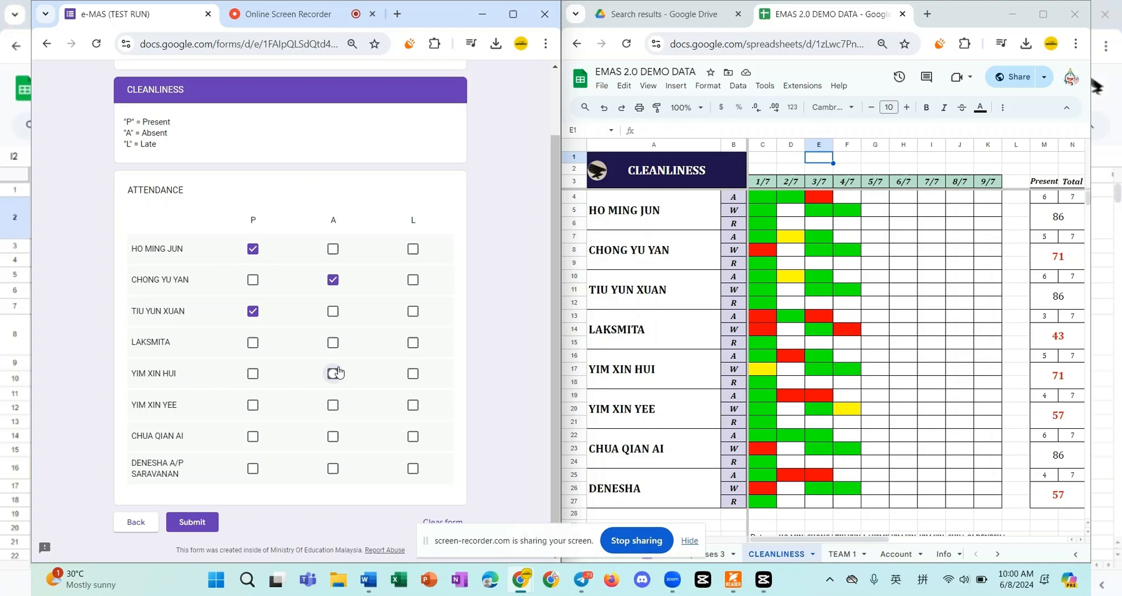
Mark the fourth and fifth members absent, the sixth and seventh present, and the last member late in the CLEANLINESS attendance grid
click(333, 372)
click(331, 348)
click(253, 405)
click(253, 436)
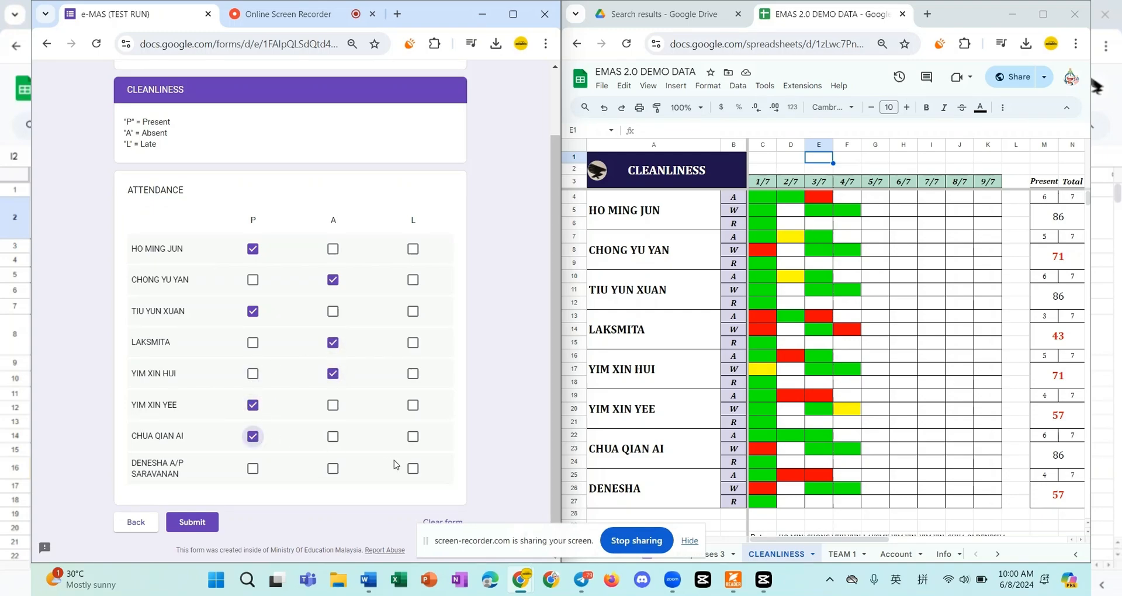
click(413, 468)
click(274, 462)
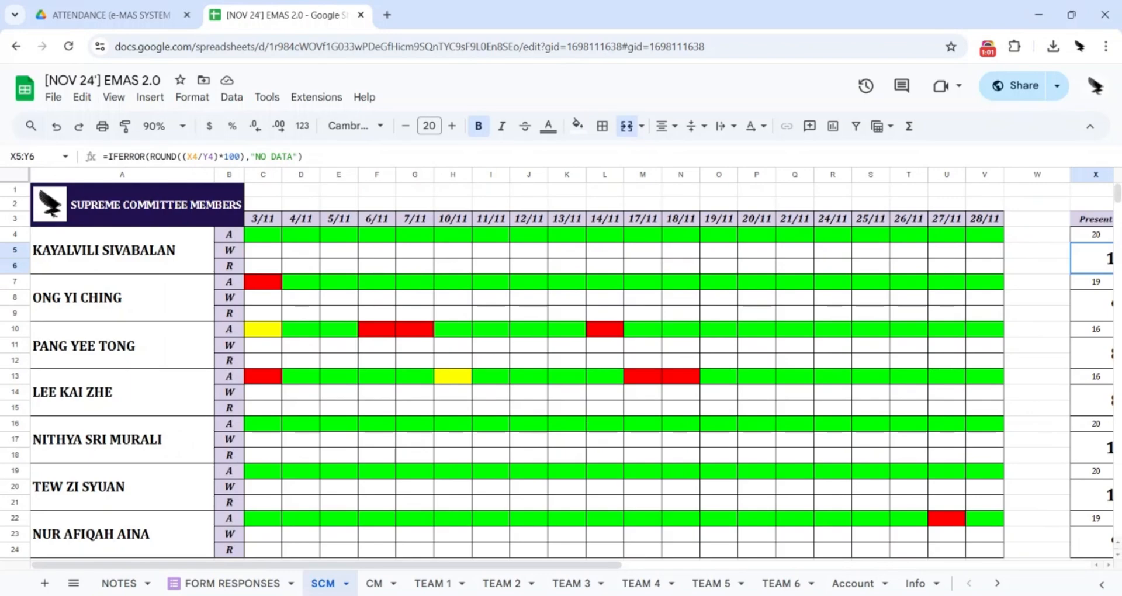
Inspect the SCM sheet's QUERY formula in B31, XLOOKUP formula in C4 and COUNTIFS formula in X4
scroll(269, 409, down, 5)
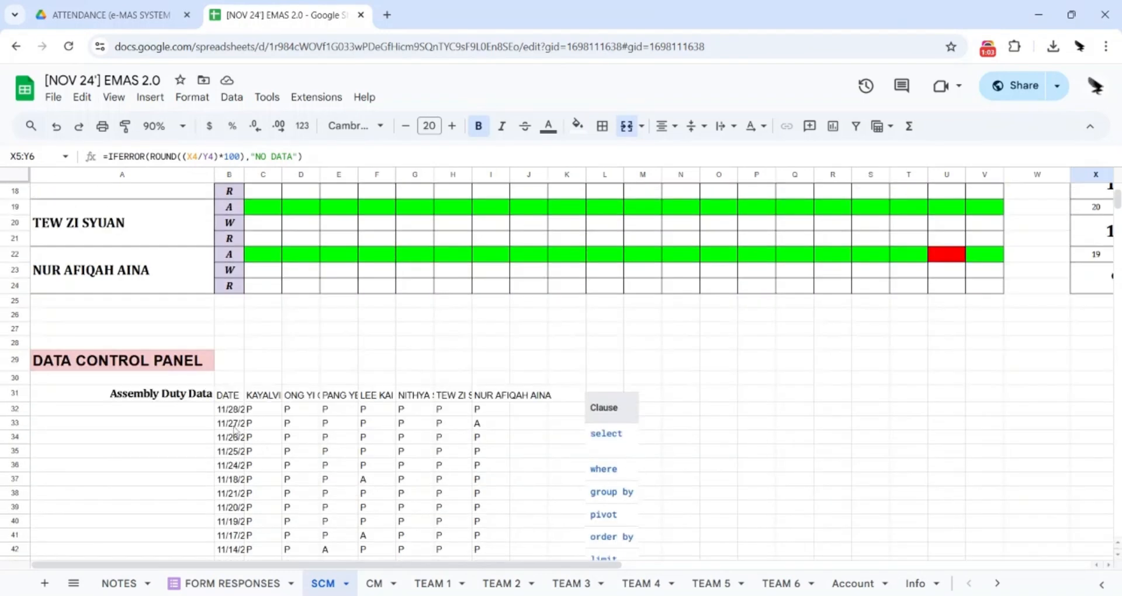
click(229, 396)
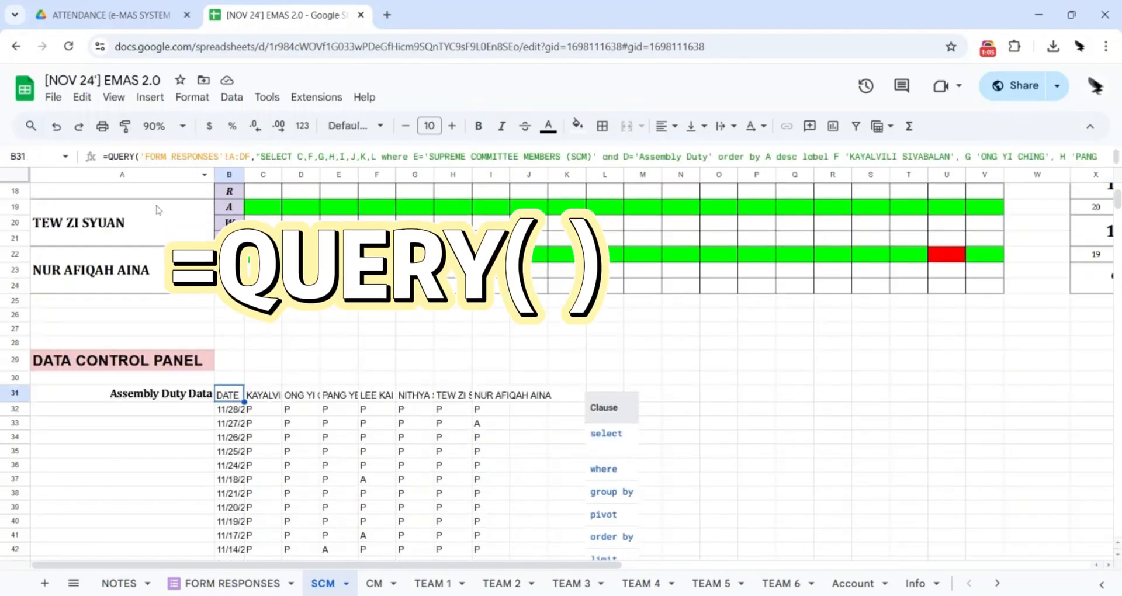
scroll(274, 500, up, 5)
click(263, 234)
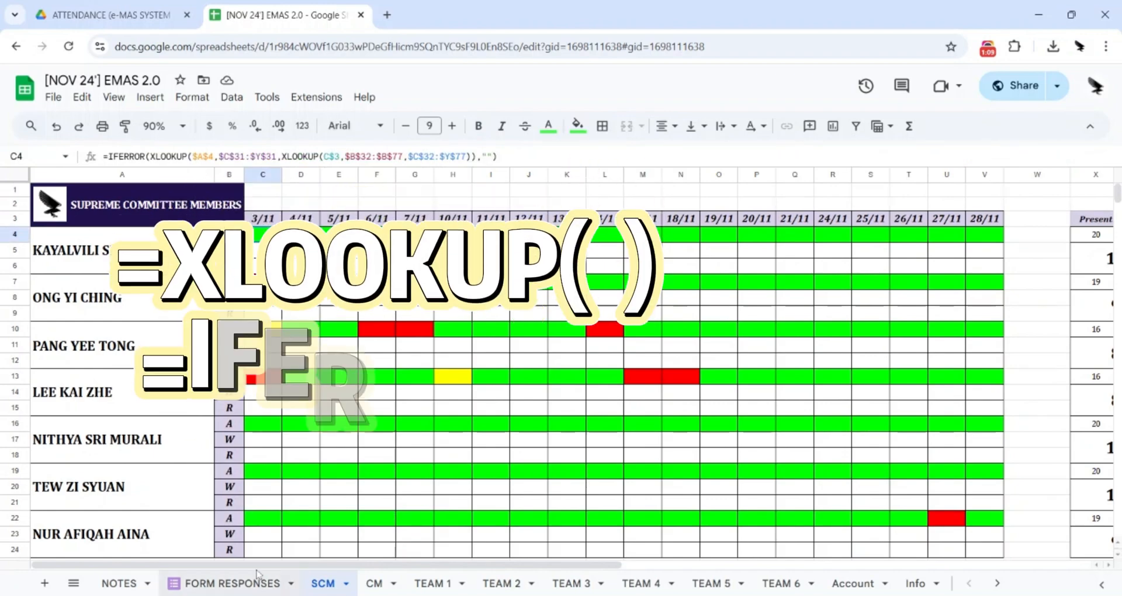
drag(264, 567, 389, 567)
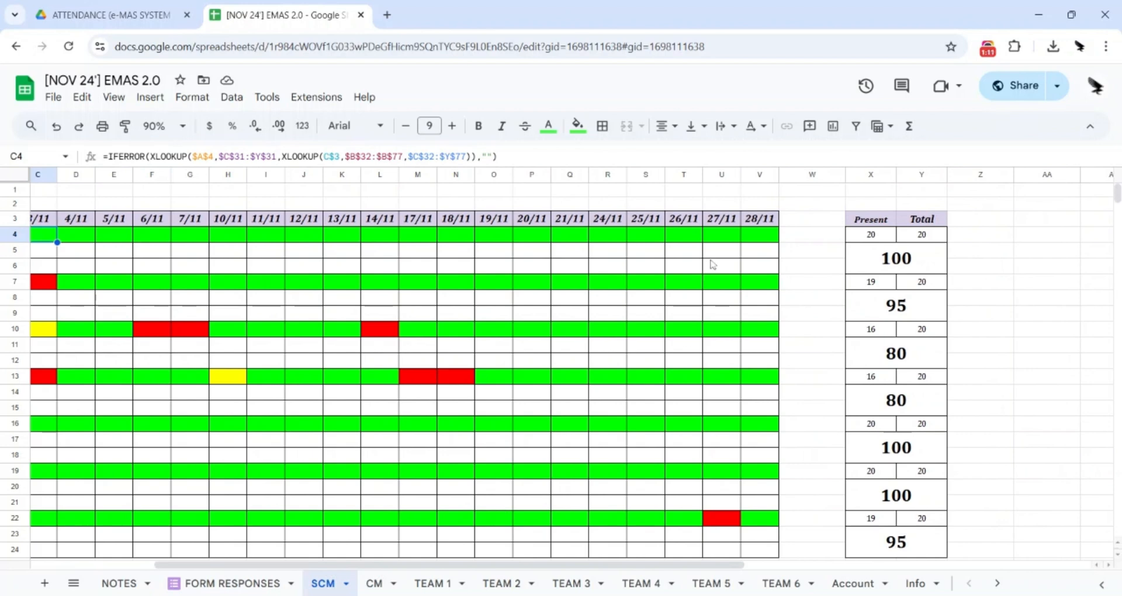
click(867, 236)
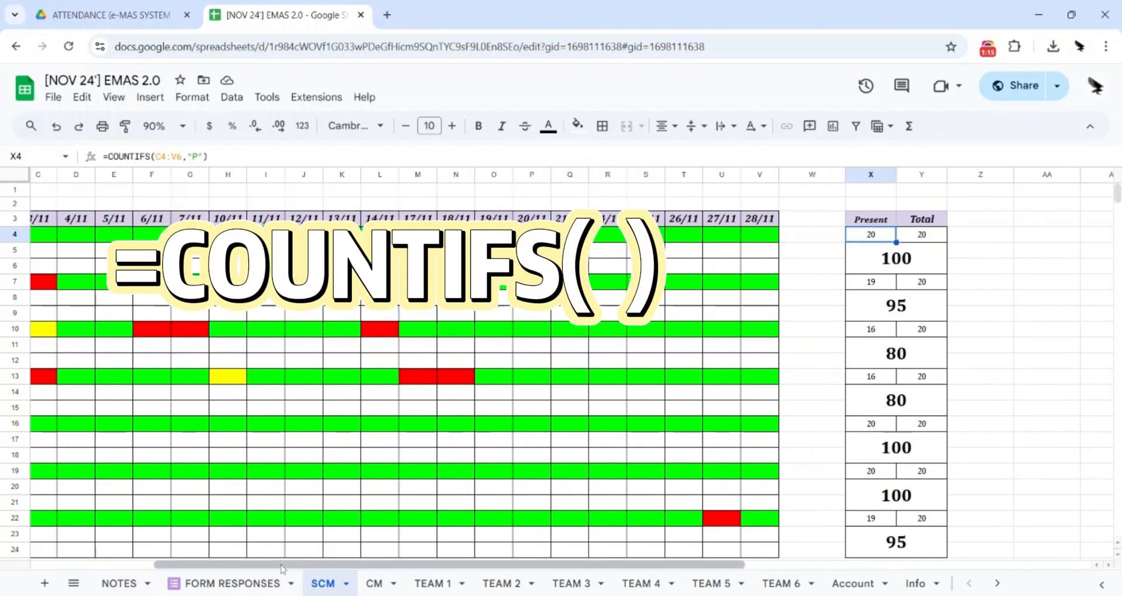
Examine the full Assembly Duty QUERY formula in cell B31 of the SCM sheet, from beginning to end
drag(275, 569, 155, 569)
scroll(236, 482, down, 3)
scroll(237, 482, down, 5)
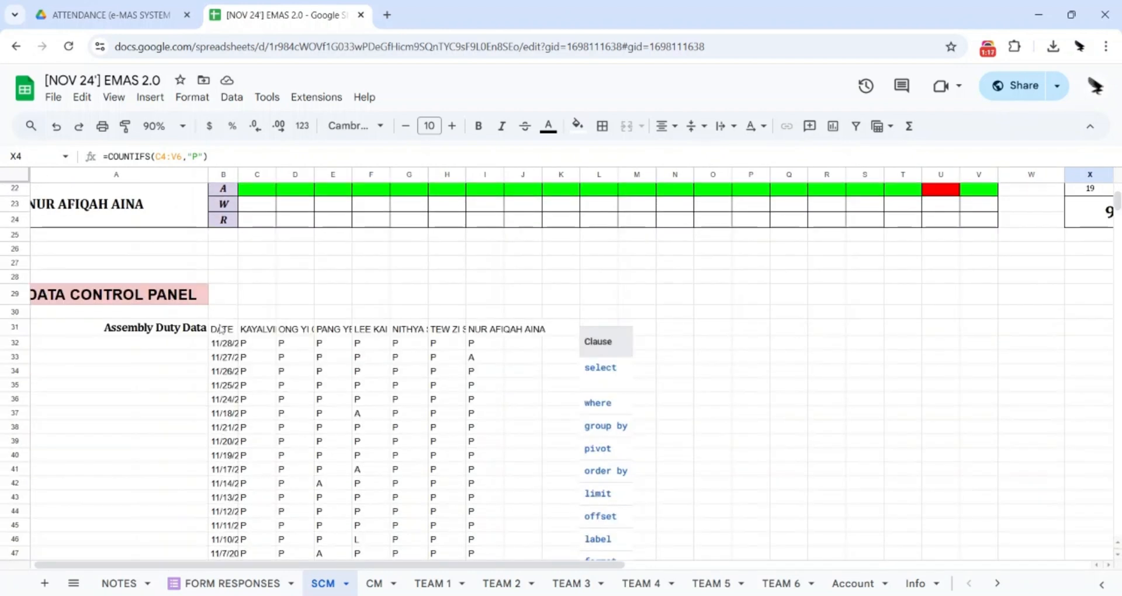
click(220, 330)
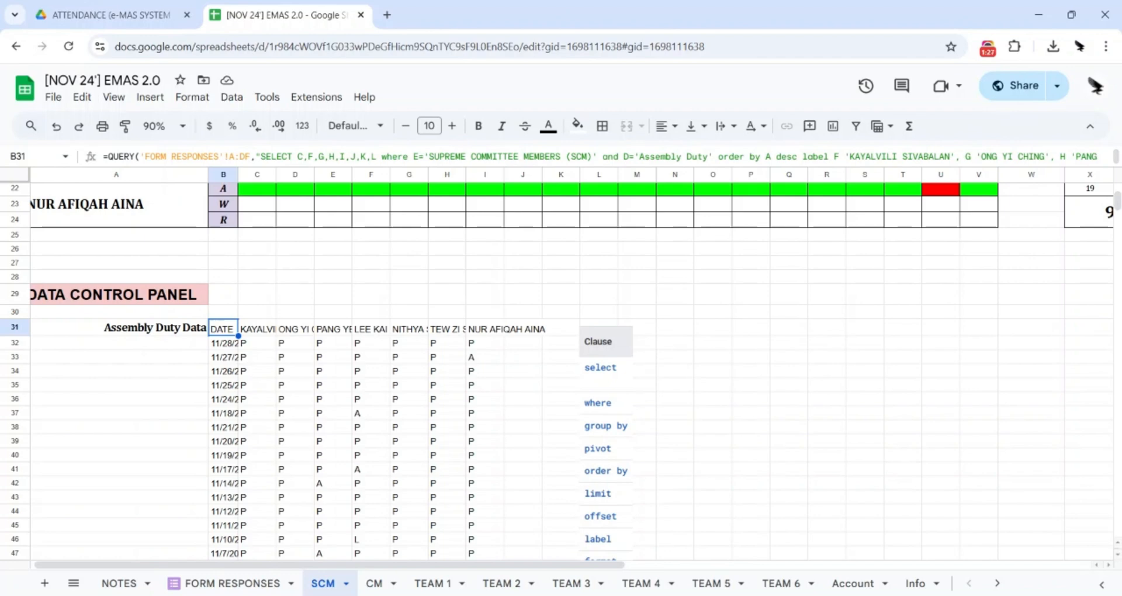
drag(104, 156, 655, 174)
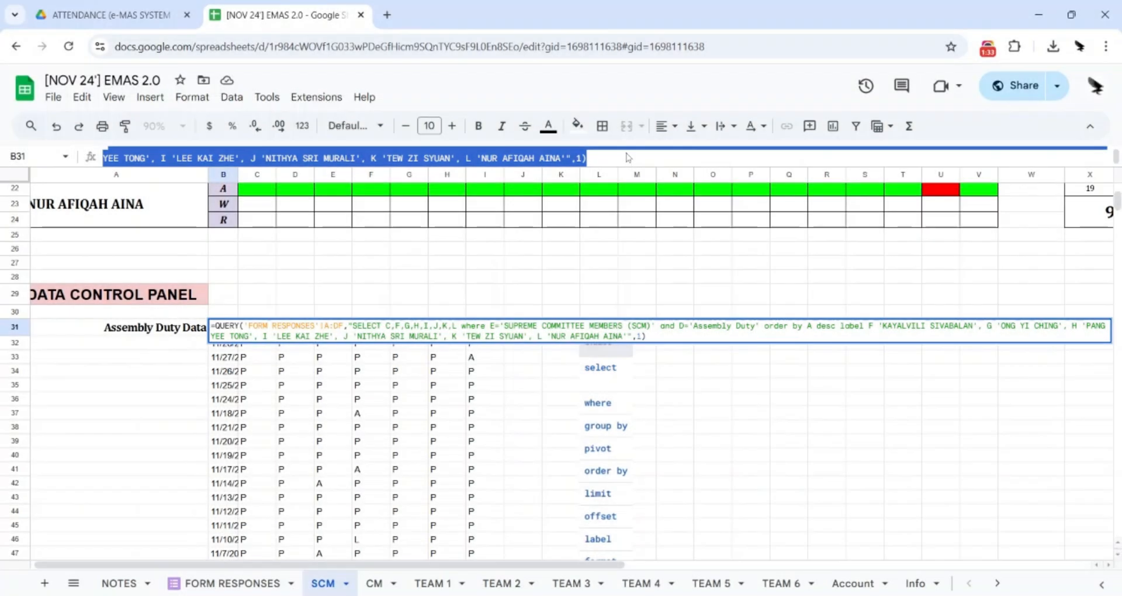
click(620, 158)
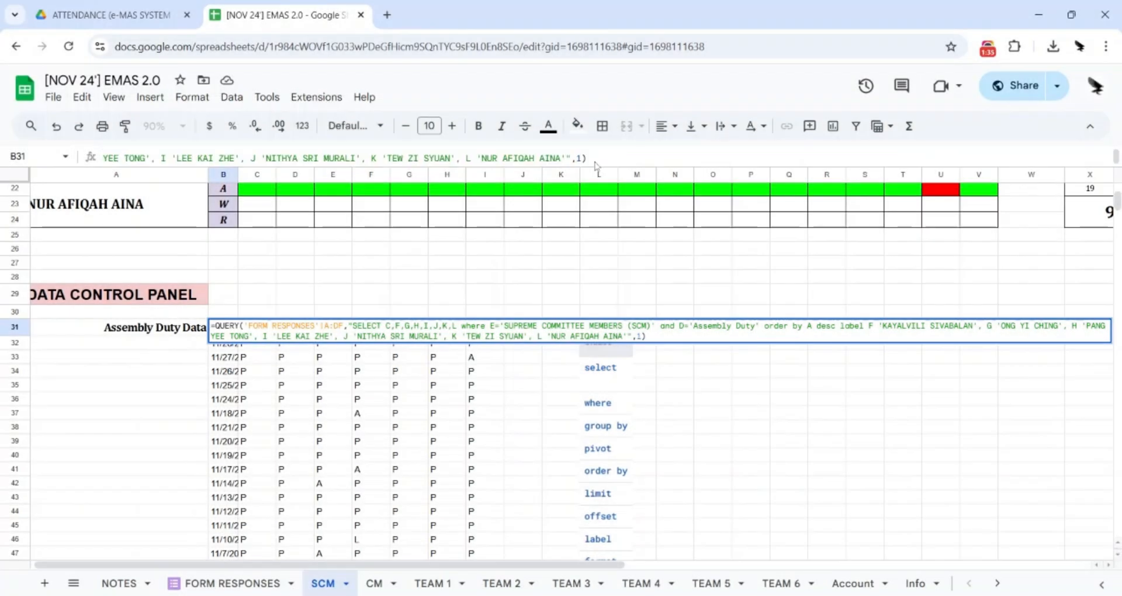
scroll(595, 161, up, 1)
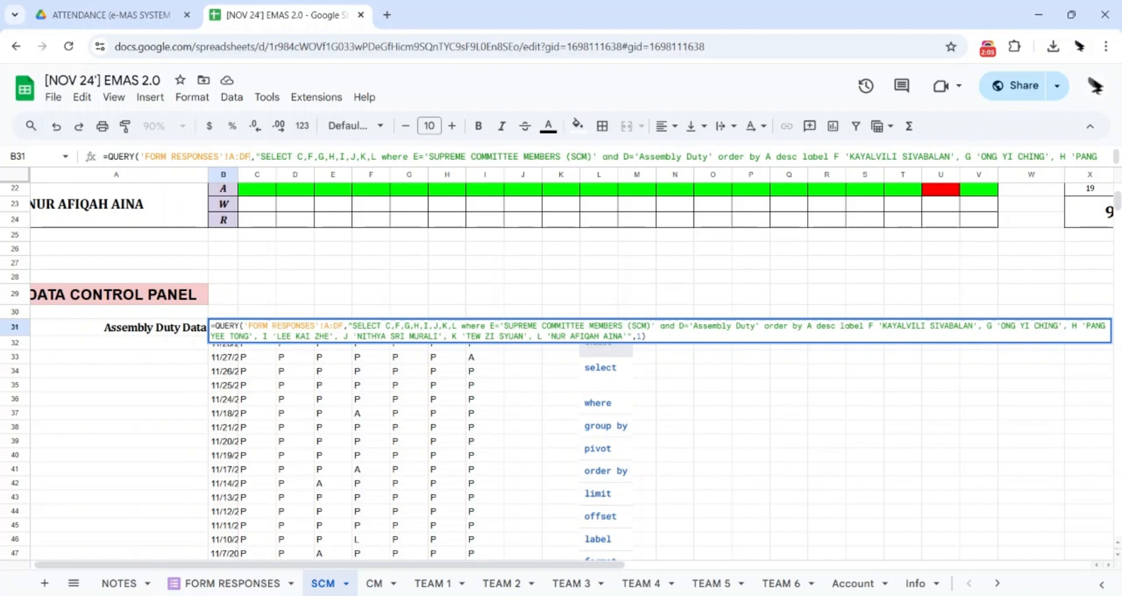
Examine the QUERY's data range 'FORM RESPONSES'!A:DF and the source columns it covers in the FORM RESPONSES sheet
drag(250, 157, 140, 157)
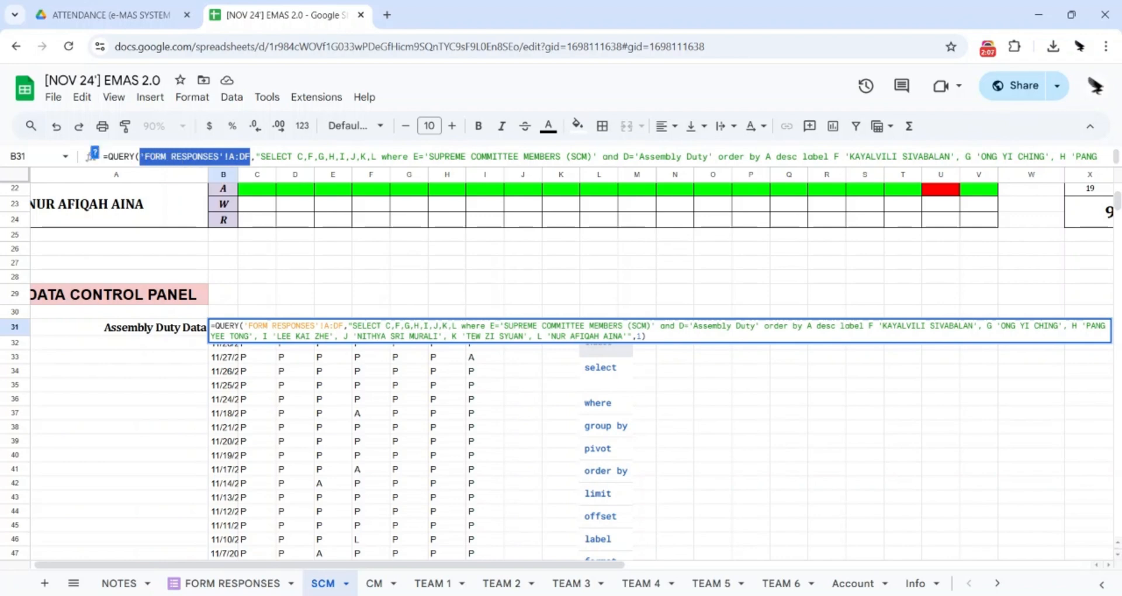
click(123, 156)
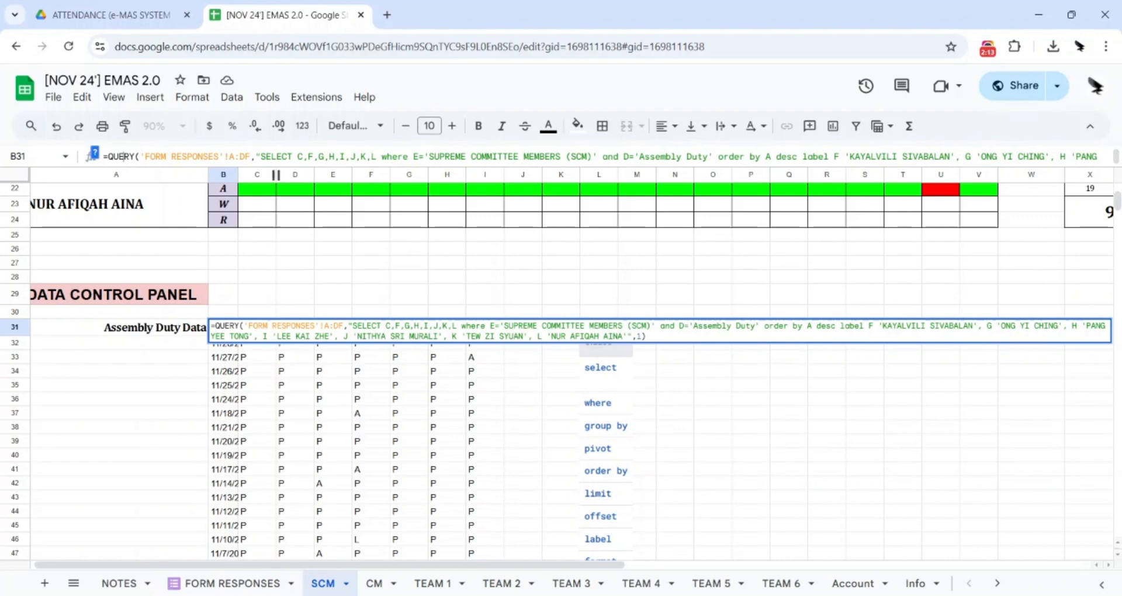
click(215, 585)
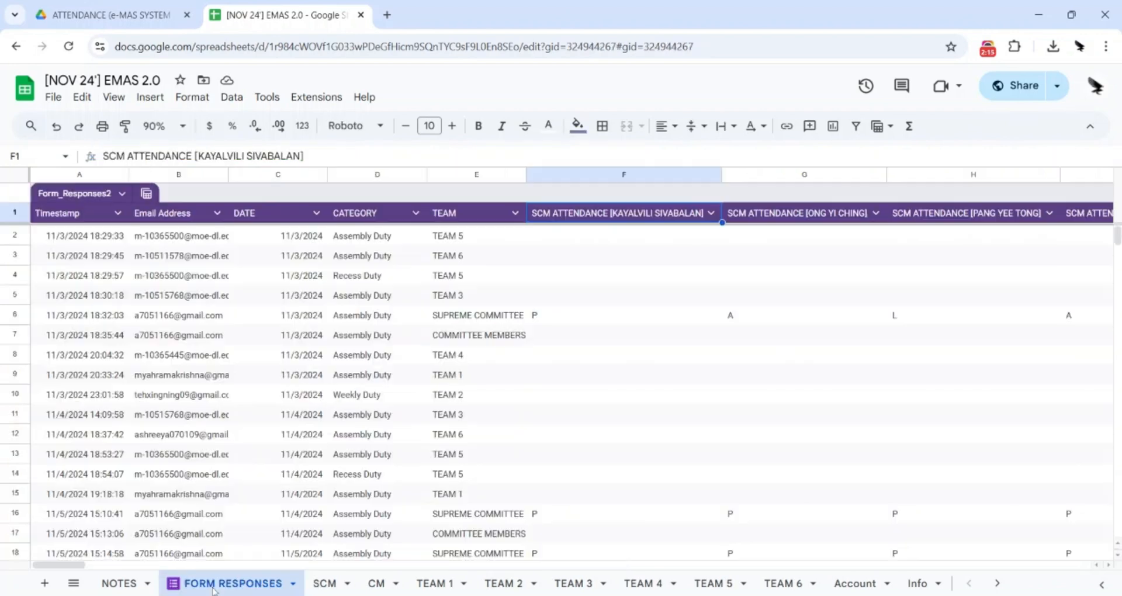
drag(85, 175, 914, 173)
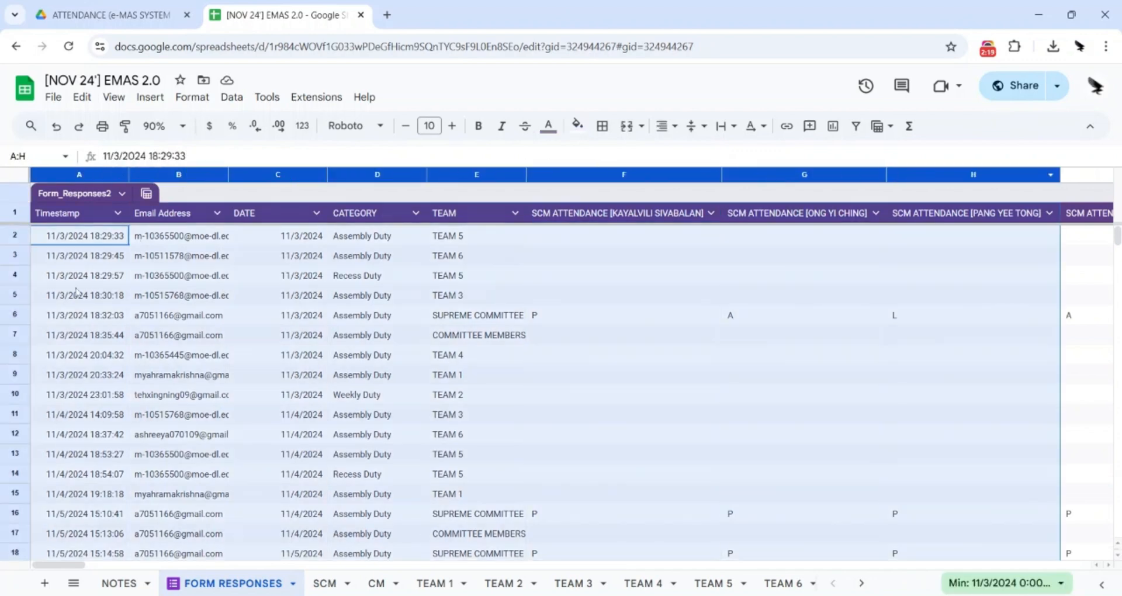
click(85, 239)
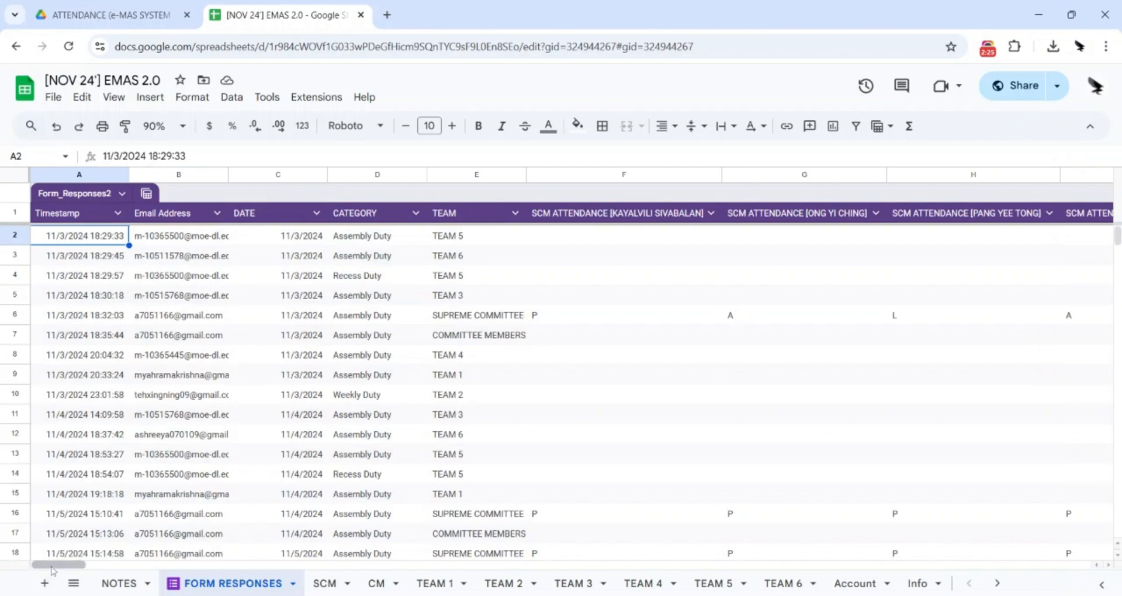
mouse_move(59, 564)
mouse_down()
mouse_move(671, 546)
mouse_move(1077, 551)
mouse_move(69, 549)
mouse_up()
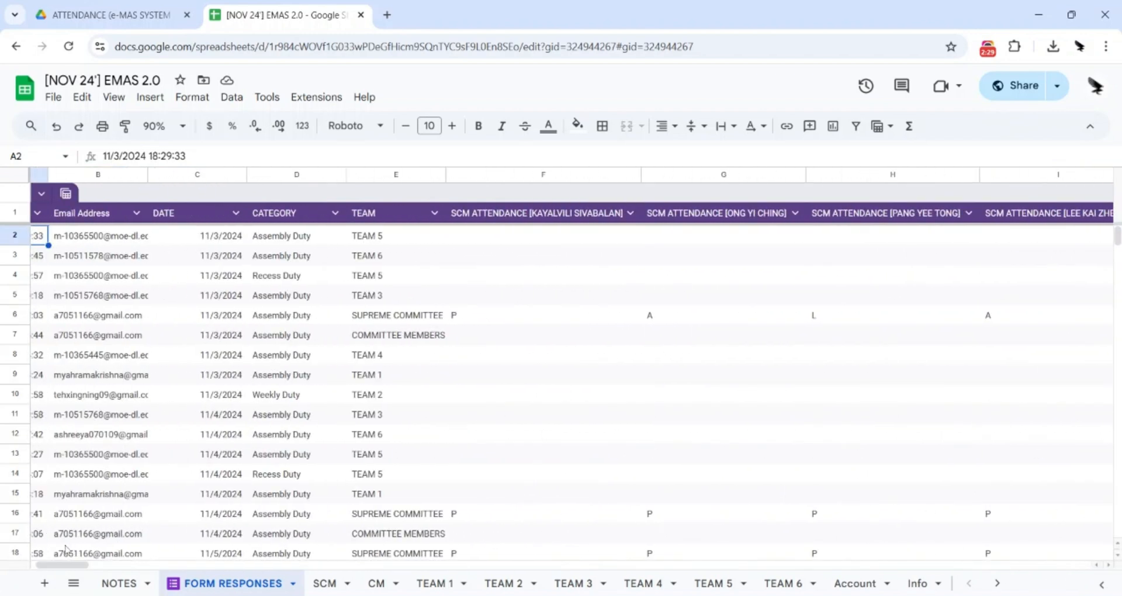
Highlight the clause SELECT C,F,G,H,I,J,K,L in the SCM sheet's B31 QUERY formula to review it
click(322, 584)
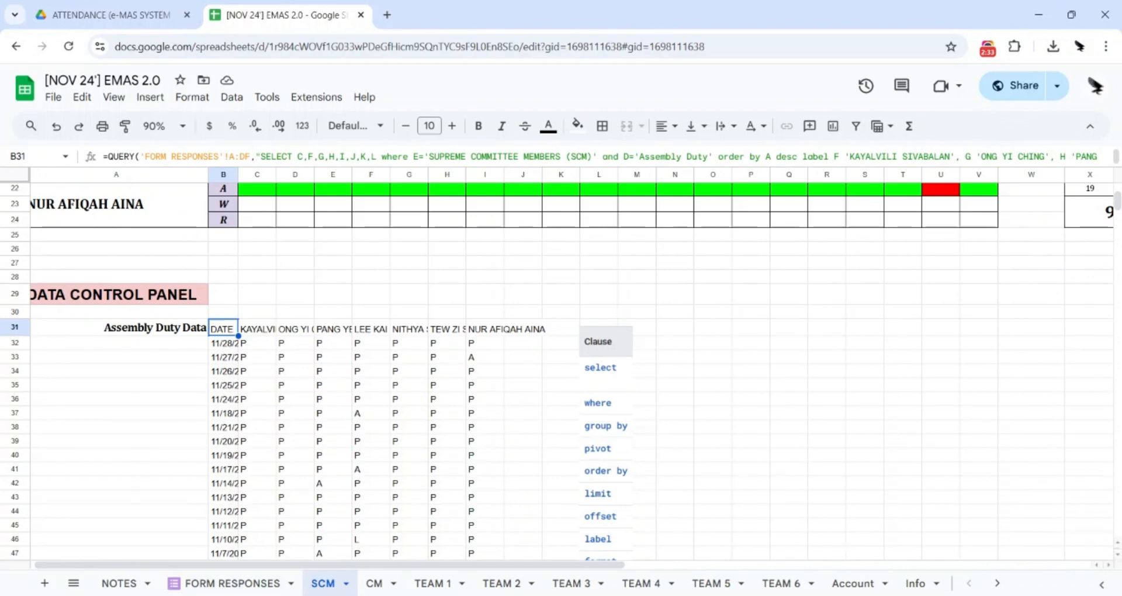
click(233, 157)
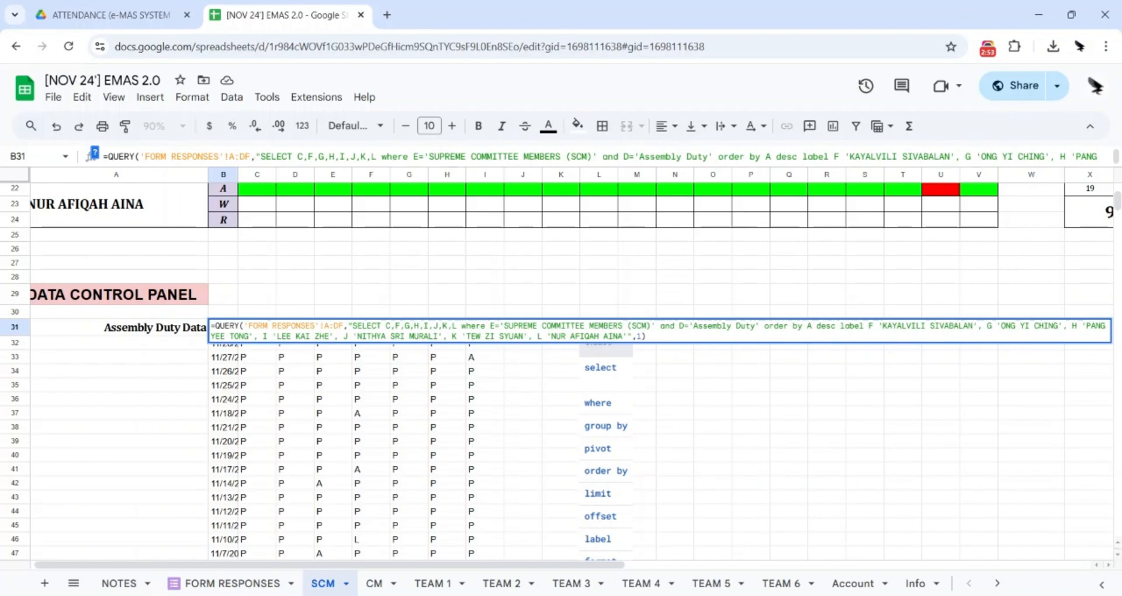
drag(259, 156, 376, 156)
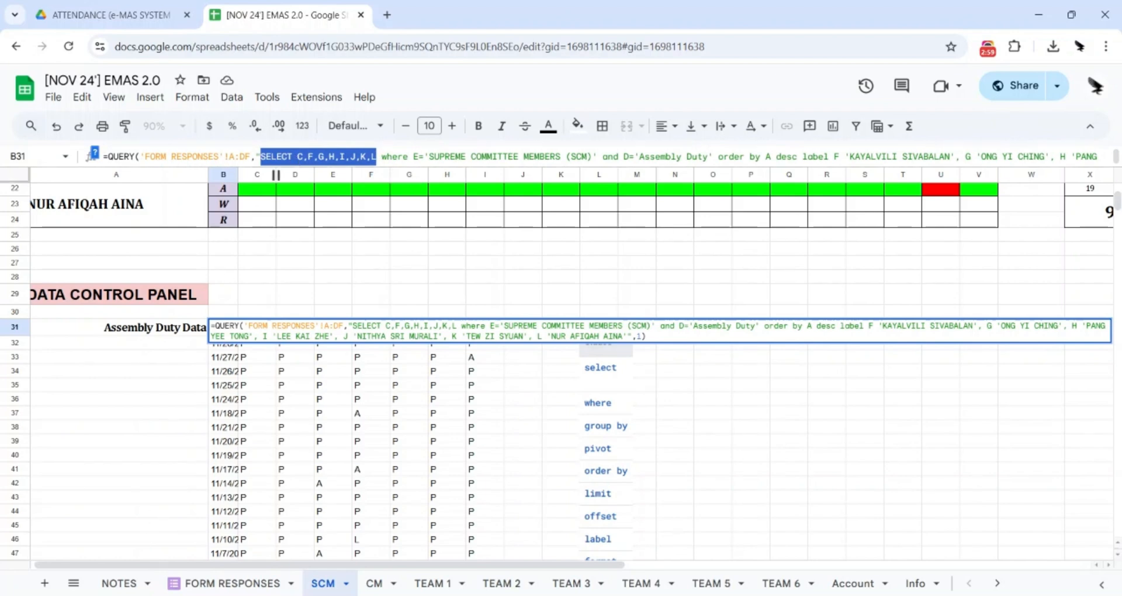
click(256, 156)
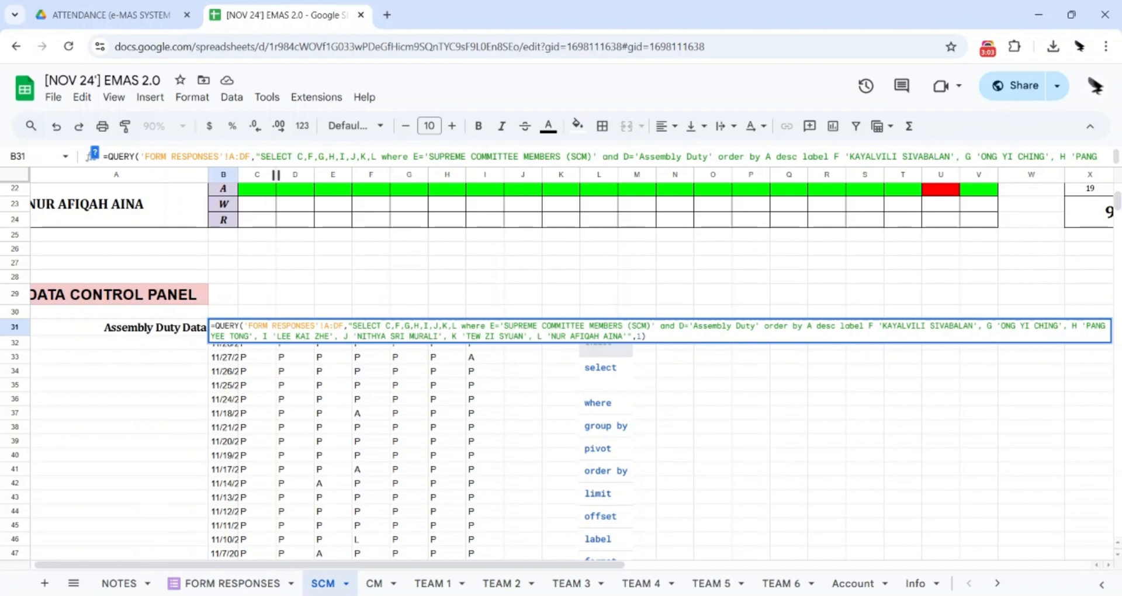
Examine the DATE column C and the SCM attendance columns F to I in the FORM RESPONSES sheet
click(232, 584)
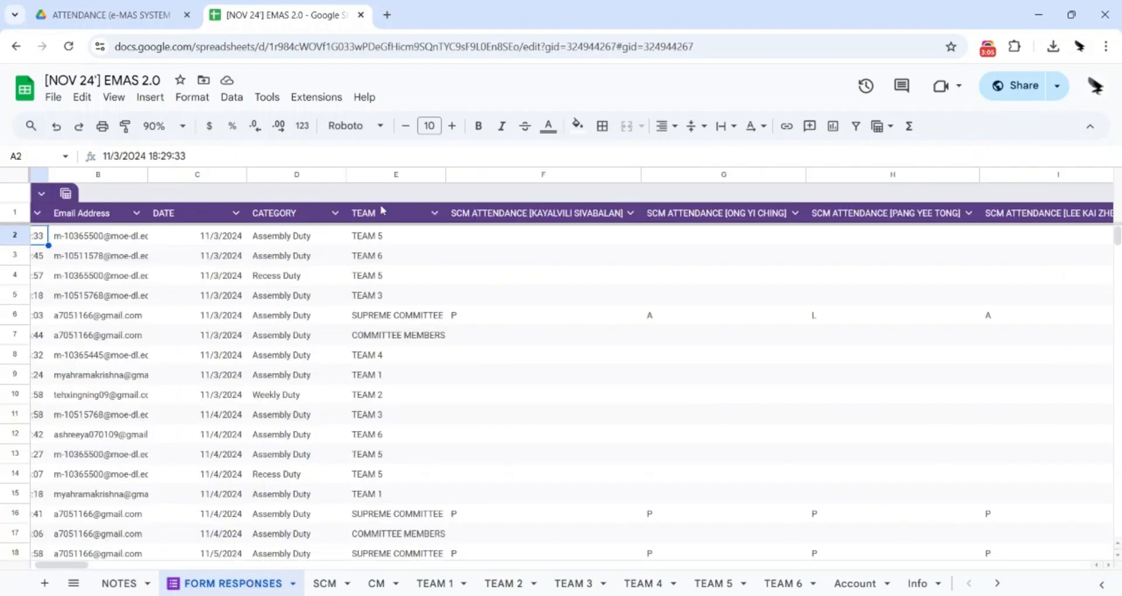
click(187, 178)
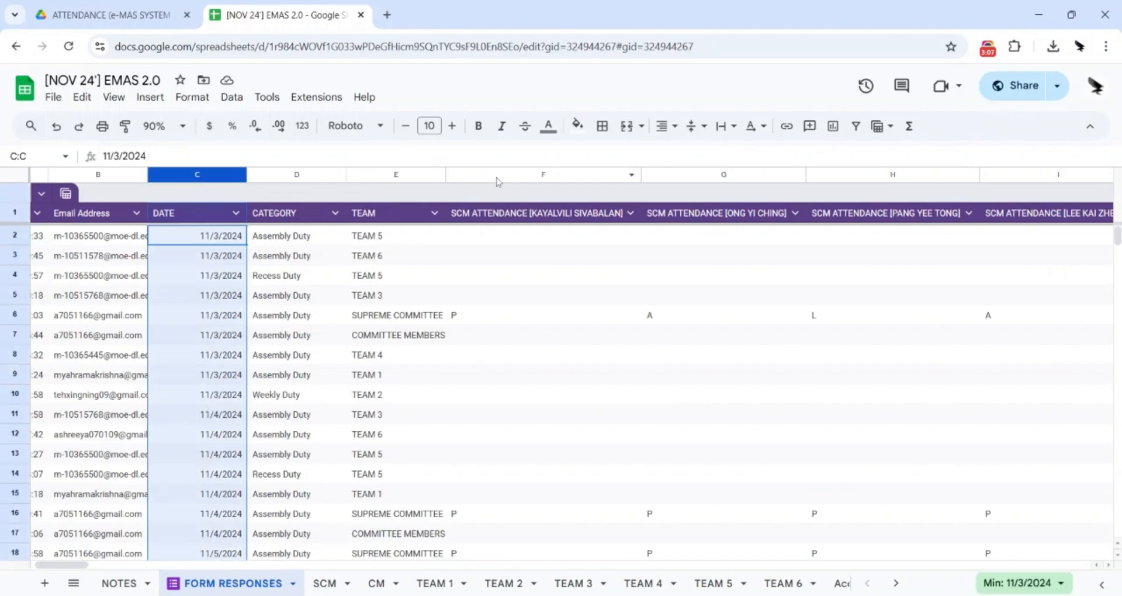
drag(500, 176, 929, 190)
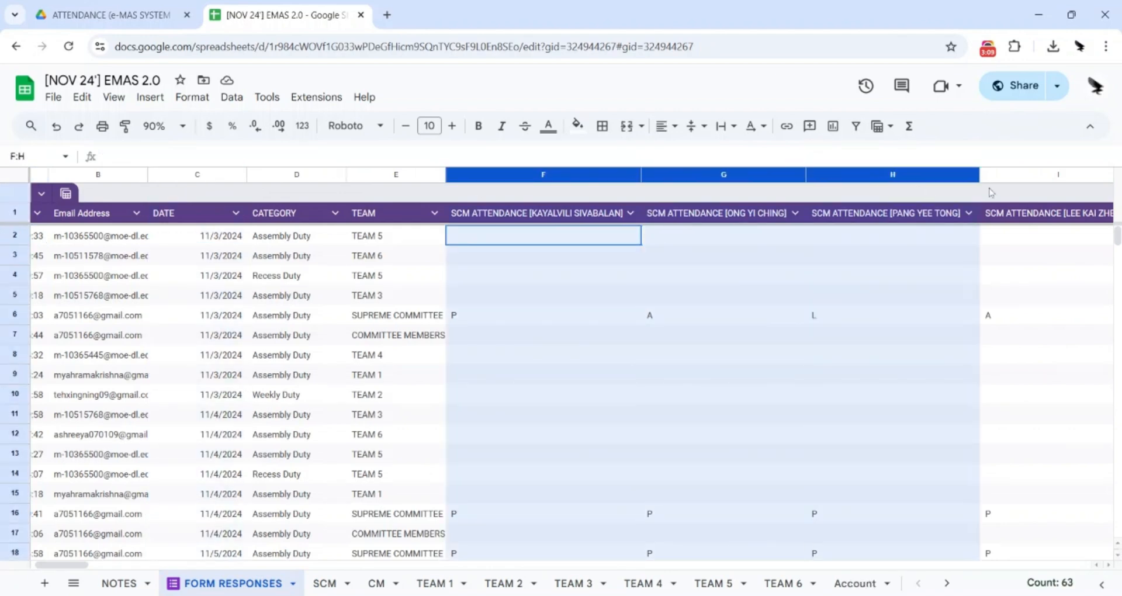
drag(1035, 193, 1046, 190)
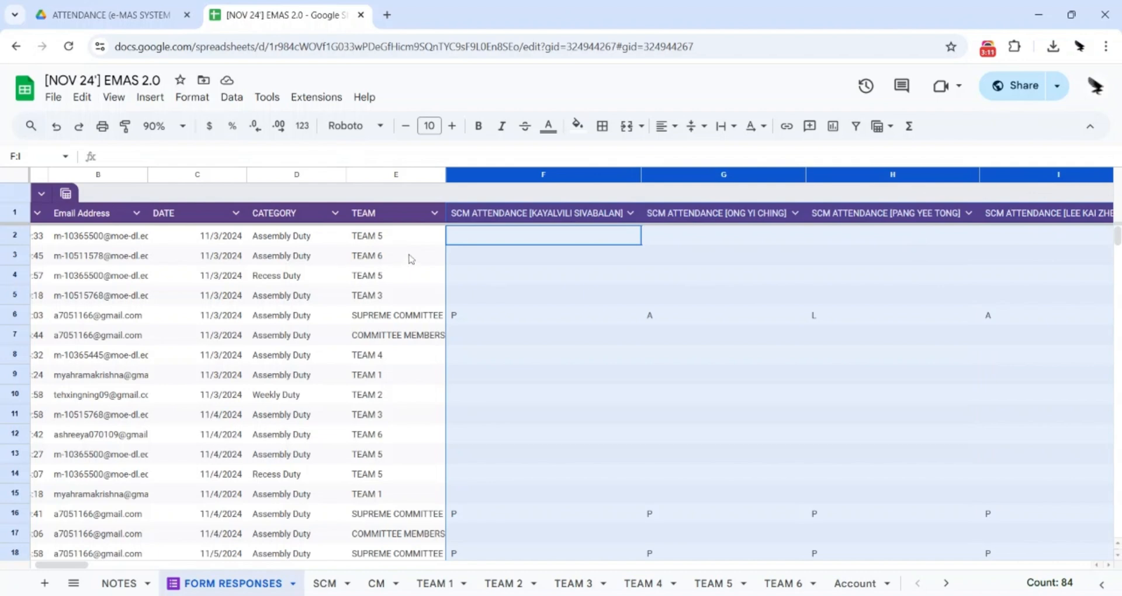
click(424, 266)
Review the B31 formula's where clause on the SCM sheet, highlighting its SUPREME COMMITTEE MEMBERS (SCM) criterion and column E reference
click(328, 583)
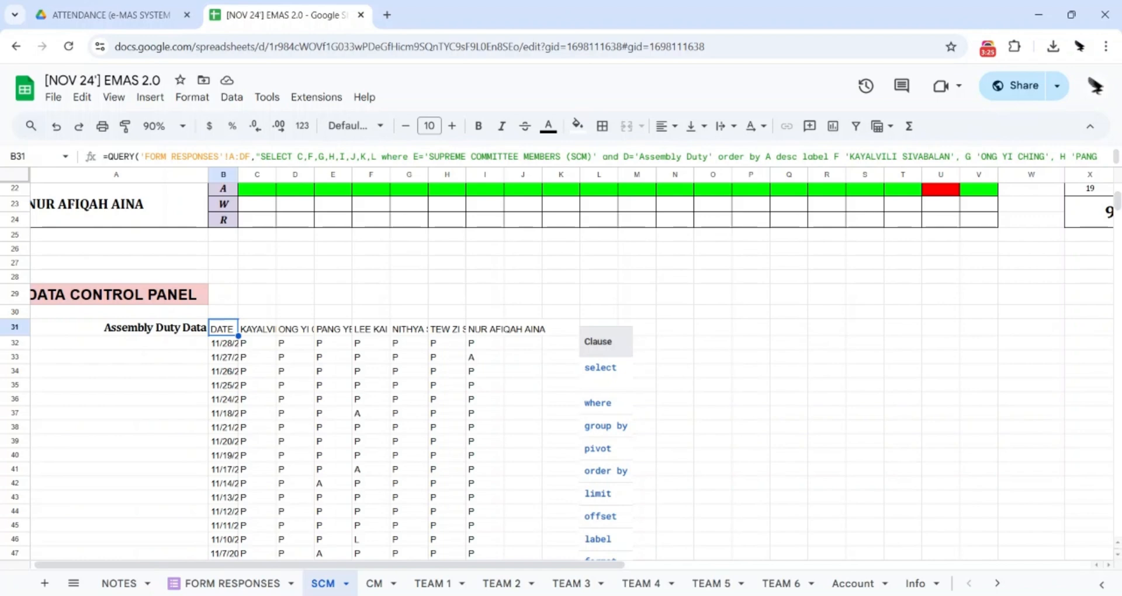
drag(381, 156, 707, 156)
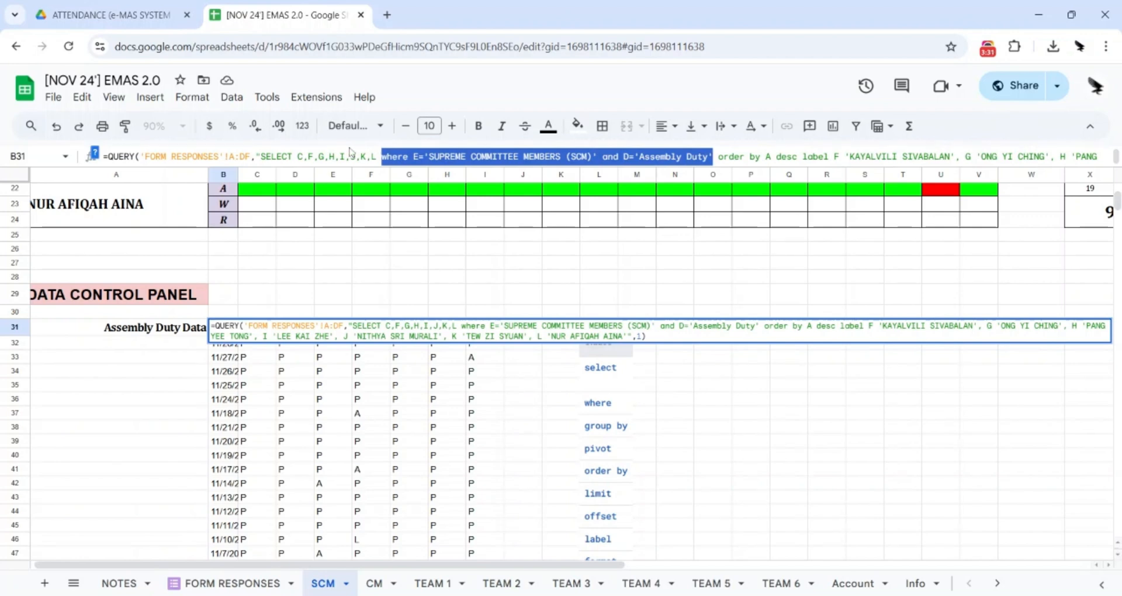
click(393, 157)
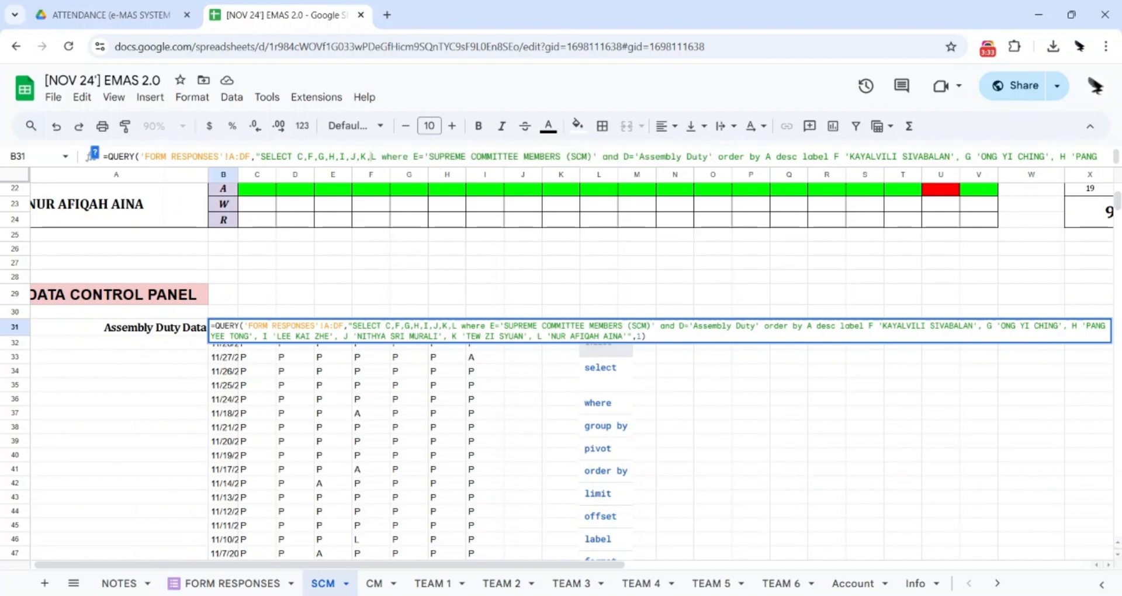
drag(428, 157, 595, 156)
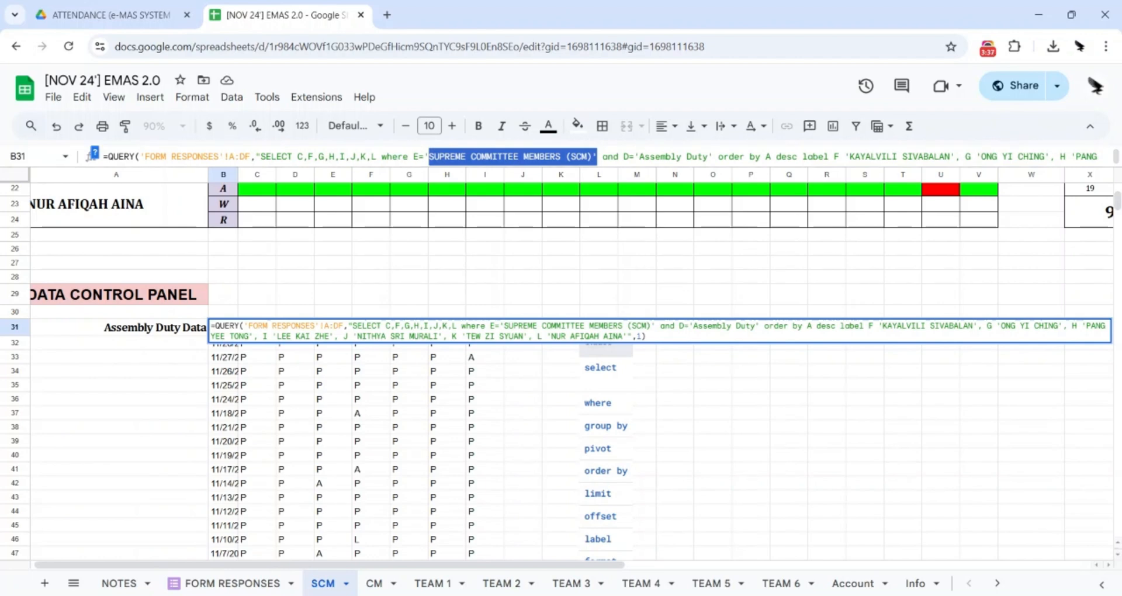
double_click(416, 157)
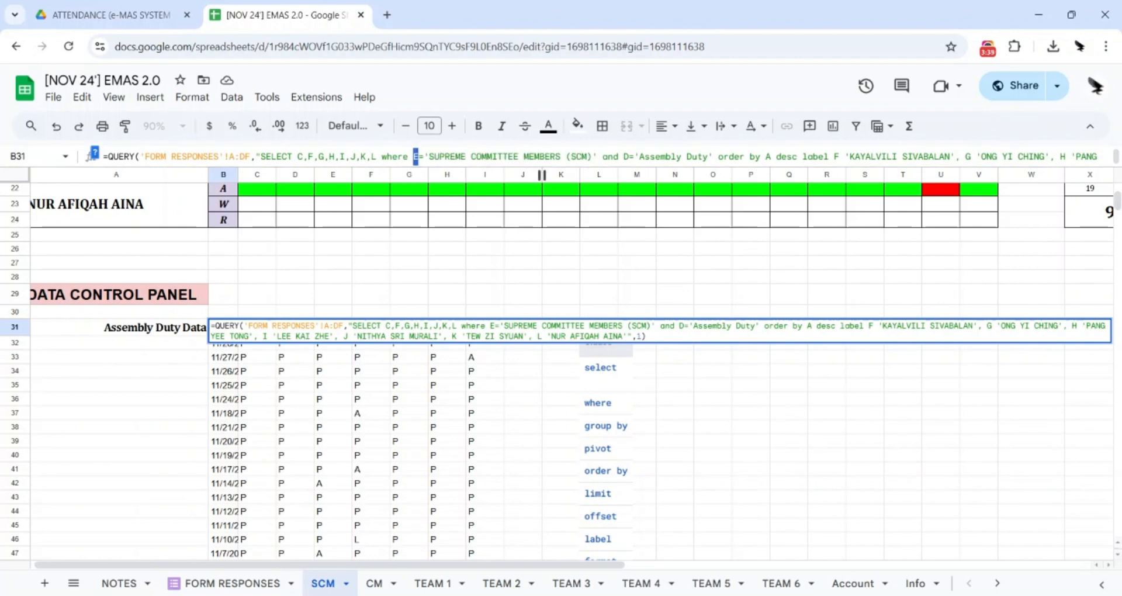
Check the SUPREME COMMITTEE MEMBERS (SCM) entry in TEAM column E and the duty types in CATEGORY column D of FORM RESPONSES
click(225, 585)
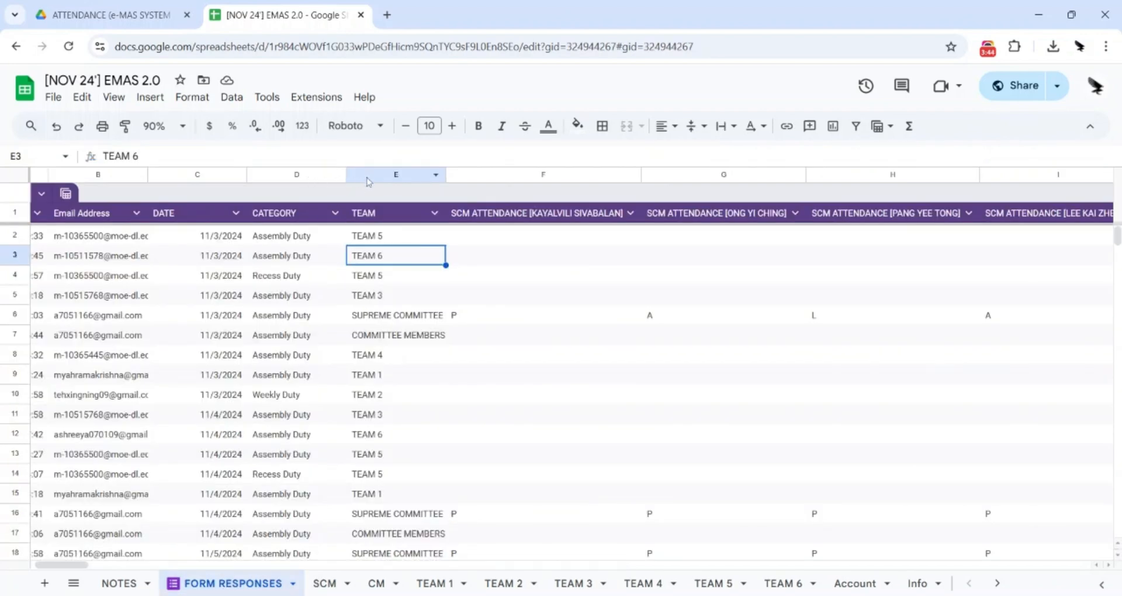
click(383, 318)
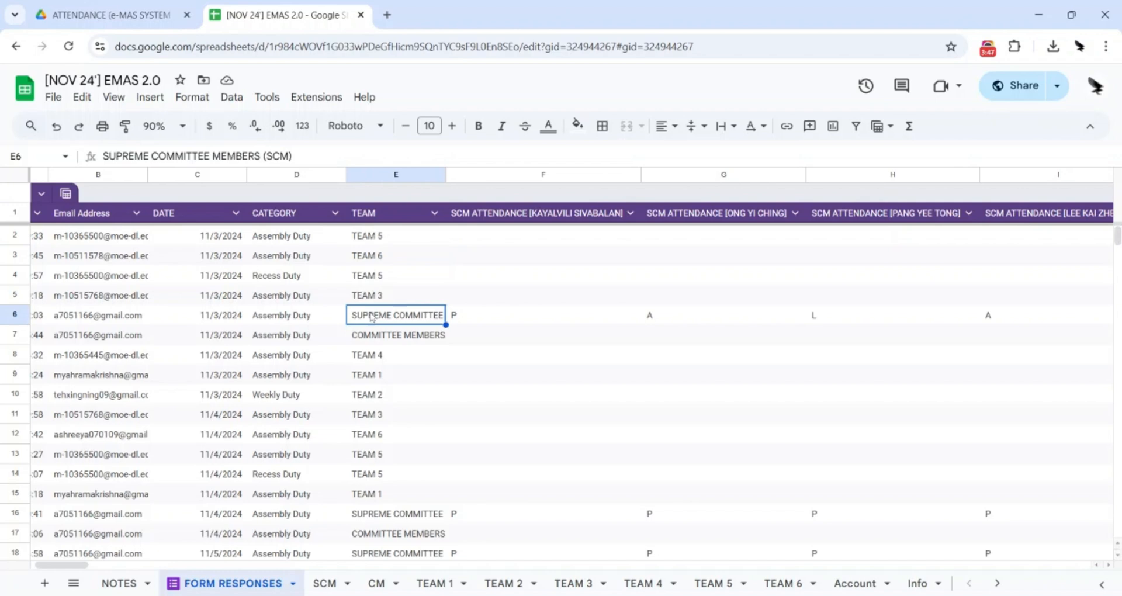
click(275, 174)
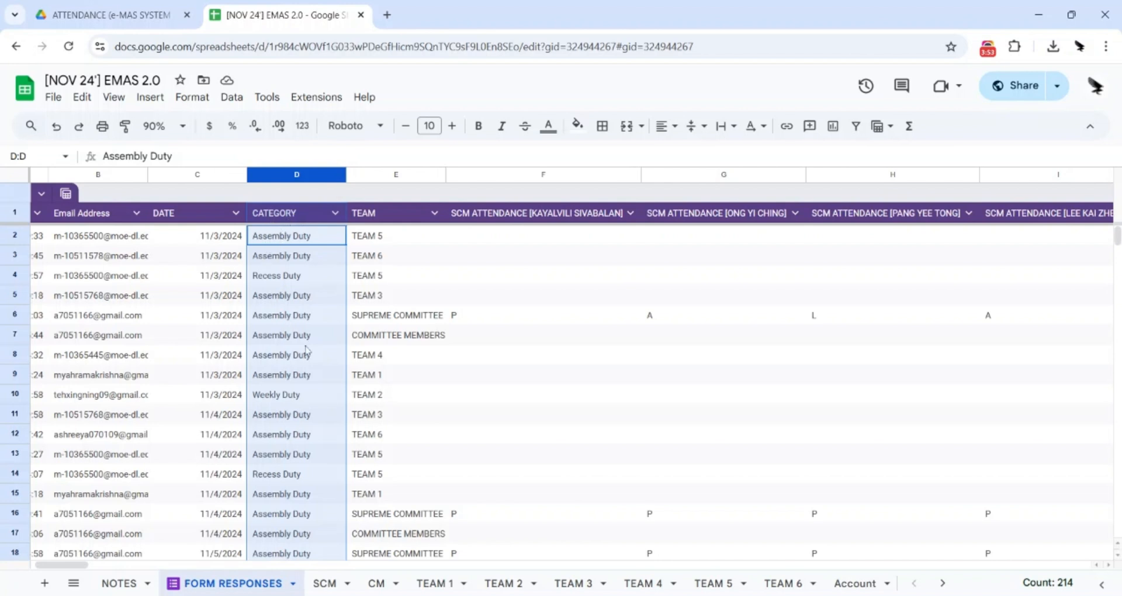
click(298, 401)
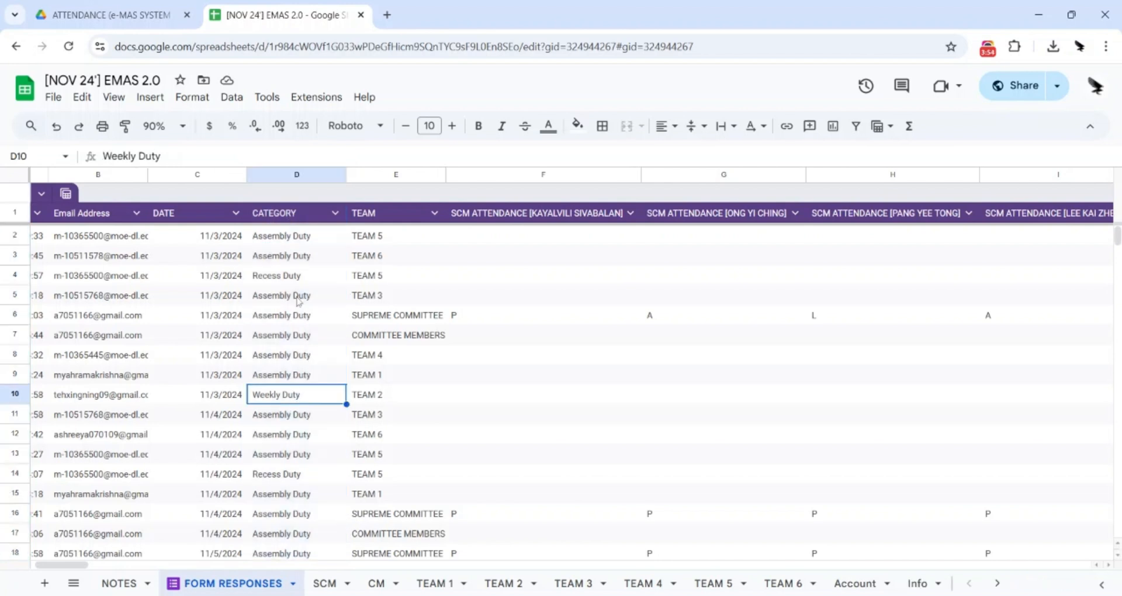
Check the Assembly Duty entry in D2 of FORM RESPONSES against the team criterion SUPREME COMMITTEE MEMBERS (SCM) in the SCM sheet's B31 formula
click(299, 239)
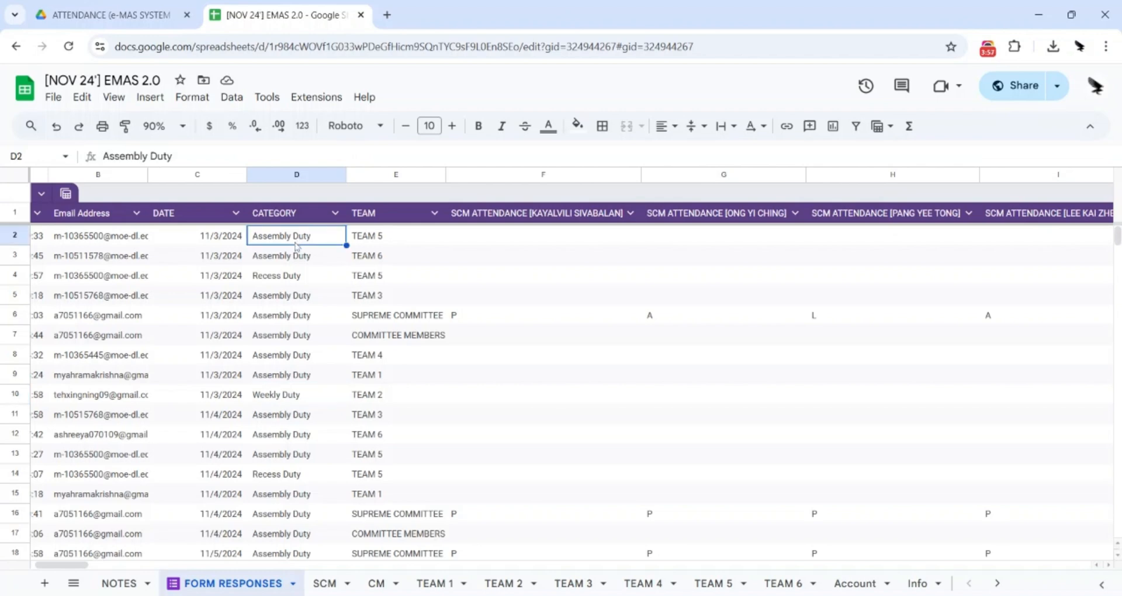
click(324, 584)
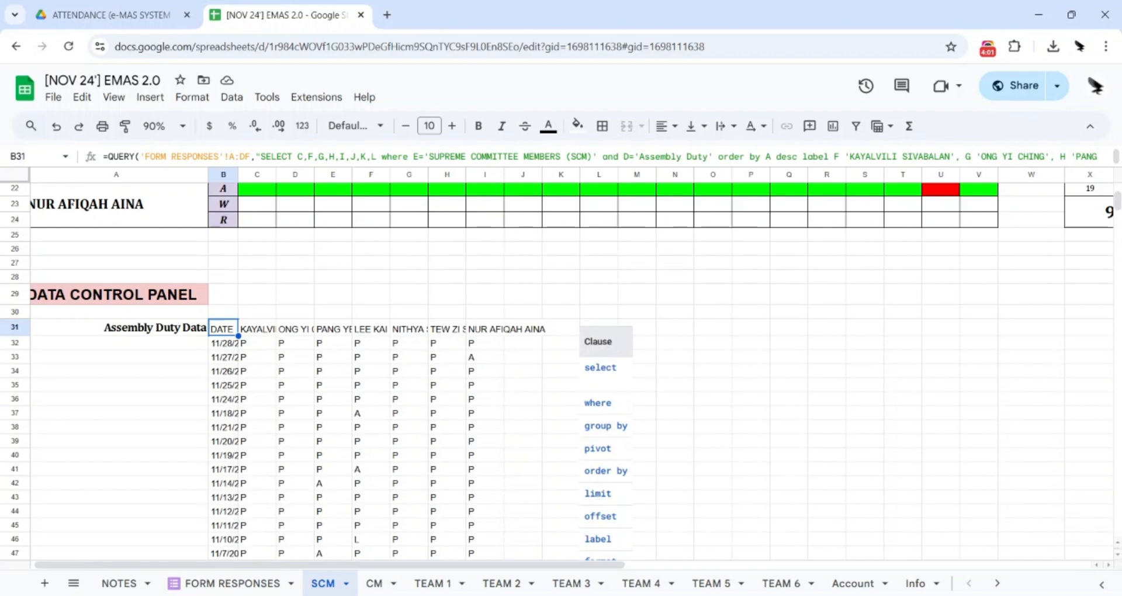
drag(429, 156, 637, 142)
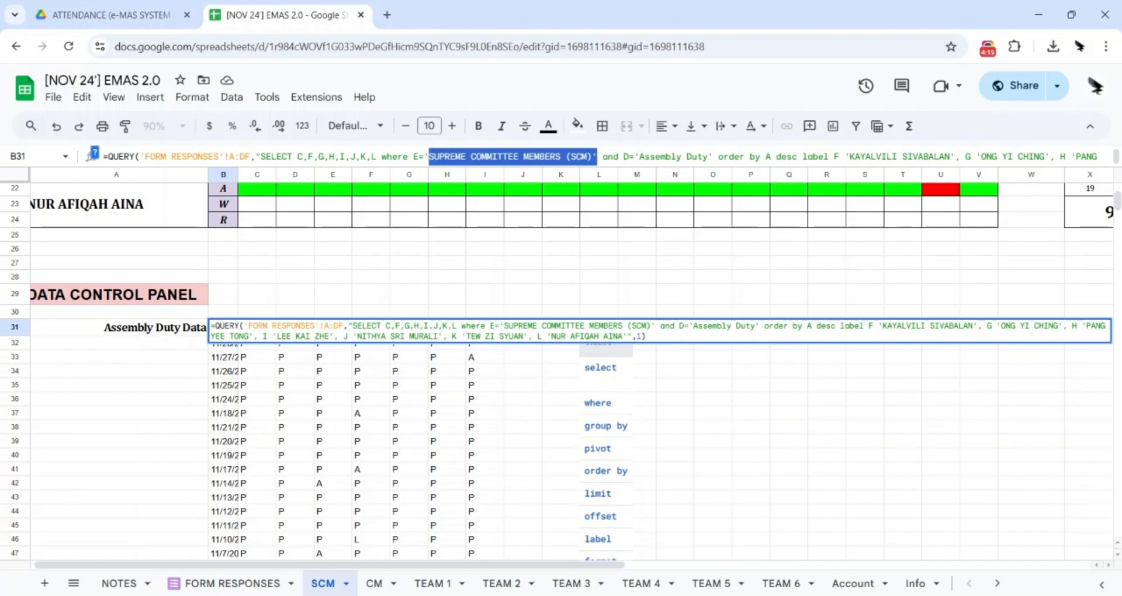
Examine the Timestamp column A in the FORM RESPONSES sheet, which the formula's order by A clause refers to
click(228, 584)
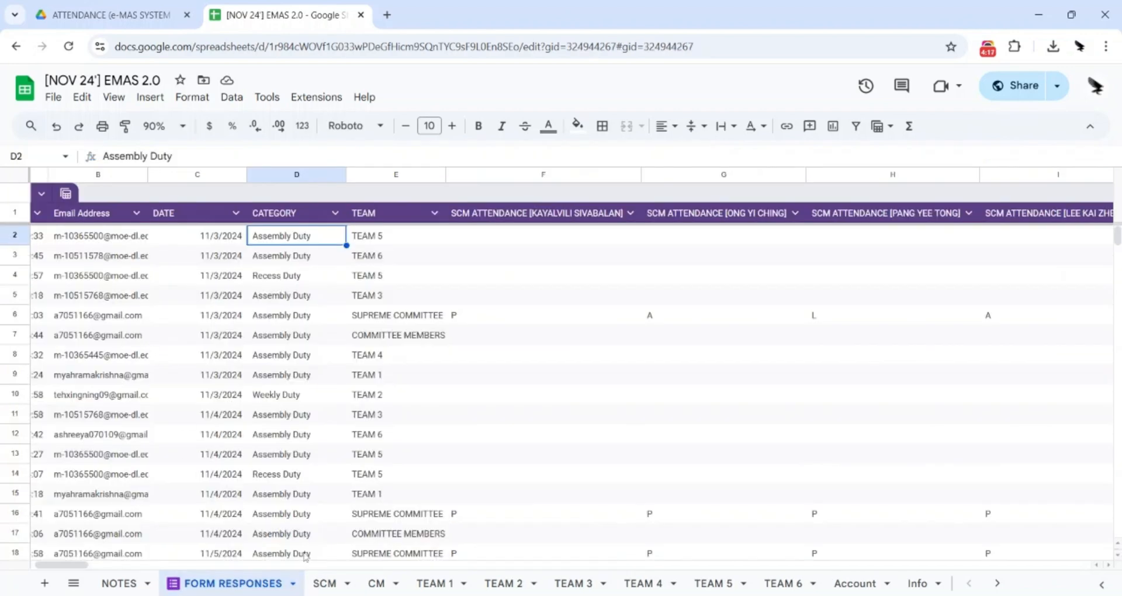
drag(76, 565, 36, 562)
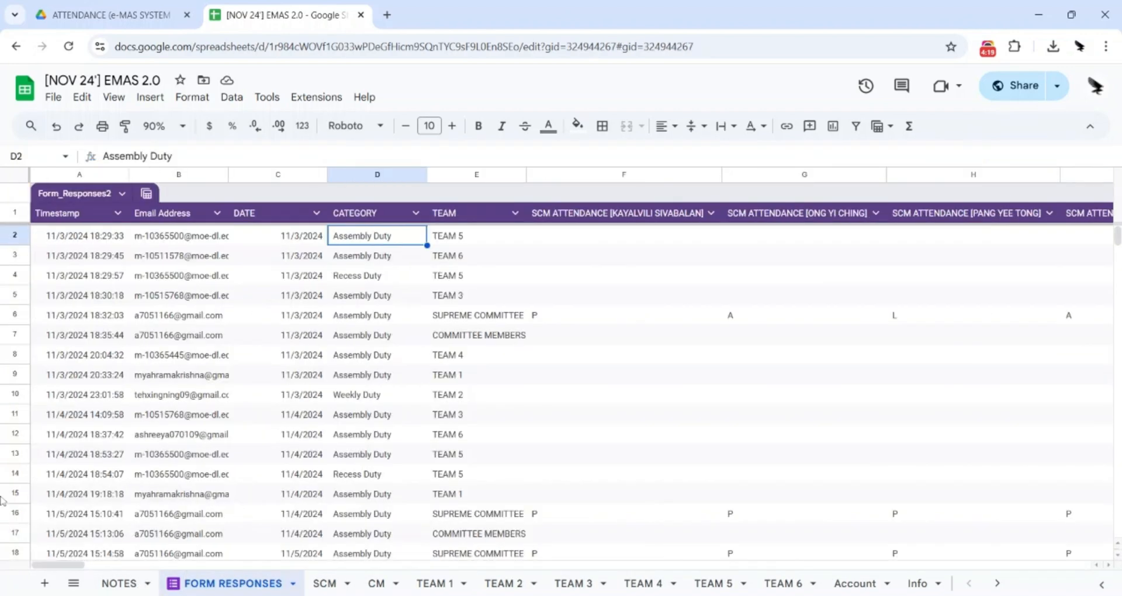
click(79, 174)
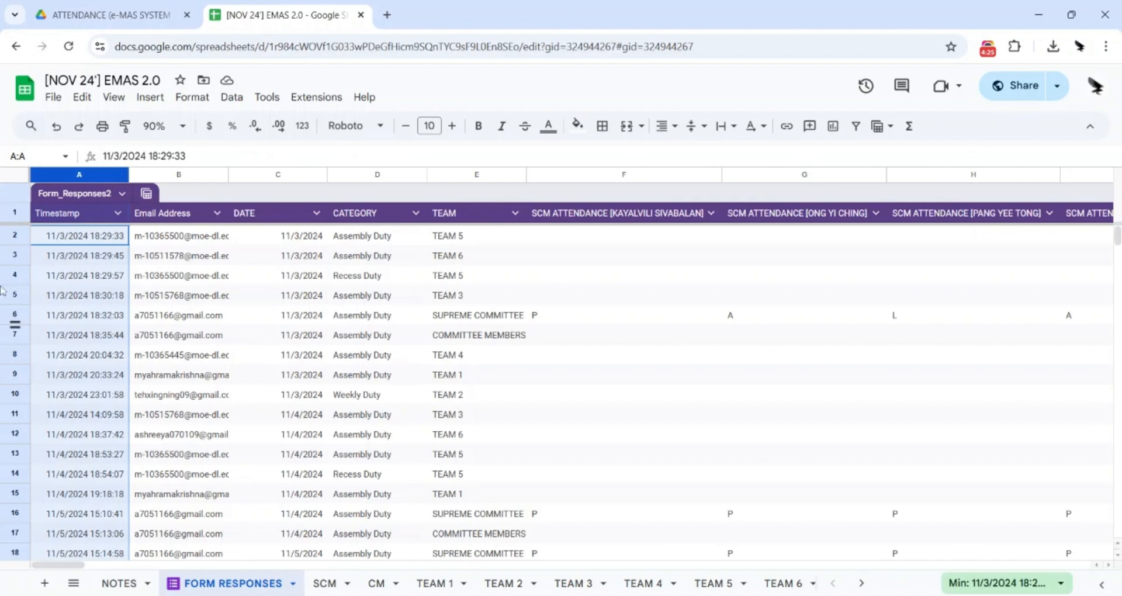
click(84, 238)
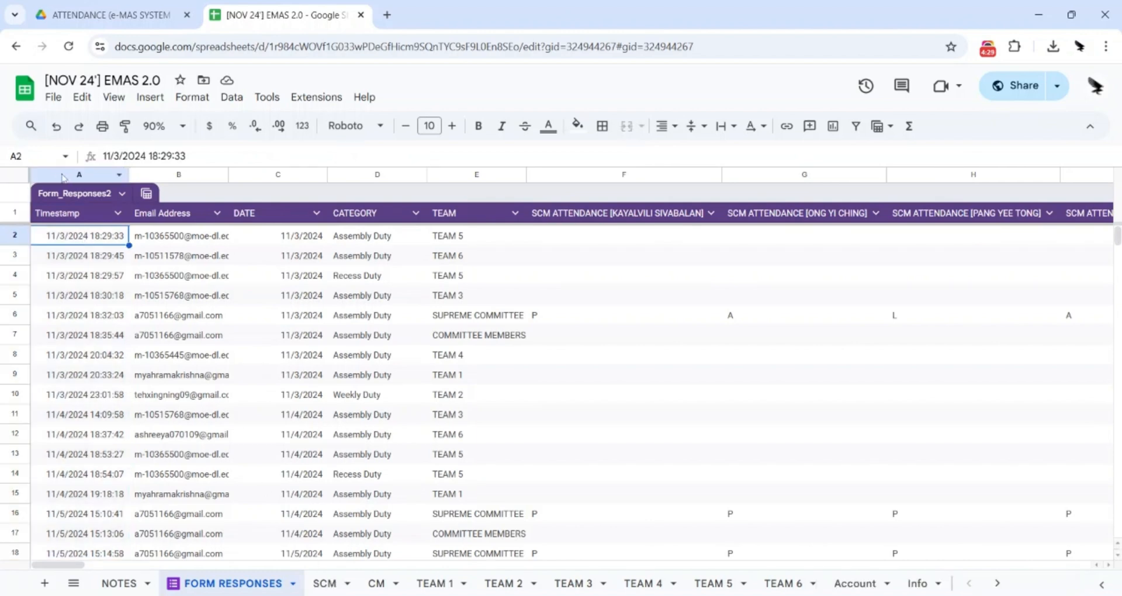
Examine the order of the Assembly Duty dates in column B from row 32 on the SCM sheet, ending on cell B31
click(326, 583)
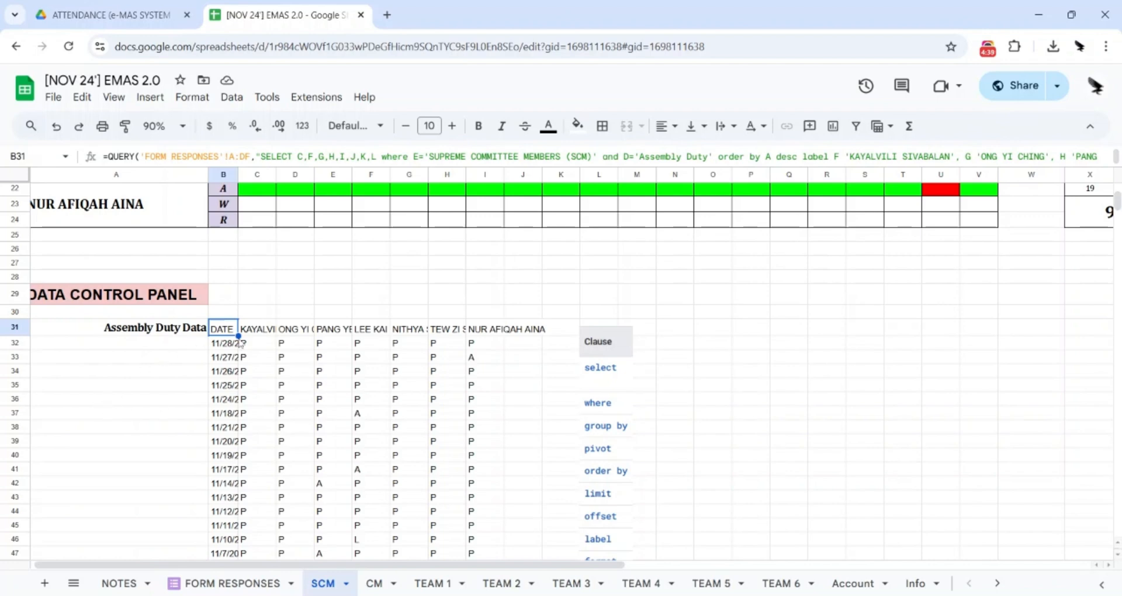
drag(237, 349, 228, 425)
scroll(193, 383, up, 2)
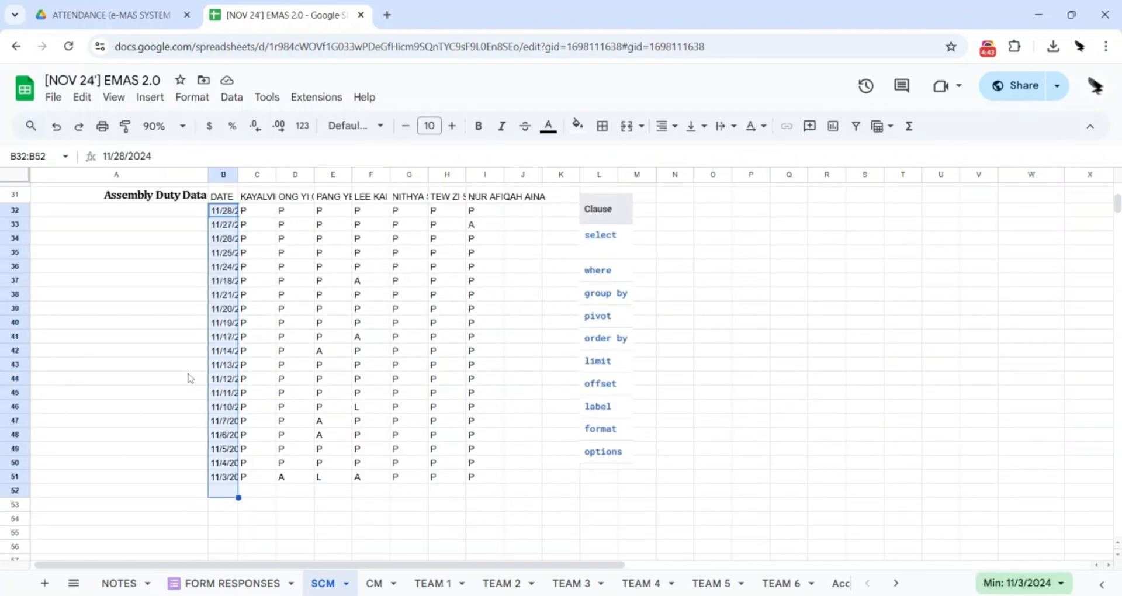
click(217, 194)
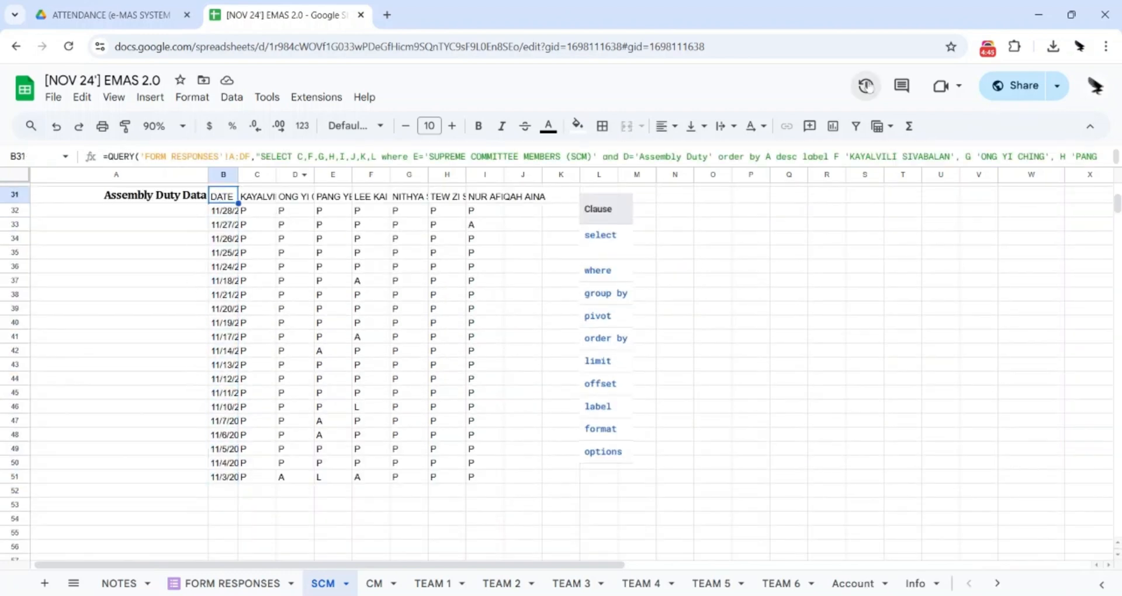
Review the B31 QUERY formula from the FORM RESPONSES range through order by A desc, up to its label clause
drag(718, 157, 776, 156)
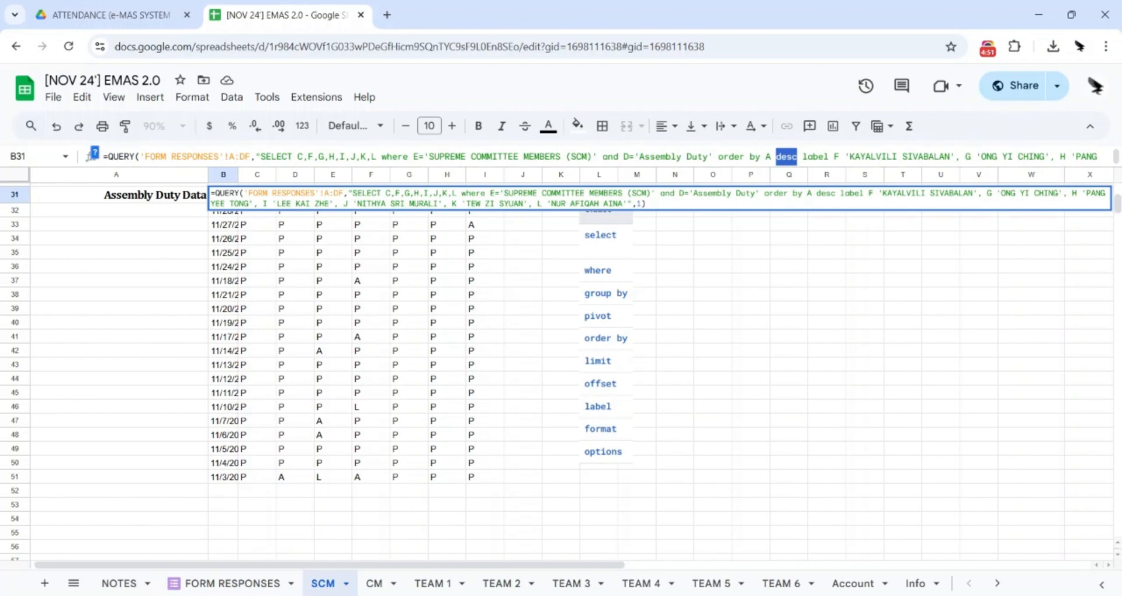
drag(141, 157, 803, 150)
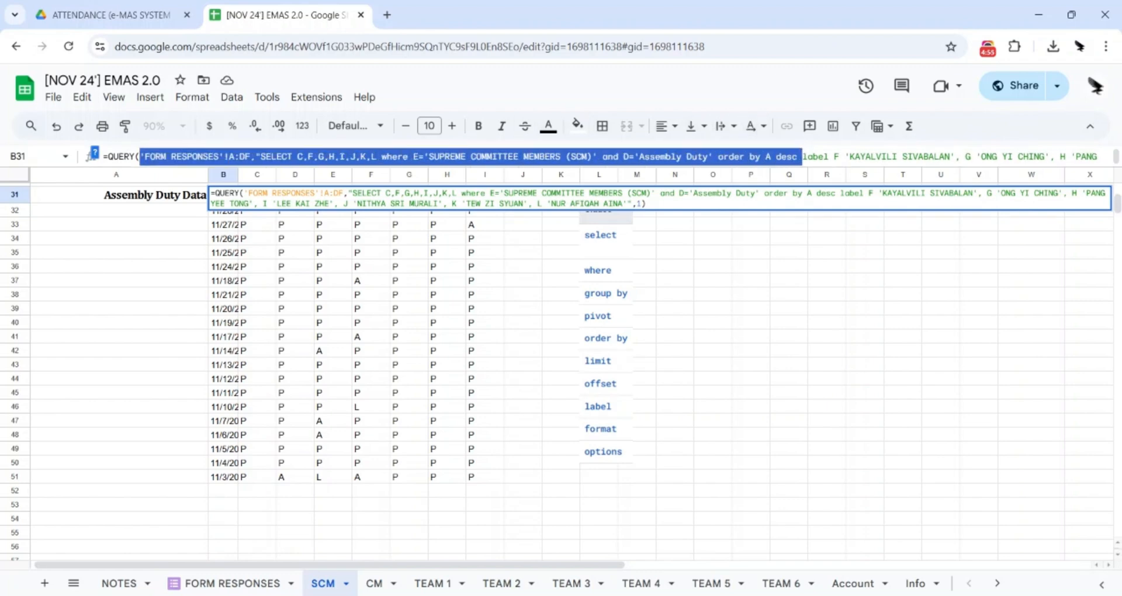
click(837, 156)
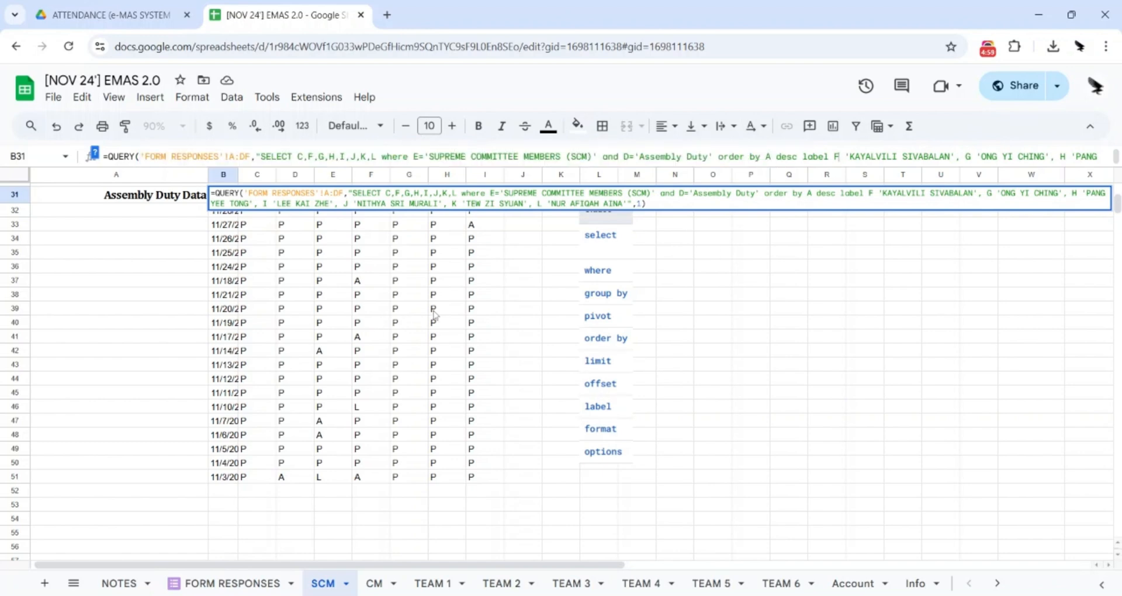
key(Return)
Compare the Assembly Duty header names in C31:J31 with the committee member names in A4:A24
scroll(117, 421, up, 5)
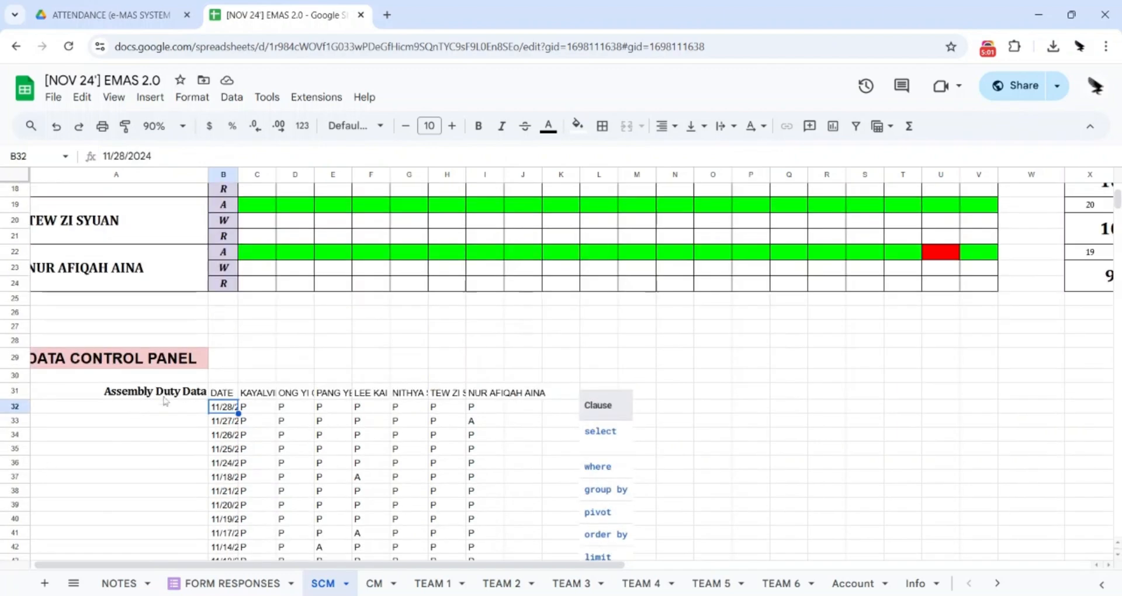
drag(253, 395, 528, 394)
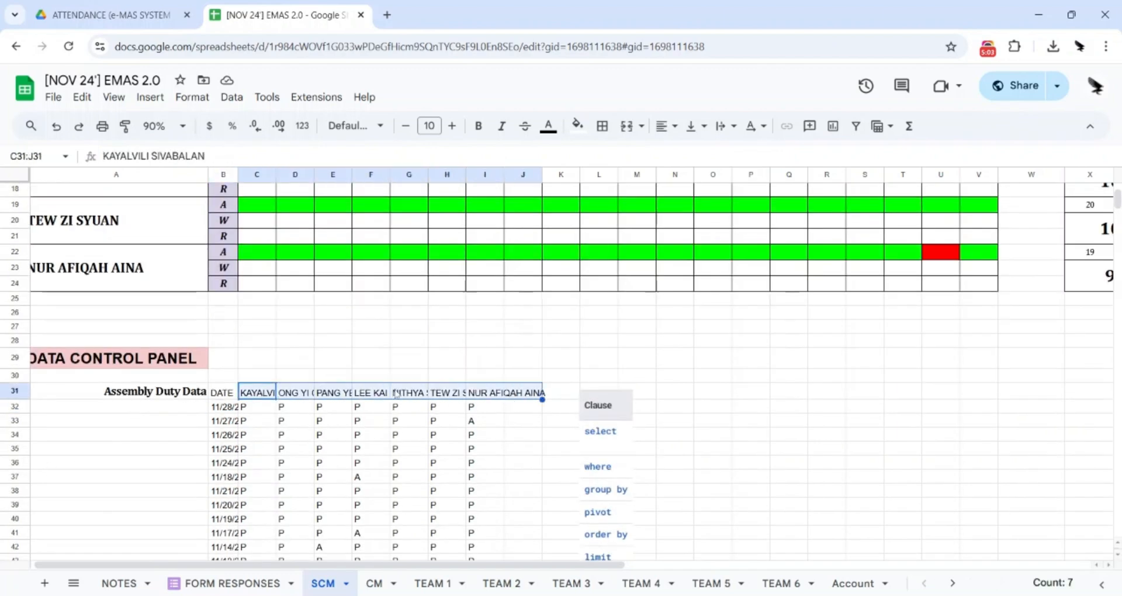
scroll(180, 296, up, 5)
drag(155, 257, 169, 403)
scroll(178, 350, down, 3)
scroll(164, 350, up, 3)
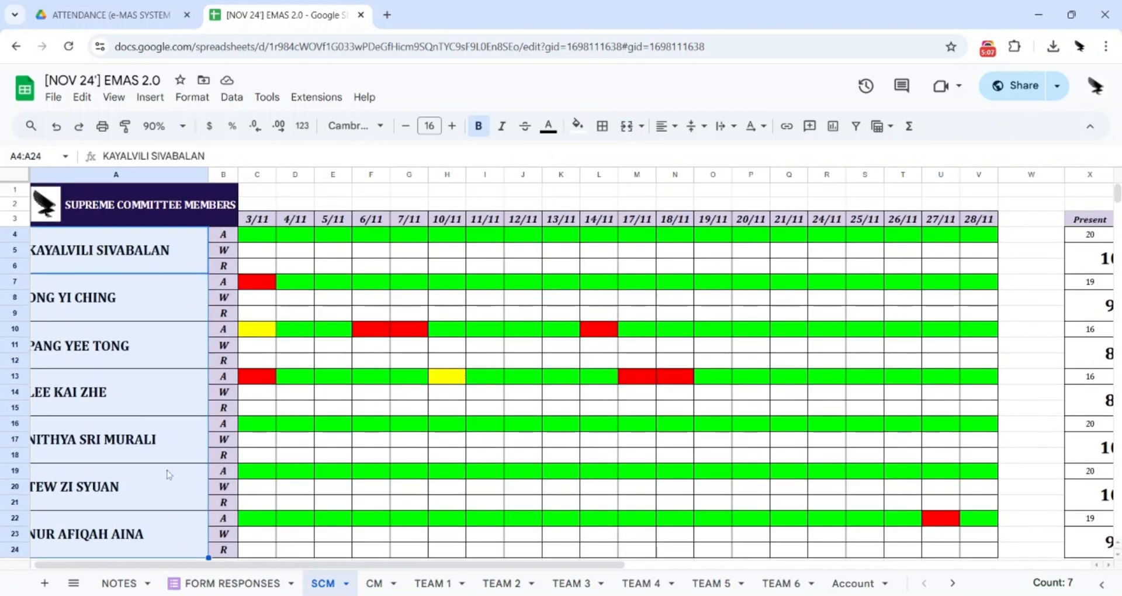
scroll(165, 491, down, 2)
scroll(155, 237, up, 3)
click(153, 244)
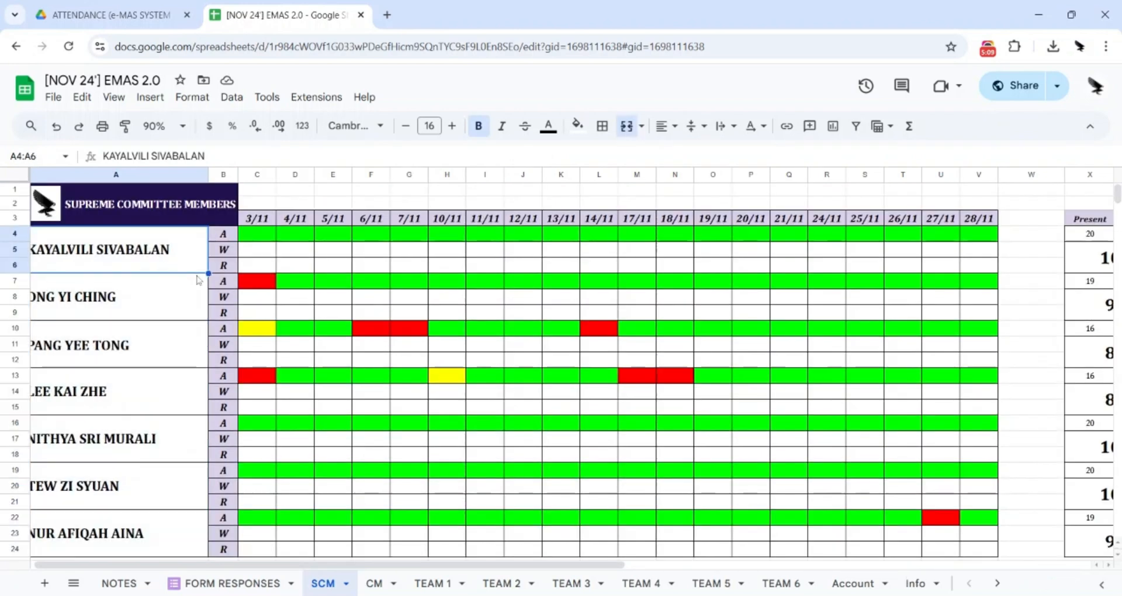
Check the first member's name in A4 against the matching Assembly Duty header in C31
scroll(275, 493, down, 5)
click(260, 465)
scroll(257, 462, up, 4)
click(169, 258)
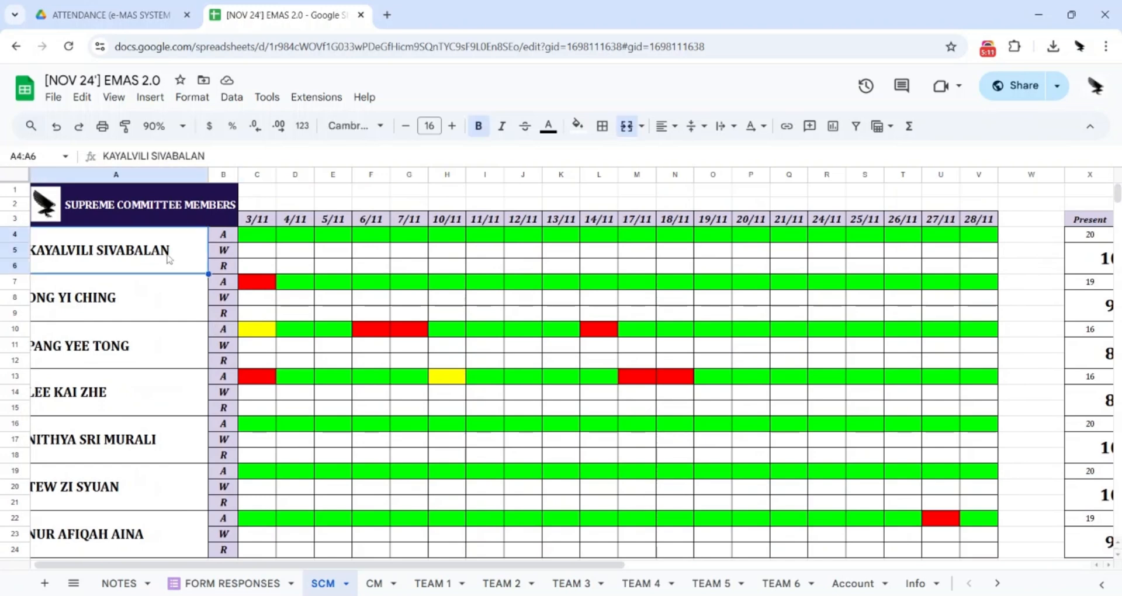
scroll(234, 397, down, 4)
click(269, 461)
scroll(302, 416, up, 4)
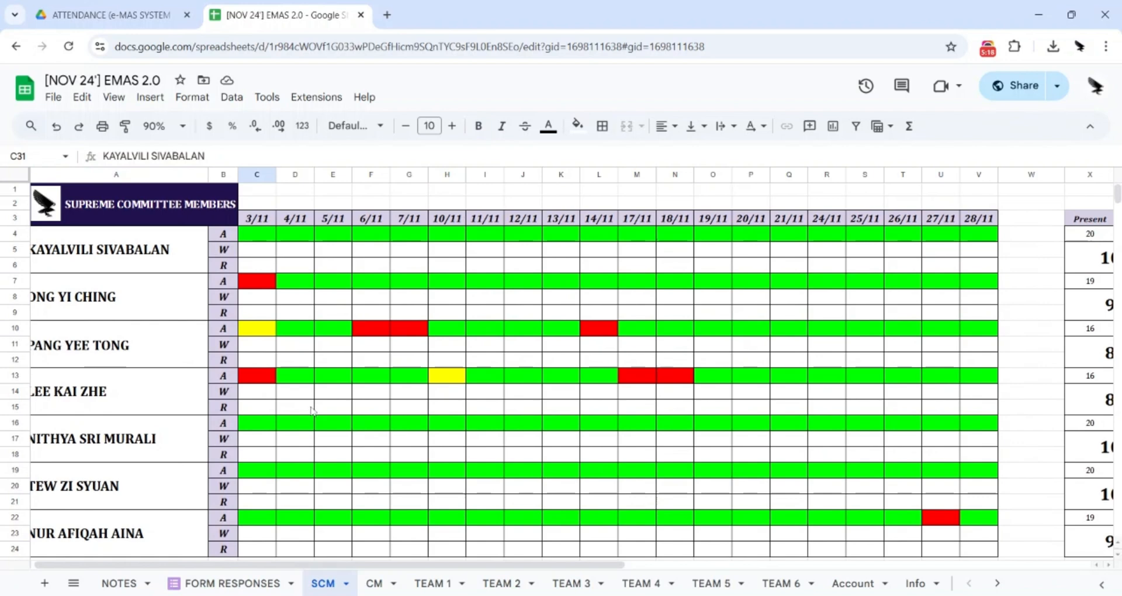
Compare the 3/11 date header in C3 with the Assembly Duty dates in B32:B51
click(259, 220)
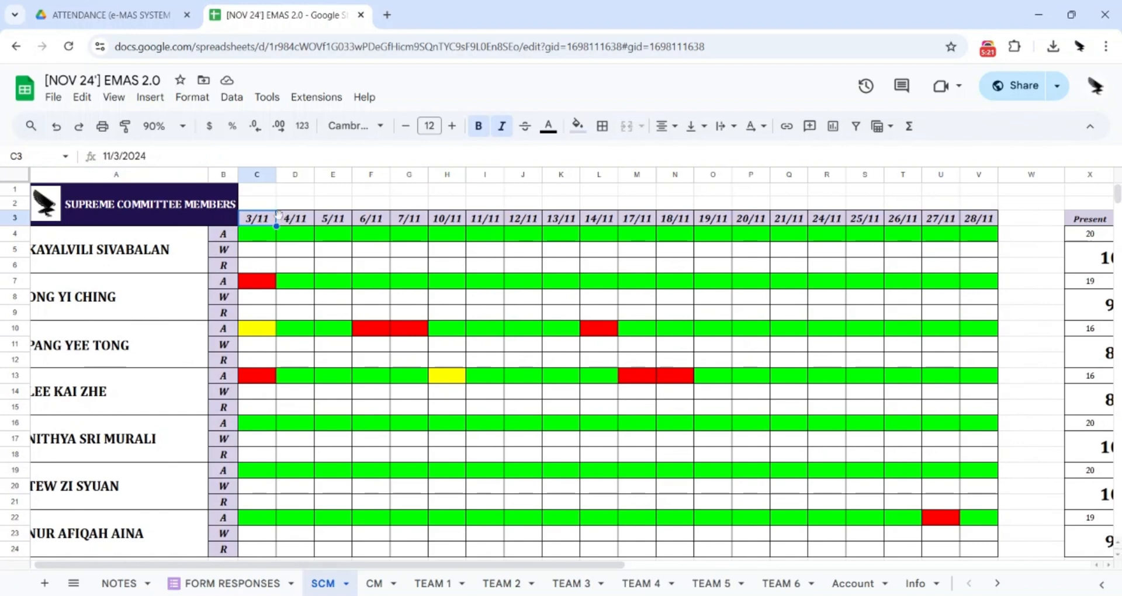
scroll(210, 272, down, 8)
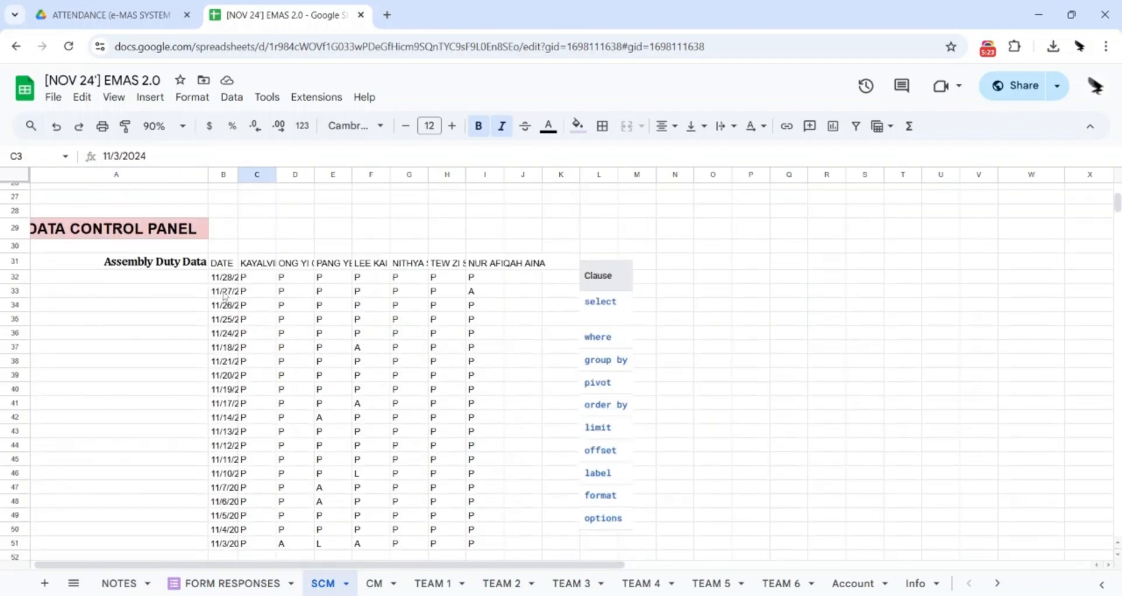
drag(219, 282, 237, 479)
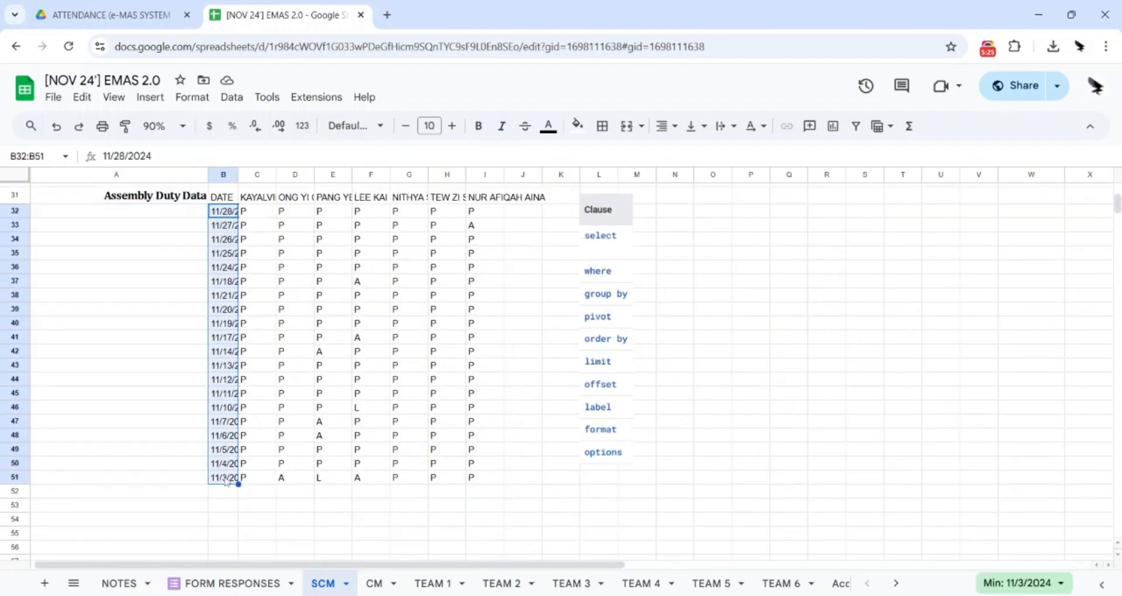
click(160, 440)
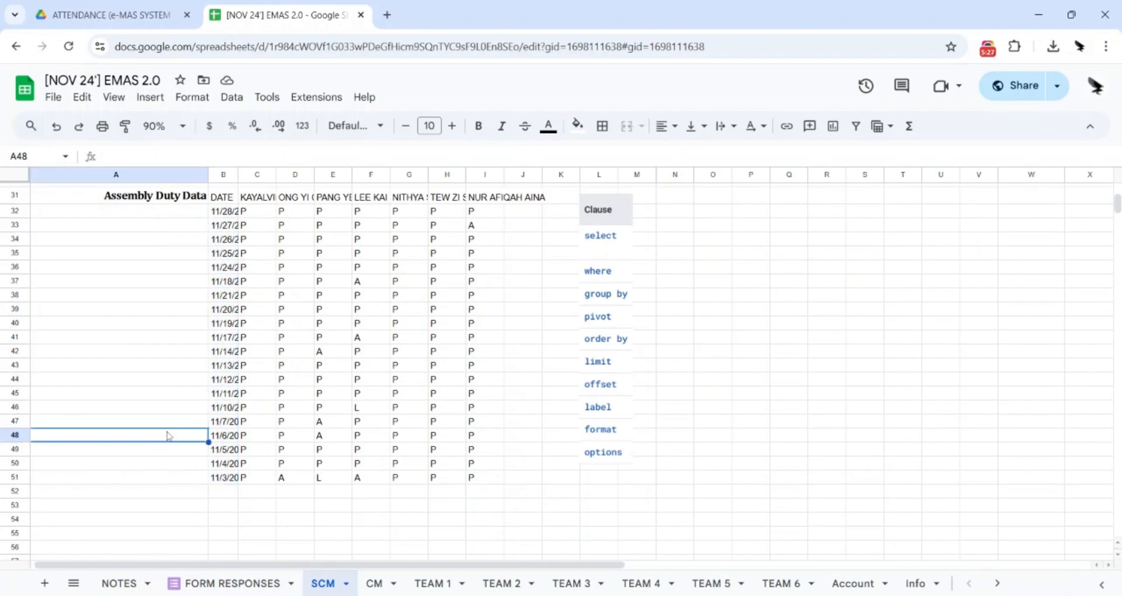
scroll(169, 432, up, 10)
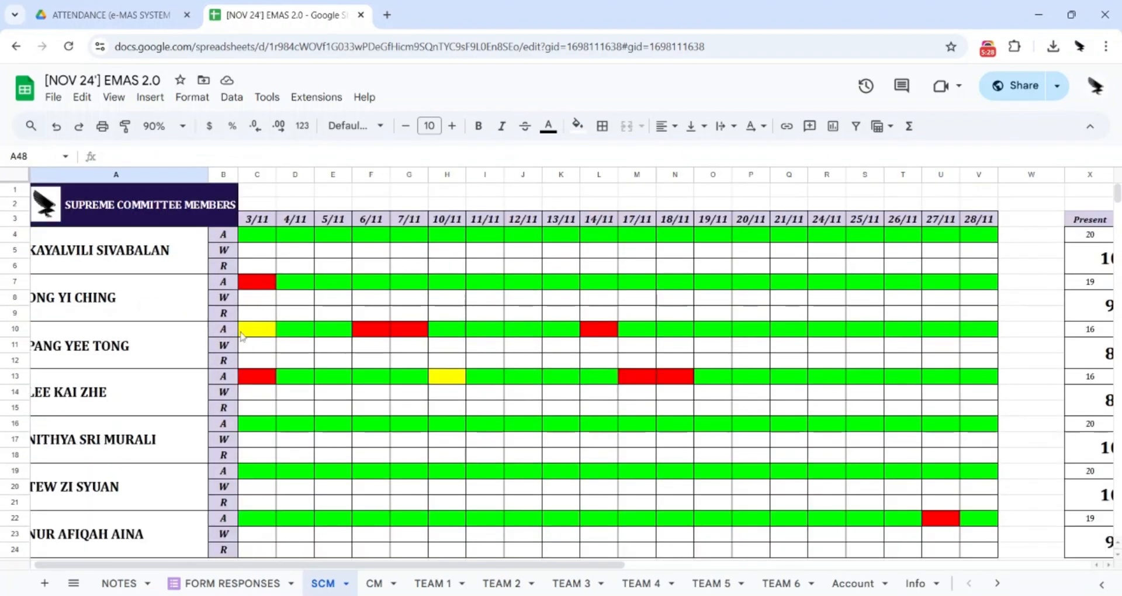
Inspect the IFERROR and XLOOKUP formula in C4 and the first member's attendance cells C4:R4
click(248, 236)
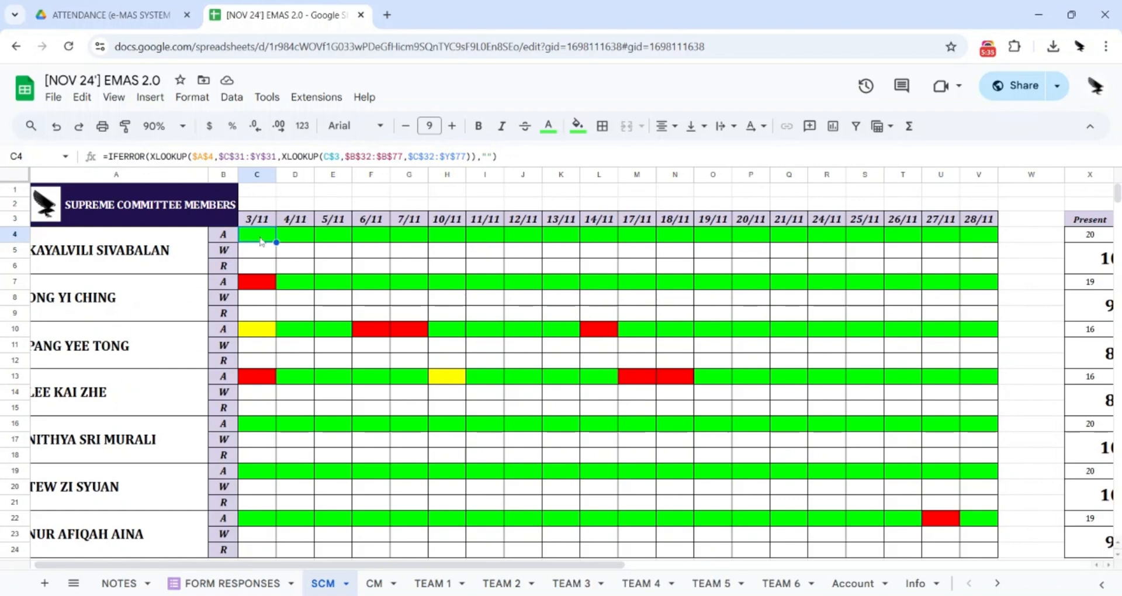
drag(261, 241, 830, 237)
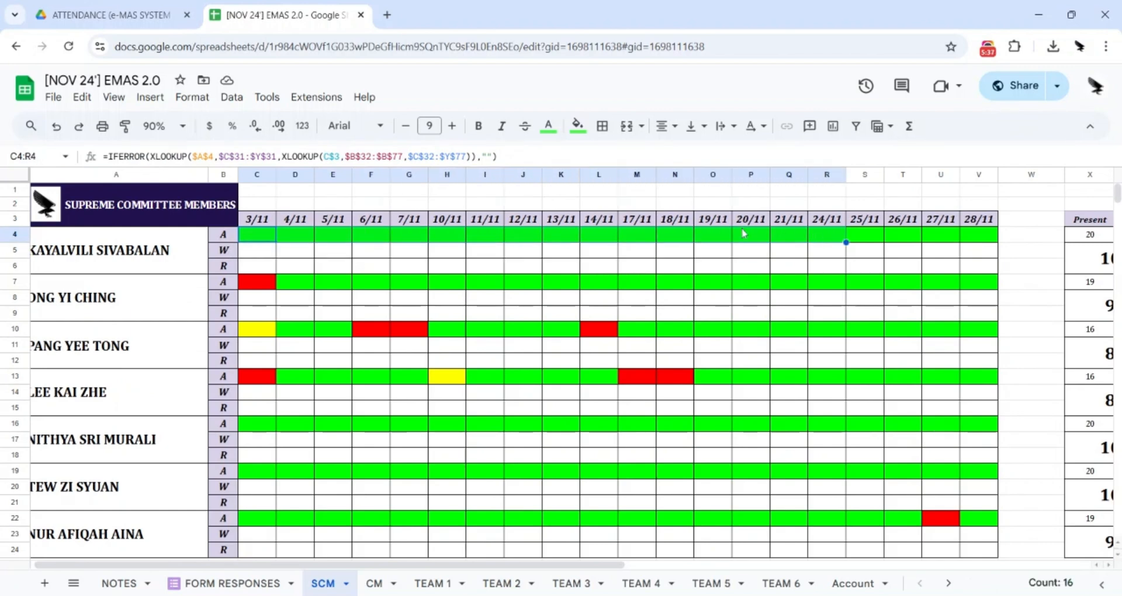
click(497, 193)
Review the label clause and the final header argument 1 in the B31 QUERY formula, leaving the formula as it is
scroll(362, 280, down, 5)
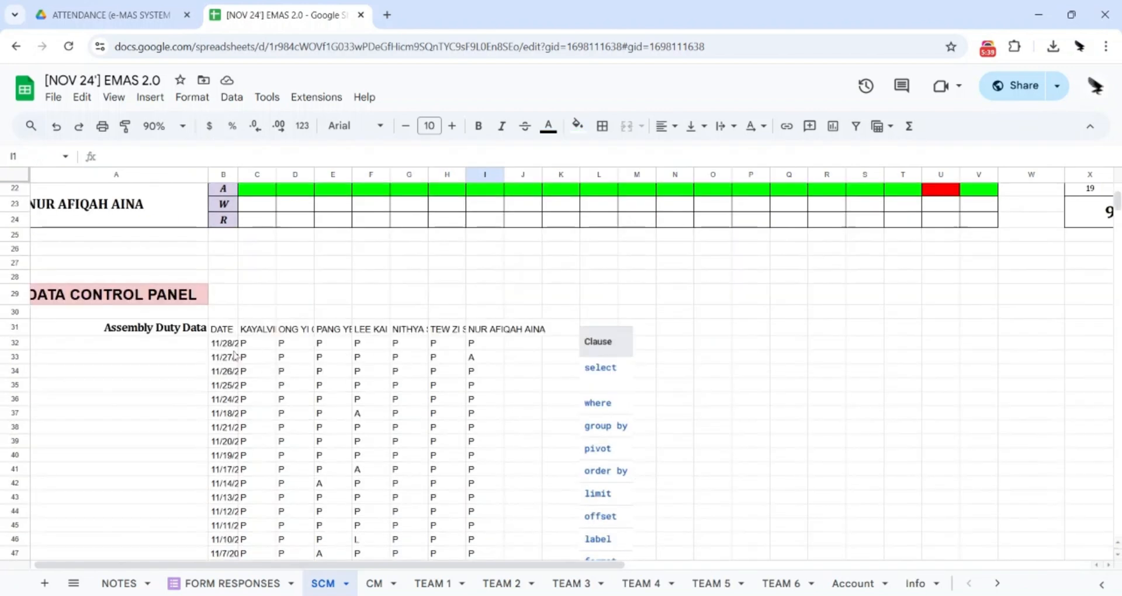
click(225, 334)
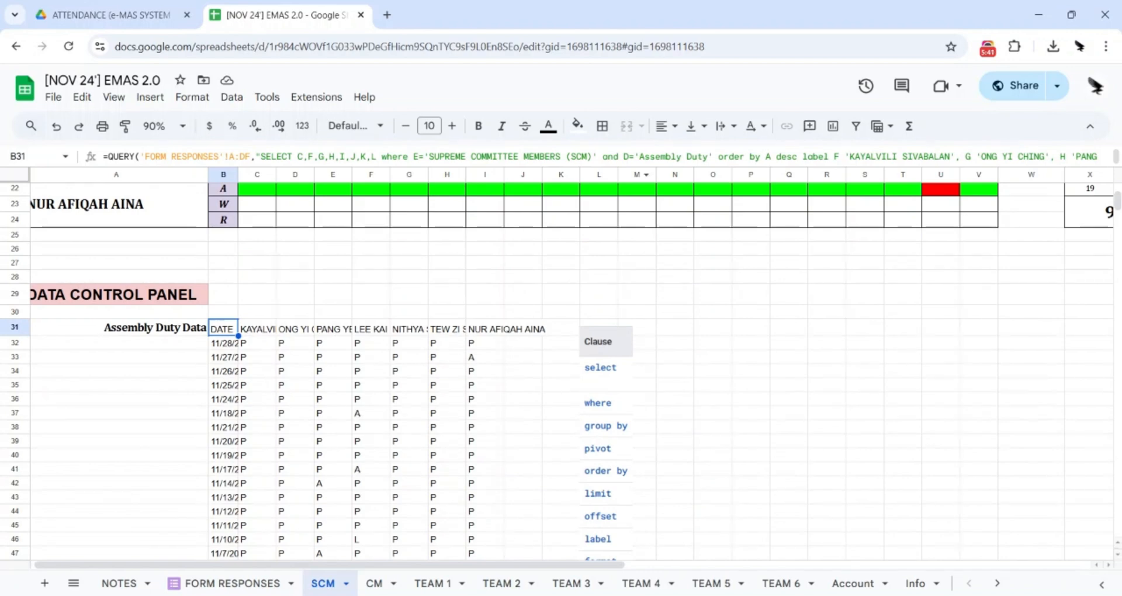
drag(802, 157, 857, 168)
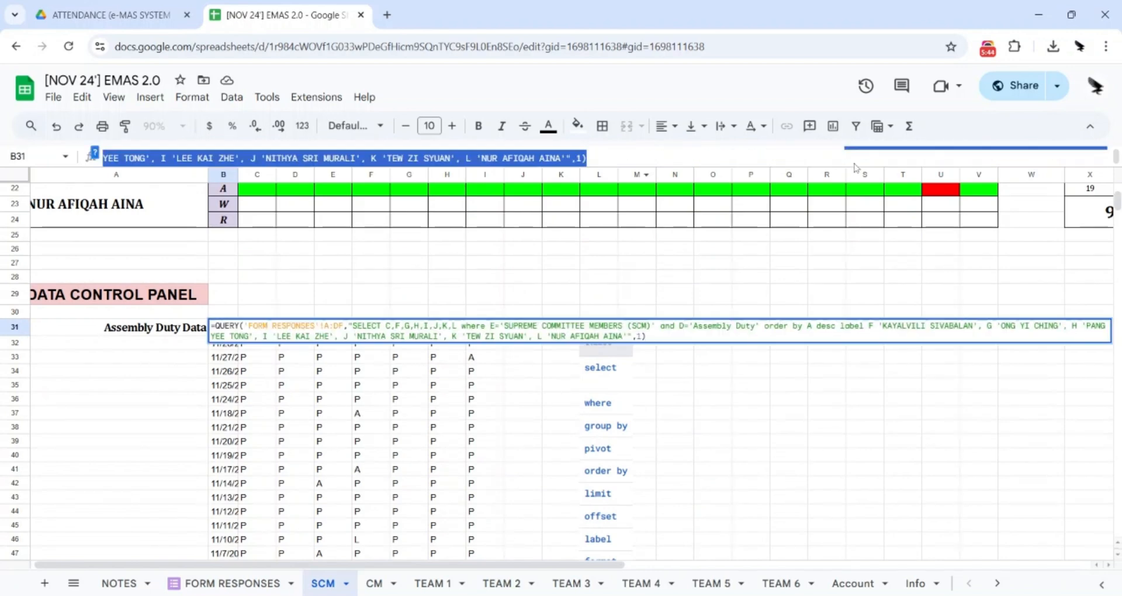
click(593, 166)
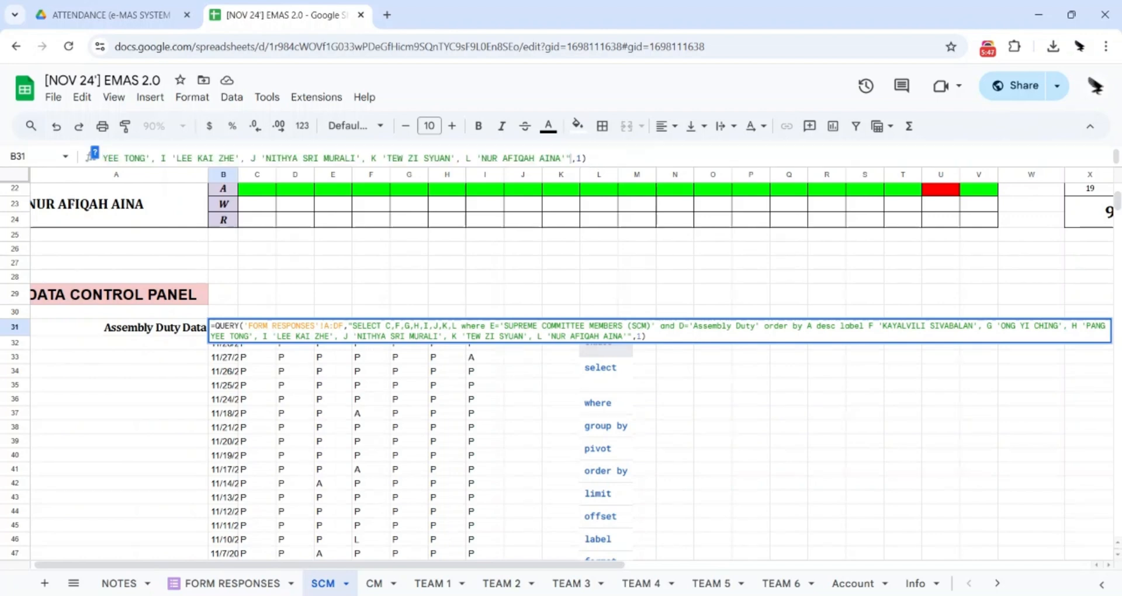
key(shift+Left)
click(601, 165)
click(351, 293)
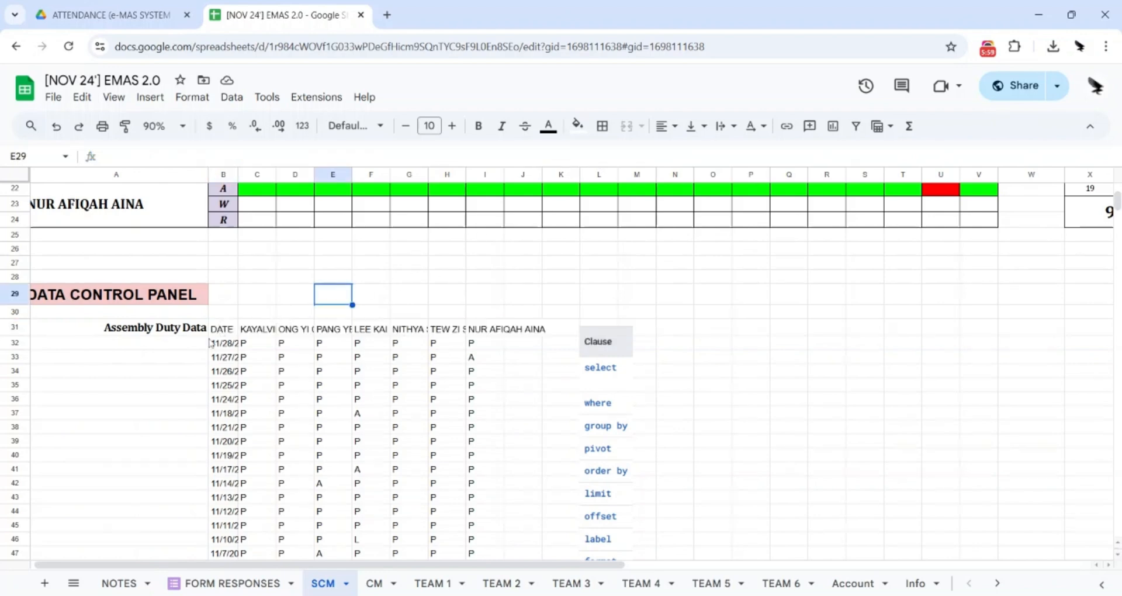
Review C4's XLOOKUP formula together with its two lookup cells, the member name in A4 and the date in C3
scroll(320, 261, up, 7)
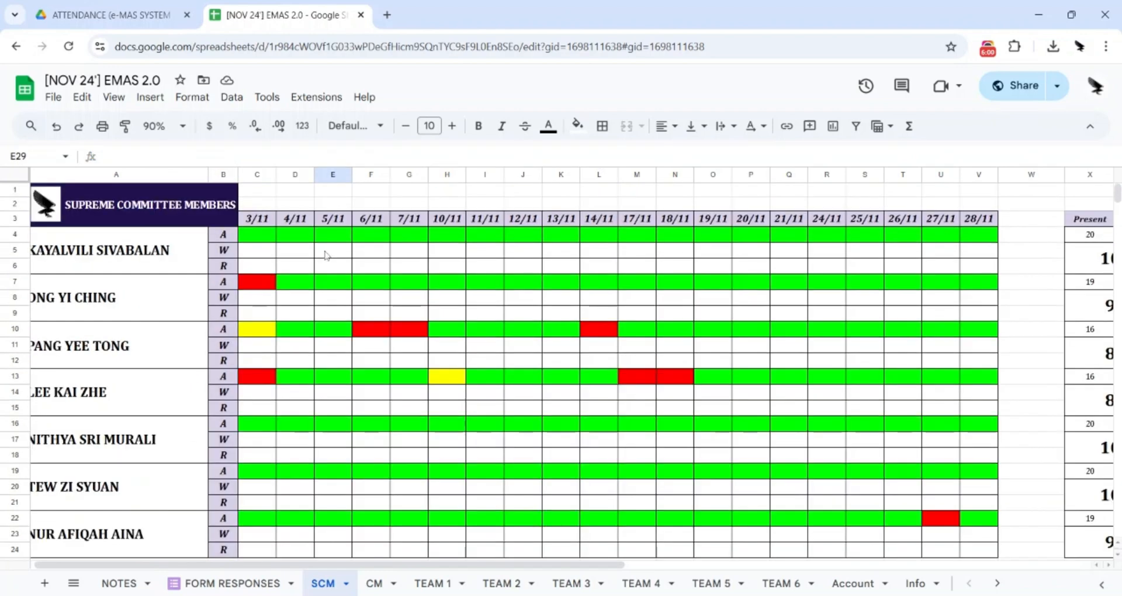
click(258, 236)
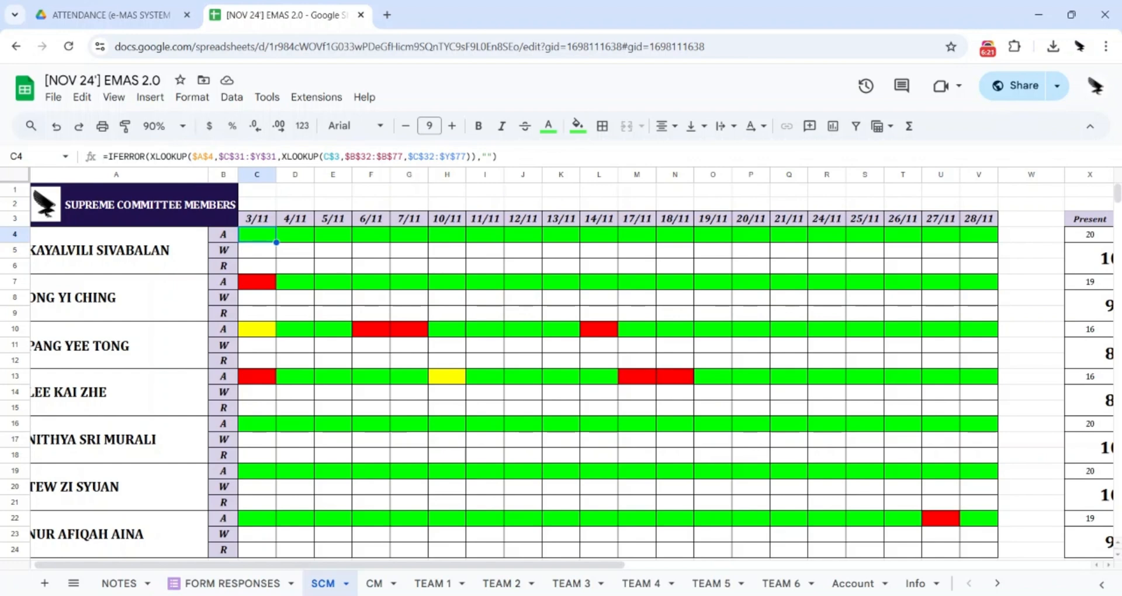
click(146, 260)
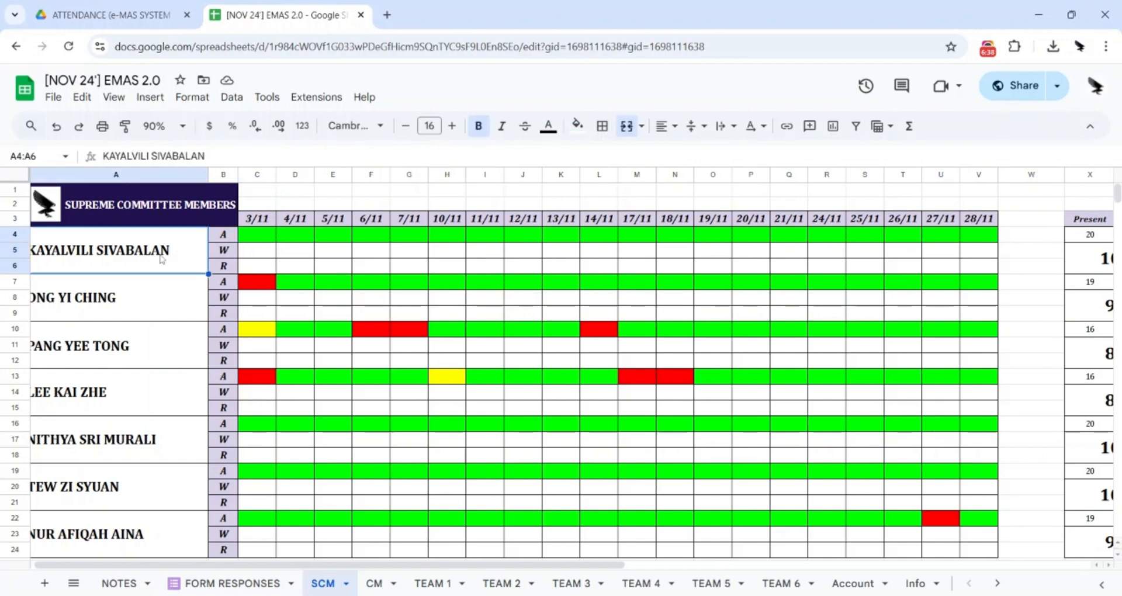
click(258, 225)
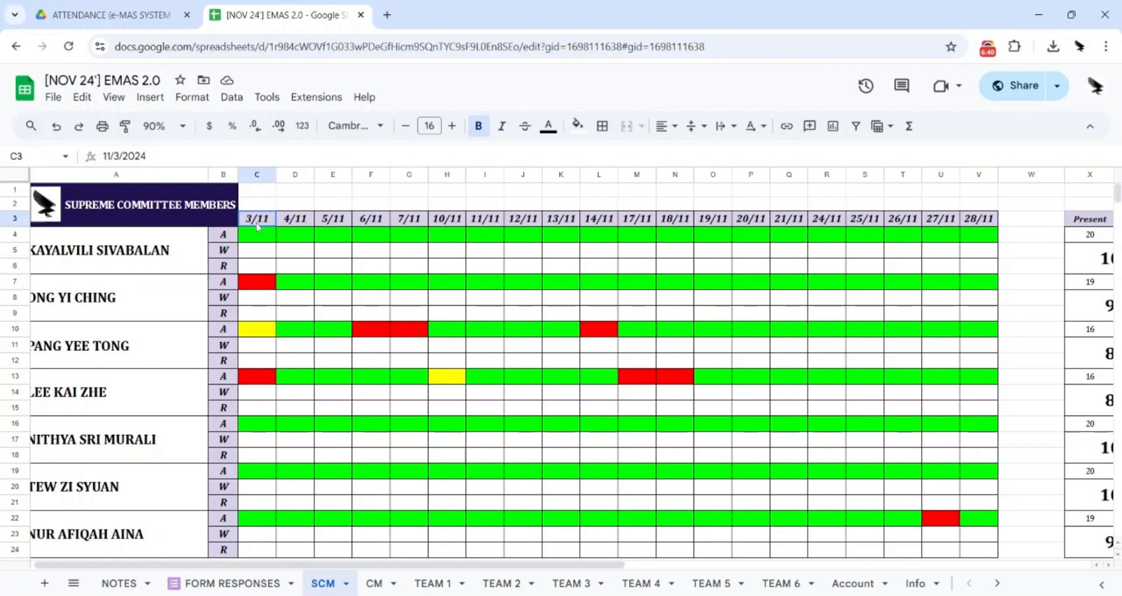
Revisit the member name in A4 and the 3/11 date in C3 as the two criteria behind C4's formula
click(256, 236)
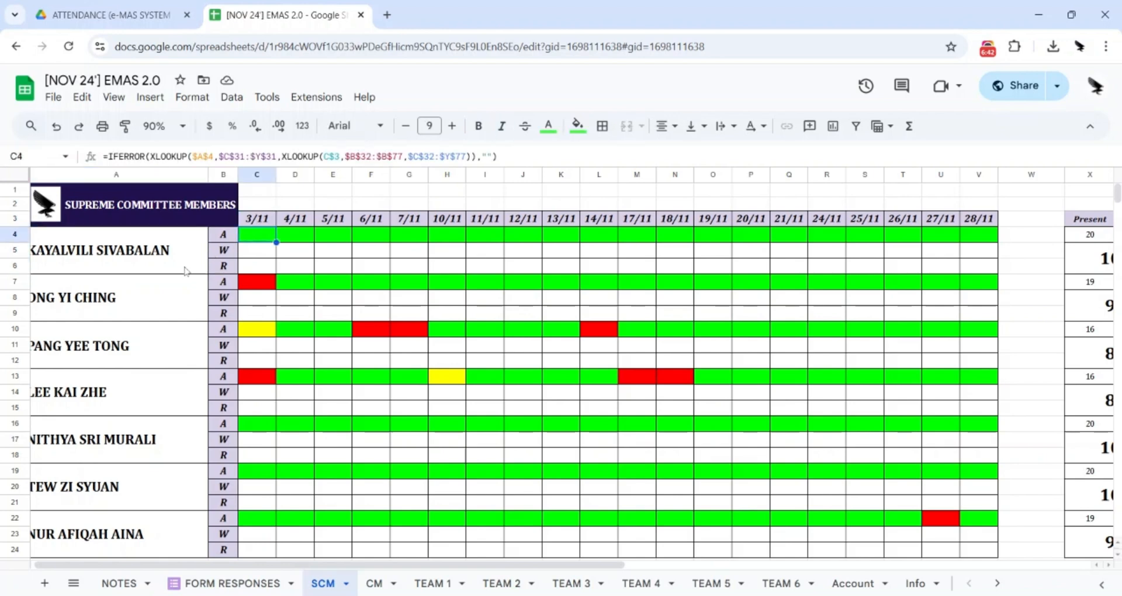
click(185, 269)
click(250, 223)
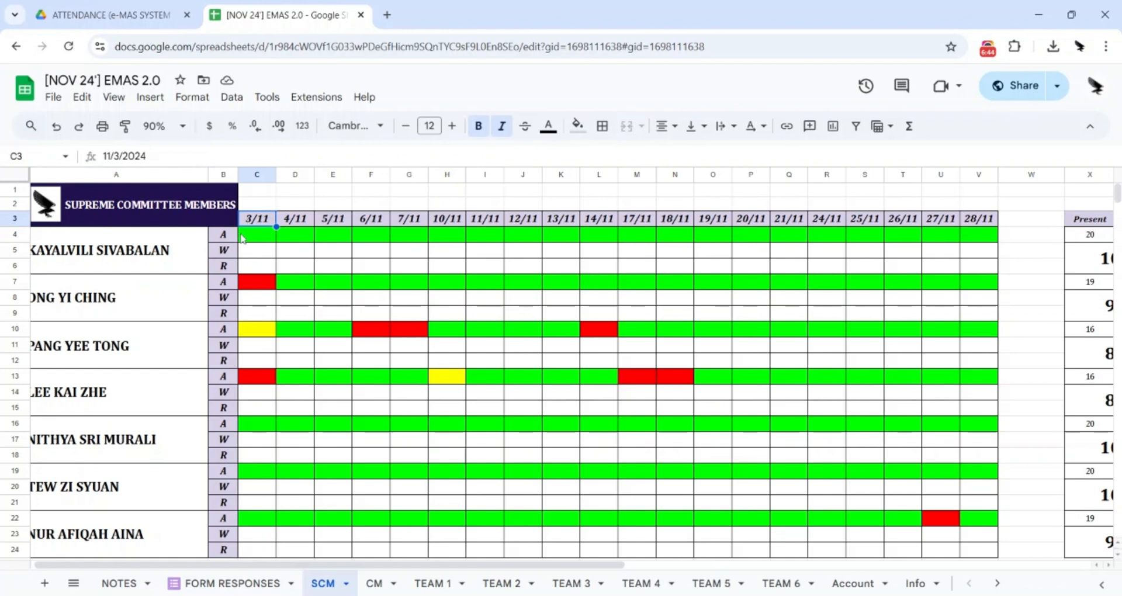
click(254, 238)
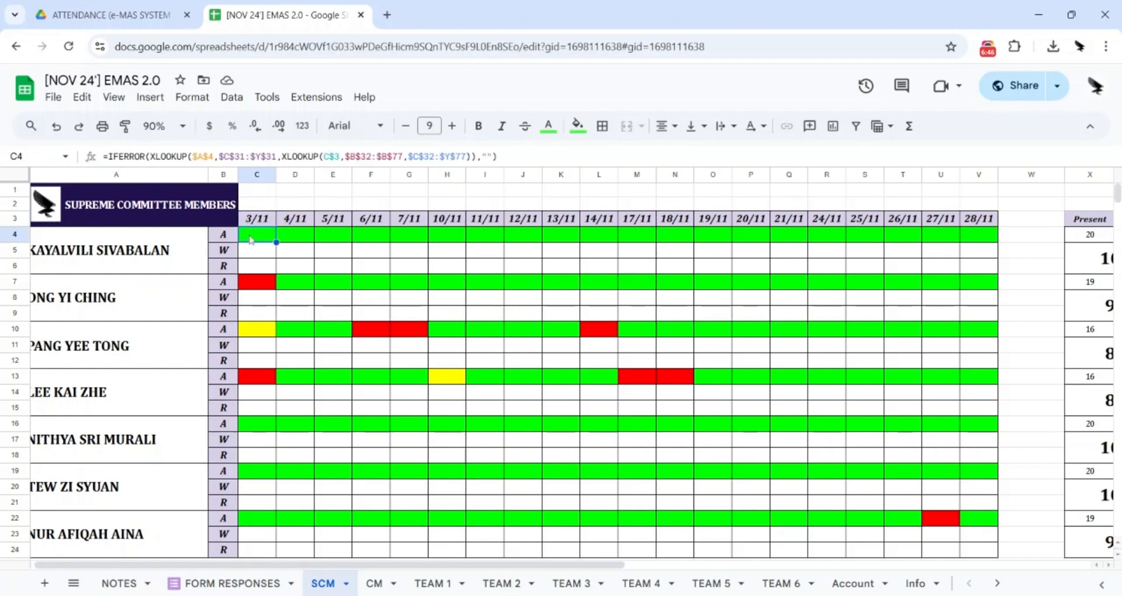
Examine C4's IFERROR wrapper with its empty-string fallback and the outer XLOOKUP function it encloses
drag(151, 156, 103, 156)
drag(498, 156, 477, 156)
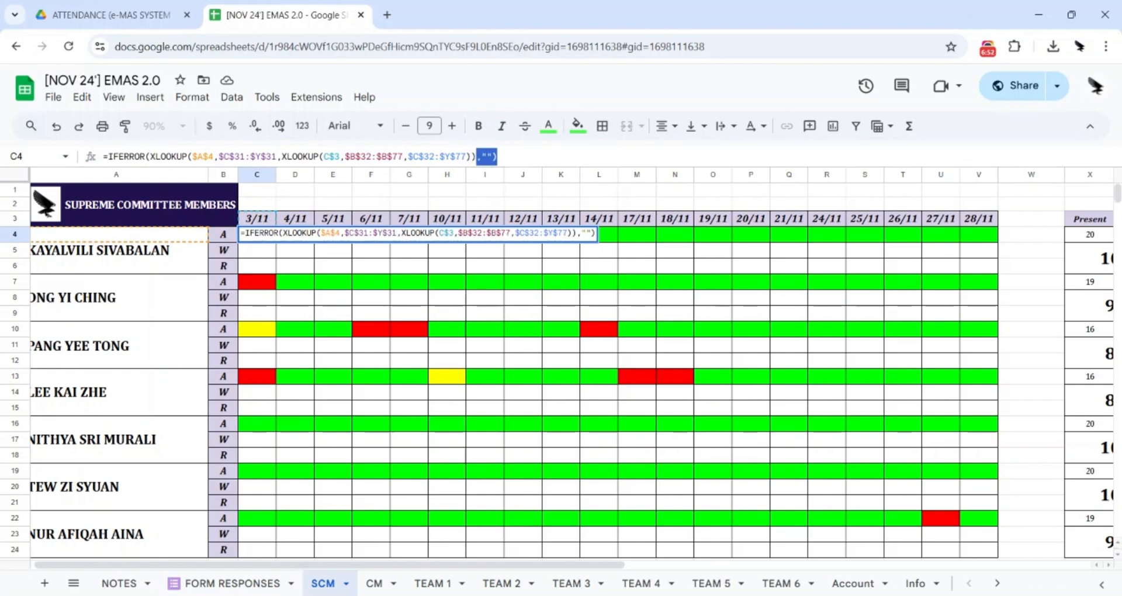
drag(151, 156, 187, 156)
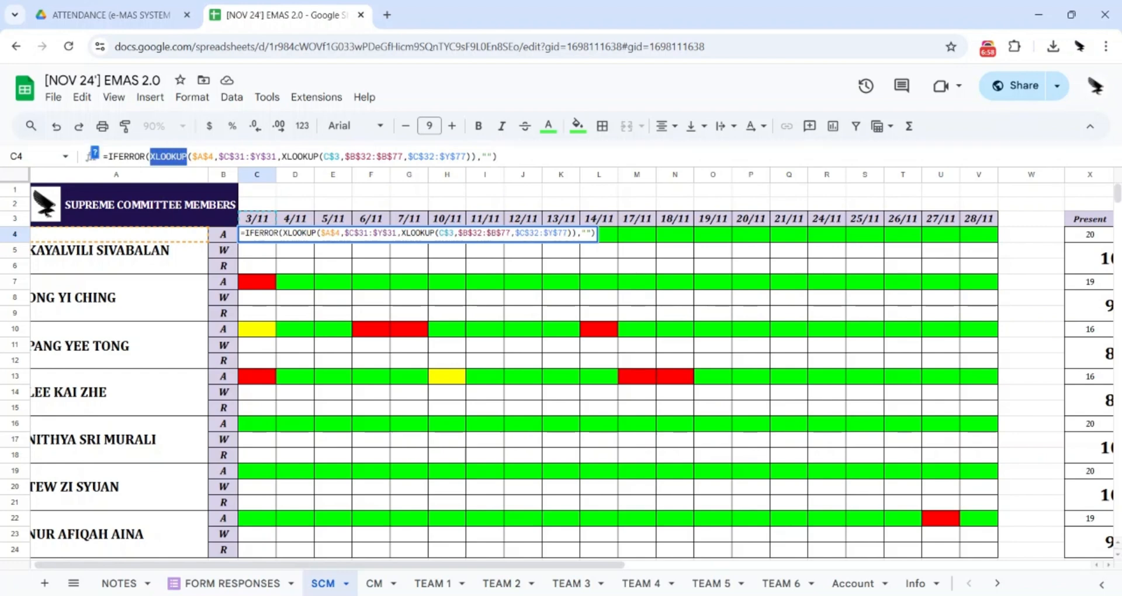
Examine the outer XLOOKUP's search key $A$4 and lookup range $C$31:$Y$31 against the Assembly Duty name headers in row 31
drag(214, 156, 192, 156)
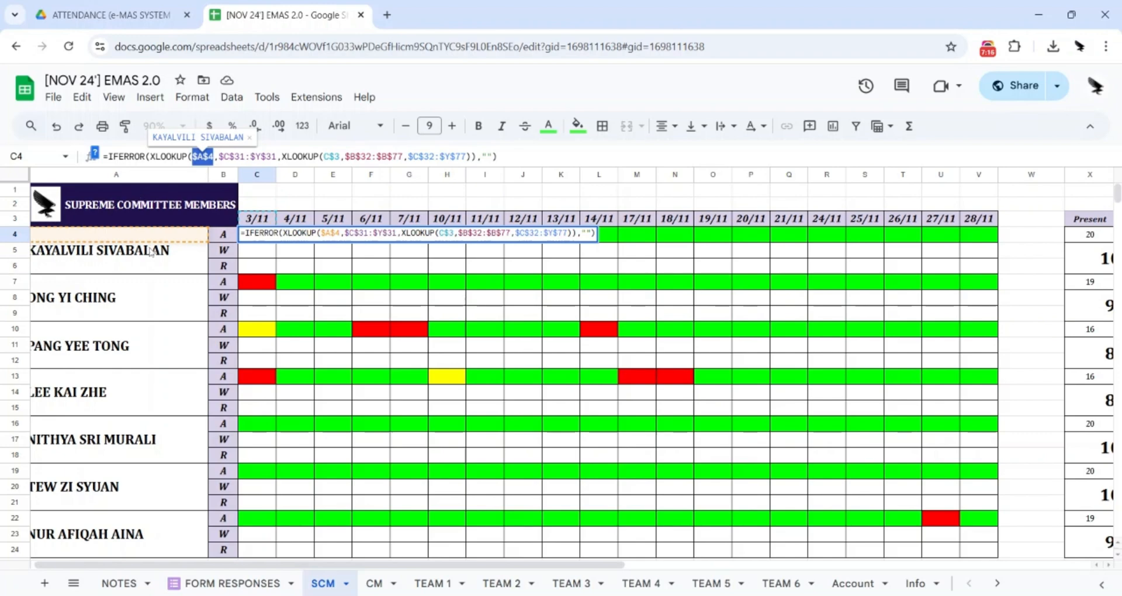
scroll(226, 272, down, 5)
scroll(226, 273, up, 5)
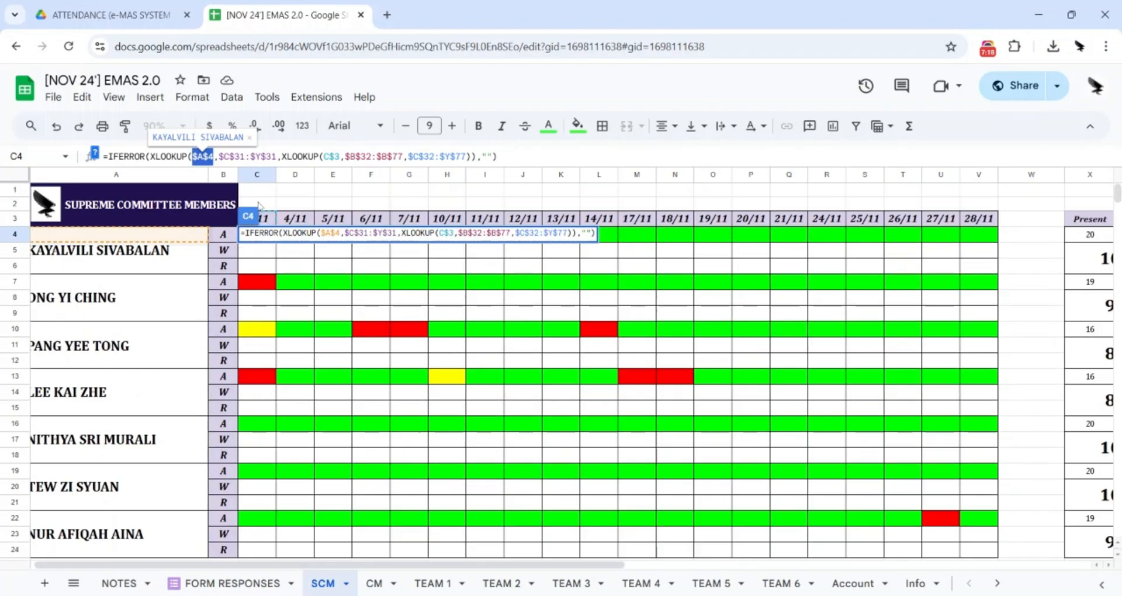
drag(276, 156, 218, 156)
scroll(260, 335, down, 5)
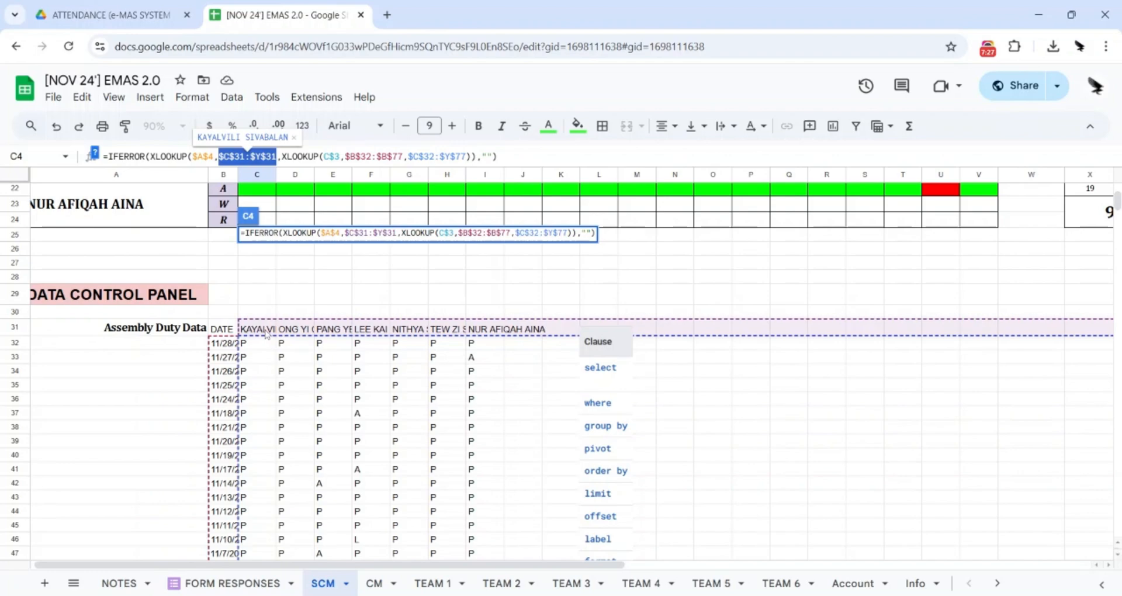
scroll(181, 263, up, 5)
scroll(263, 308, down, 7)
scroll(260, 318, up, 2)
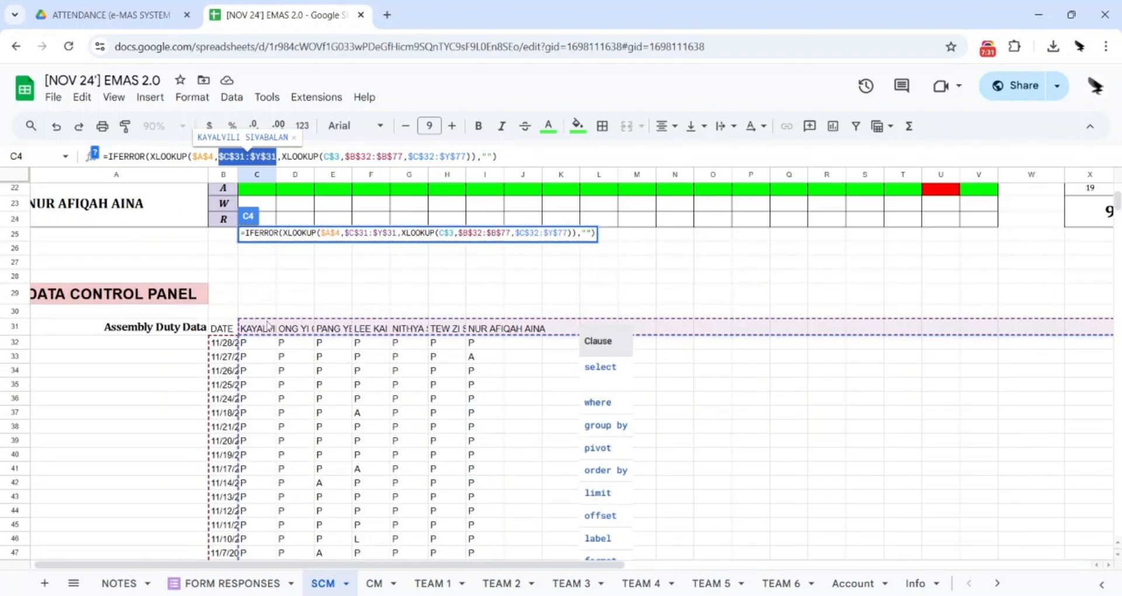
scroll(268, 325, up, 7)
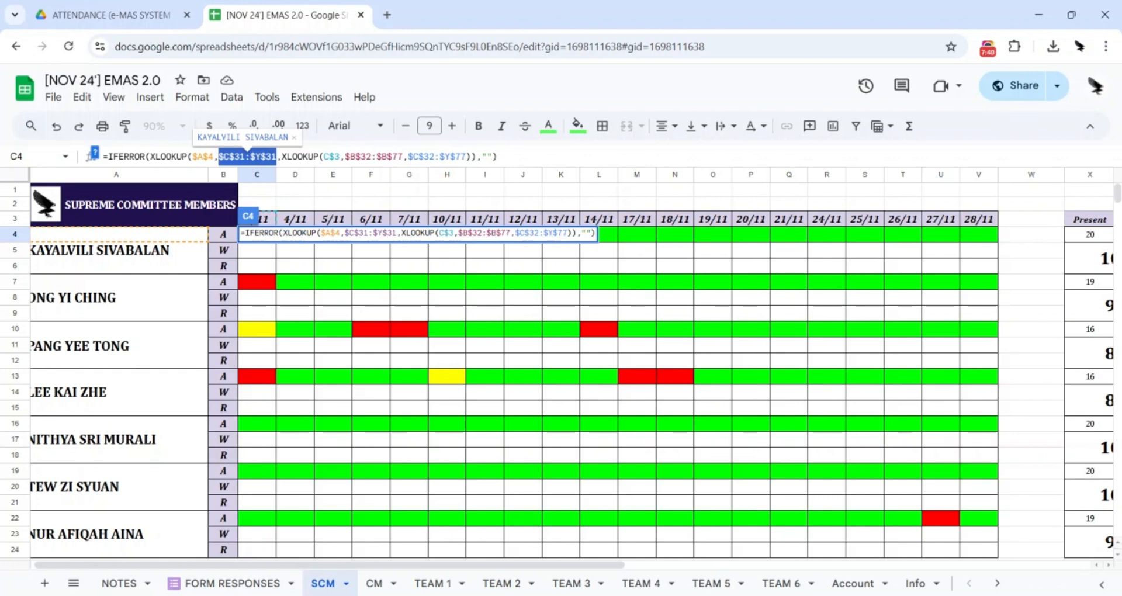
Examine the inner XLOOKUP's search key C$3 and lookup range $B$32:$B$77 against the Assembly Duty date column
drag(324, 157, 340, 156)
scroll(293, 202, down, 1)
scroll(293, 201, up, 1)
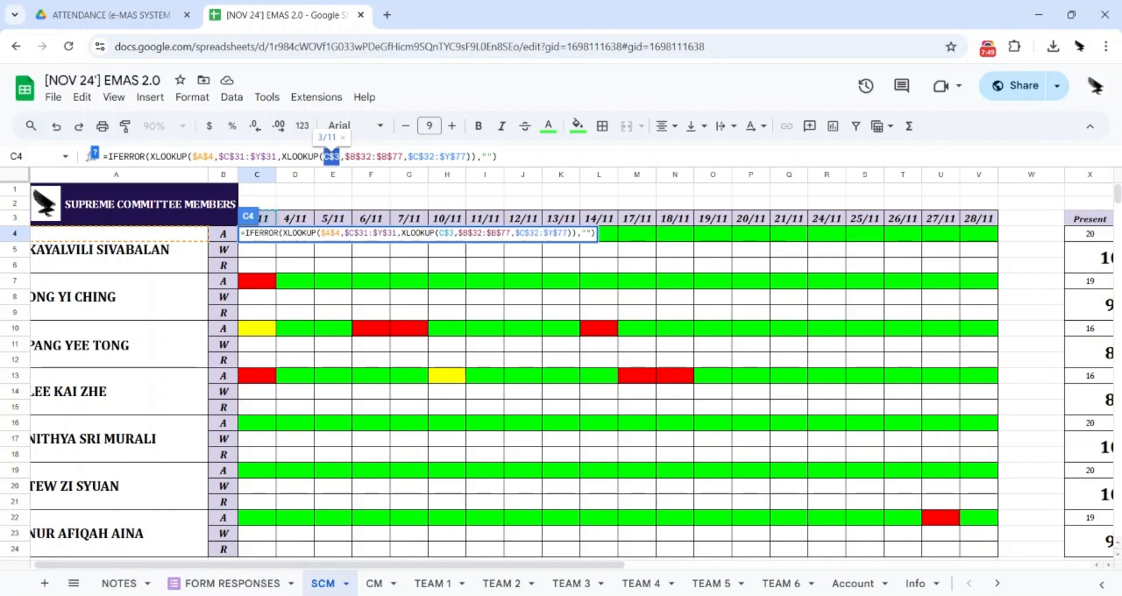
drag(345, 156, 402, 156)
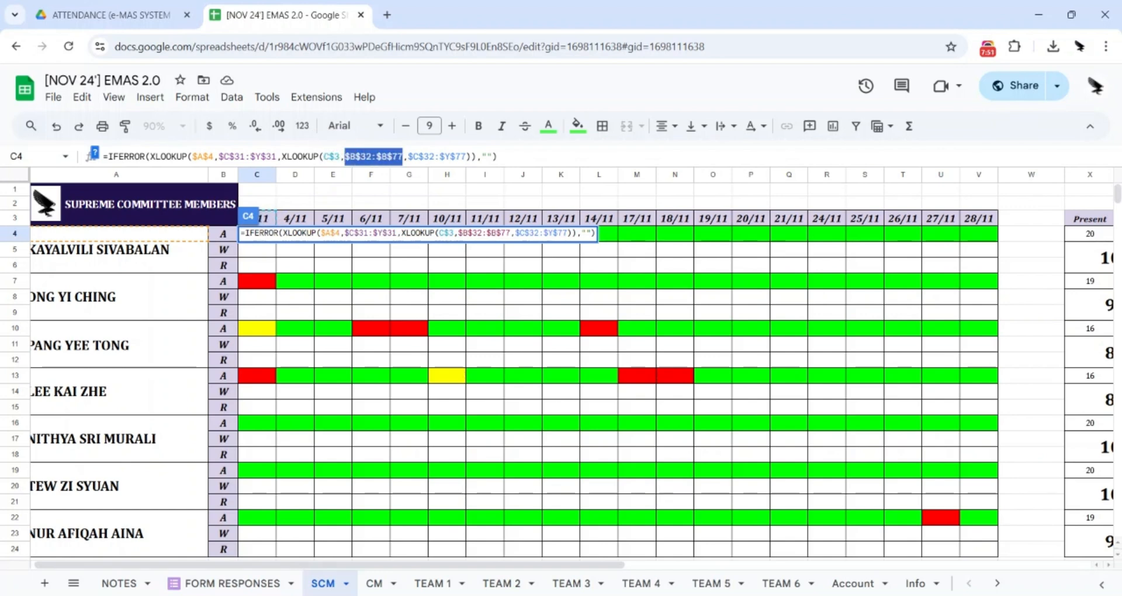
scroll(399, 232, down, 7)
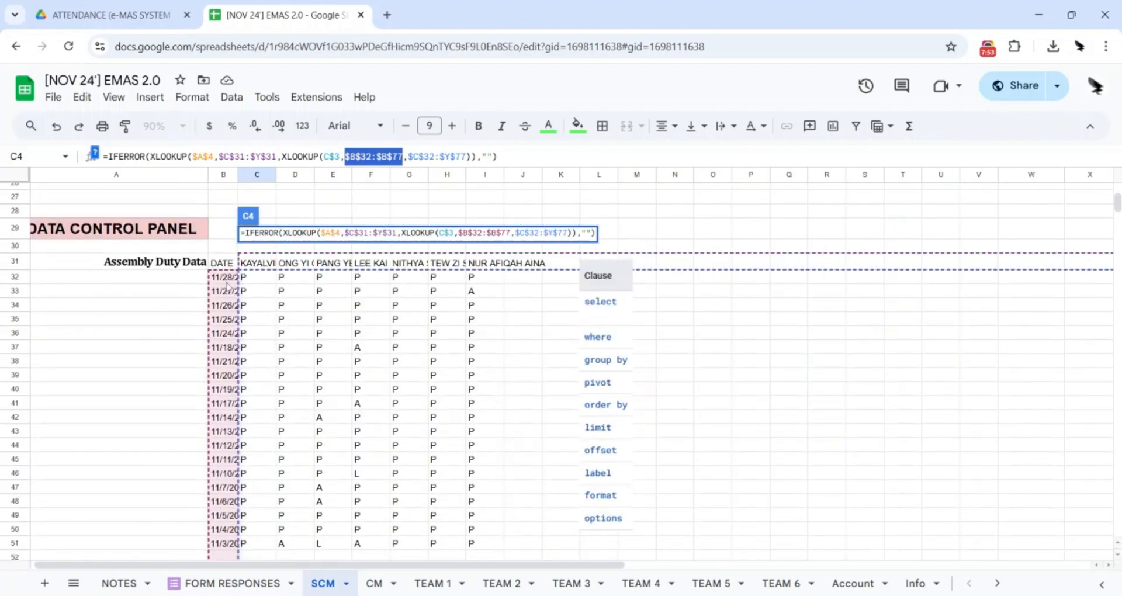
scroll(204, 506, down, 3)
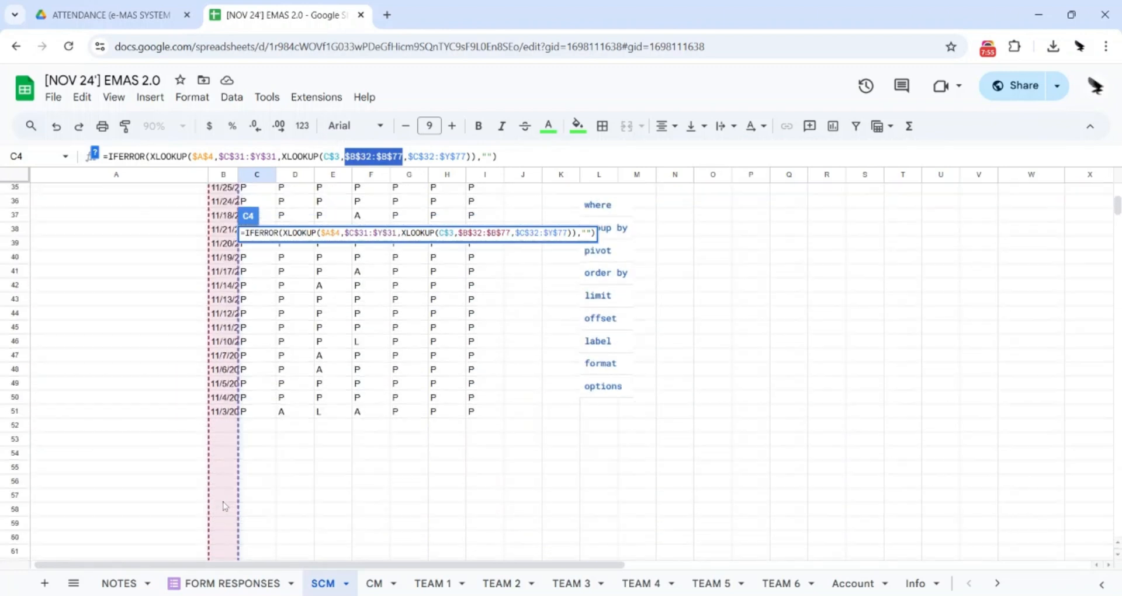
scroll(225, 506, down, 5)
scroll(218, 432, up, 6)
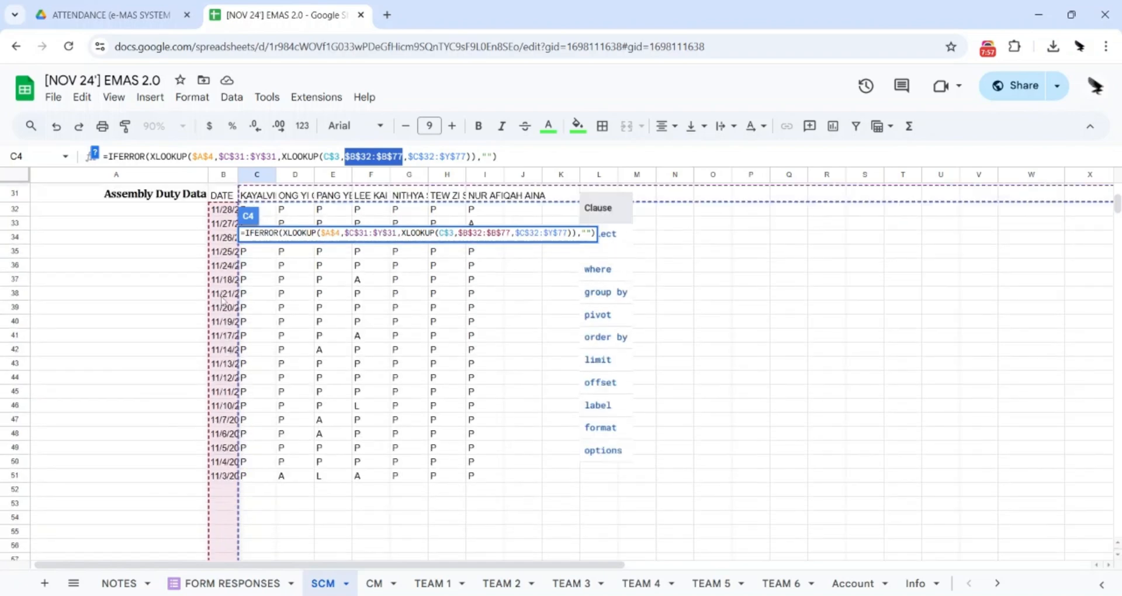
scroll(250, 386, up, 9)
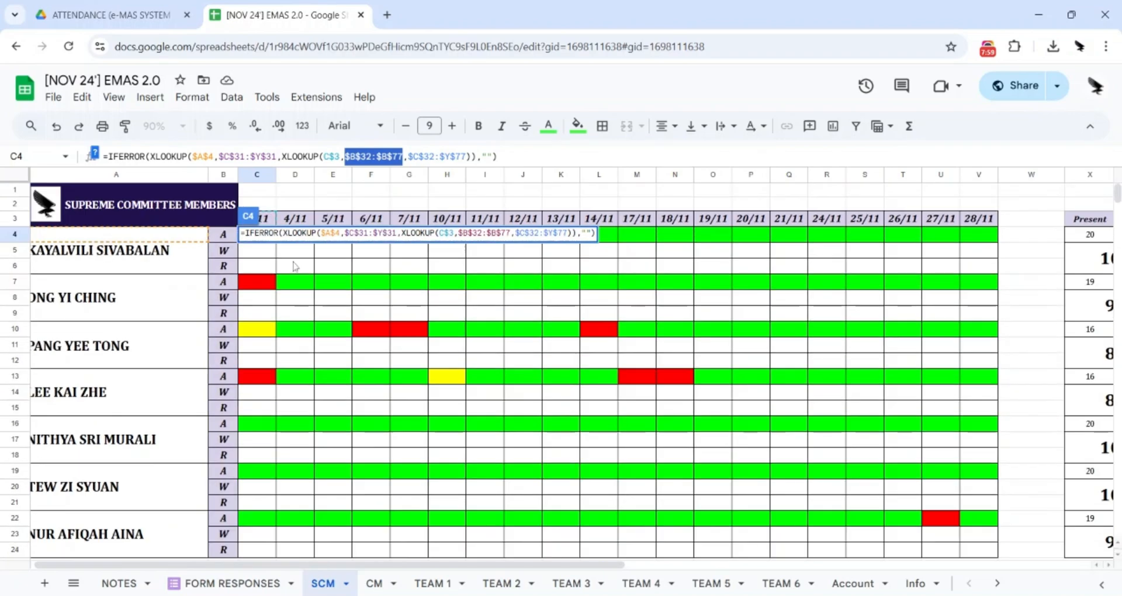
Examine the inner XLOOKUP's result range $C$32:$Y$77 over the Assembly Duty attendance data and leave the formula
click(407, 156)
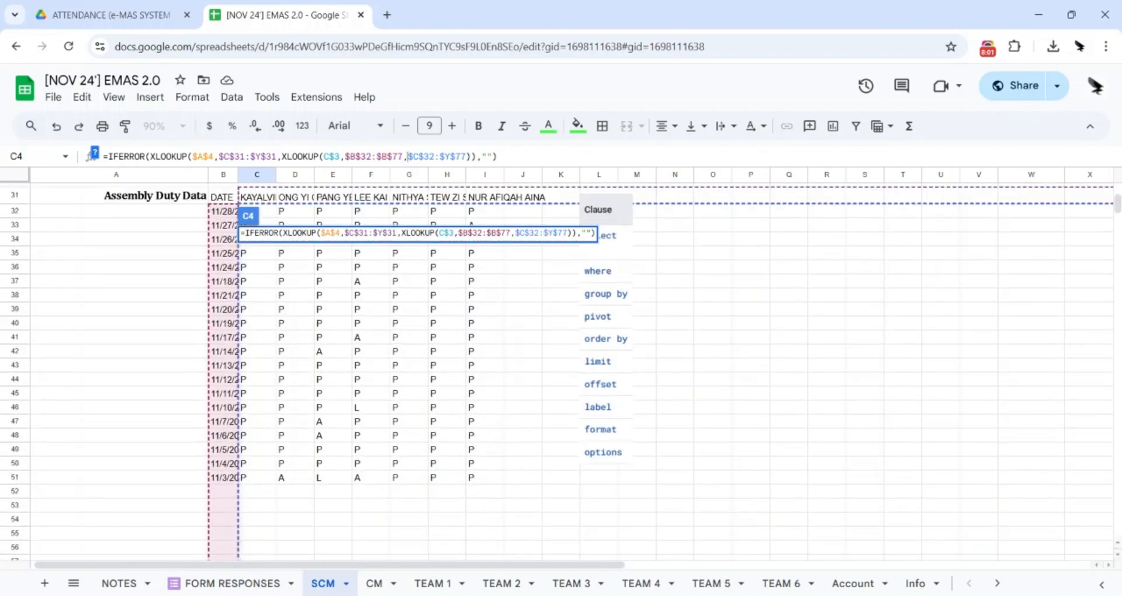
drag(408, 156, 466, 156)
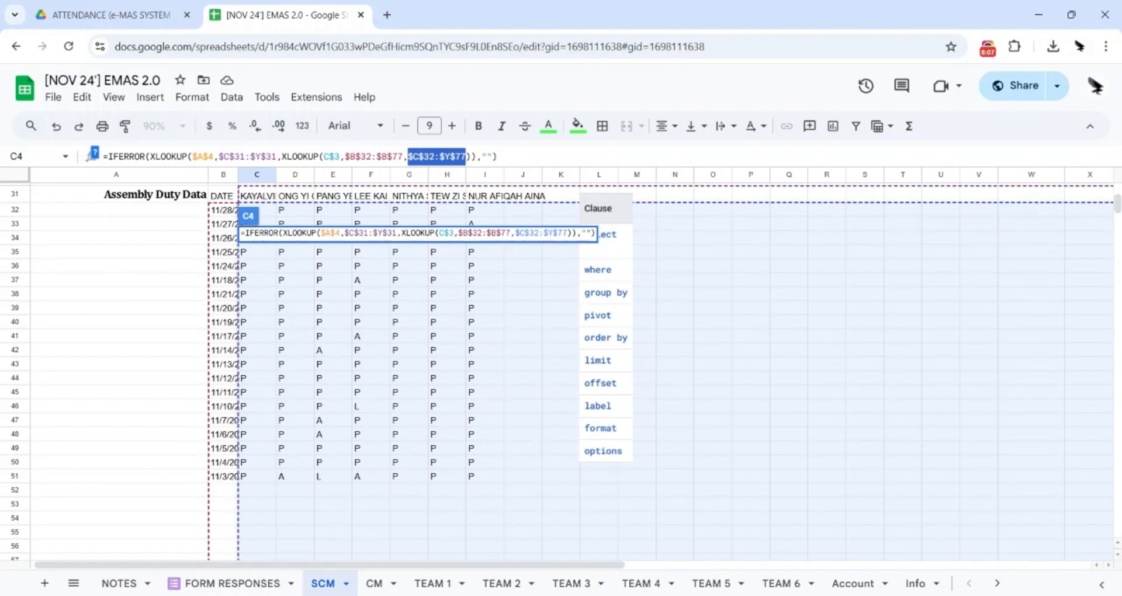
key(End)
key(Return)
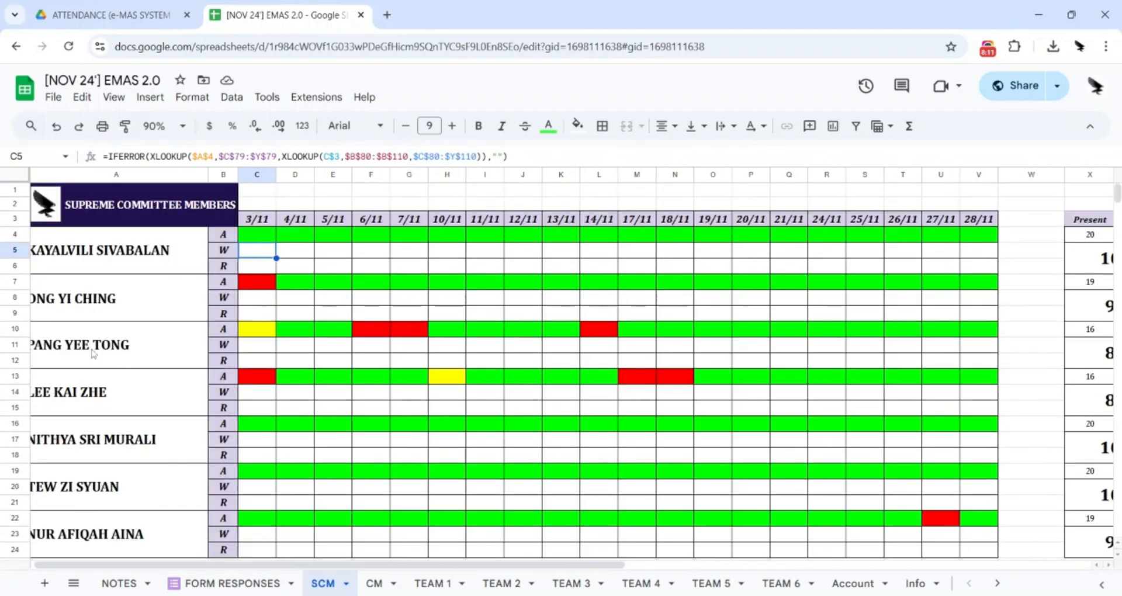
Trace the first member's 3/11 attendance from A4 and C3 through C31:C51 to C51 in the Assembly Duty data, and back to C4
click(178, 251)
click(243, 224)
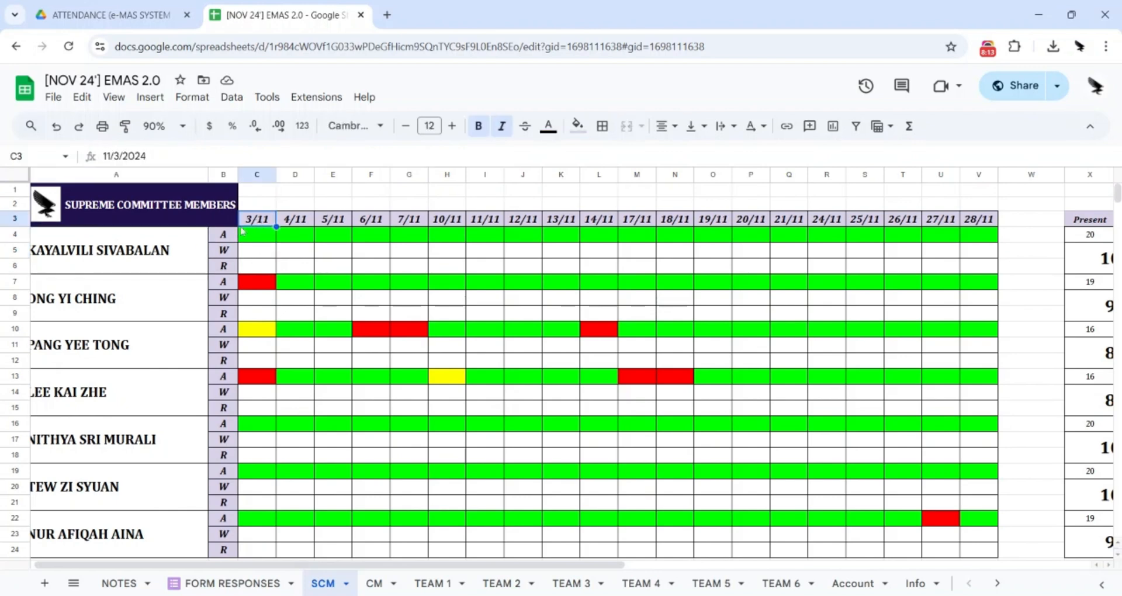
click(148, 255)
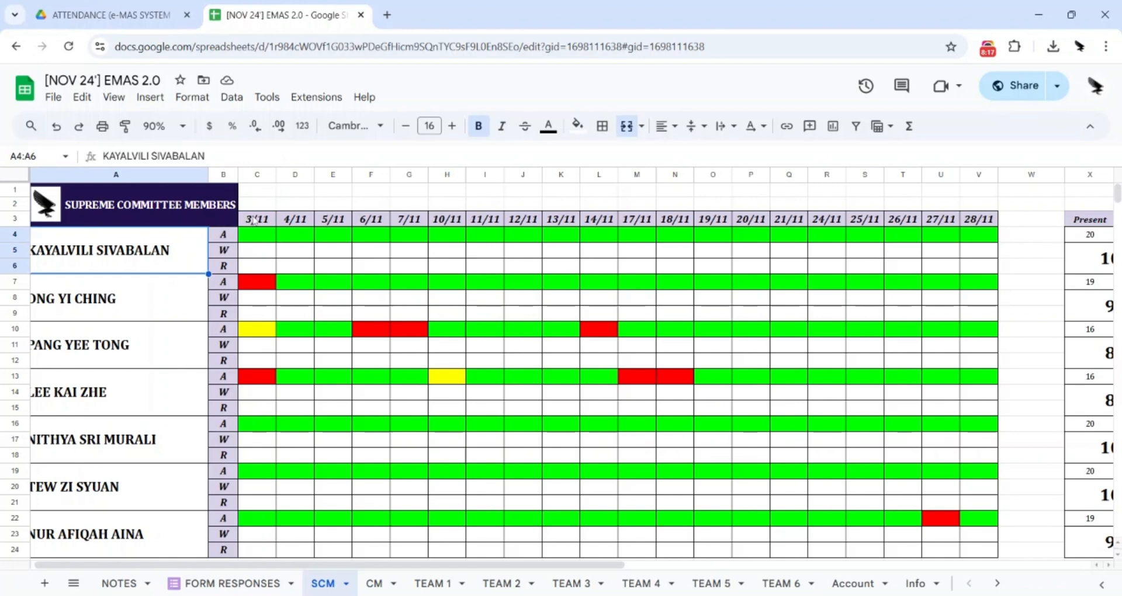
click(253, 221)
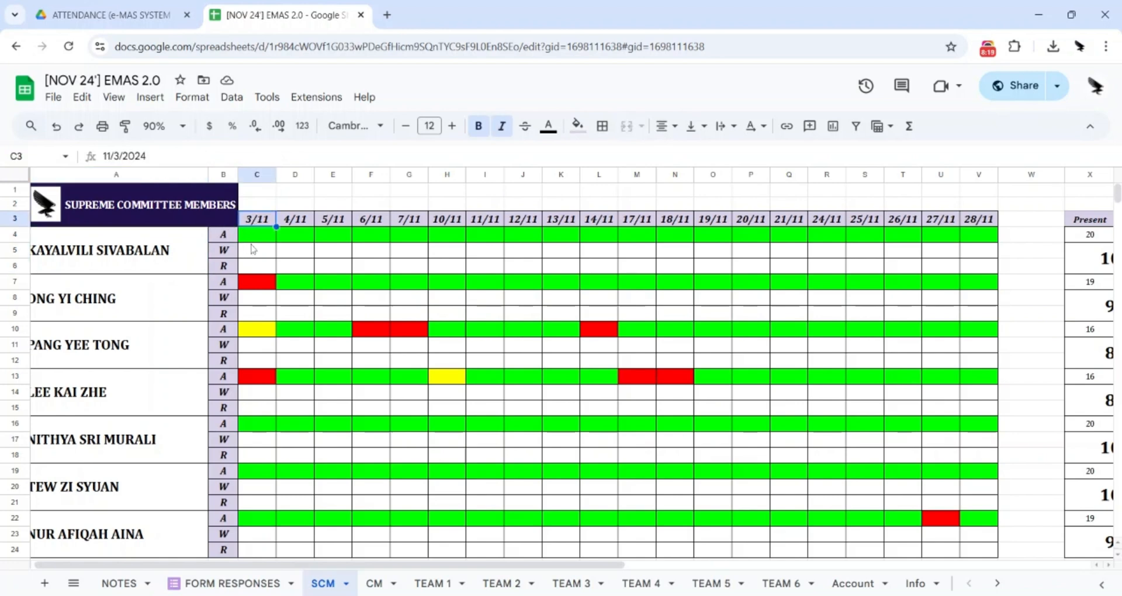
scroll(240, 281, down, 7)
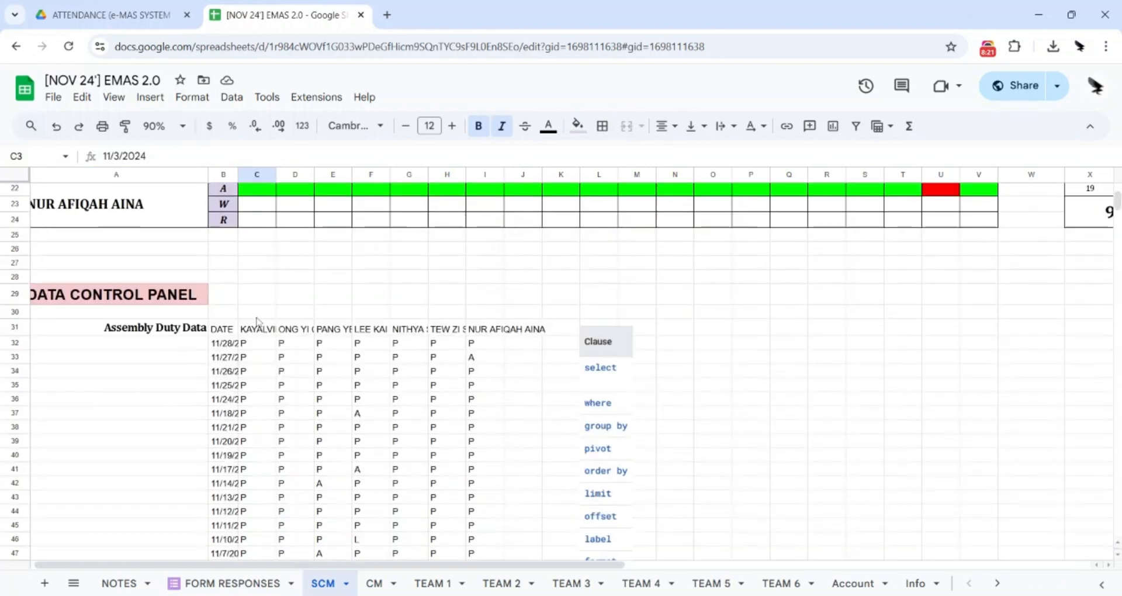
scroll(260, 333, down, 2)
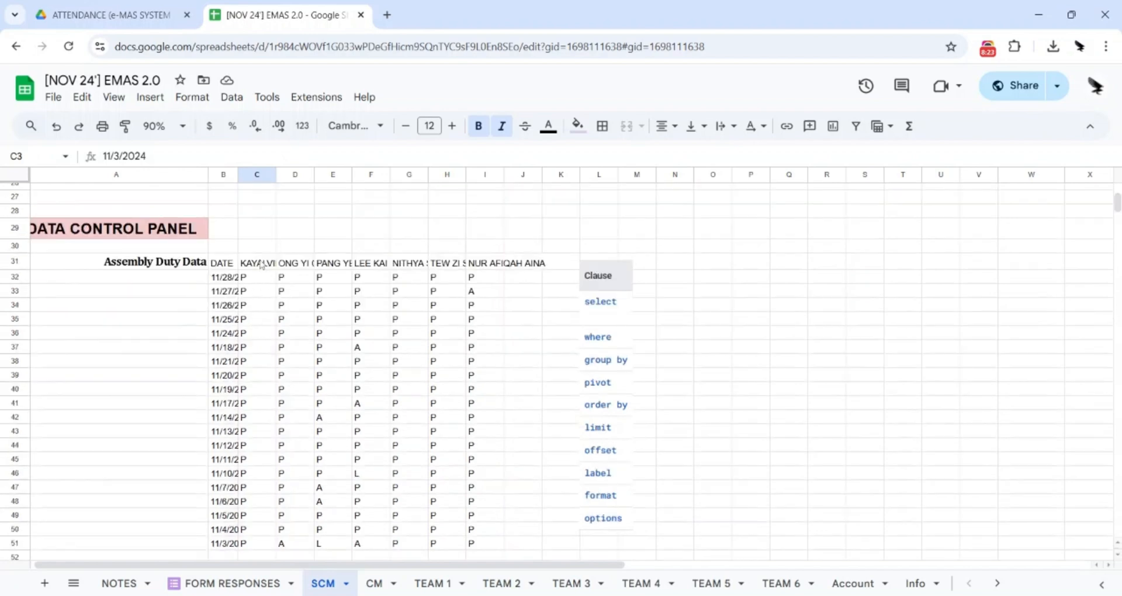
drag(263, 266, 244, 484)
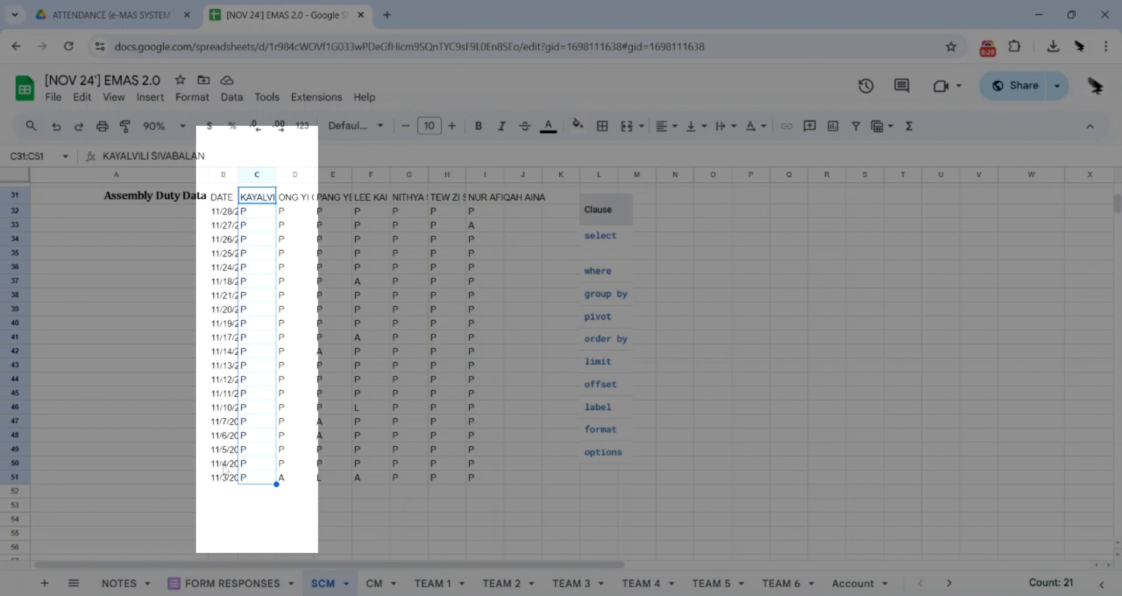
click(258, 480)
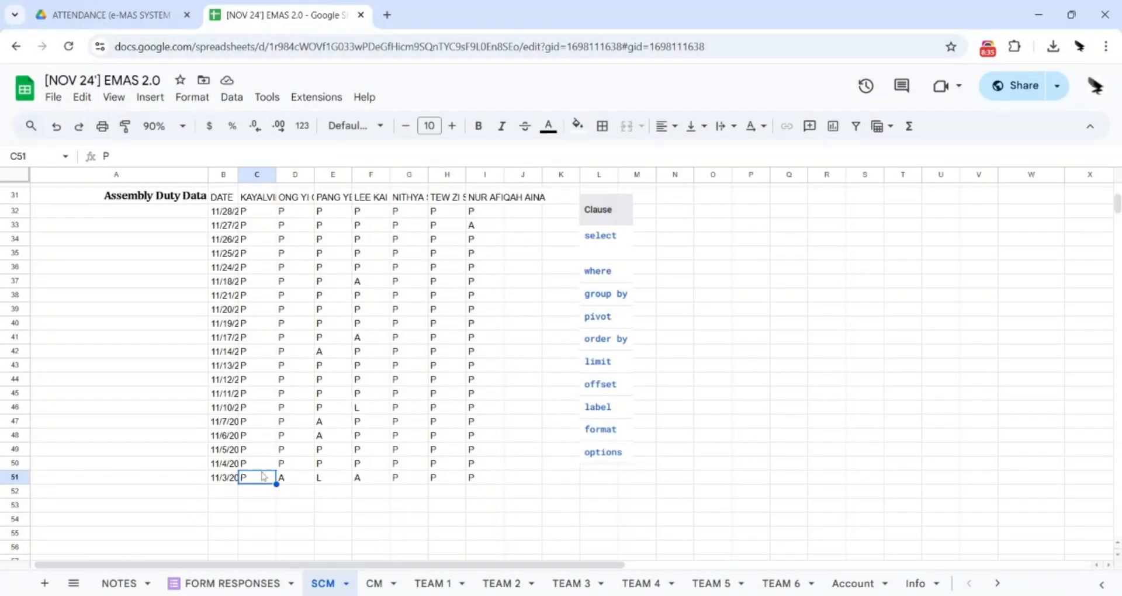
scroll(273, 390, up, 5)
scroll(273, 390, up, 2)
click(258, 238)
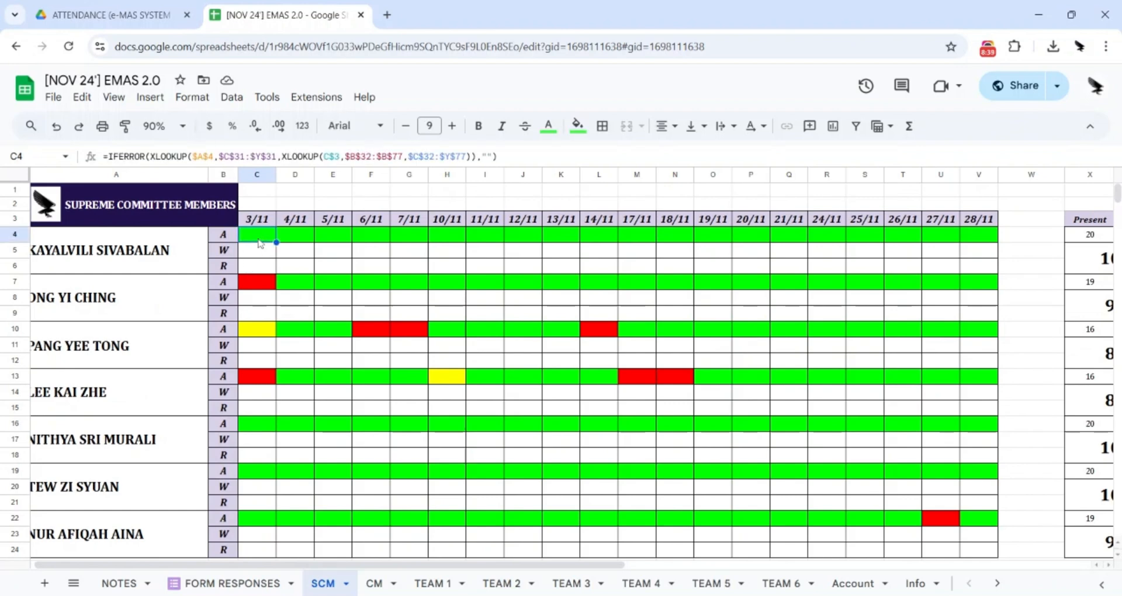
Review the attendance grid C4:V24 and open the conditional formatting rules that apply to C4
drag(258, 240, 978, 552)
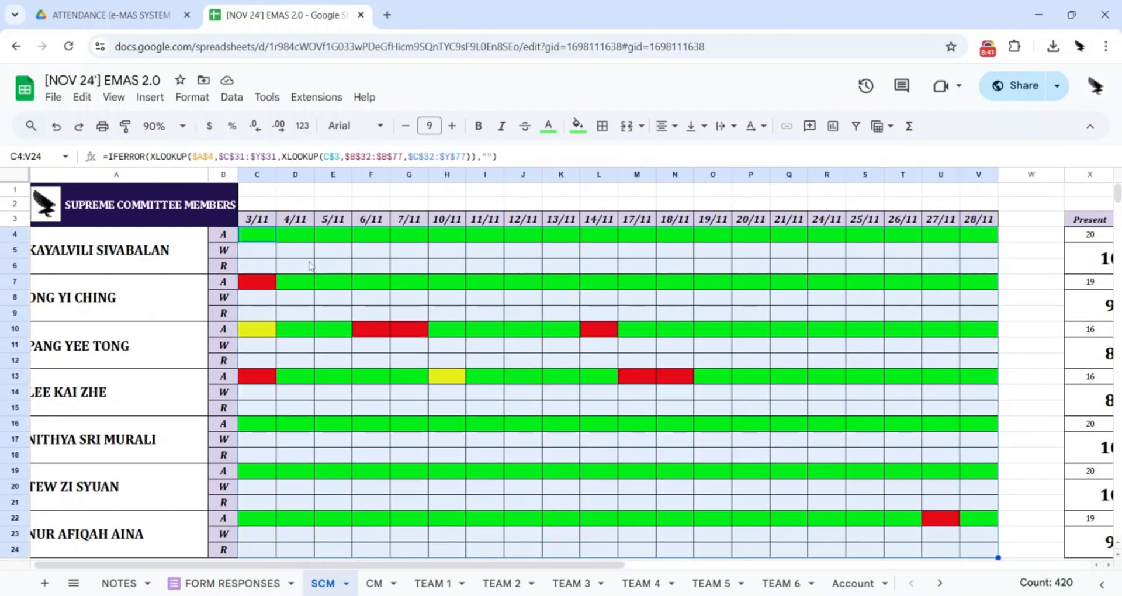
click(248, 235)
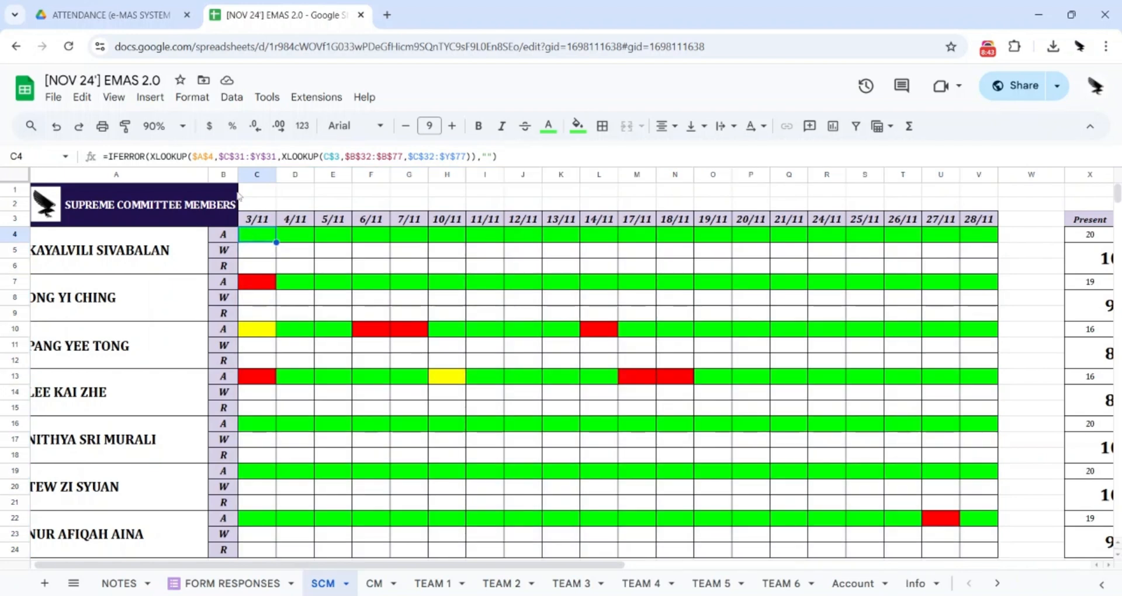
click(192, 97)
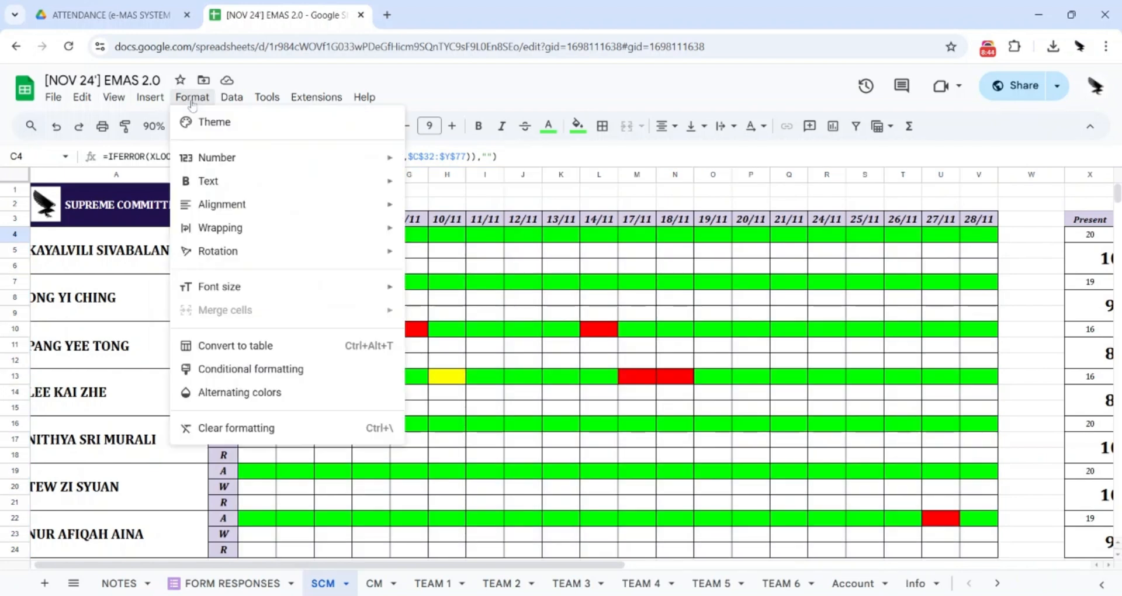
click(272, 376)
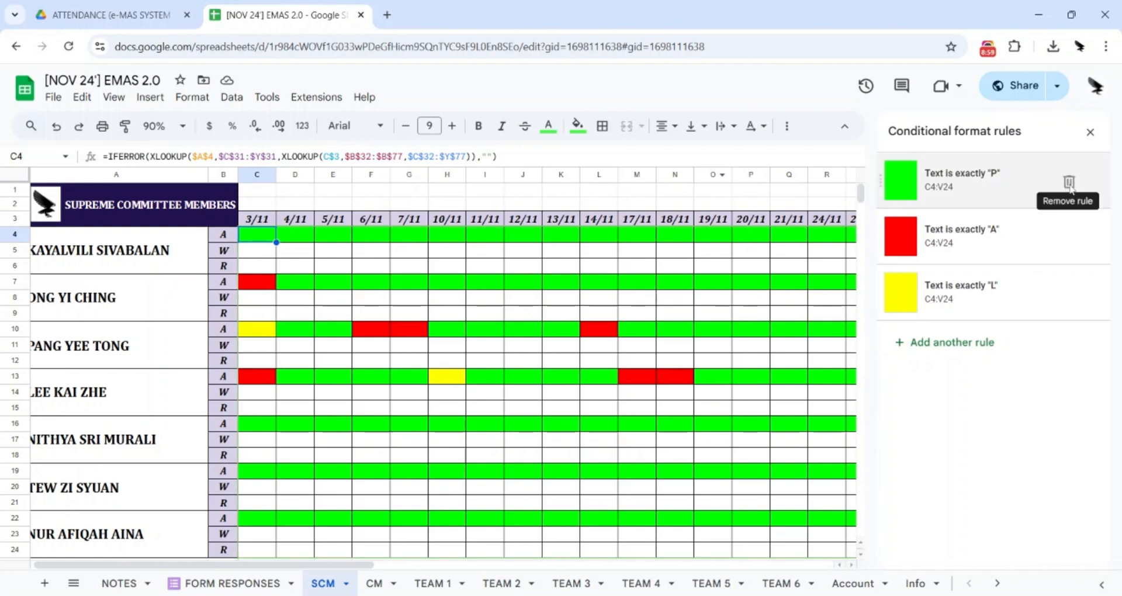
Try removing the green conditional format rule for text exactly "P", inspect C4:R4, and undo the removal
click(1070, 185)
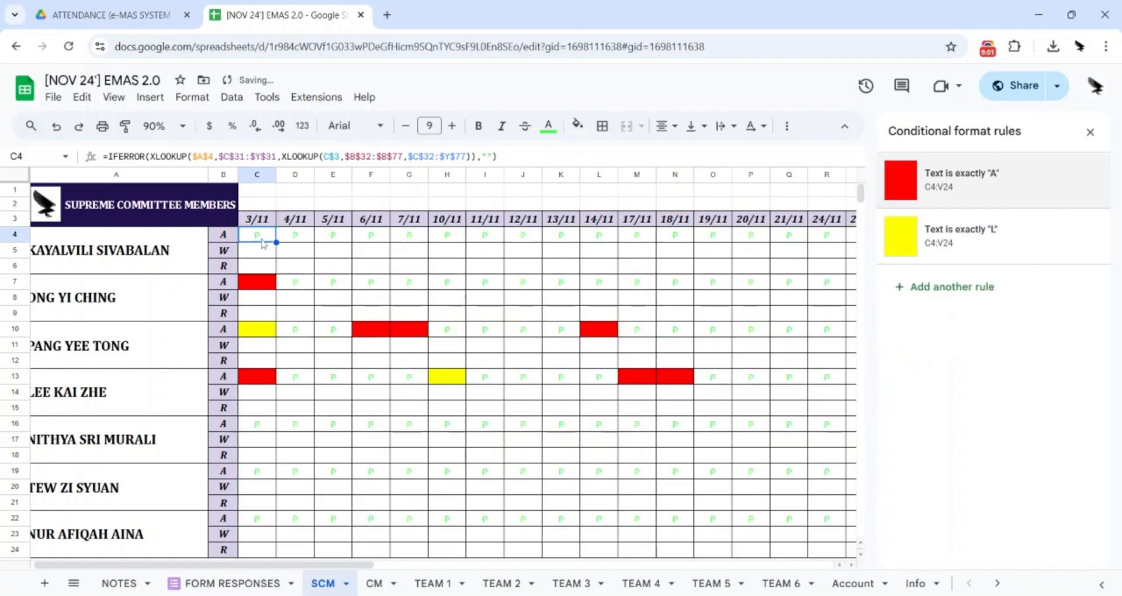
drag(264, 244, 826, 236)
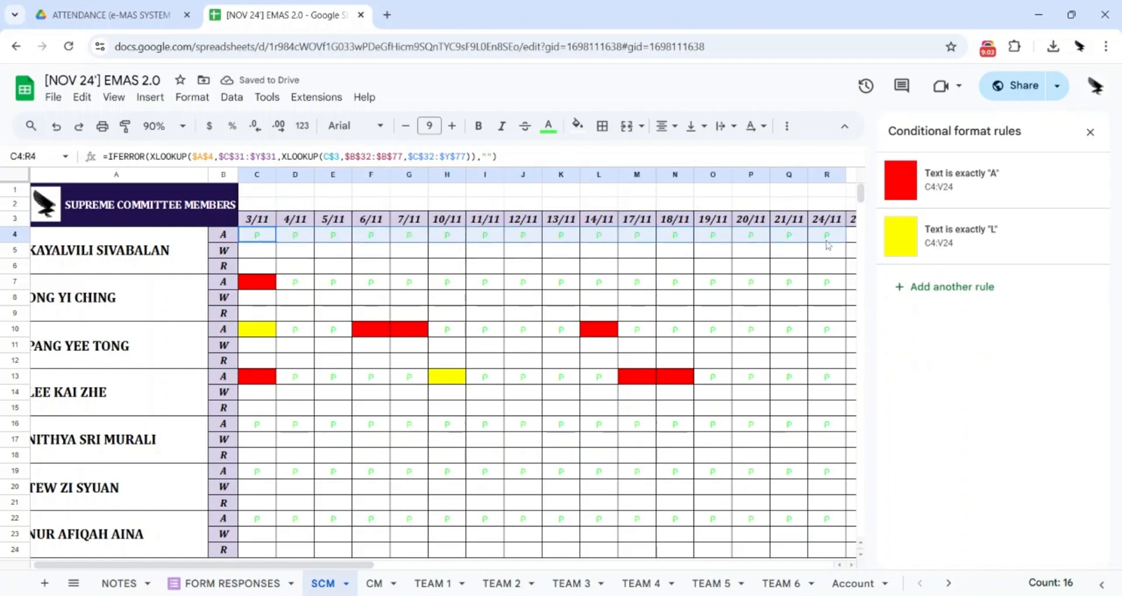
click(56, 125)
View the settings of the green "P" rule for C4:V24 and return to the rule list without saving
click(982, 181)
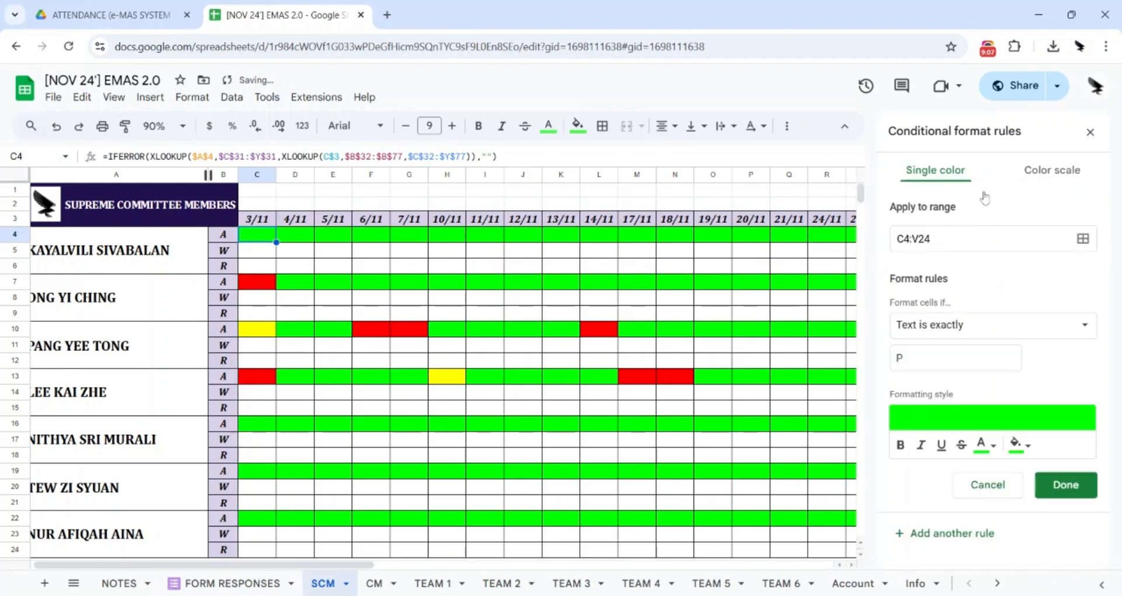
click(988, 485)
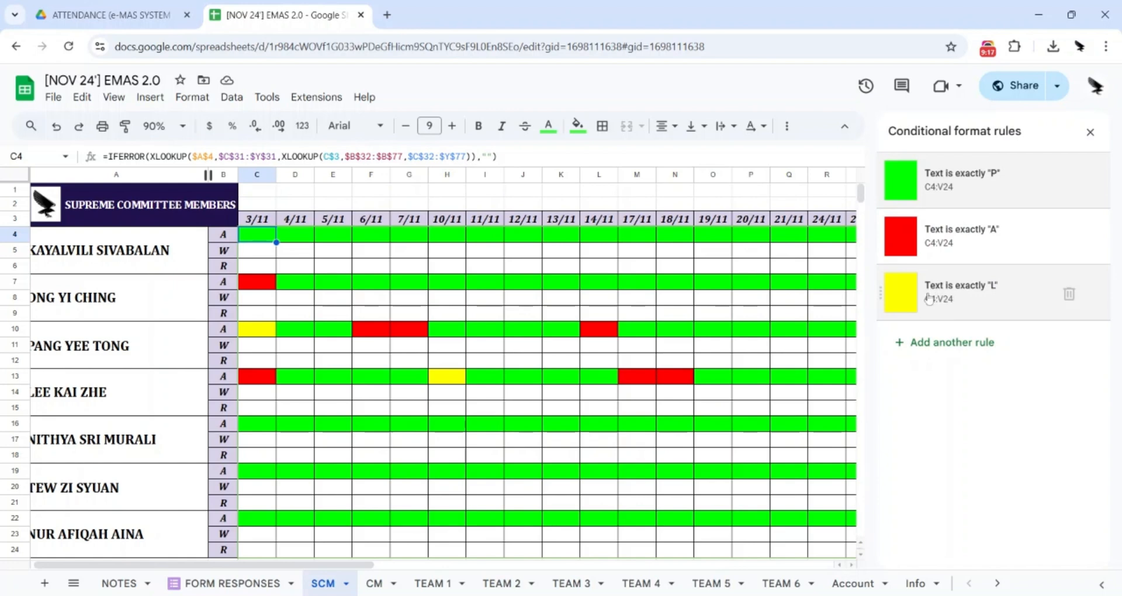
Close the conditional format rules and examine the IFERROR wrapper, nested XLOOKUPs and empty-text fallback in C4's formula, leaving it unchanged
click(1086, 134)
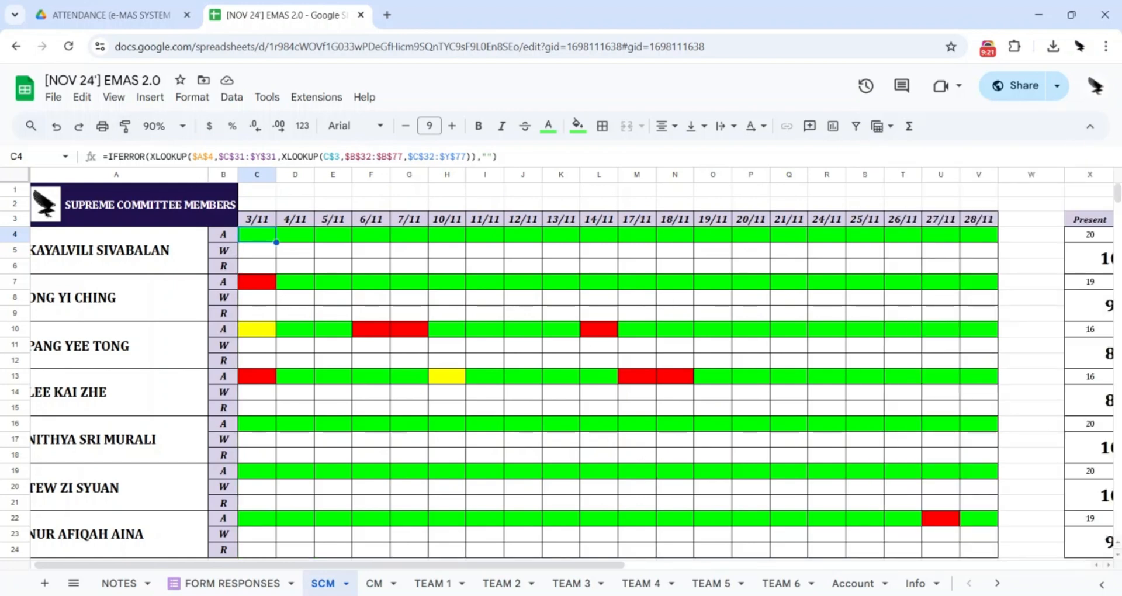
drag(150, 157, 102, 156)
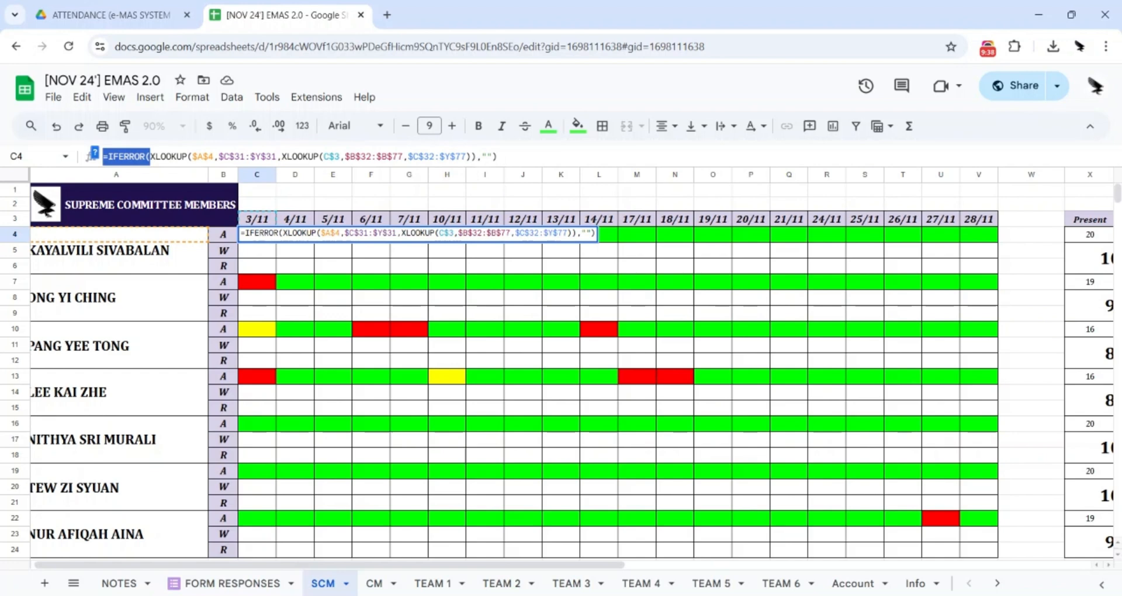
click(152, 156)
drag(151, 156, 480, 165)
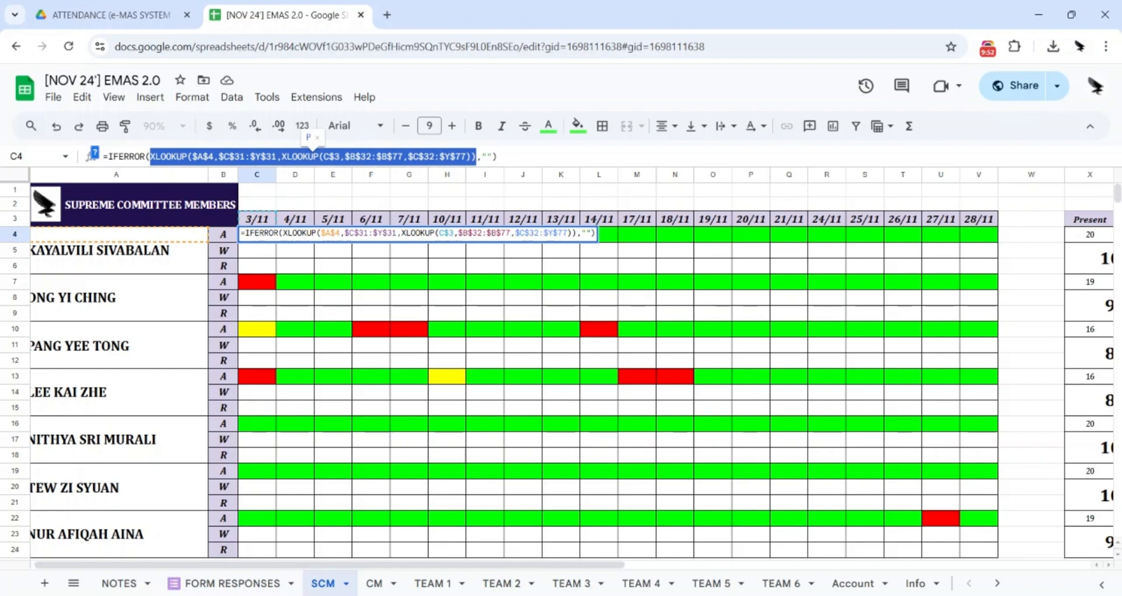
drag(492, 157, 482, 156)
click(502, 156)
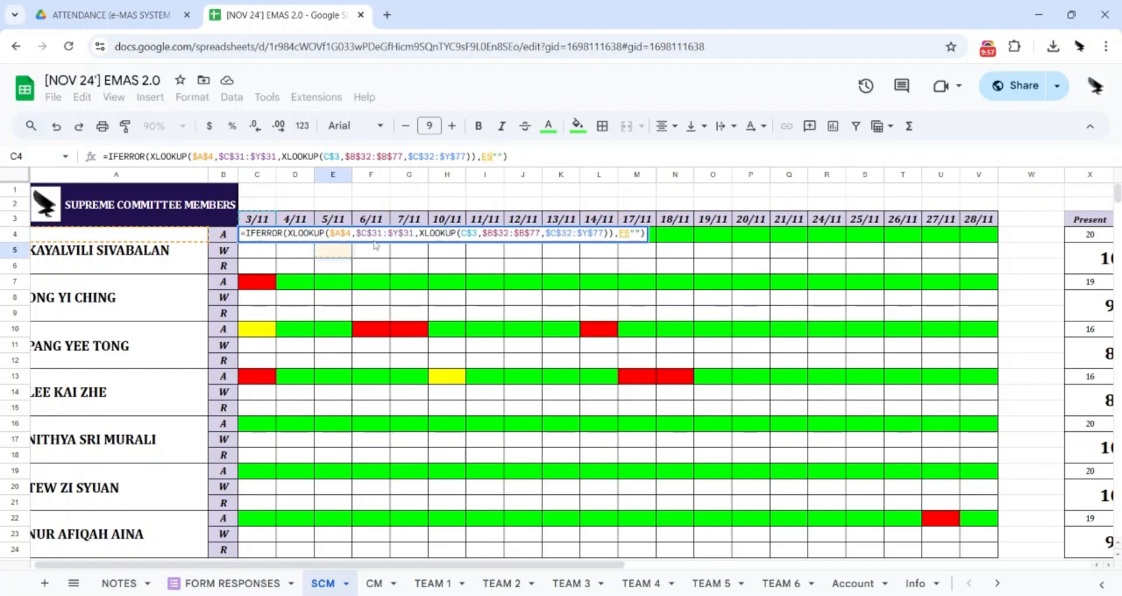
key(Return)
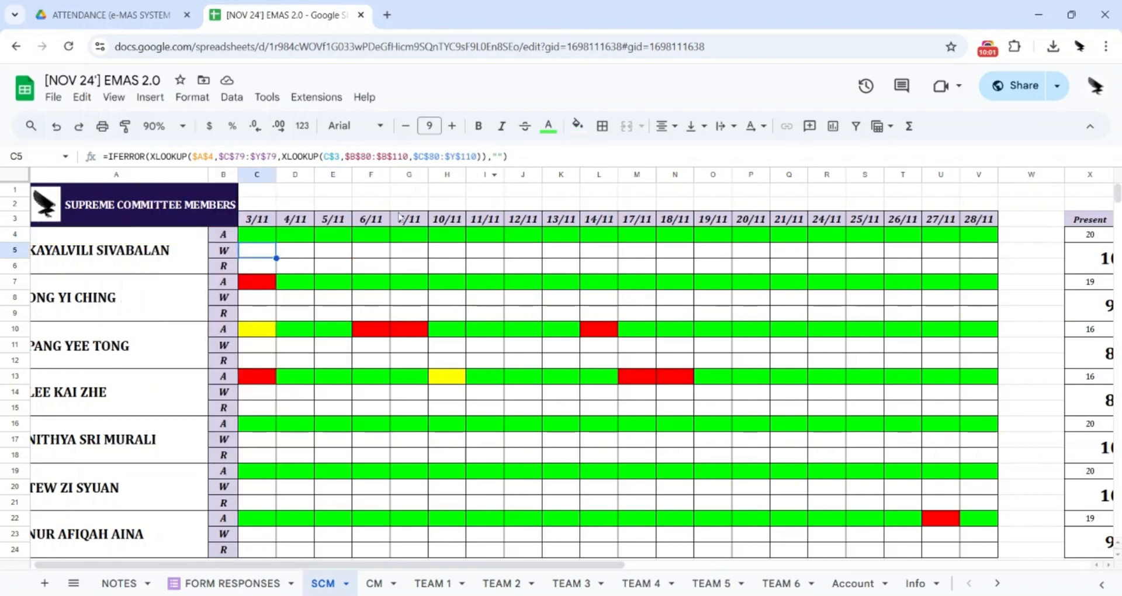
Trace the first member's W row C5:V5 to the Weekly Duty Data area B80:K98 and return to C5
click(225, 256)
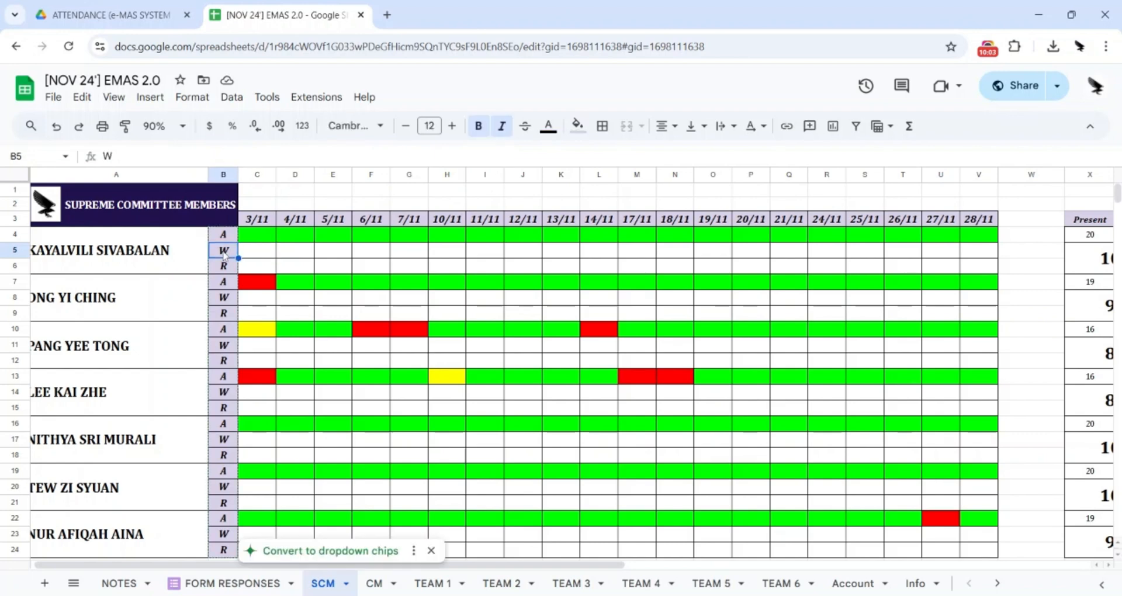
drag(257, 255, 978, 253)
scroll(667, 308, down, 3)
scroll(426, 343, down, 20)
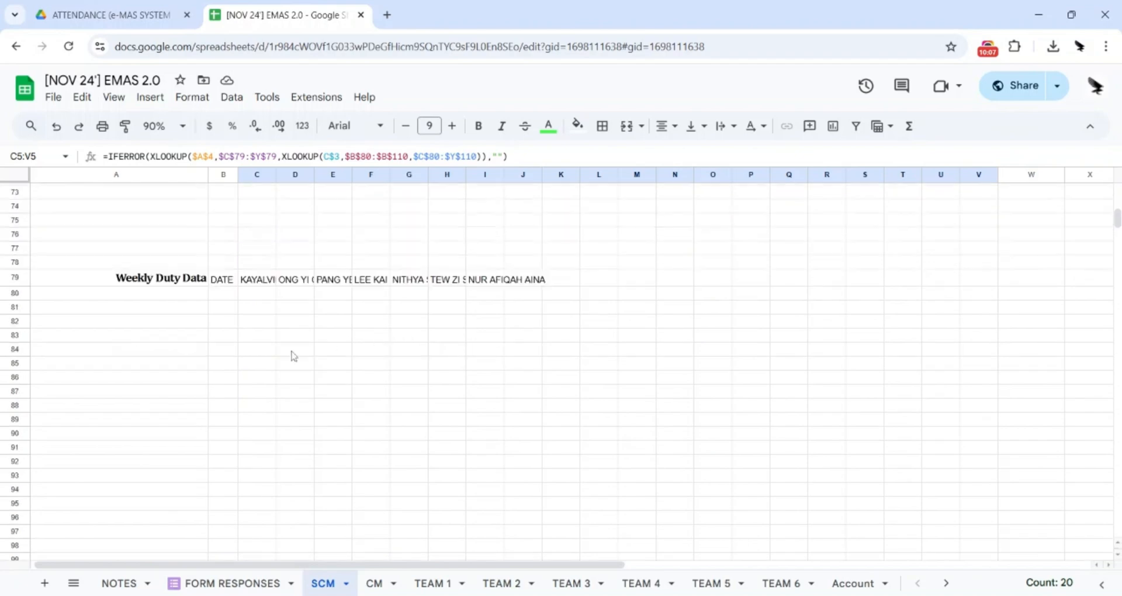
drag(223, 294, 561, 549)
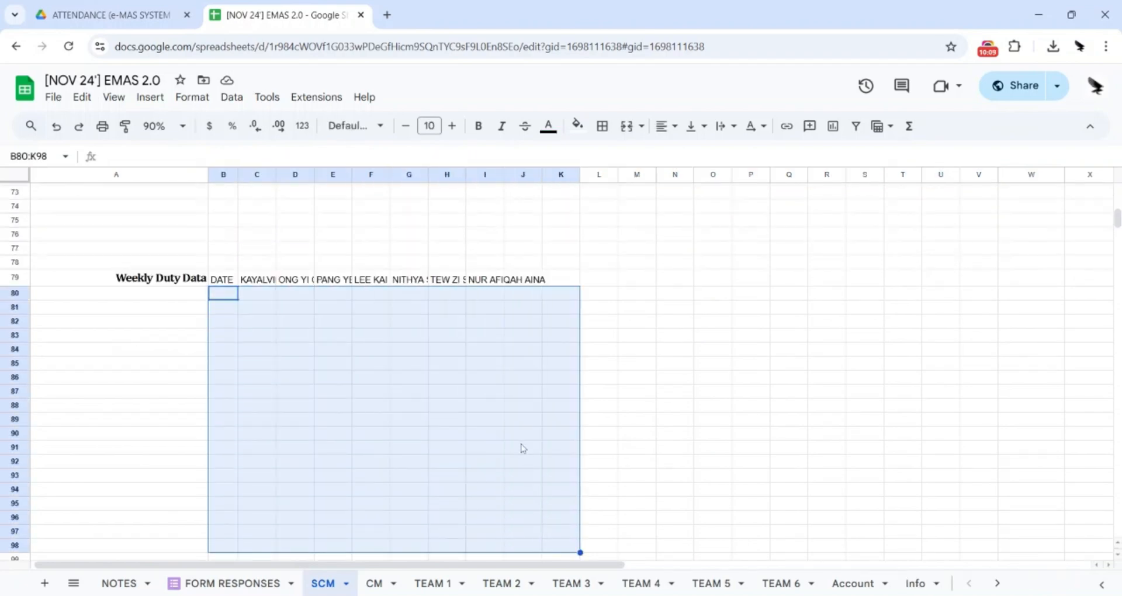
scroll(521, 448, up, 20)
click(248, 252)
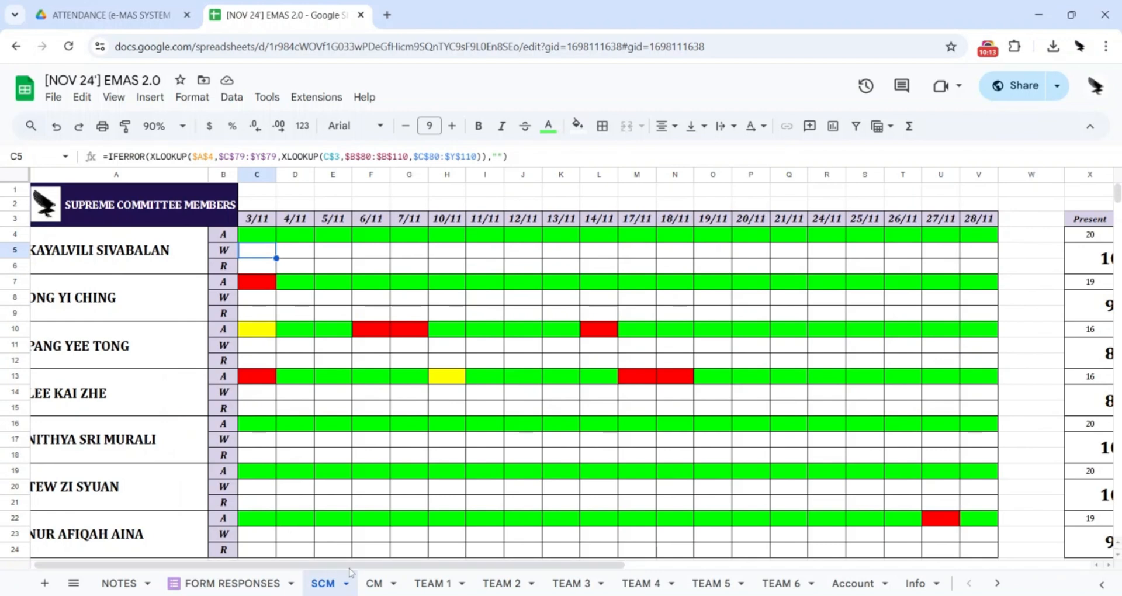
Examine the Present and Total summary columns and trace the Present count in X4 back to attendance cells C4:V4
drag(348, 565, 602, 570)
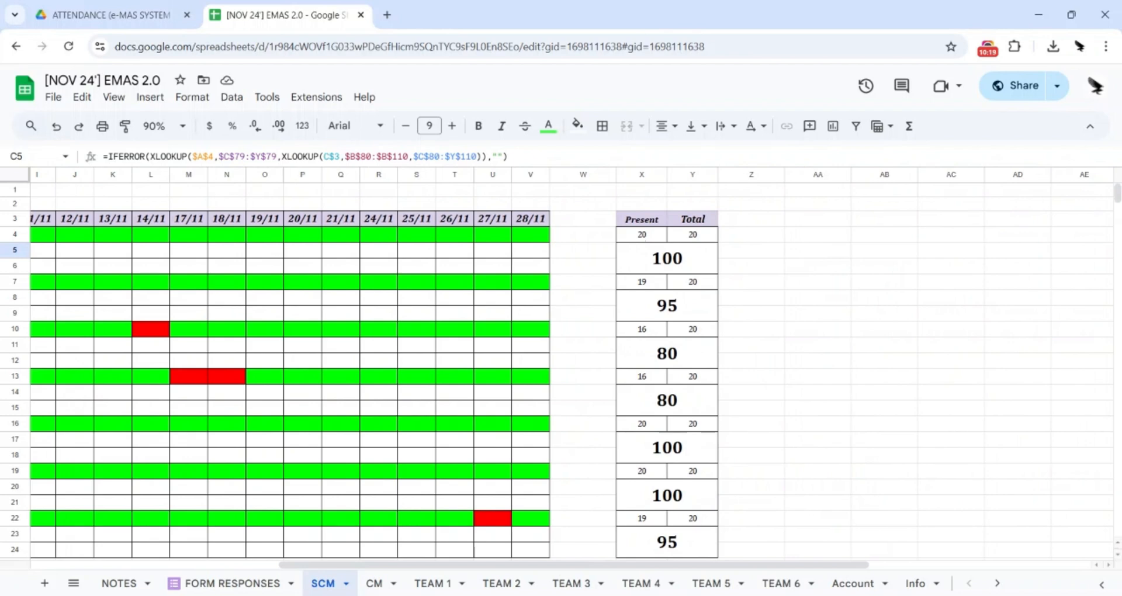
drag(642, 234, 714, 491)
scroll(712, 378, up, 1)
click(817, 306)
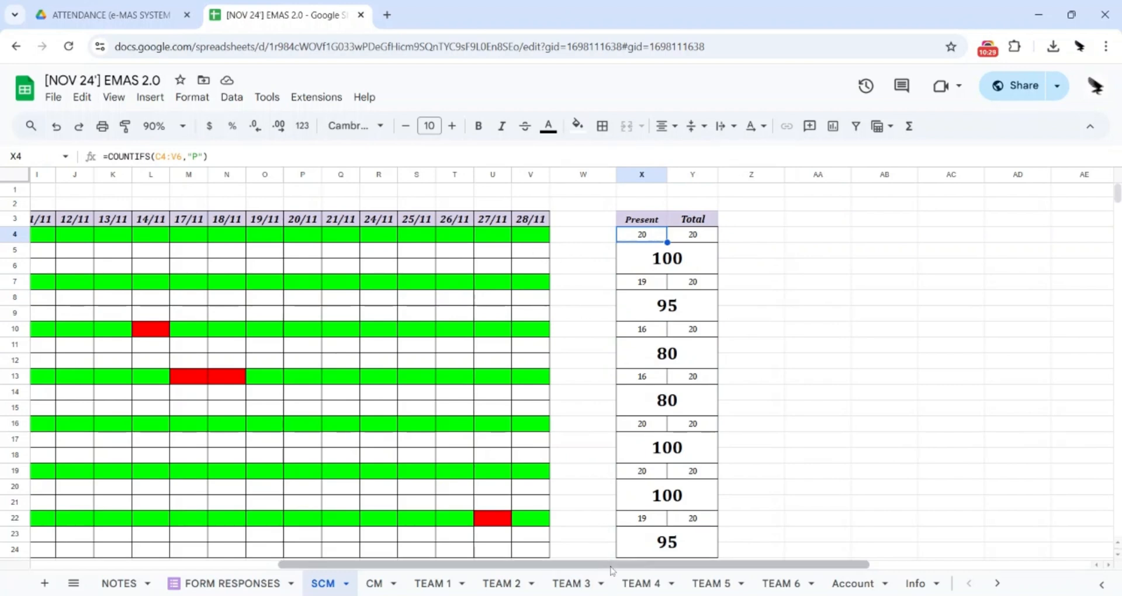
drag(613, 566, 431, 549)
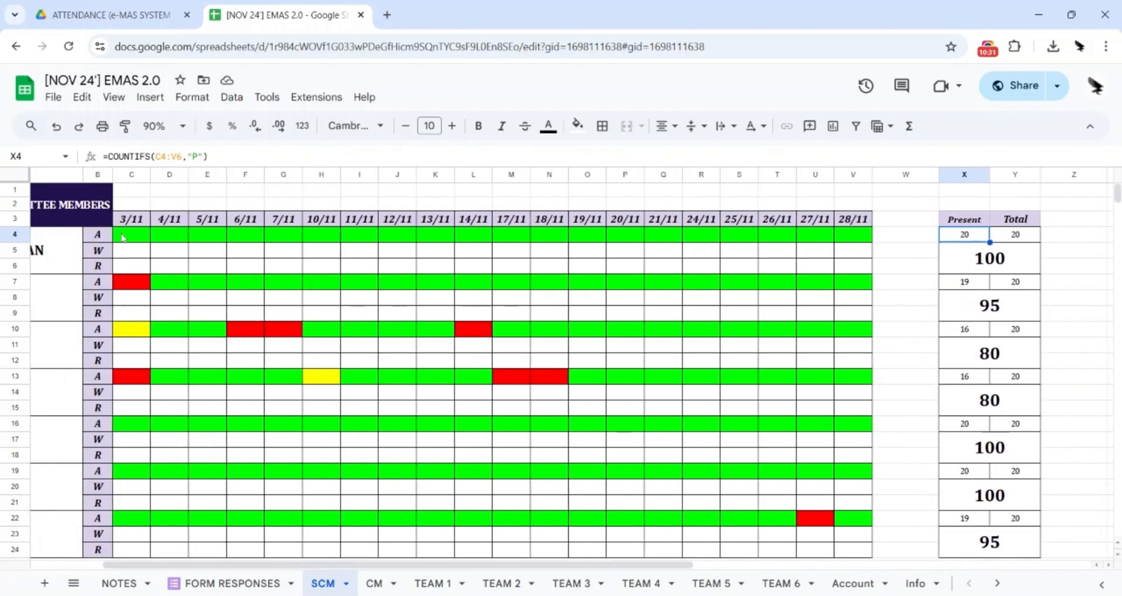
drag(132, 234, 868, 225)
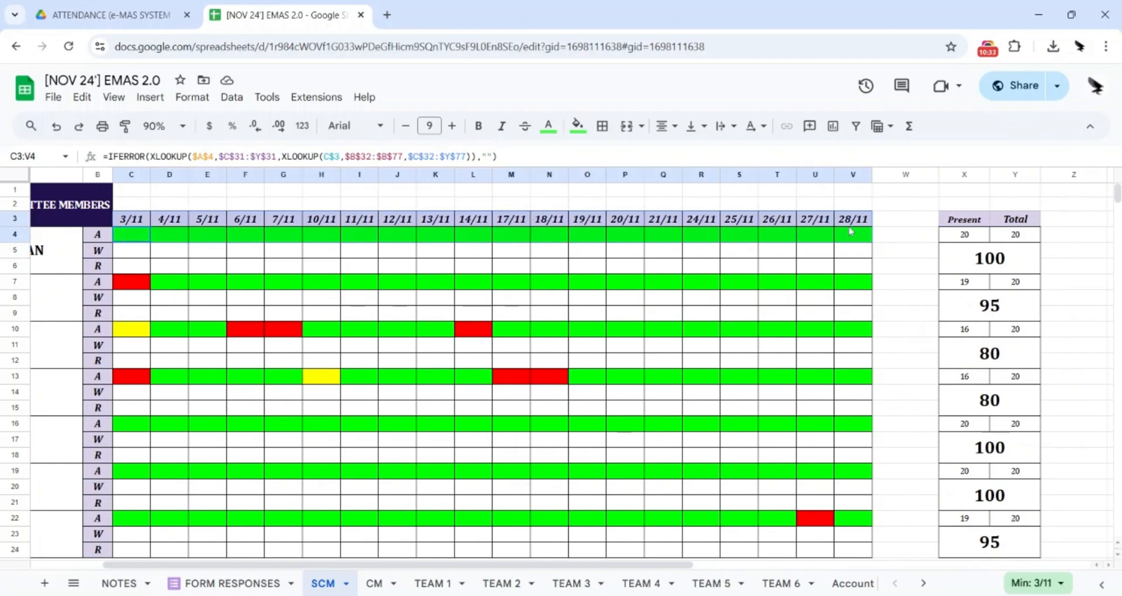
click(904, 219)
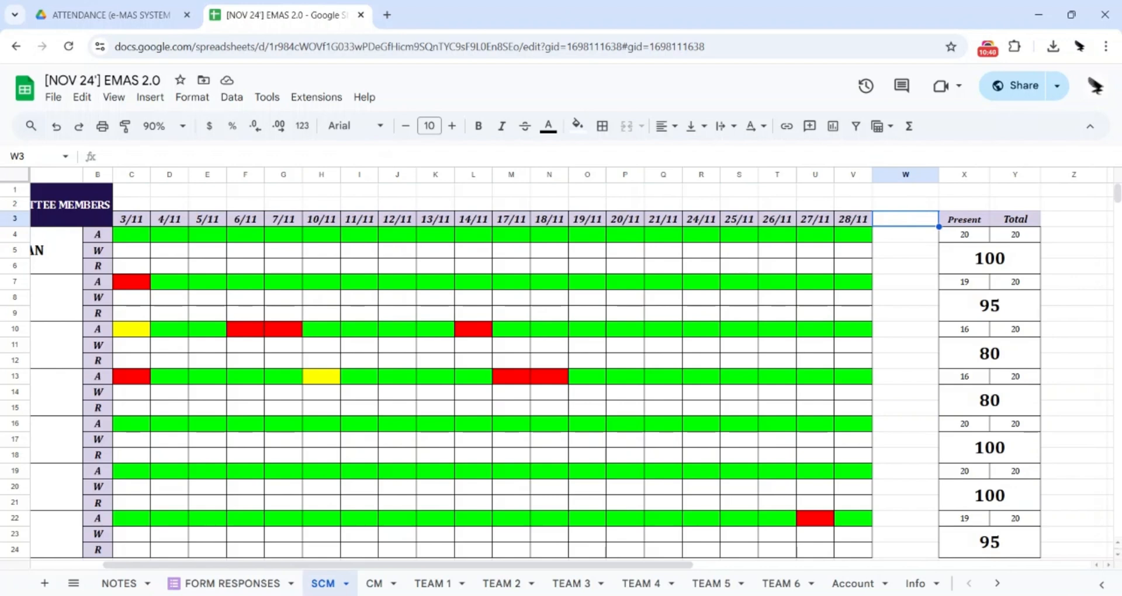
click(961, 235)
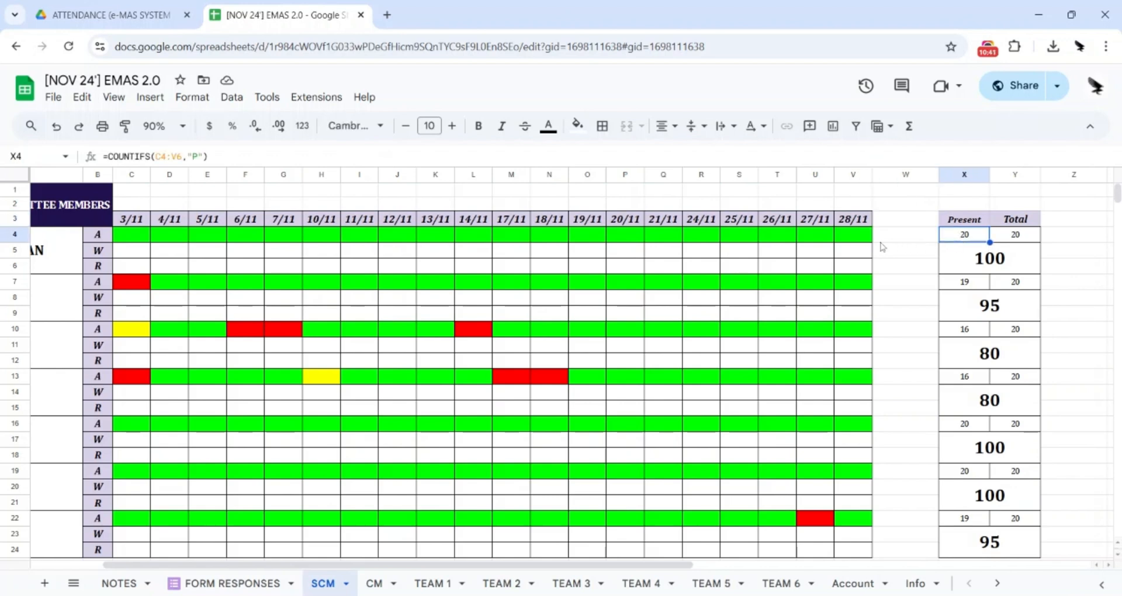
drag(862, 240, 119, 246)
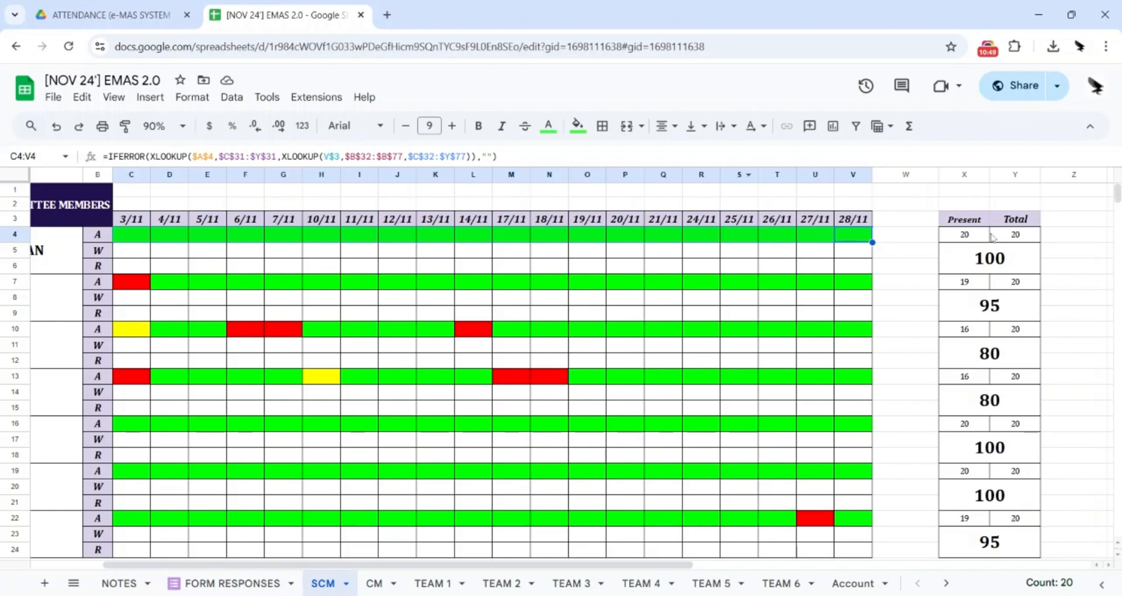
Review the first member's Total in Y4 and percentage in X5:Y6, and recheck Present in X4 against C4:V4
drag(1033, 224, 1031, 234)
click(994, 200)
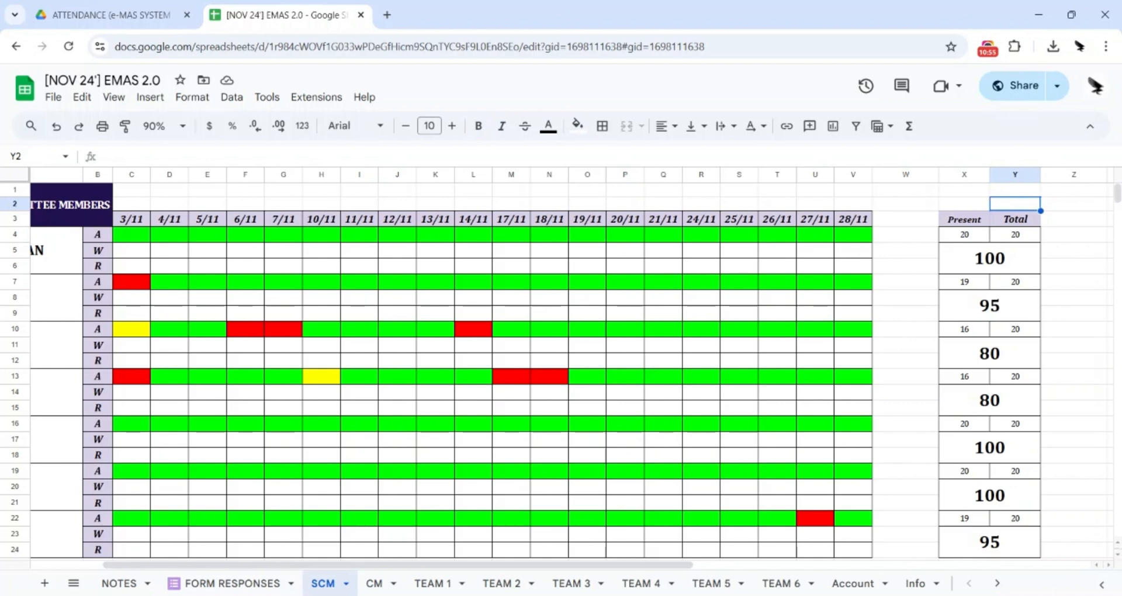
click(973, 237)
drag(1012, 235, 1017, 221)
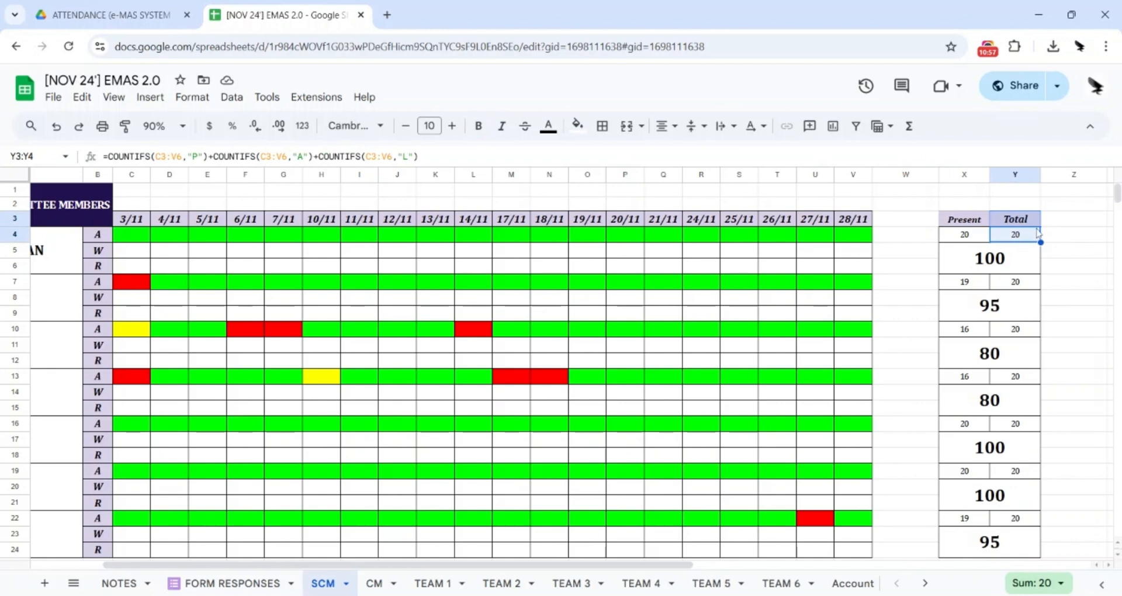
click(1082, 234)
click(994, 258)
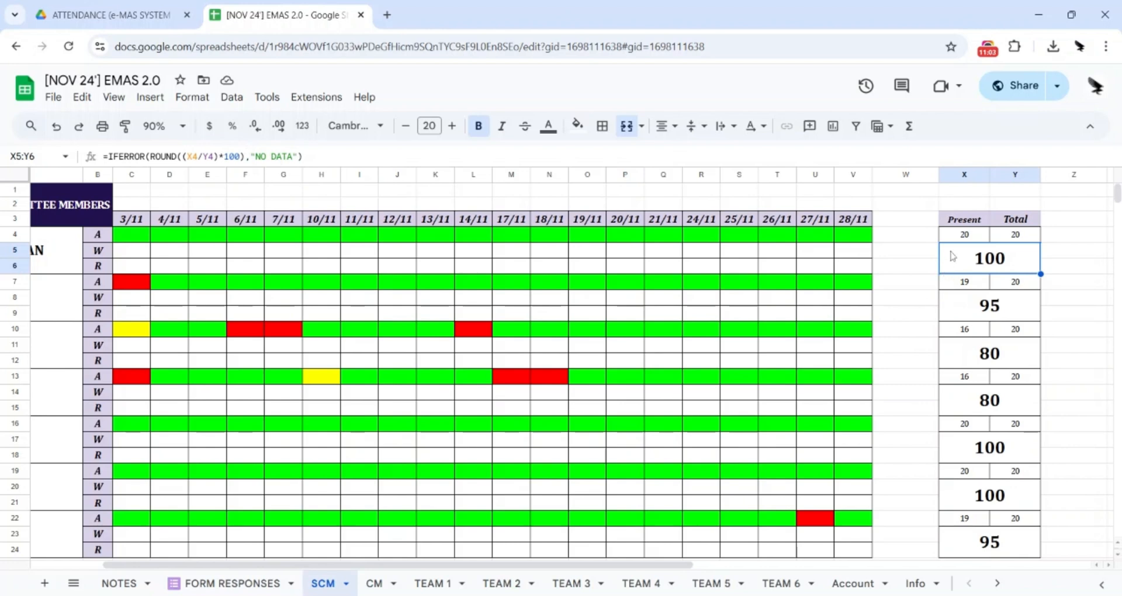
click(965, 236)
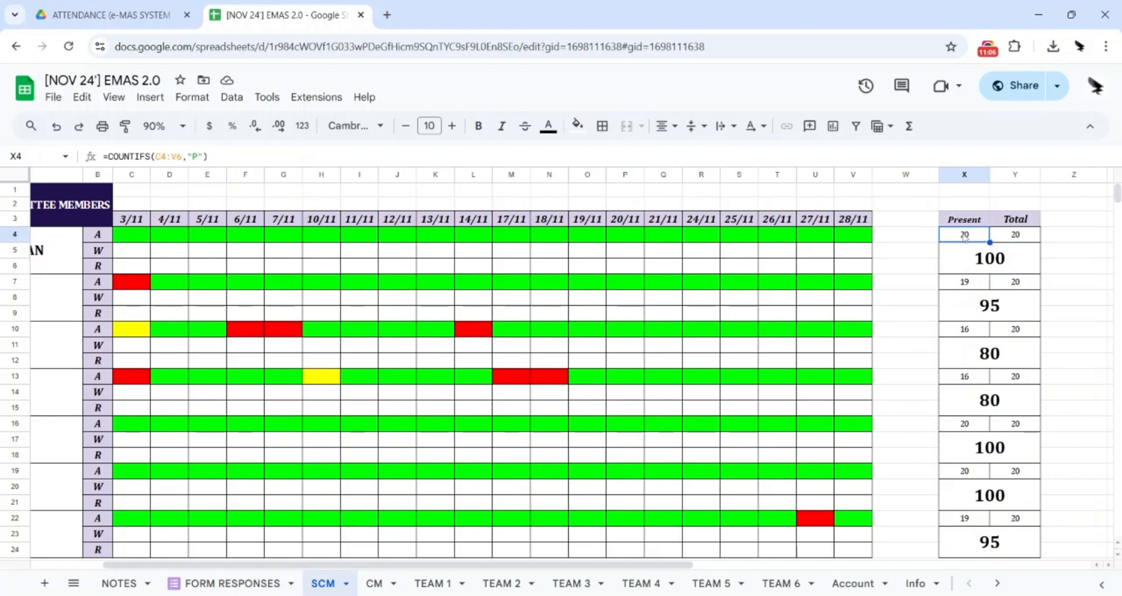
drag(853, 235, 124, 242)
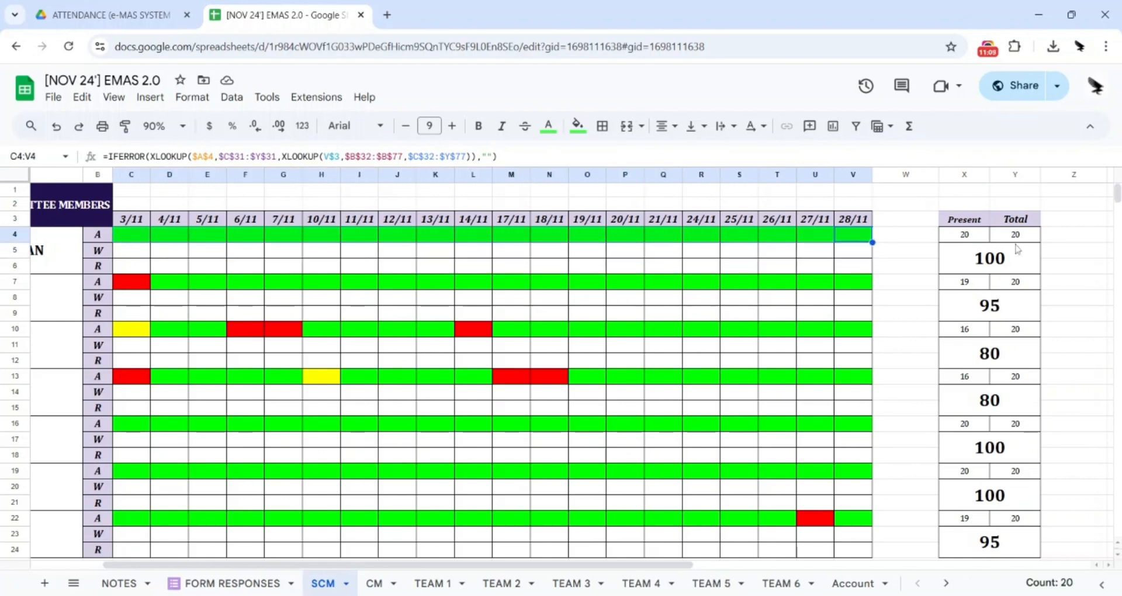
Examine the range C4:V6 and the criterion "P" in X4's COUNTIFS formula, leaving the formula unchanged
click(958, 236)
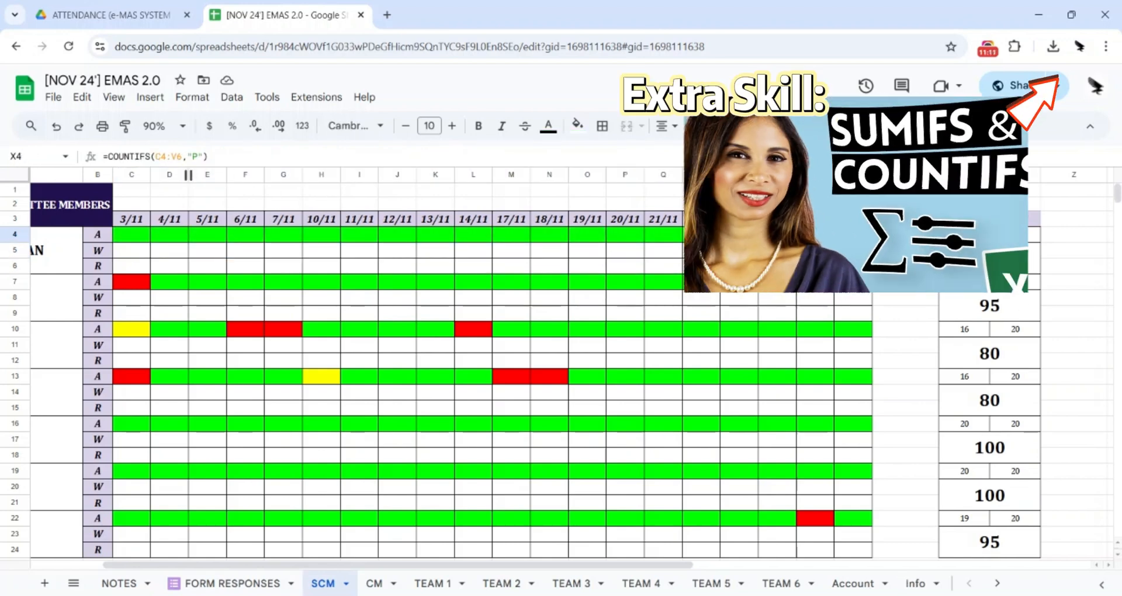
drag(182, 157, 155, 156)
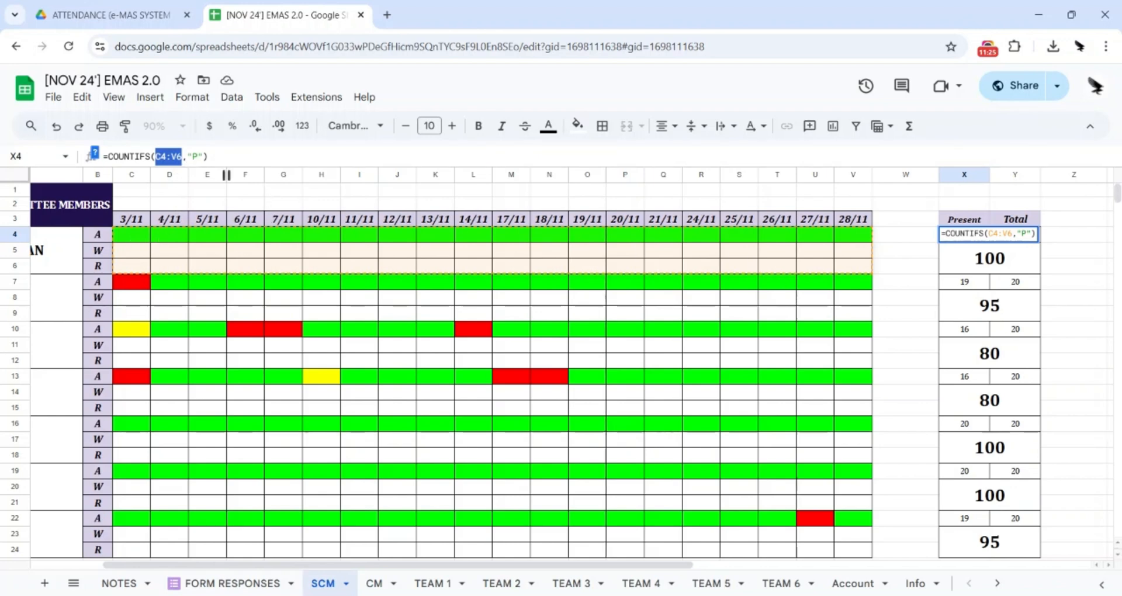
key(Right)
key(shift+Right)
key(shift+Right)
key(shift+Right)
click(211, 156)
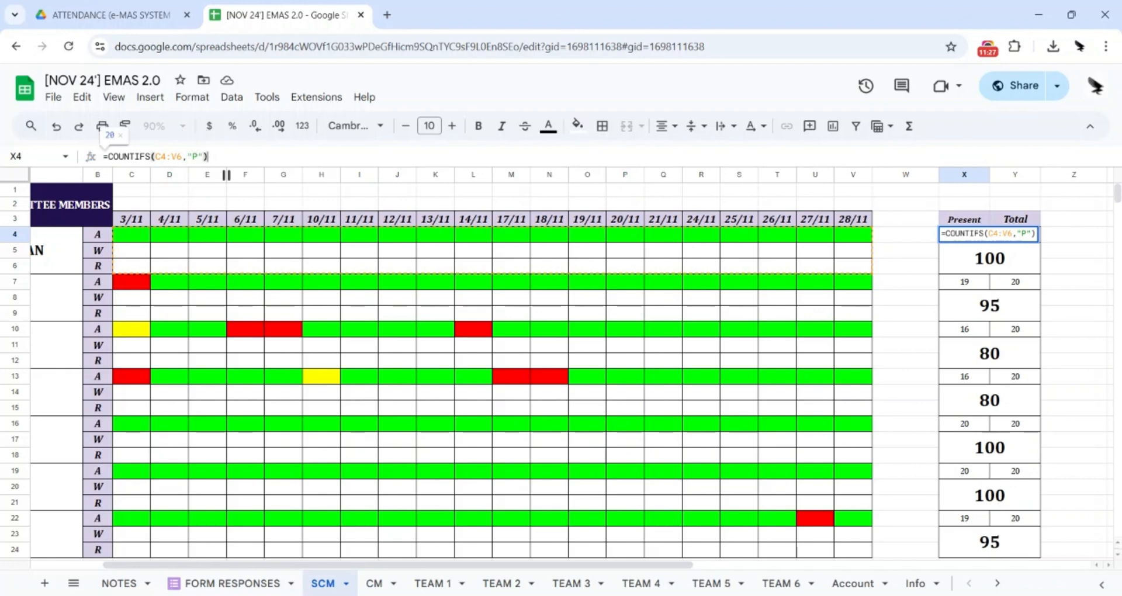
key(Return)
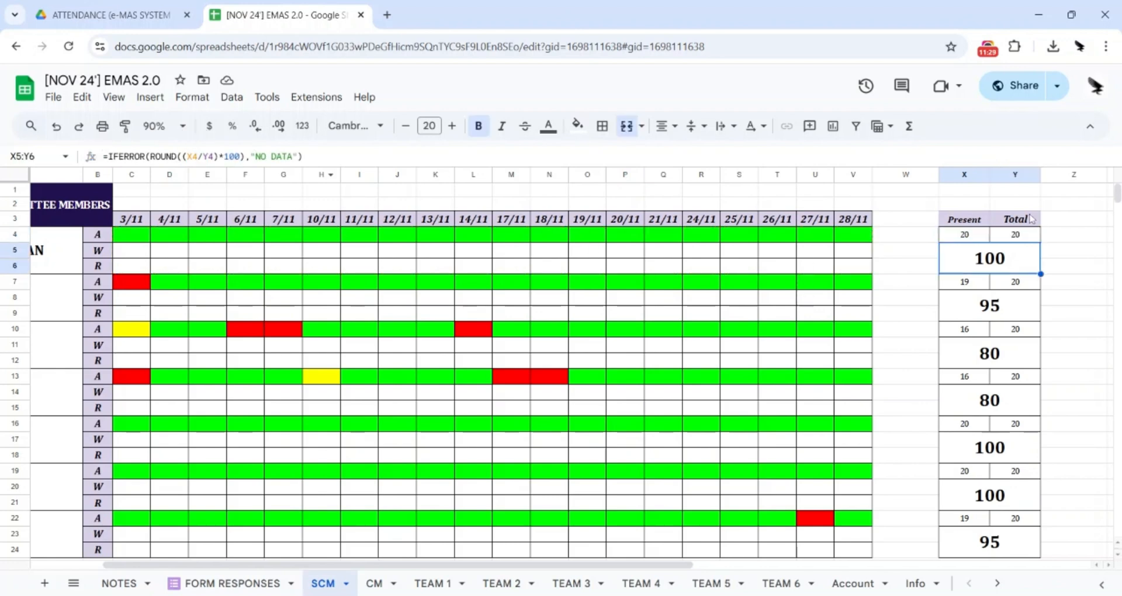
Compare X4 with Y4 and examine Y4's summed COUNTIFS for "P", "A" and "L" over C3:V6, leaving it unchanged
click(966, 235)
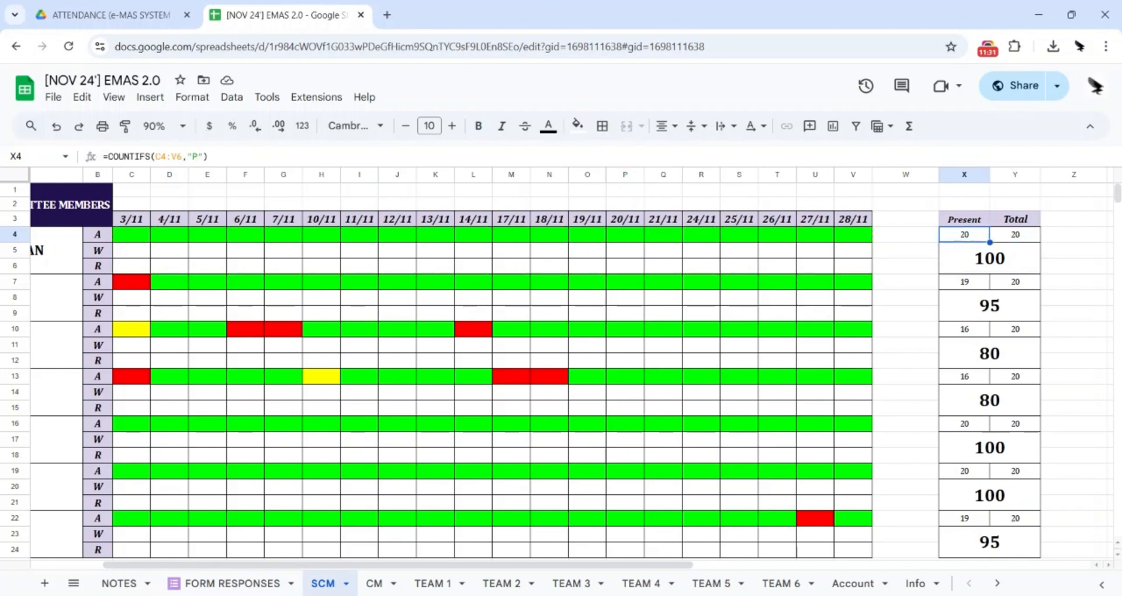
click(1014, 236)
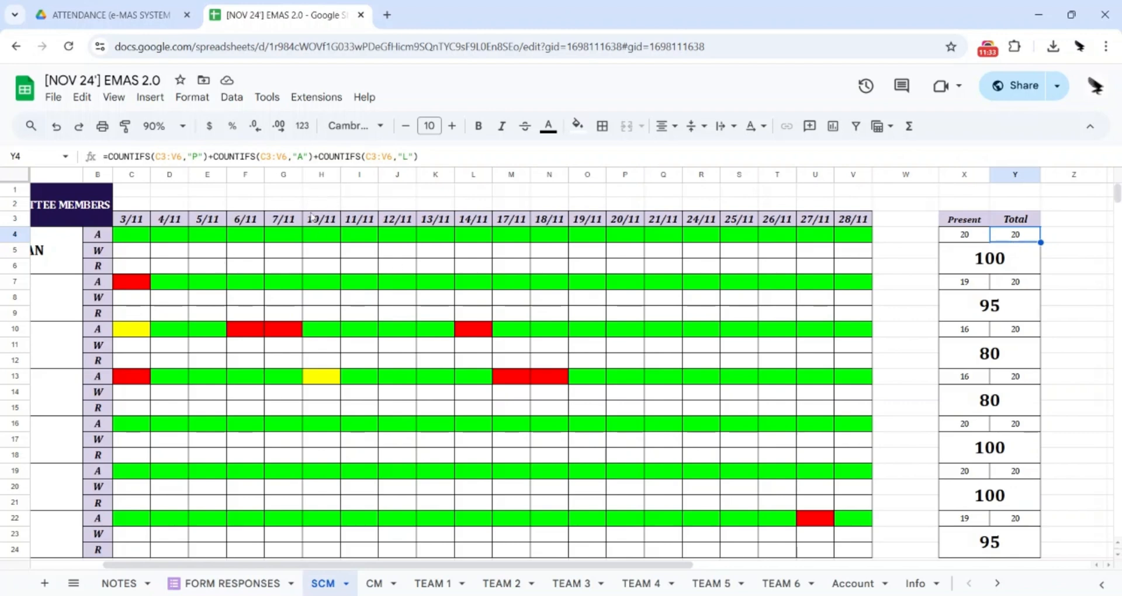
click(150, 156)
drag(150, 156, 97, 156)
click(198, 156)
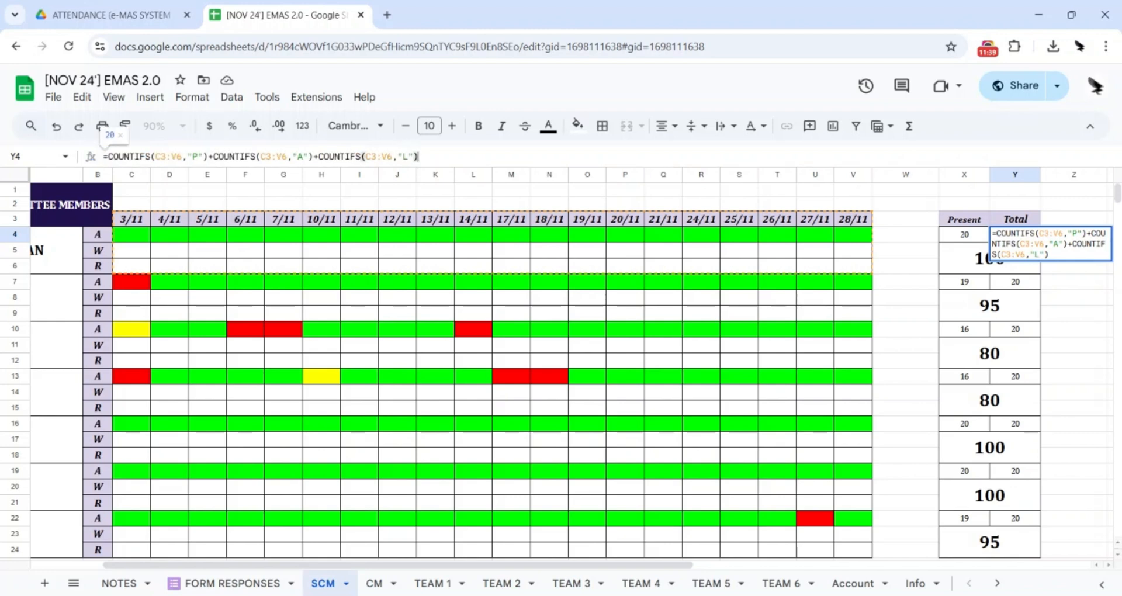
key(Return)
Relate the first member's attendance row to Present in X4, Total in Y4 and the percentage in X5:Y6
drag(132, 234, 987, 237)
click(1008, 223)
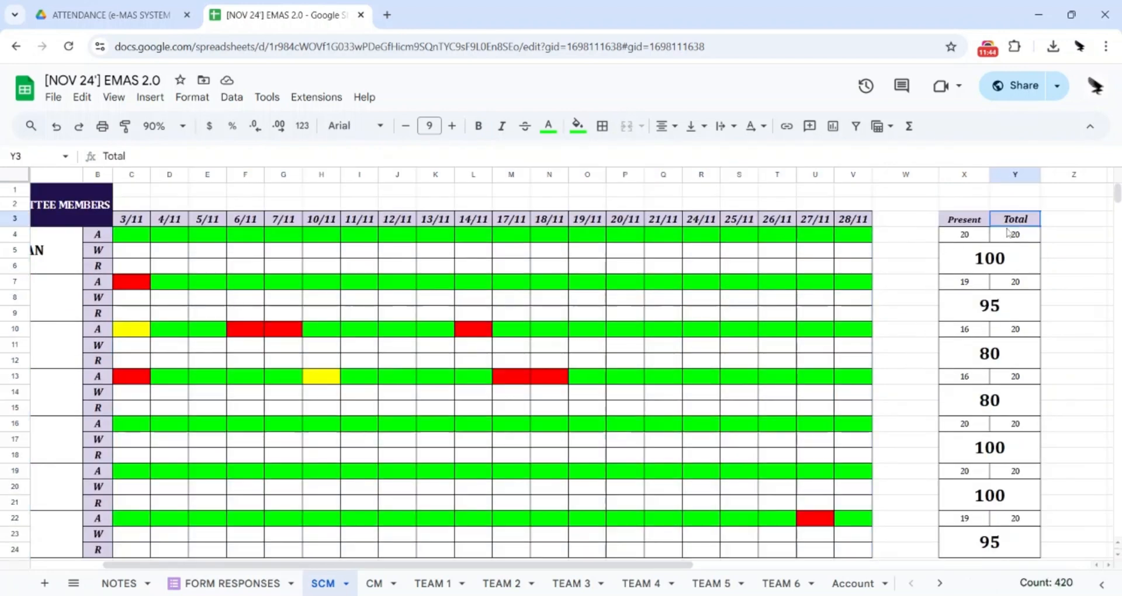
click(978, 235)
drag(1013, 233, 1012, 224)
click(1011, 257)
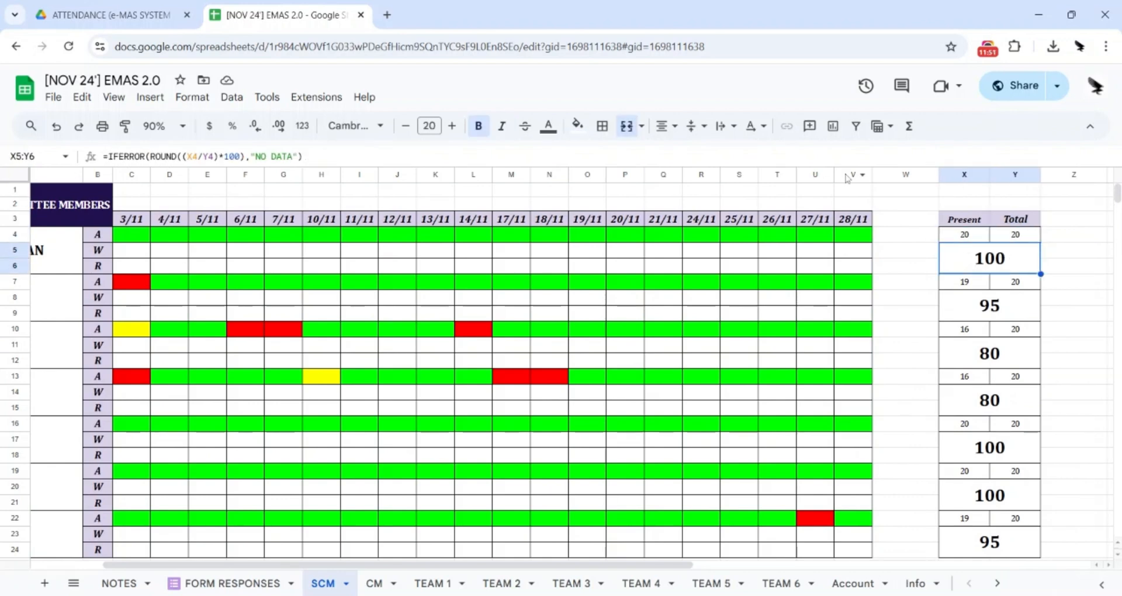
Compare the first member's Present in X4 and Total in Y4 with the percentage in X5:Y6
click(973, 236)
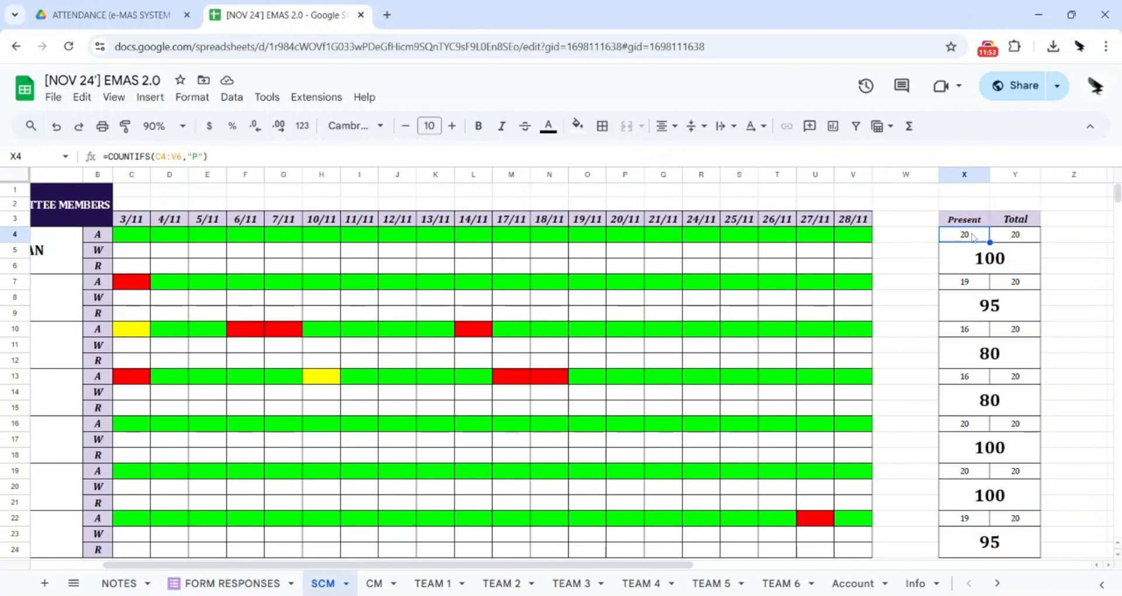
click(1017, 241)
click(1001, 257)
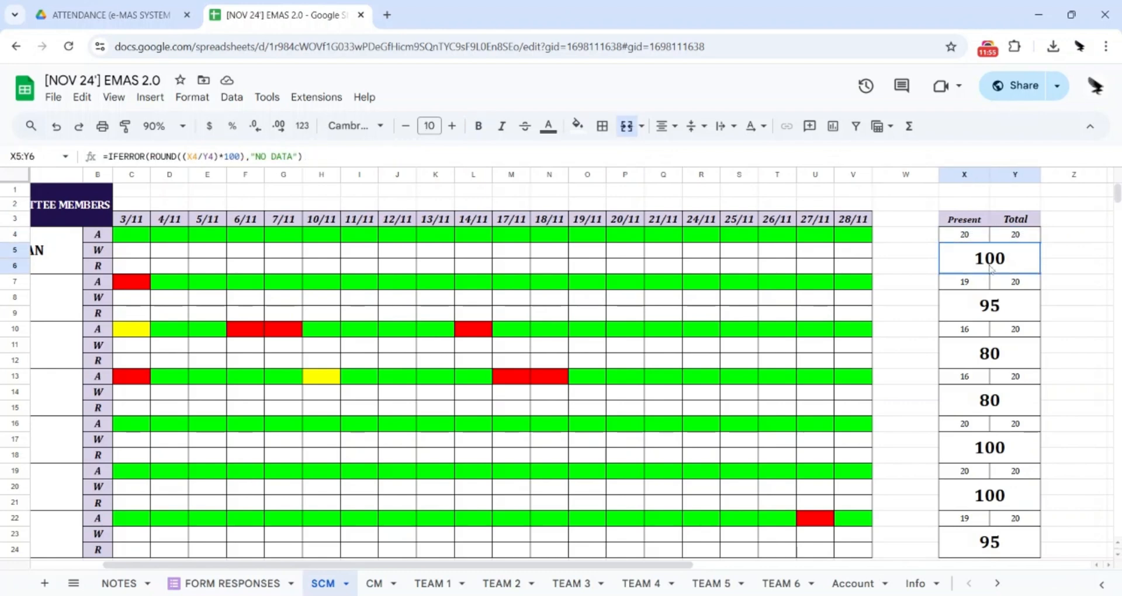
Examine X5:Y6's percentage formula, covering the *100 factor, the ROUND part, IFERROR and the "NO DATA" fallback, leaving it unchanged
drag(219, 157, 240, 157)
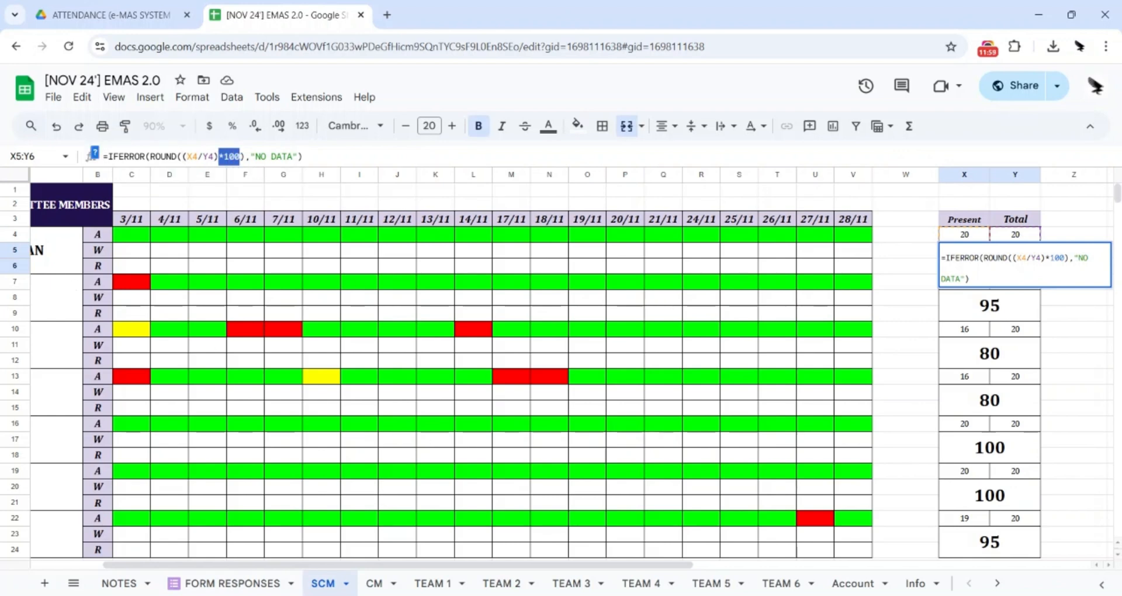
drag(150, 156, 245, 157)
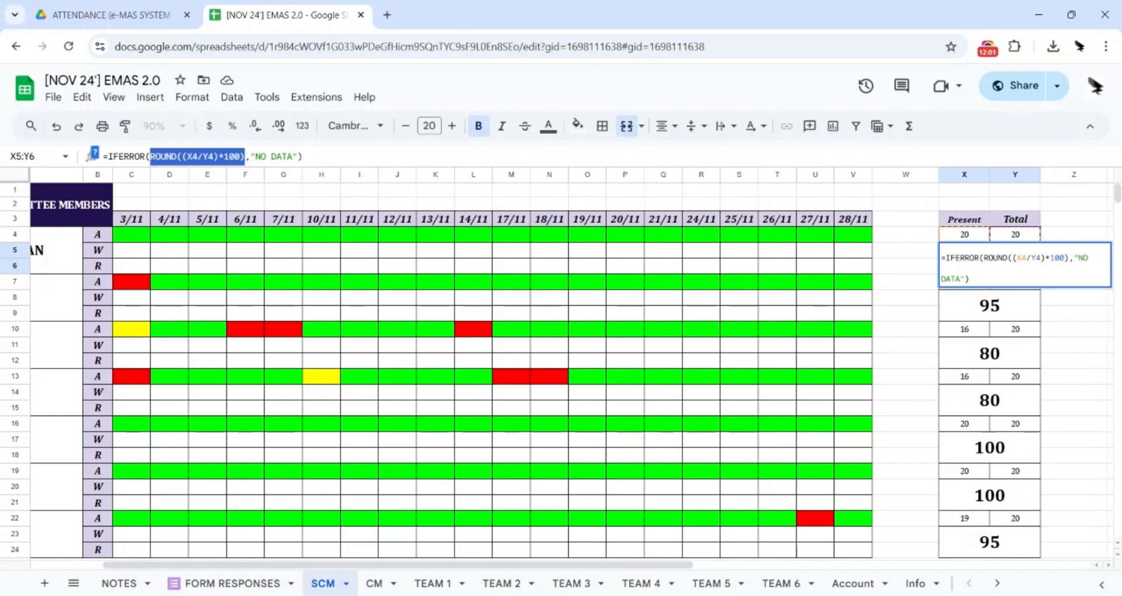
click(327, 157)
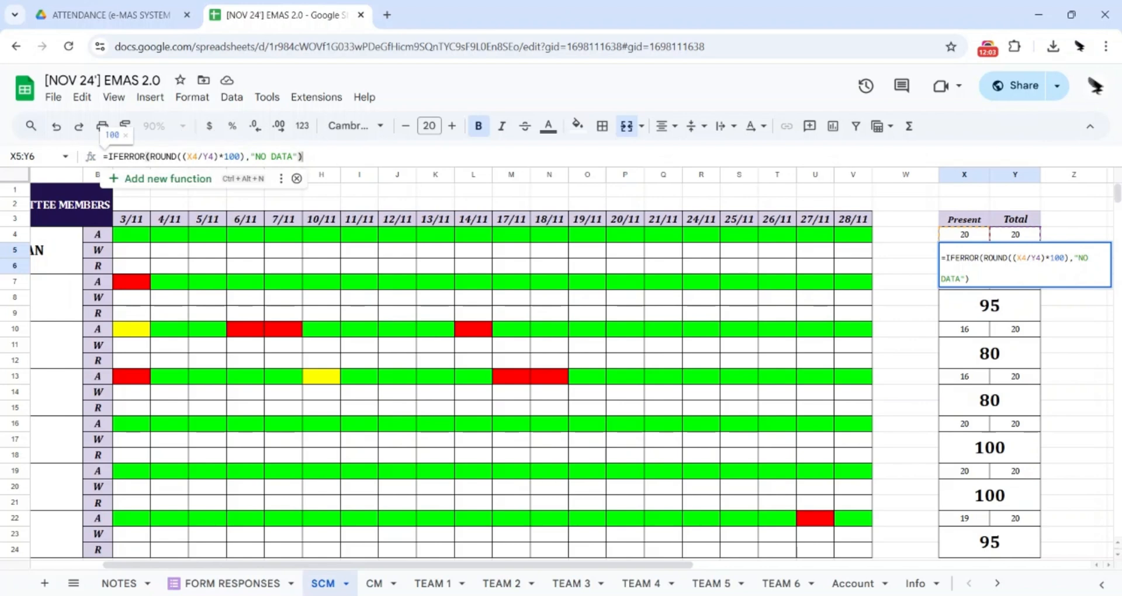
drag(145, 156, 102, 156)
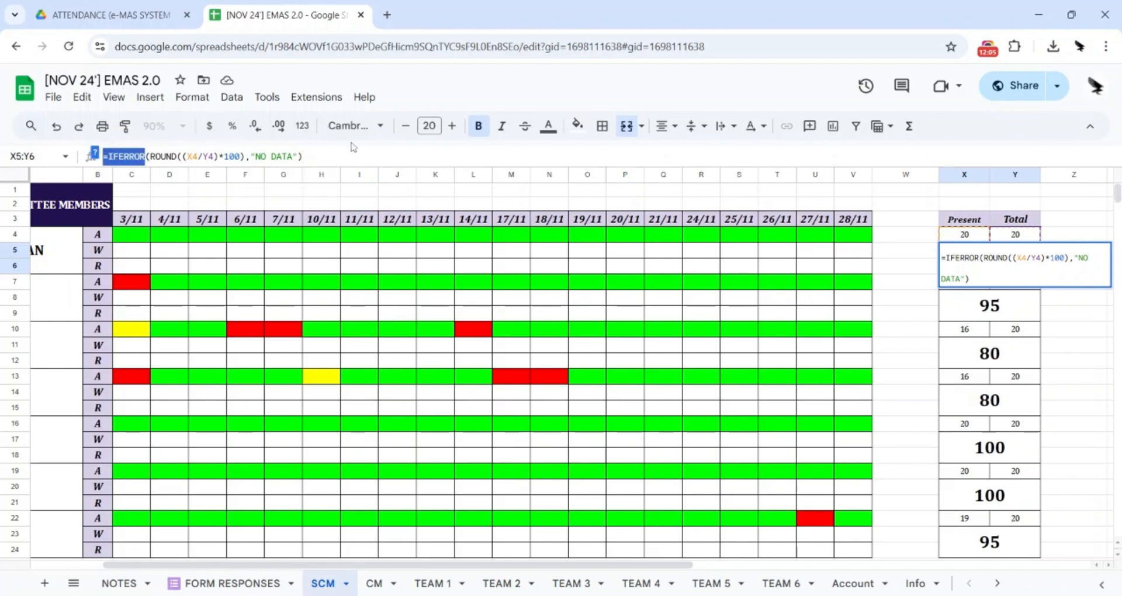
click(906, 219)
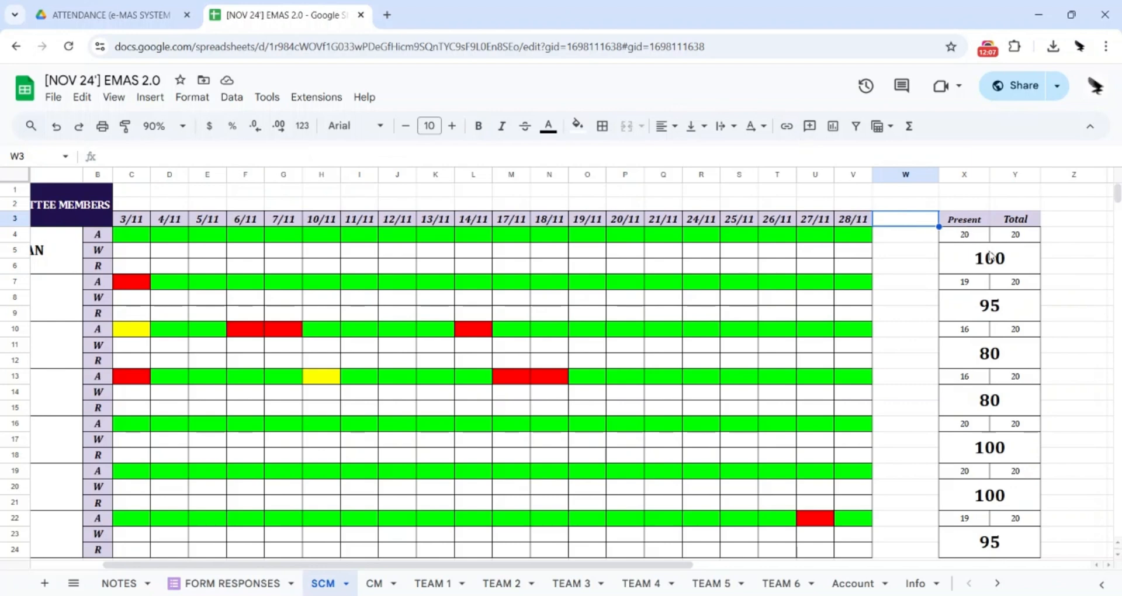
click(990, 256)
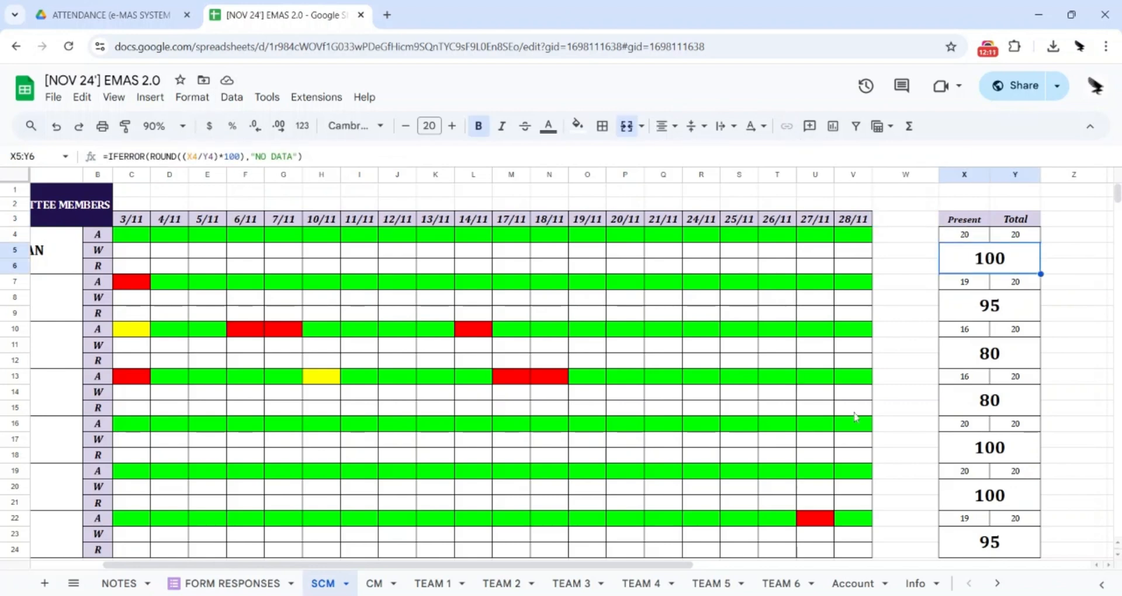
scroll(743, 450, down, 5)
scroll(744, 450, up, 5)
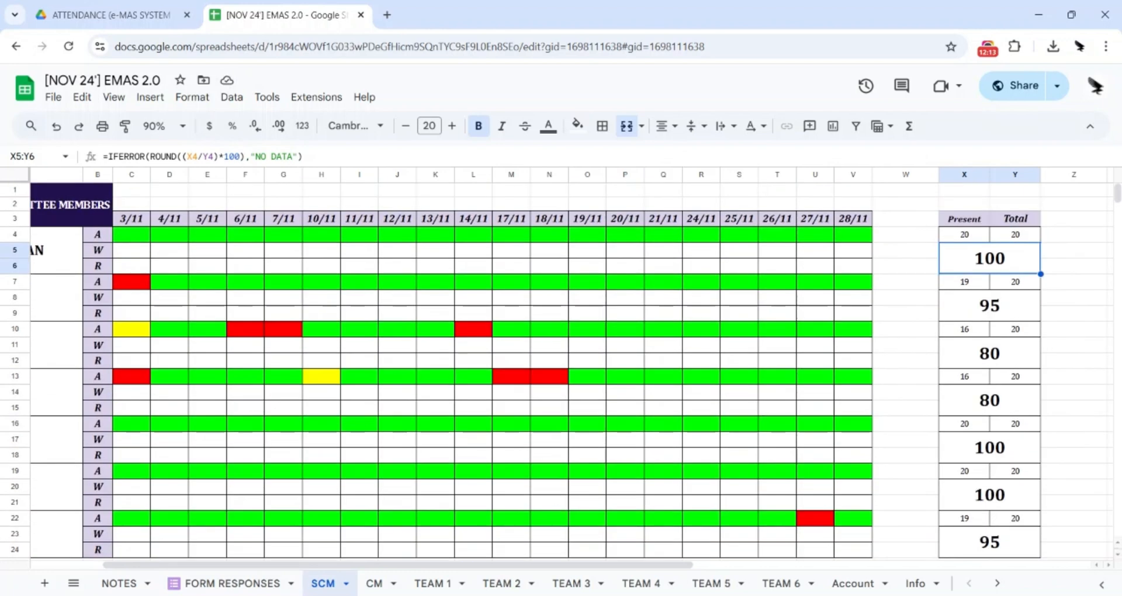
click(120, 584)
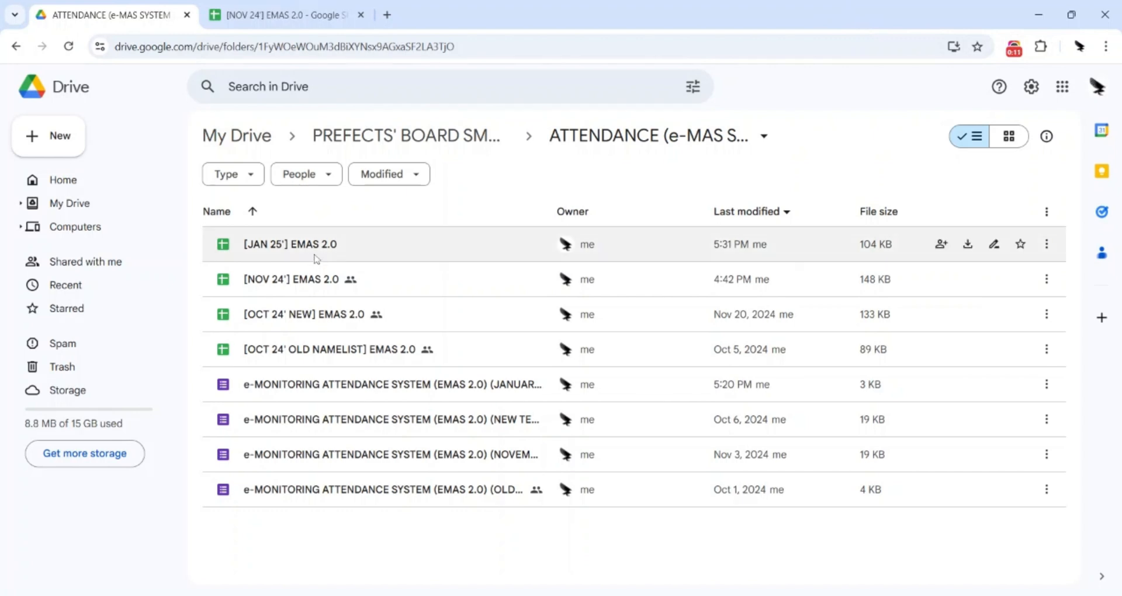
Make a copy of the [NOV 24'] EMAS 2.0 spreadsheet in the Drive attendance folder
mouse_move(232, 248)
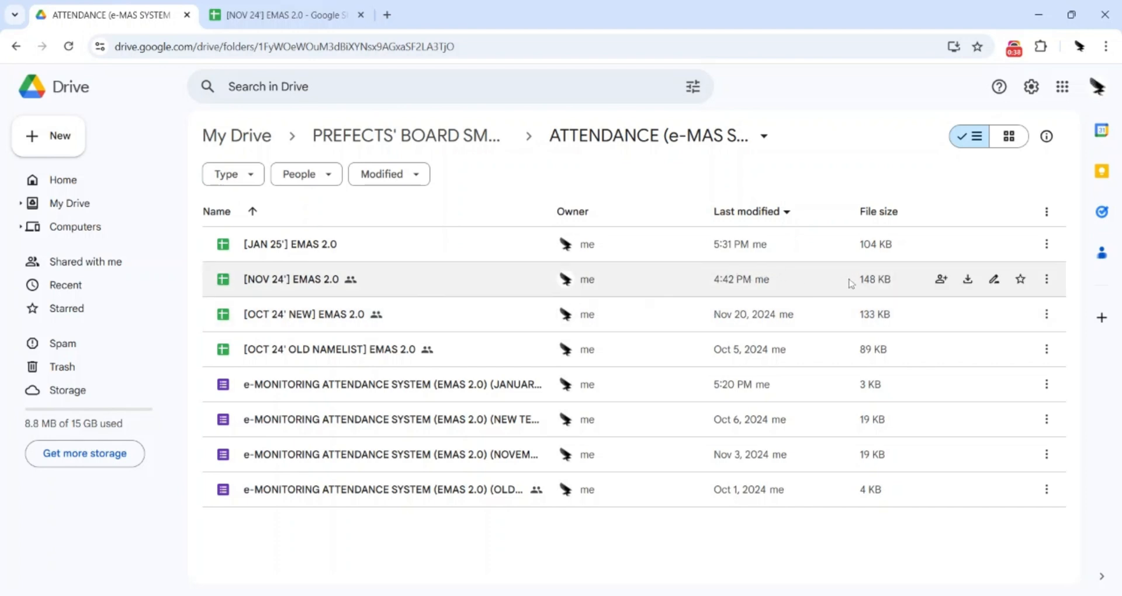
click(1047, 279)
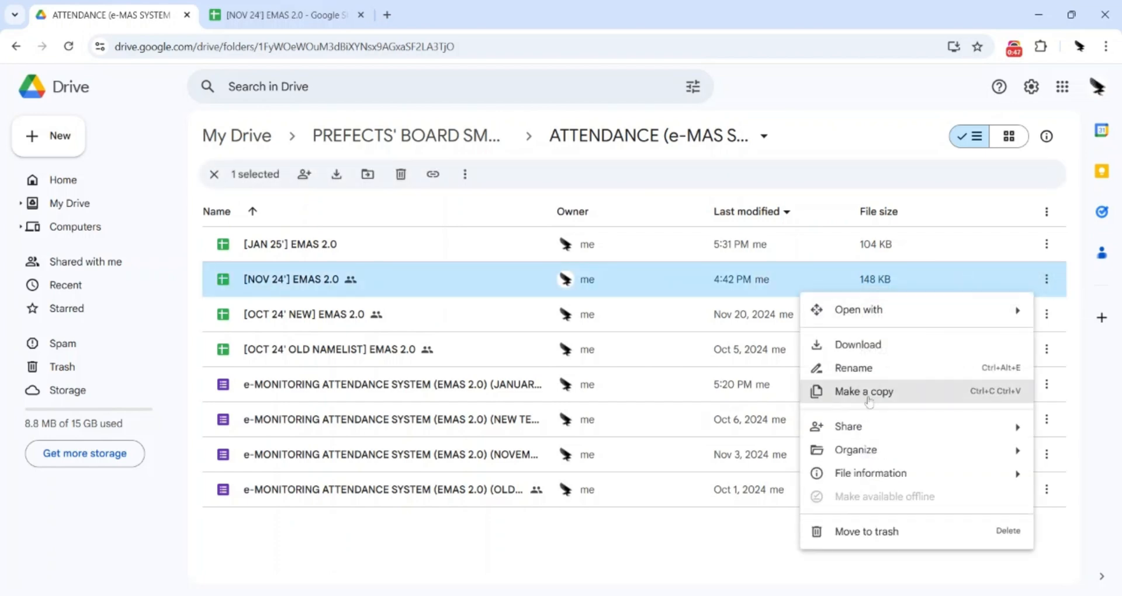
click(869, 402)
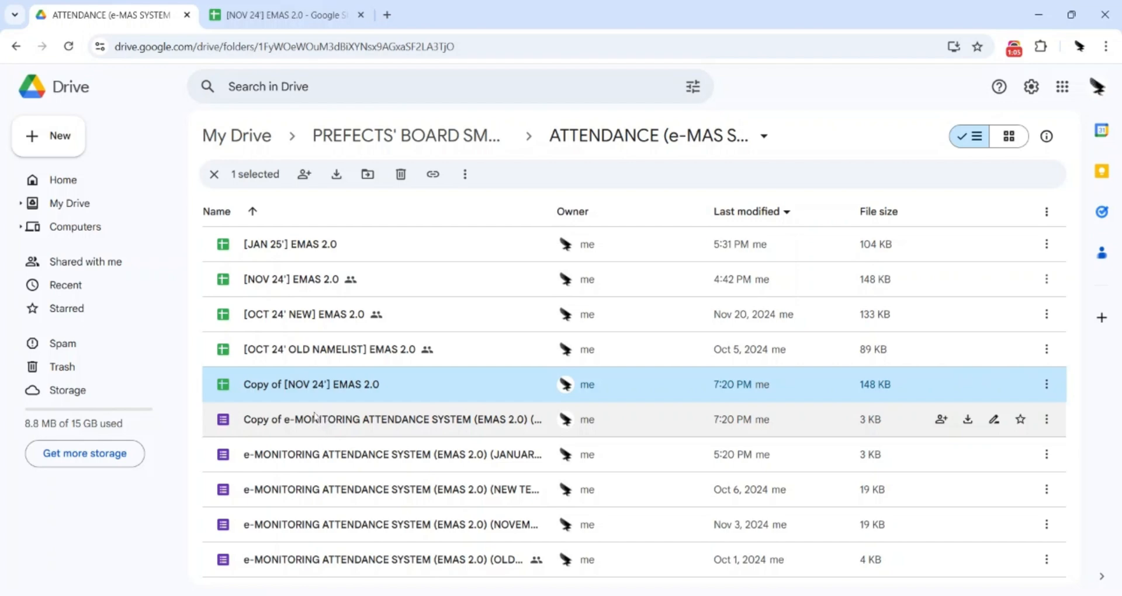
Open the copied [NOV 24'] EMAS 2.0 spreadsheet and the copied e-MONITORING ATTENDANCE SYSTEM form from Drive
double_click(323, 396)
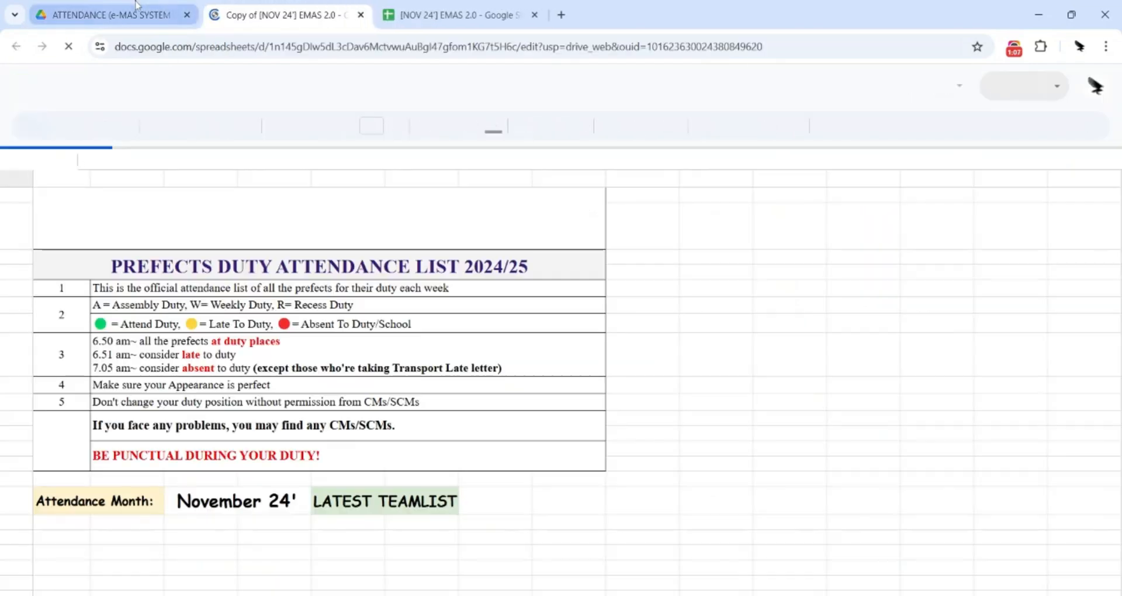
click(142, 17)
double_click(377, 421)
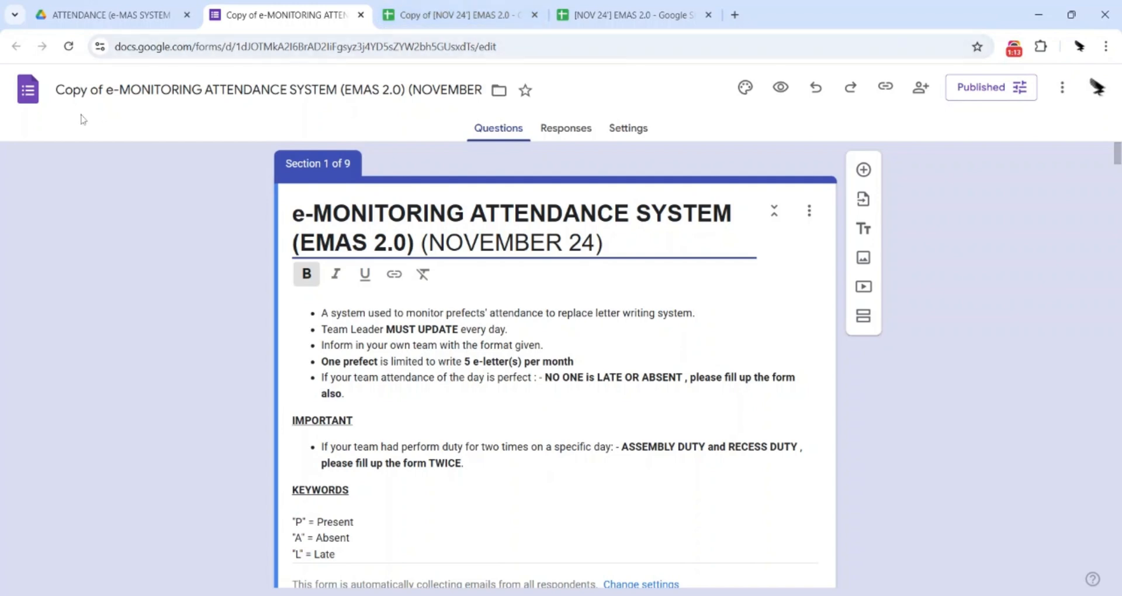
Rename the copied form file as "e-MONITORING ATTENDANCE SYSTEM (EMAS 2.0) (DECEMBER 24)" and change the month in the form's title to DECEMBER
click(106, 90)
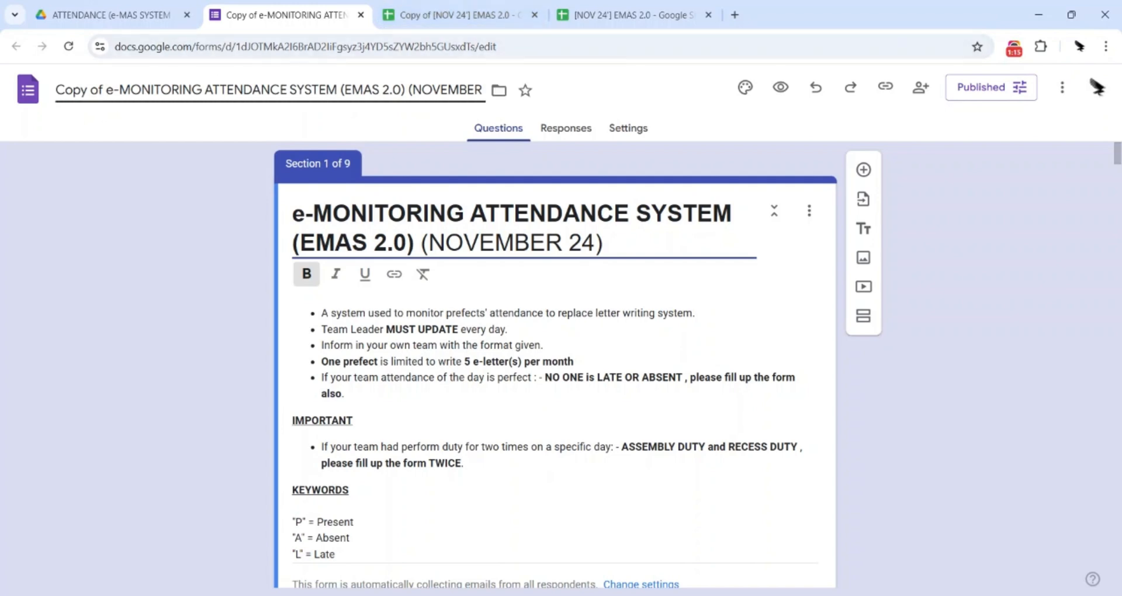
drag(106, 90, 27, 104)
key(BackSpace)
click(449, 90)
key(BackSpace)
key(BackSpace)
key(BackSpace)
key(BackSpace)
key(BackSpace)
key(BackSpace)
key(BackSpace)
key(BackSpace)
key(BackSpace)
key(BackSpace)
key(BackSpace)
text(DE)
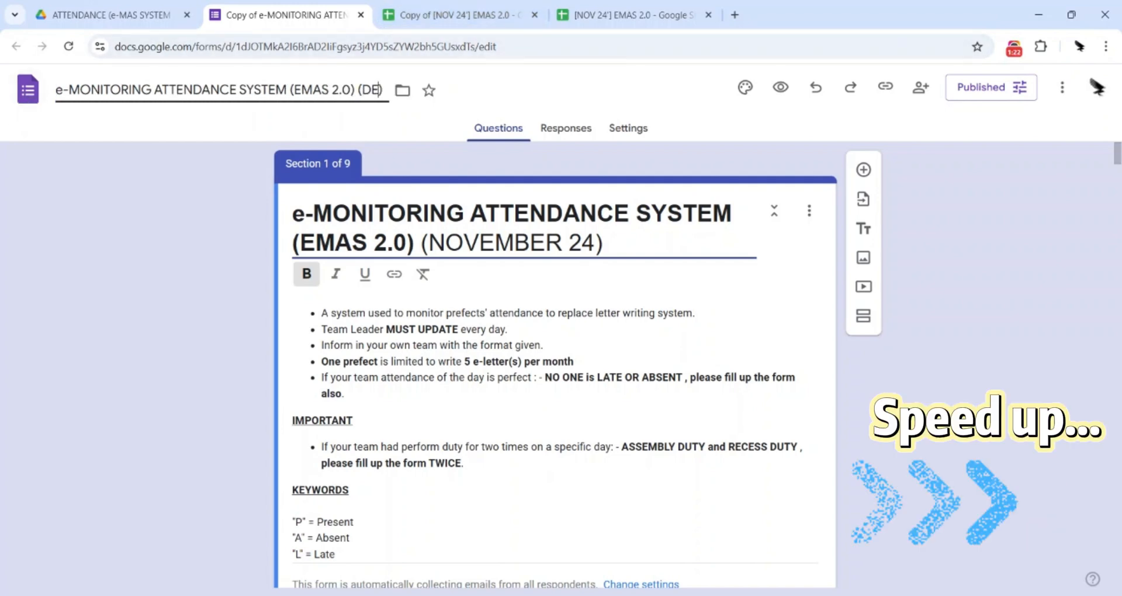
text(CEMBER 24)
click(565, 242)
text(DECEMBER)
Rename the copied spreadsheet as "[DEC 24'] EMAS 2.0" and set the Attendance Month on its NOTES sheet to "December 24'"
click(460, 16)
click(127, 80)
text(DEC 24'] EMAS 2.0)
double_click(284, 500)
text(December 24')
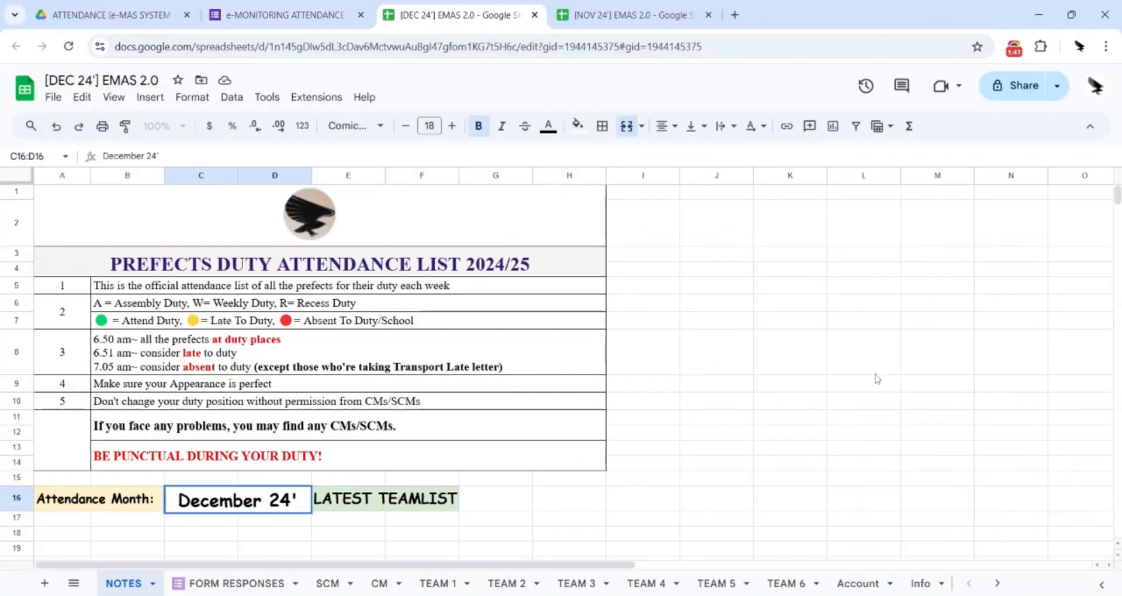
click(839, 353)
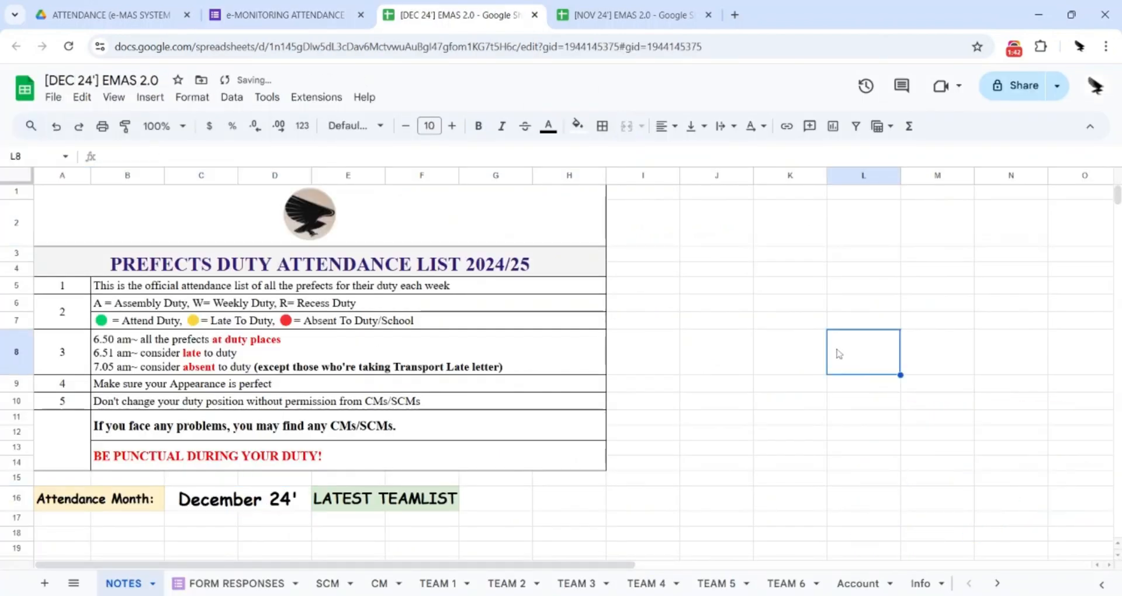
Review the December form's description, its DATE, CATEGORY and TEAM questions, and the CM + PA SYSTEM attendance grid
click(301, 5)
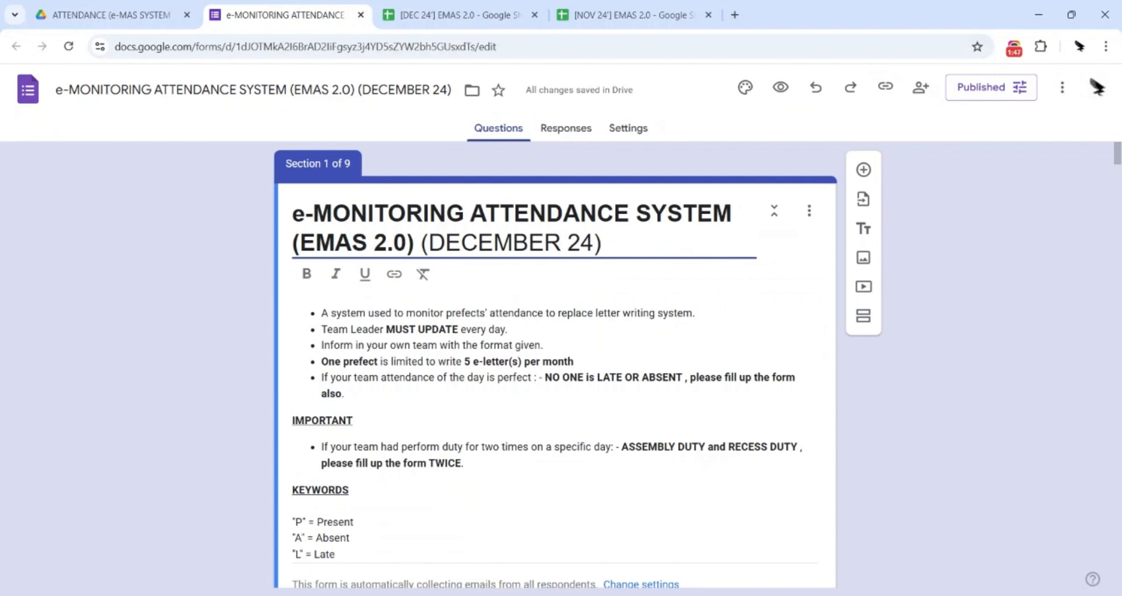
scroll(555, 363, down, 3)
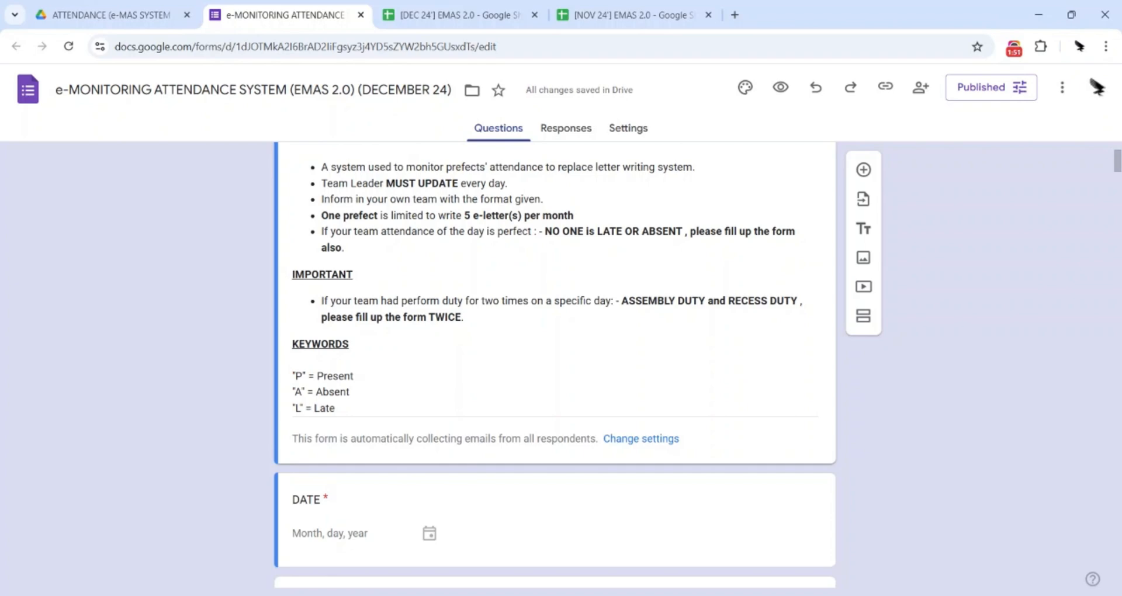
scroll(501, 359, down, 20)
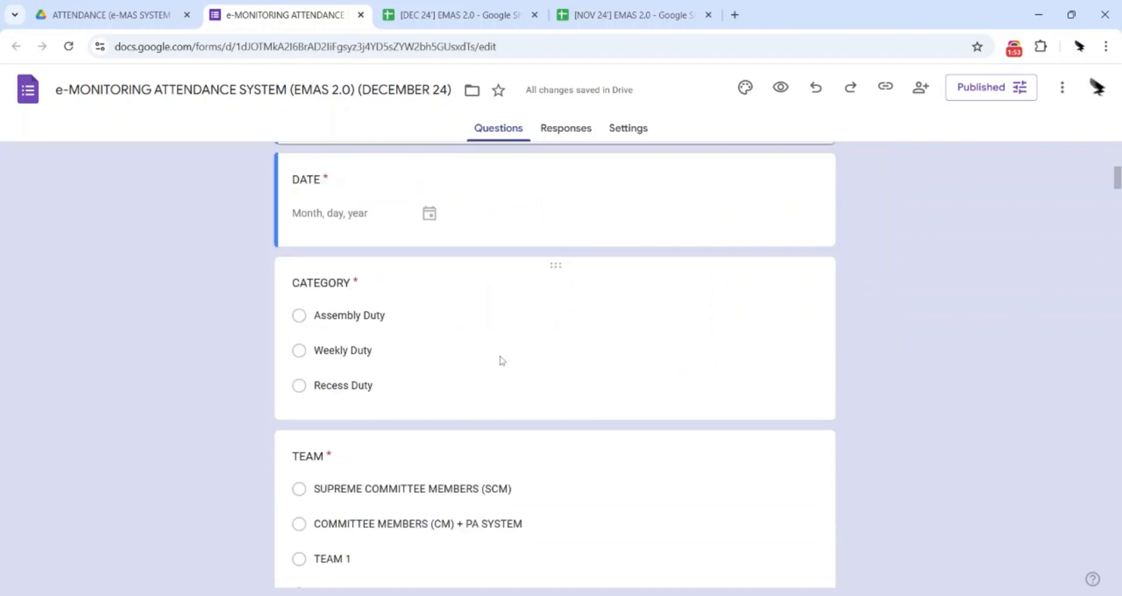
scroll(508, 349, down, 10)
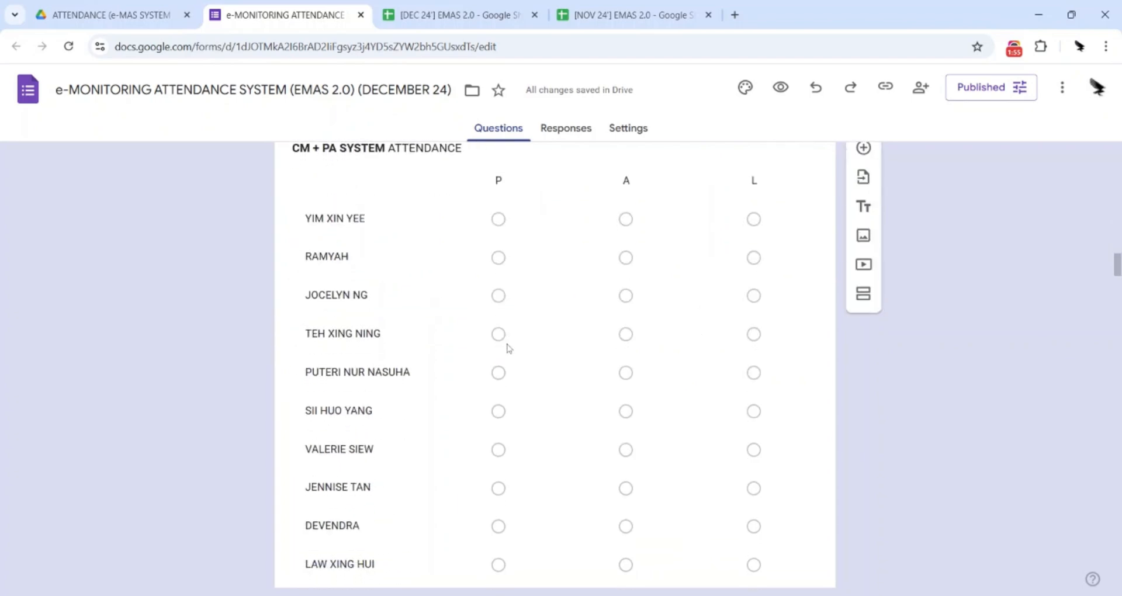
Examine the November spreadsheet's TEAM 2 attendance, including the blank cells M43:Q45 in the last member's rows and the member names
click(617, 9)
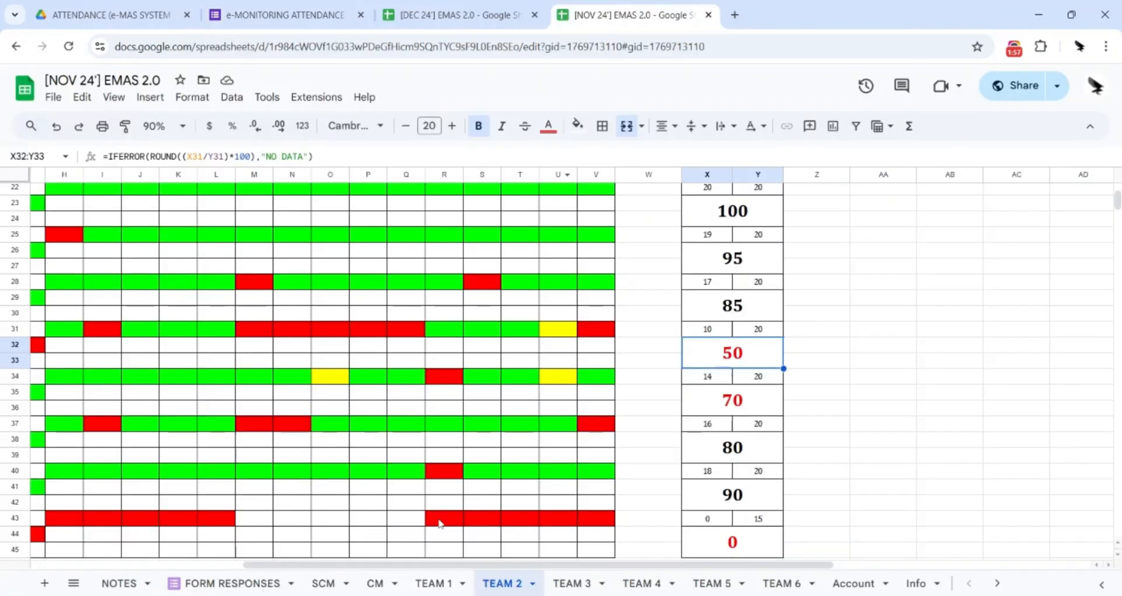
scroll(366, 546, down, 1)
drag(272, 457, 414, 494)
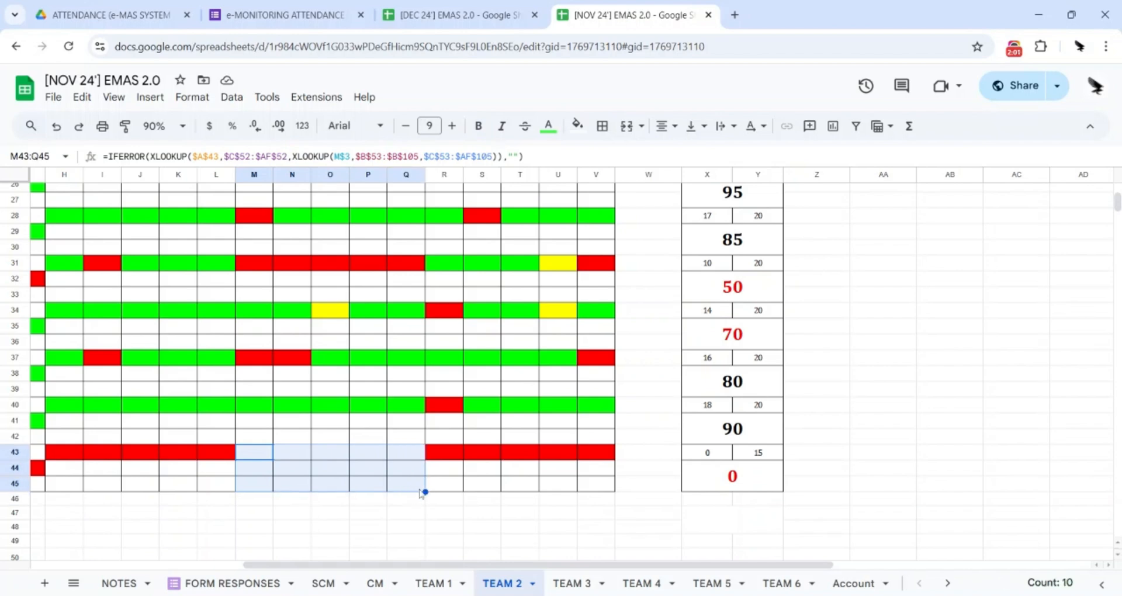
click(455, 517)
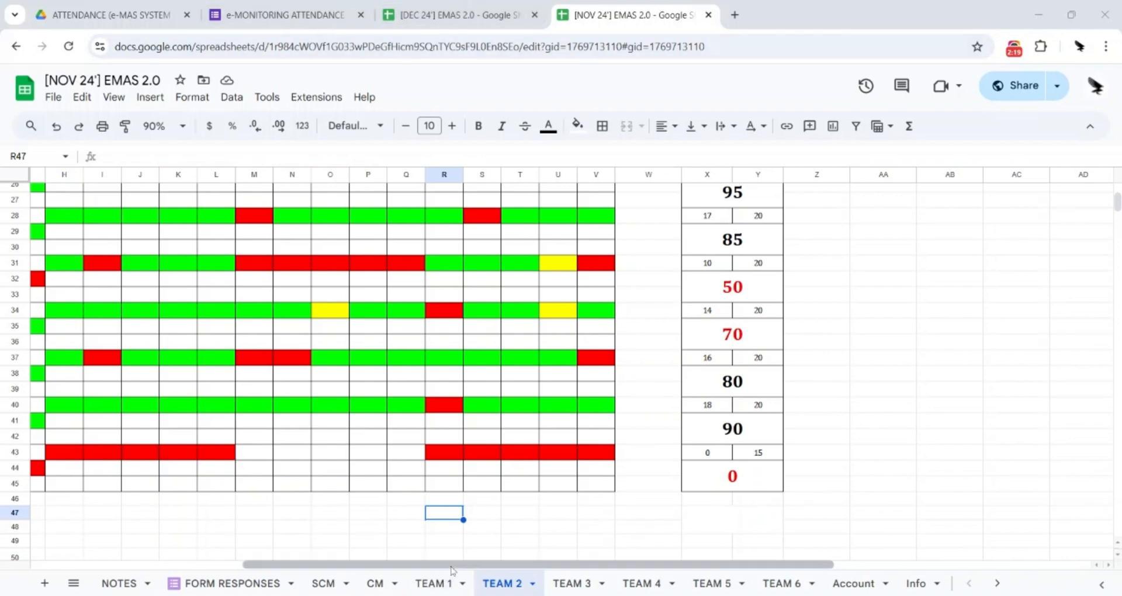
drag(444, 564, 231, 559)
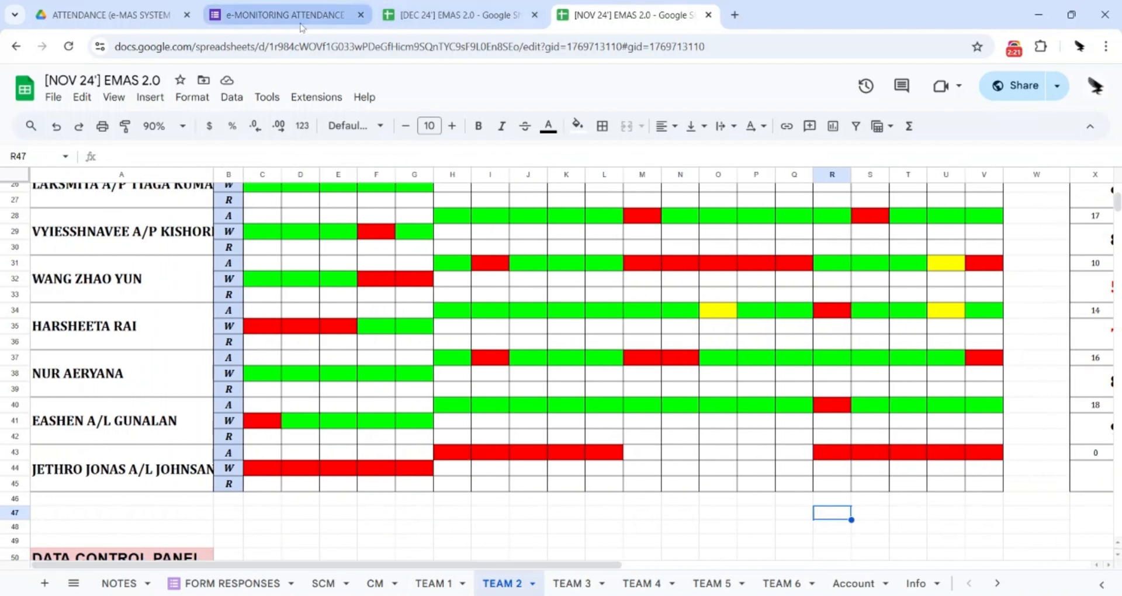
scroll(447, 330, up, 5)
scroll(449, 333, up, 3)
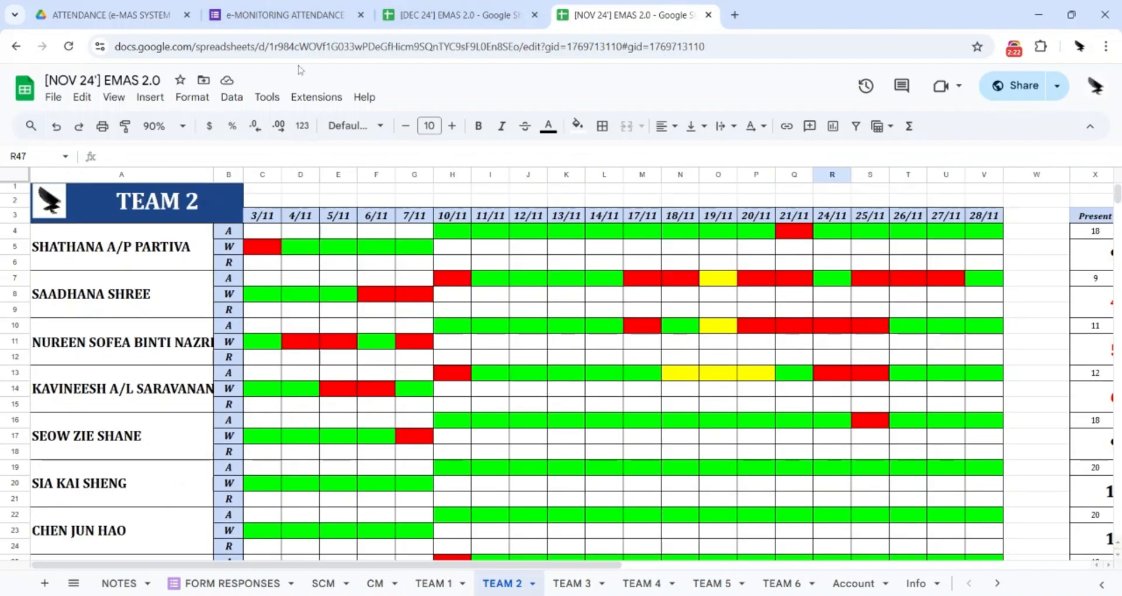
Delete the *--EMPTY--* placeholder row from the team attendance grid in the December form, undoing any mistaken row deletion
click(278, 14)
scroll(420, 280, down, 10)
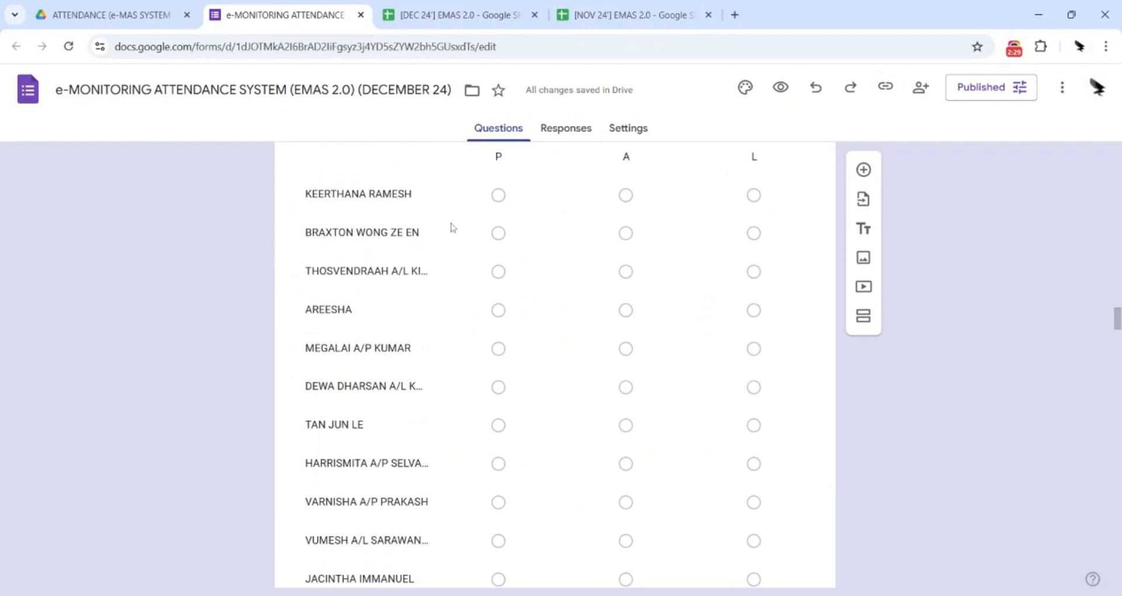
scroll(453, 228, down, 15)
scroll(453, 228, down, 20)
click(453, 263)
scroll(508, 293, down, 20)
click(453, 293)
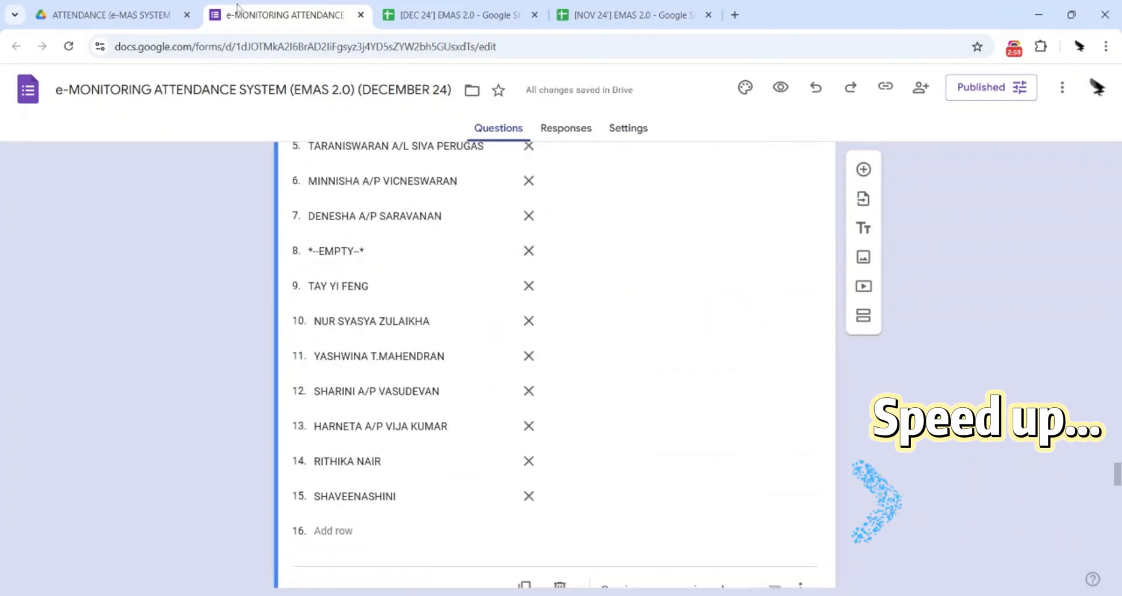
click(529, 250)
click(528, 414)
key(ctrl+z)
Delete a row from the attendance grid in section 8 of the December form and highlight the row 11 entry
scroll(377, 362, down, 10)
click(376, 356)
scroll(376, 355, down, 7)
click(528, 309)
drag(467, 348, 271, 362)
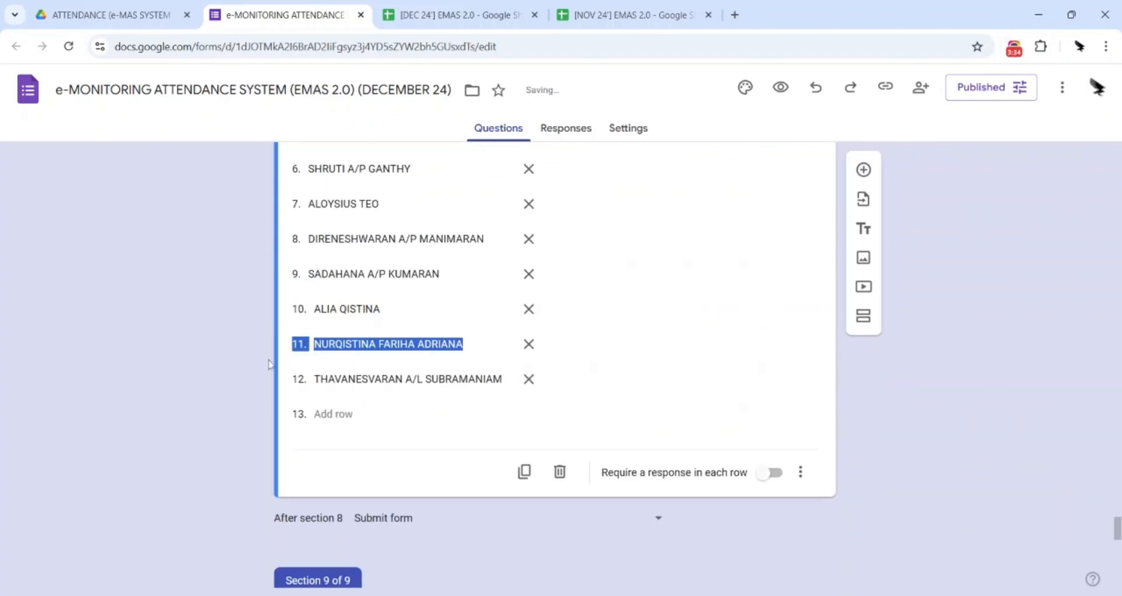
Switch to the [DEC 24'] EMAS 2.0 spreadsheet and unlink the form from its FORM RESPONSES sheet
scroll(453, 338, up, 20)
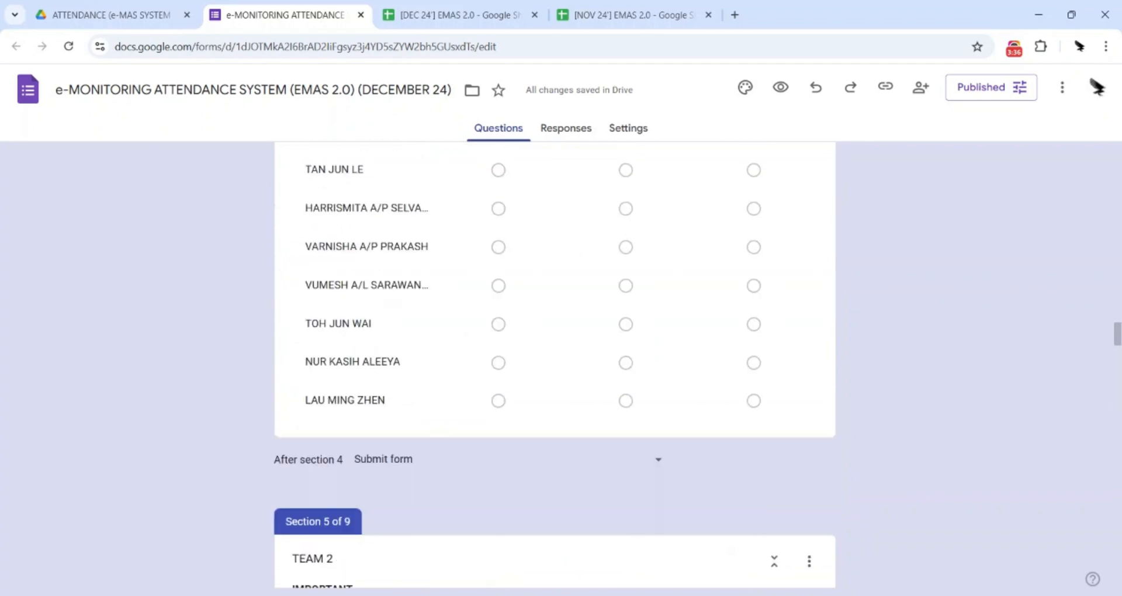
scroll(426, 321, up, 20)
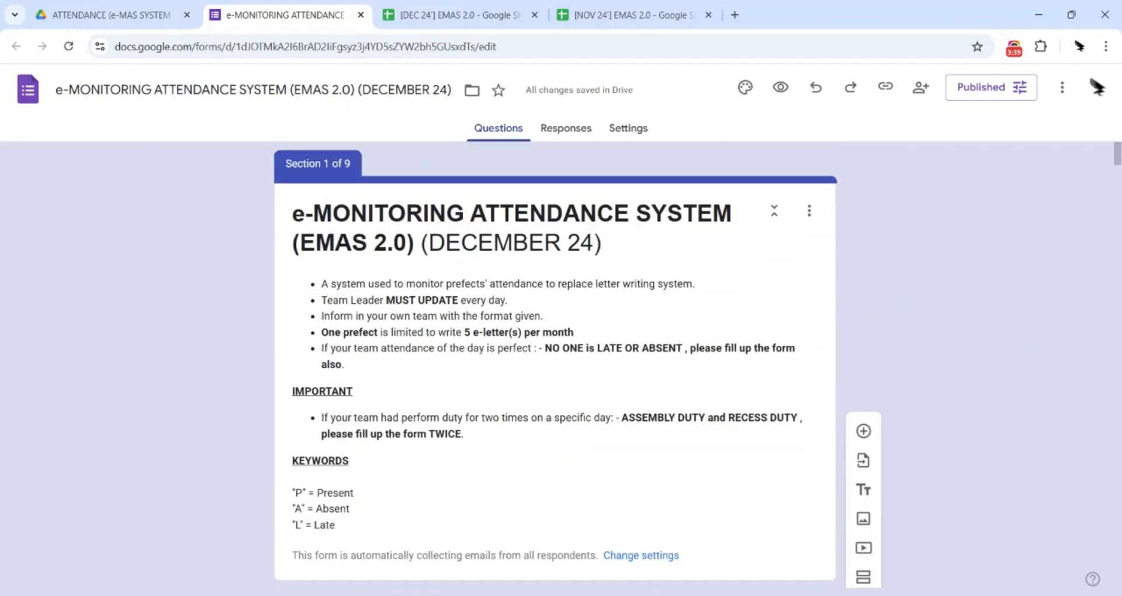
click(422, 5)
click(285, 585)
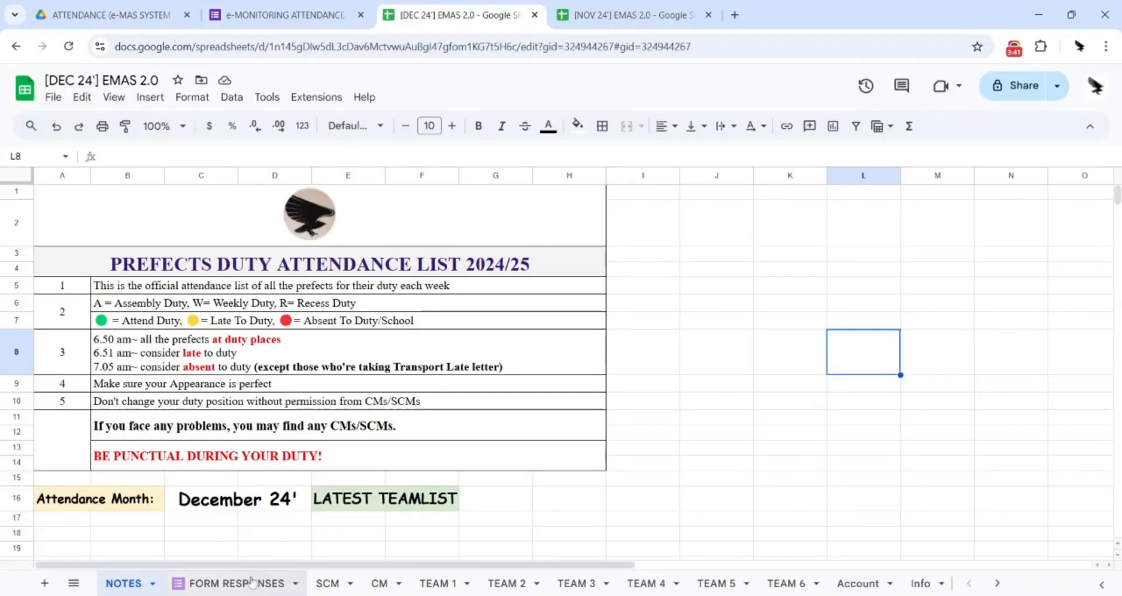
click(297, 584)
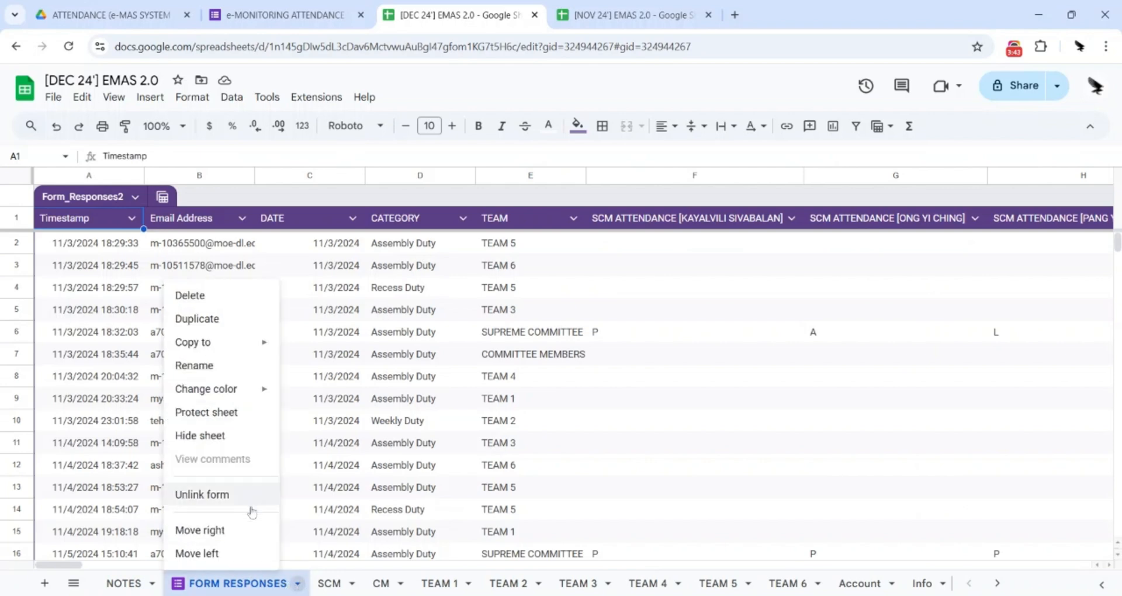
click(255, 501)
click(739, 376)
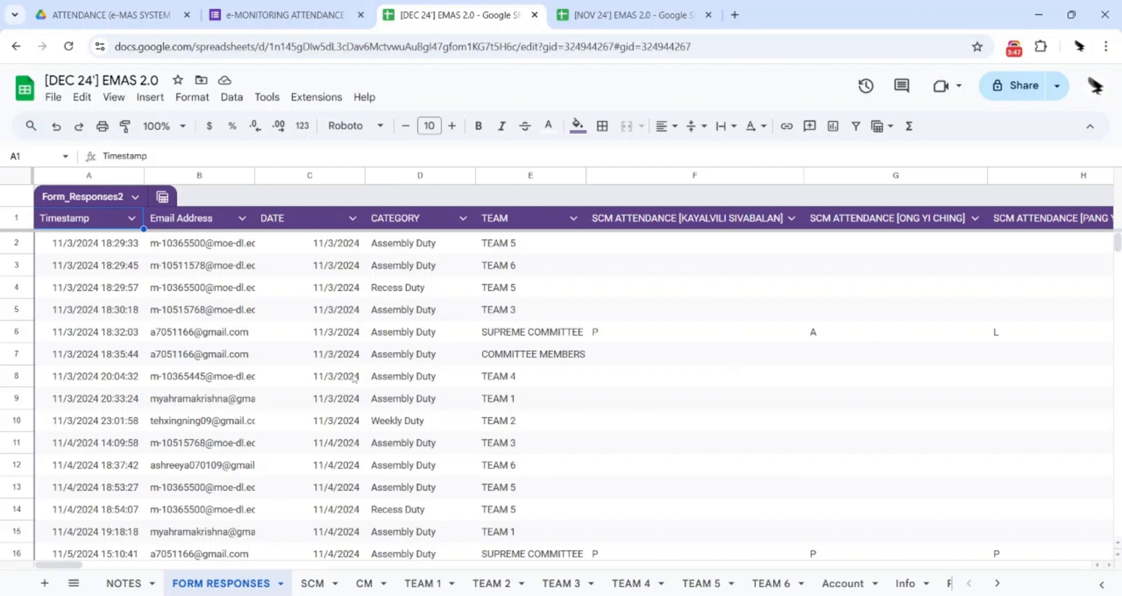
Review the old November entries in the FORM RESPONSES sheet, highlighting the range A2:H74
drag(99, 243, 993, 463)
scroll(874, 459, down, 1)
scroll(899, 446, down, 13)
scroll(967, 450, down, 7)
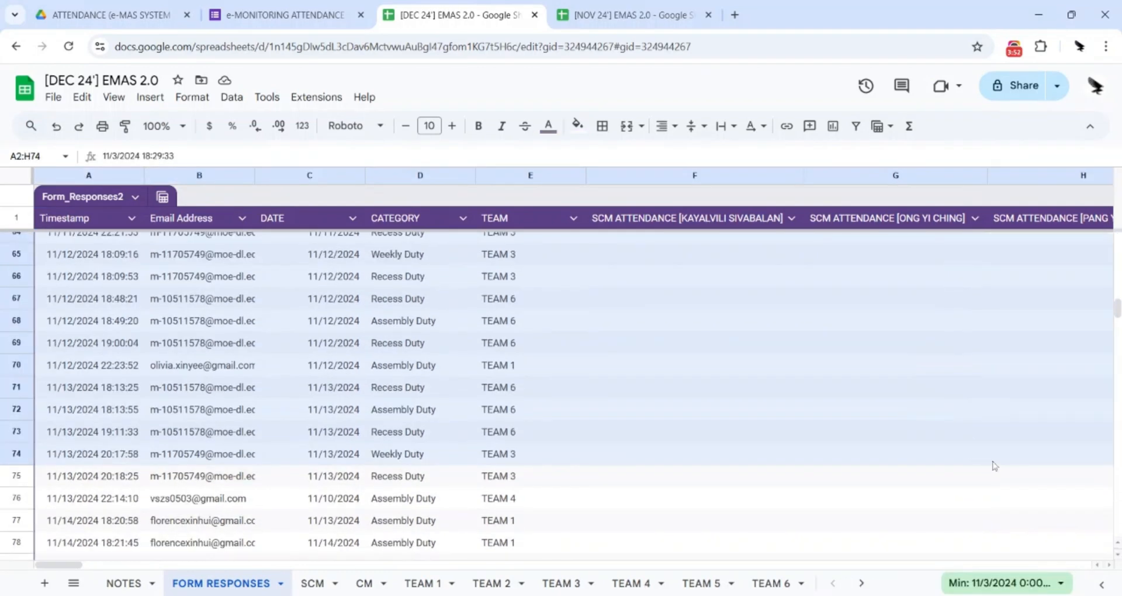
click(574, 399)
scroll(575, 398, up, 13)
scroll(579, 400, up, 9)
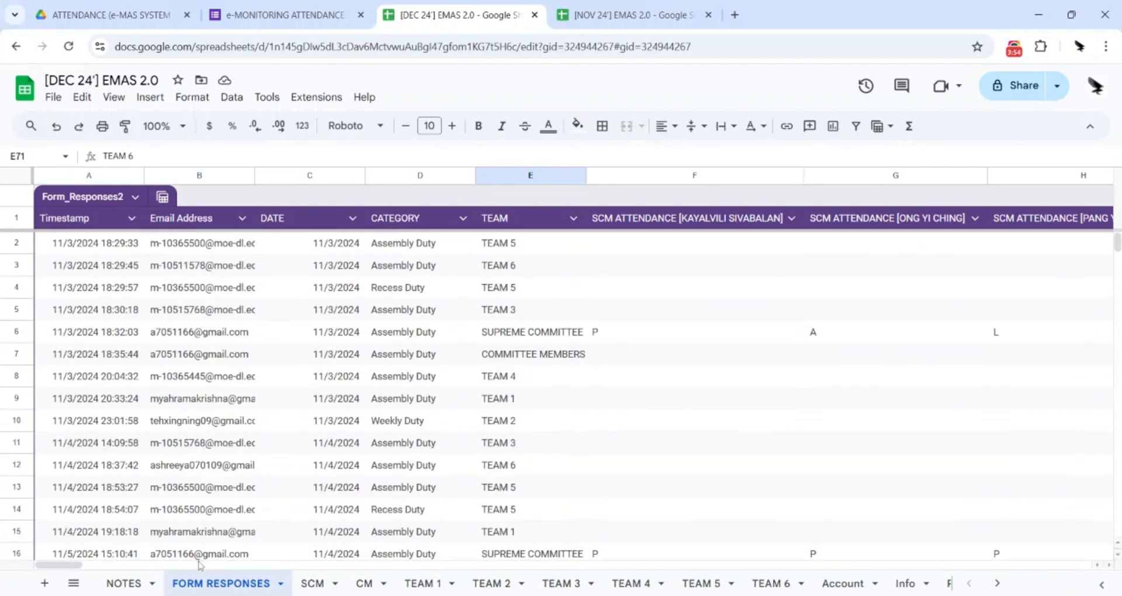
Reload the December form and link its responses to the existing [DEC 24'] EMAS 2.0 spreadsheet
click(132, 583)
click(274, 14)
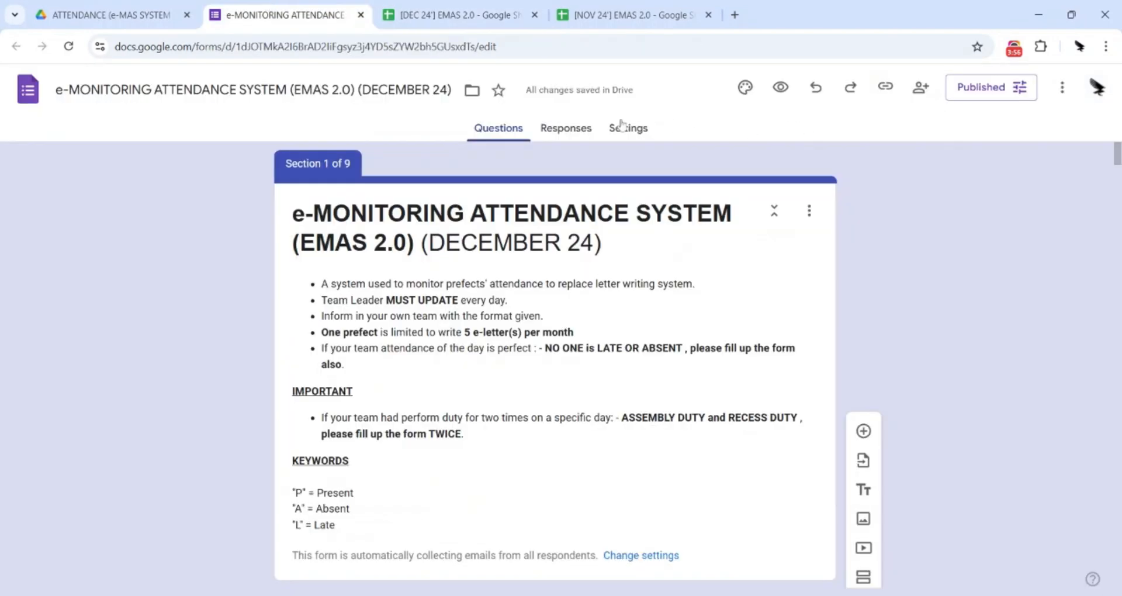
click(69, 51)
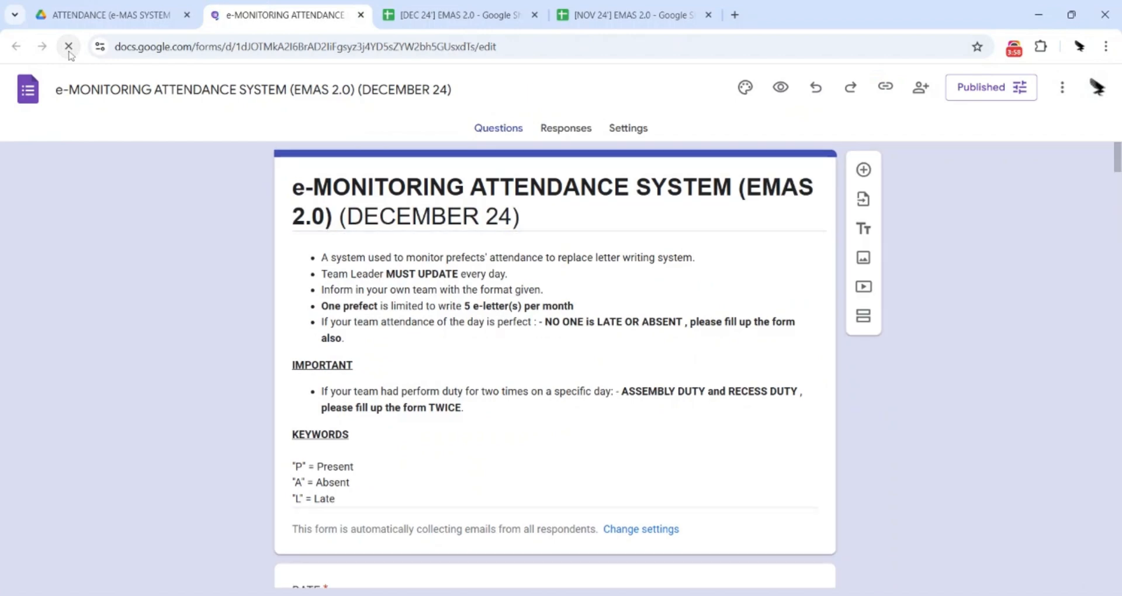
click(571, 130)
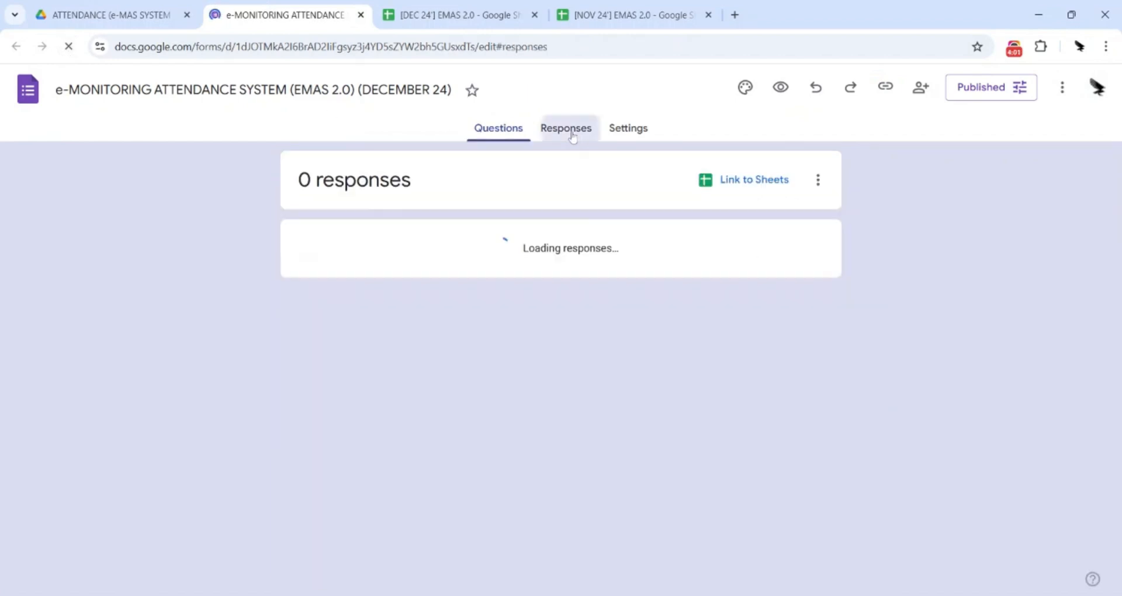
click(726, 186)
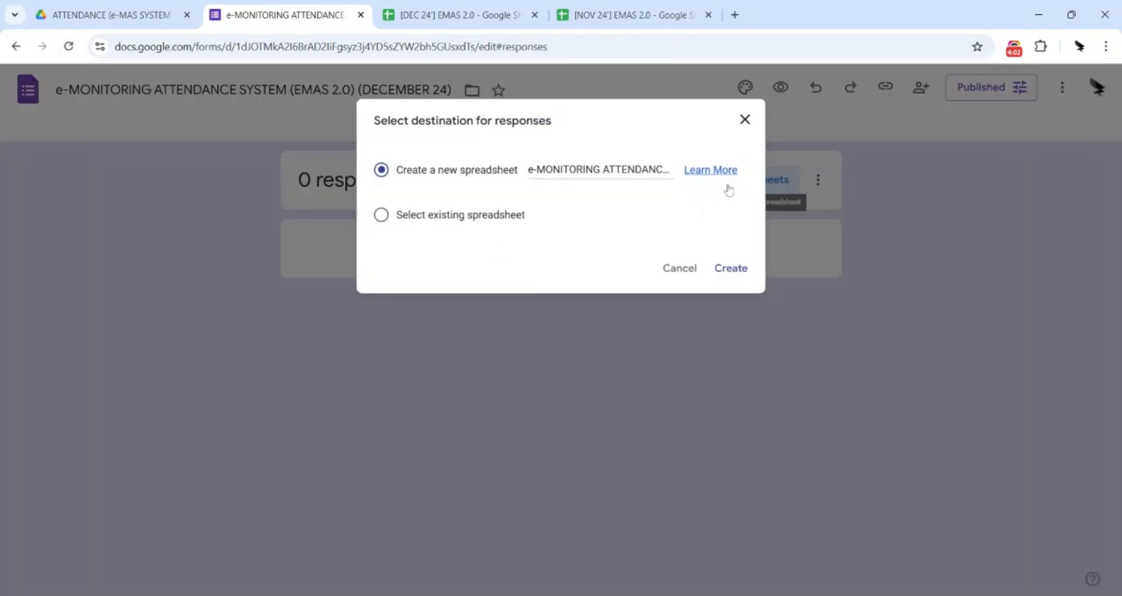
click(419, 216)
click(731, 269)
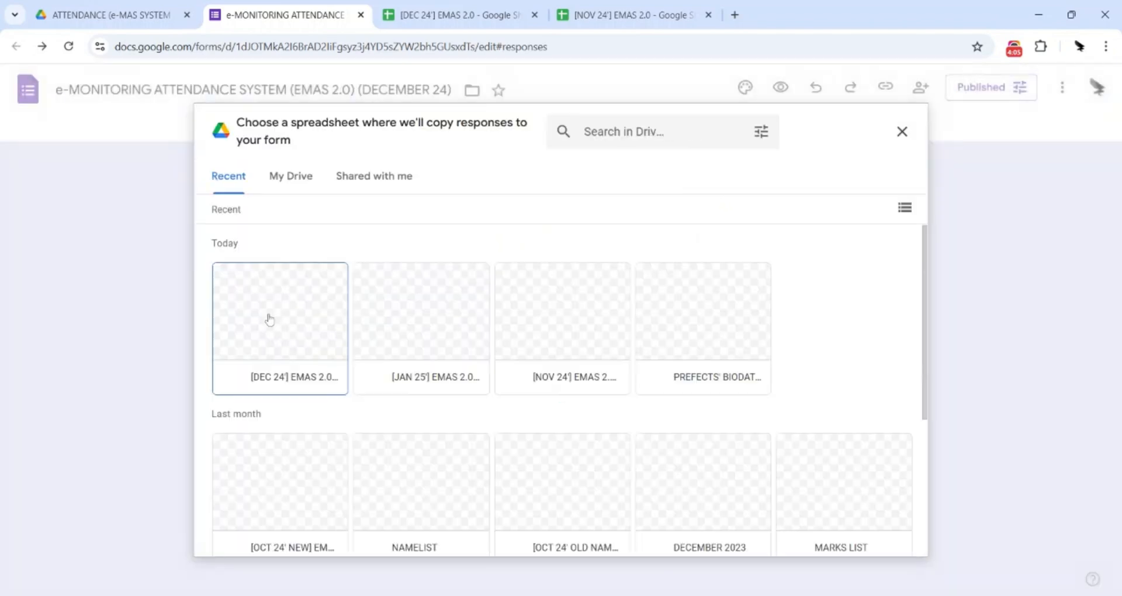
click(269, 319)
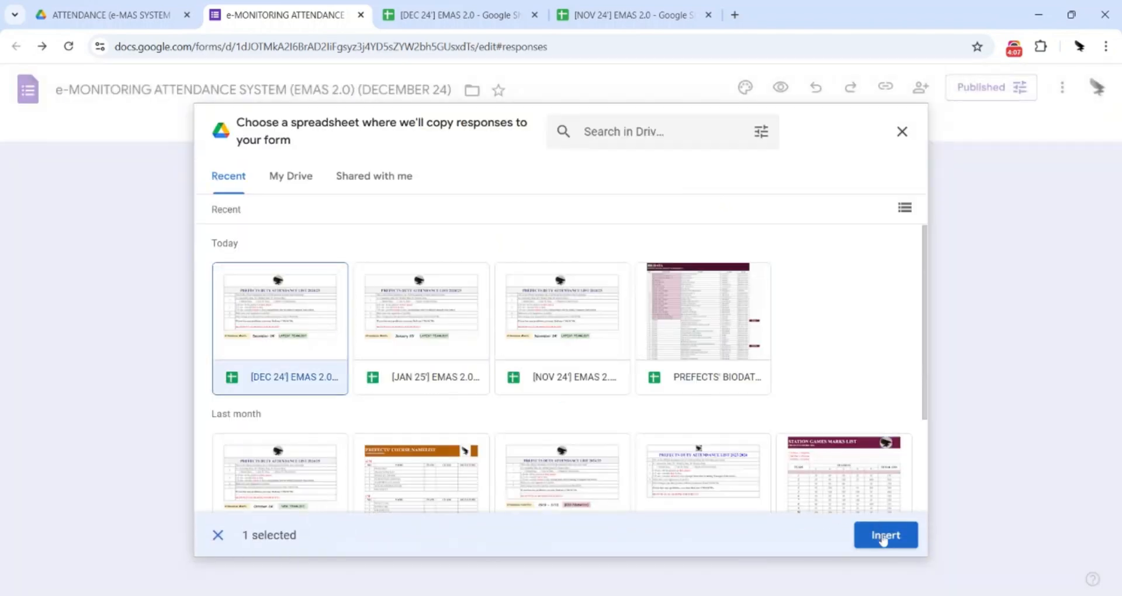
click(884, 535)
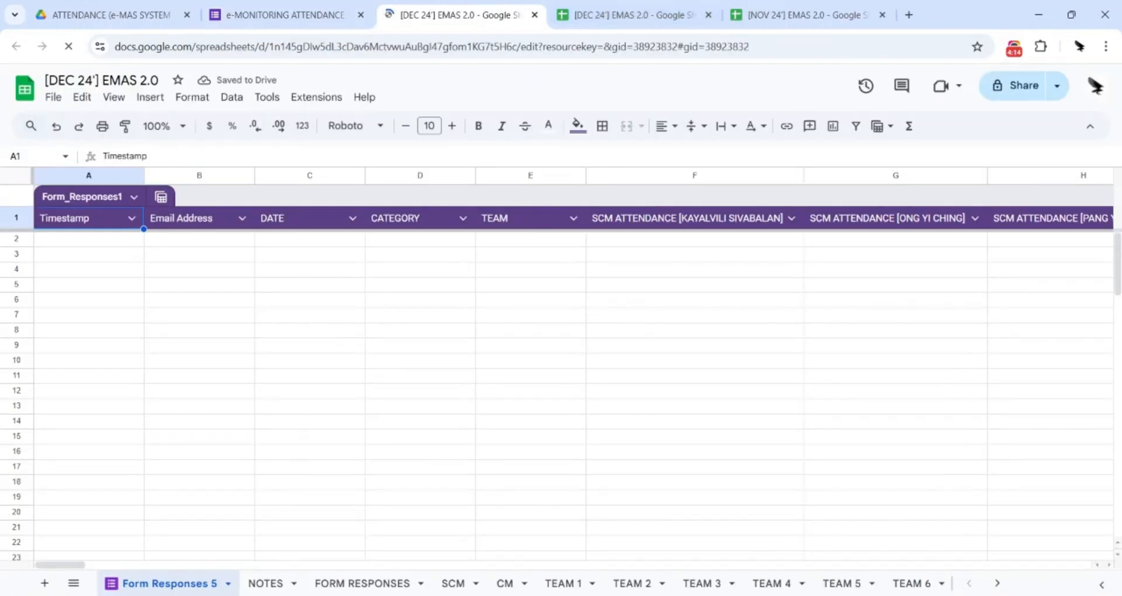
Delete the old FORM RESPONSES sheet containing the November entries from the December spreadsheet
click(419, 586)
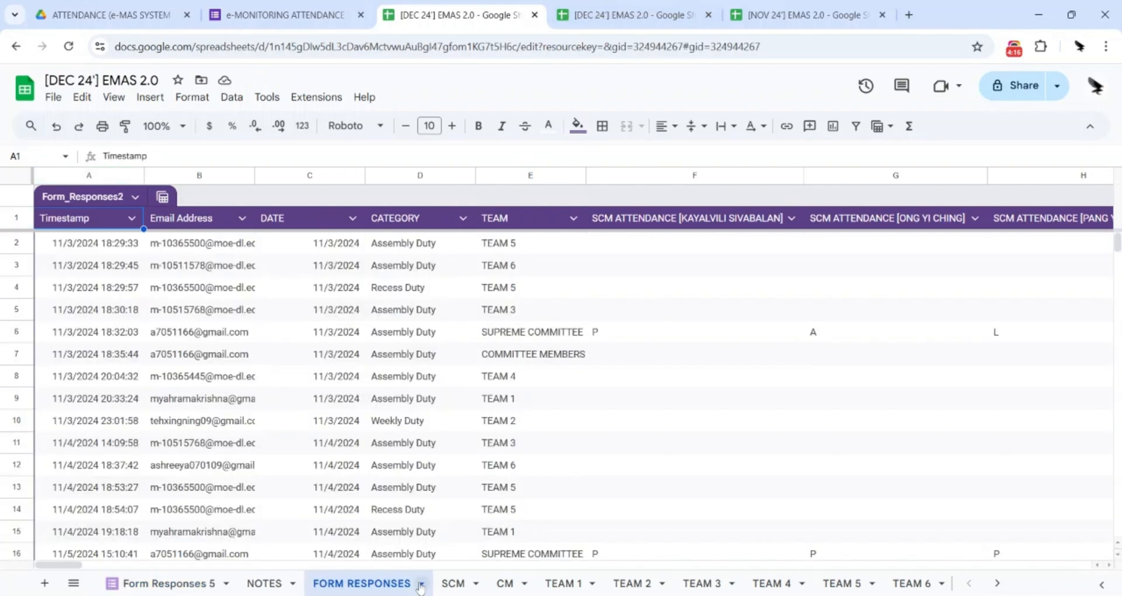
click(420, 584)
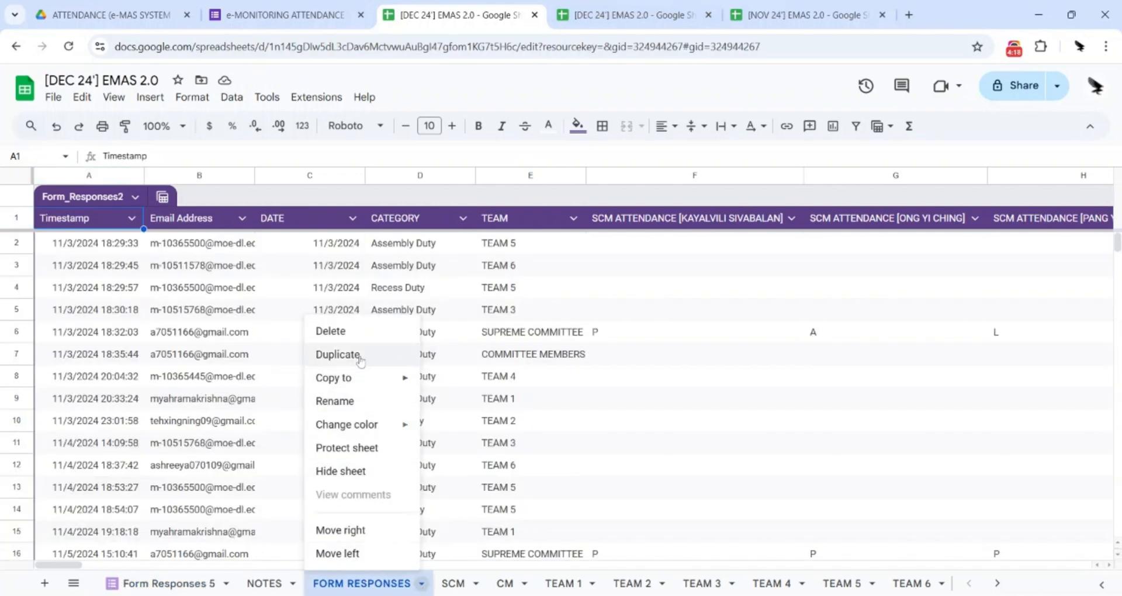
click(362, 334)
click(722, 360)
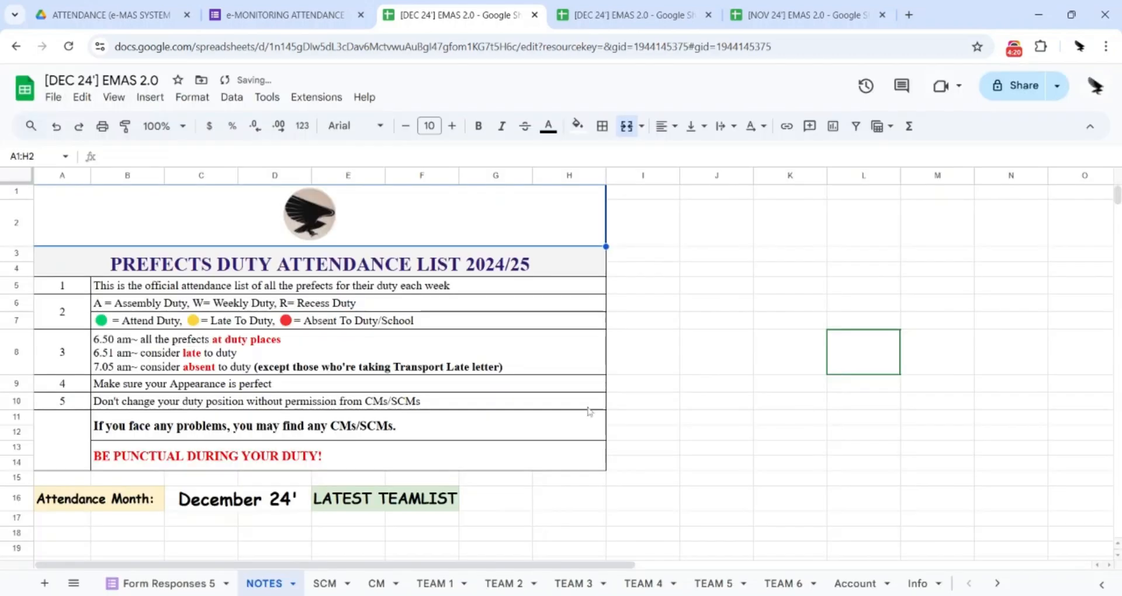
Rename the newly linked Form Responses 5 sheet as FORM RESPONSES and place it after the NOTES sheet
click(175, 584)
click(175, 583)
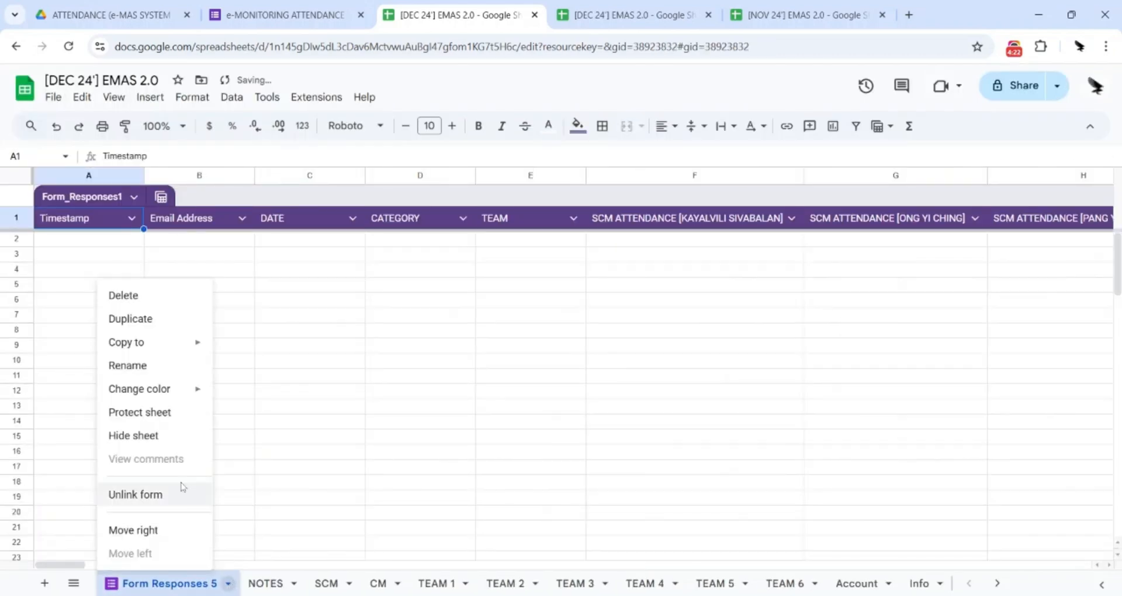
click(158, 374)
text(FO)
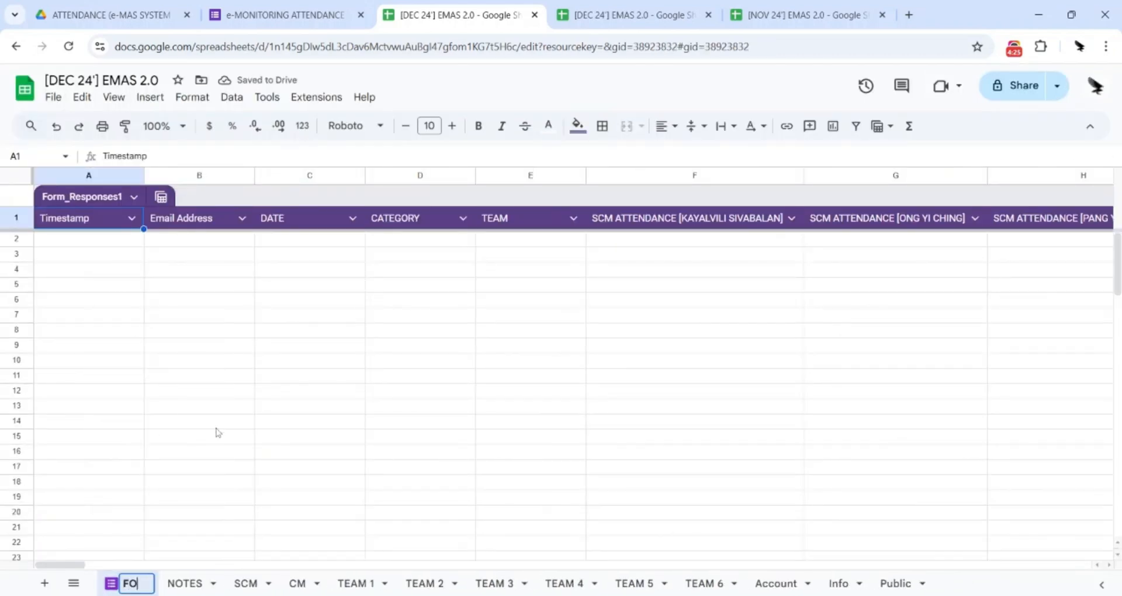
text(RM RESPONSES)
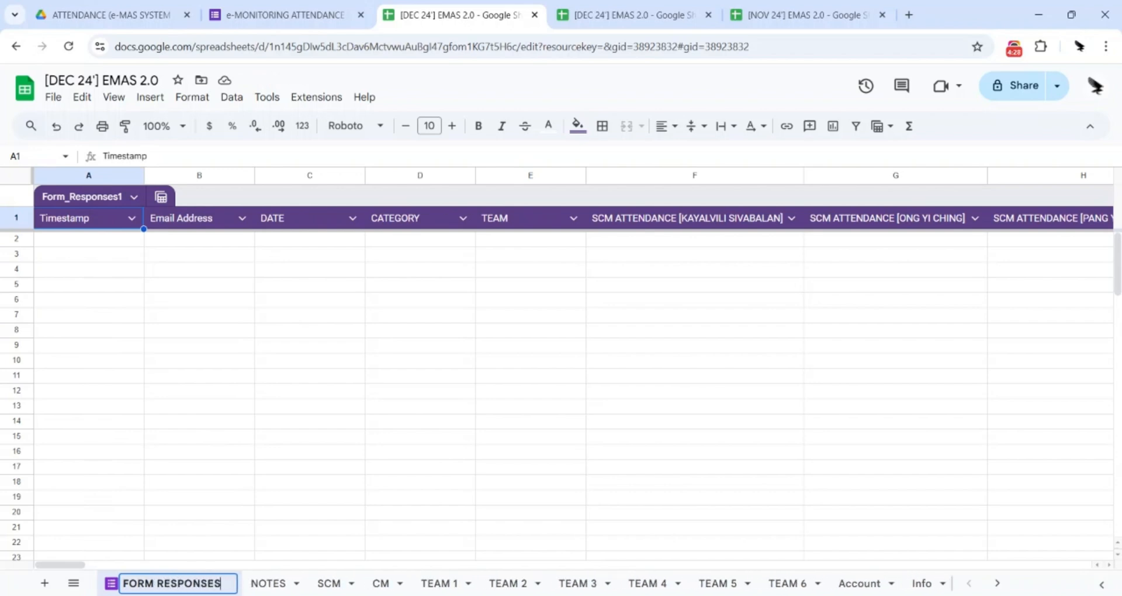
key(Return)
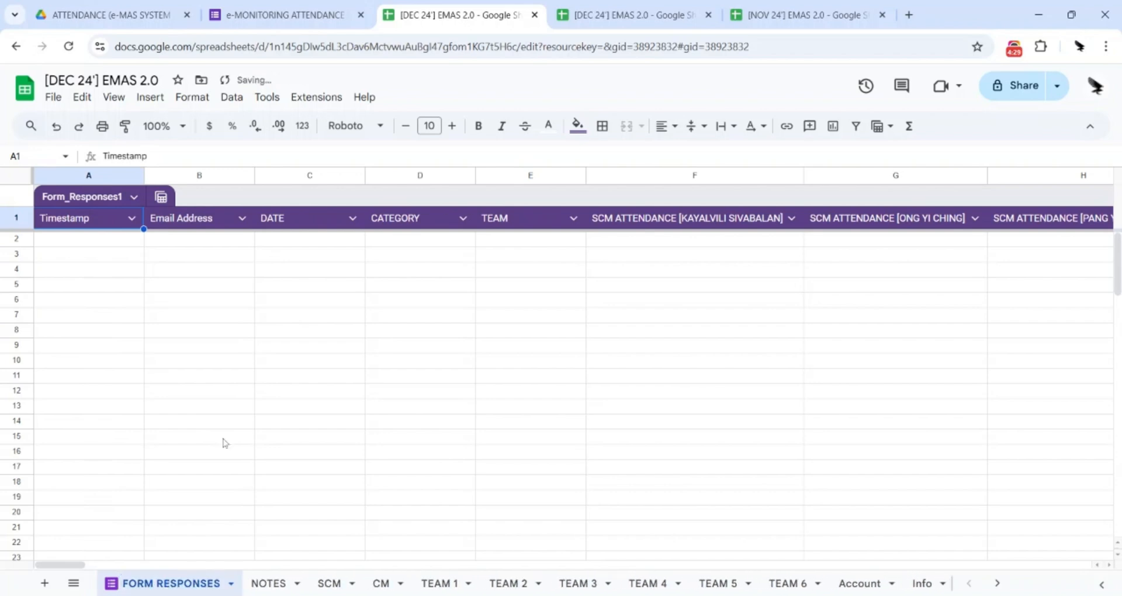
drag(204, 585, 255, 585)
Examine the FORM RESPONSES reference in the Assembly Duty Data QUERY formula in cell B31 of the SCM sheet
click(328, 583)
scroll(212, 372, down, 5)
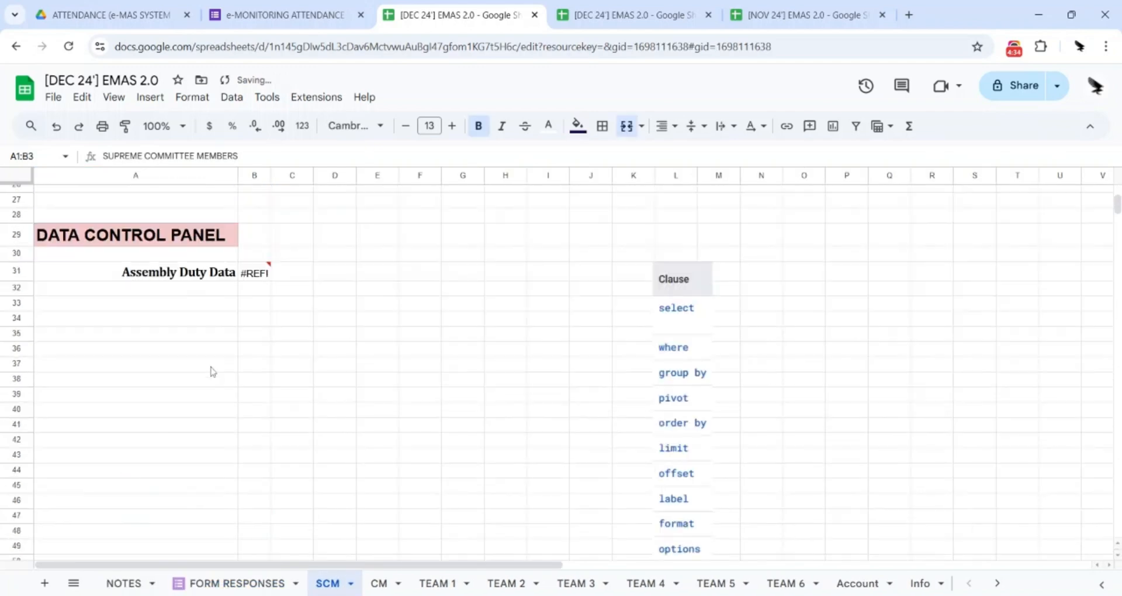
click(254, 272)
drag(145, 156, 219, 156)
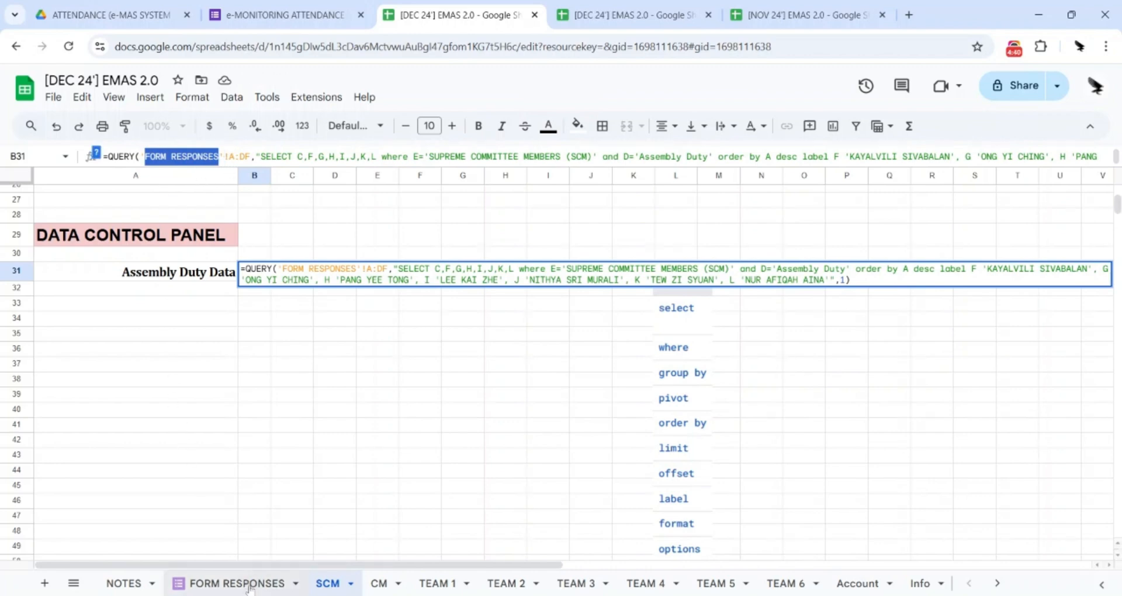
click(210, 398)
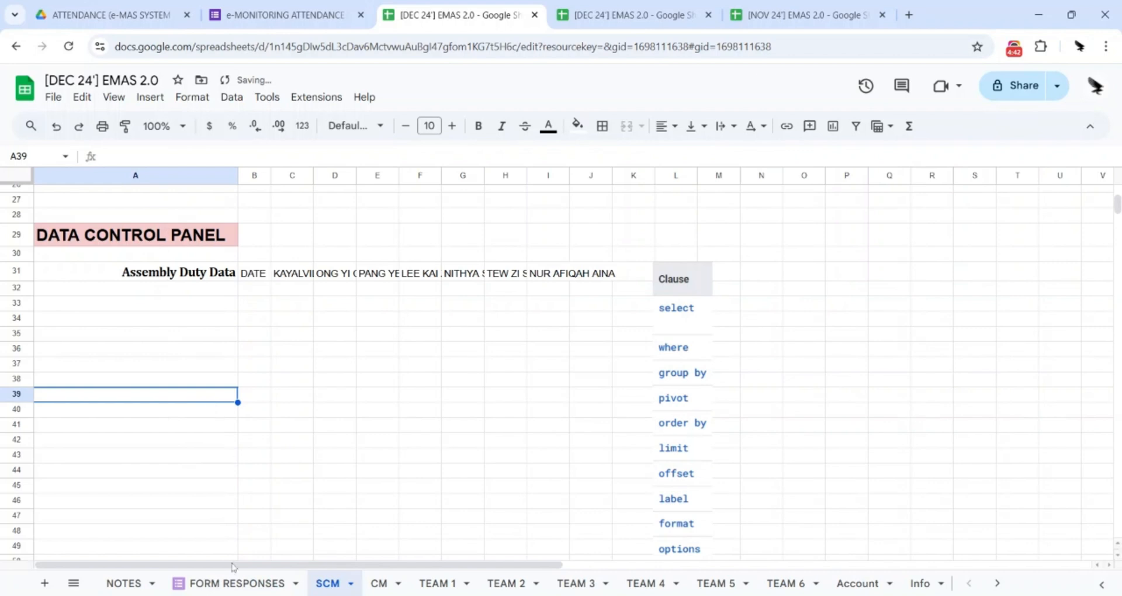
Examine column BY of the FORM RESPONSES sheet, highlighting its TEAM 4 ATTENDANCE [--*EMPTY*--] header, and return to cell A2
click(236, 583)
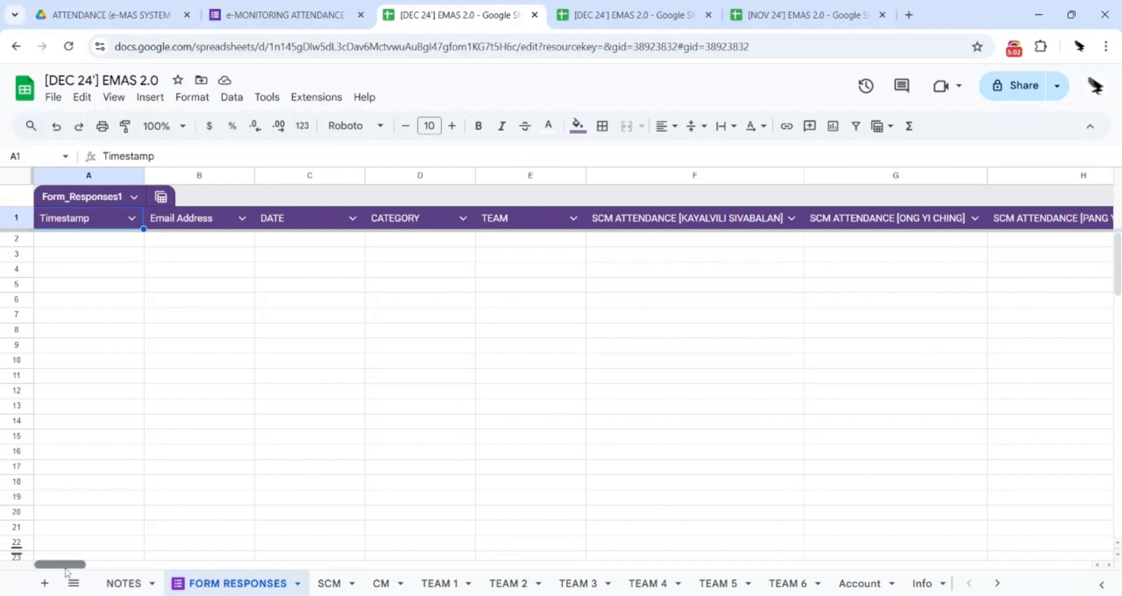
drag(65, 567, 790, 566)
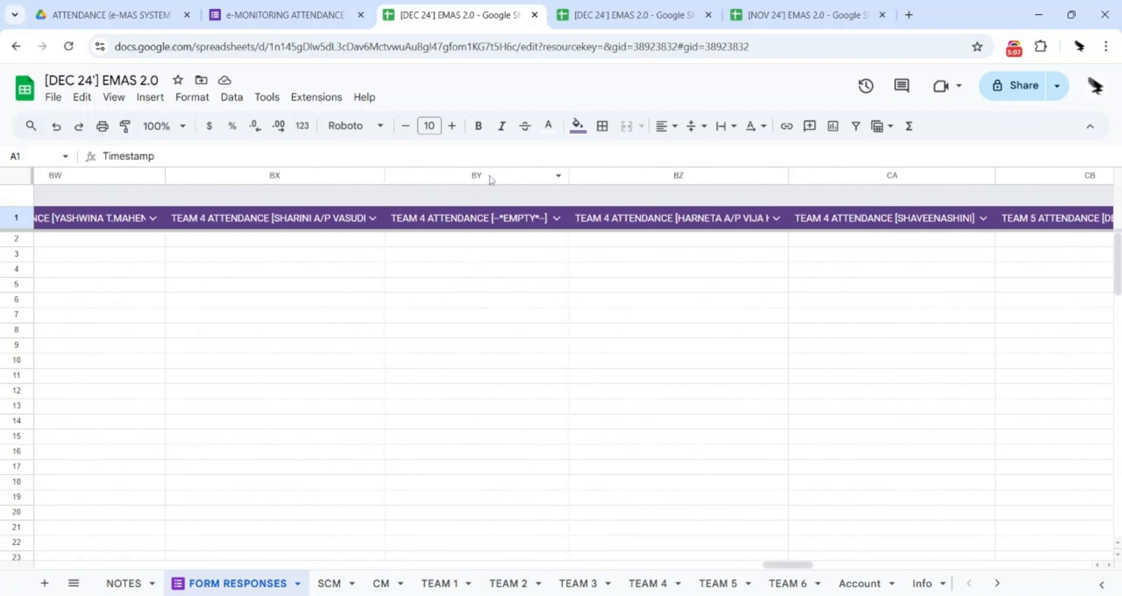
click(505, 226)
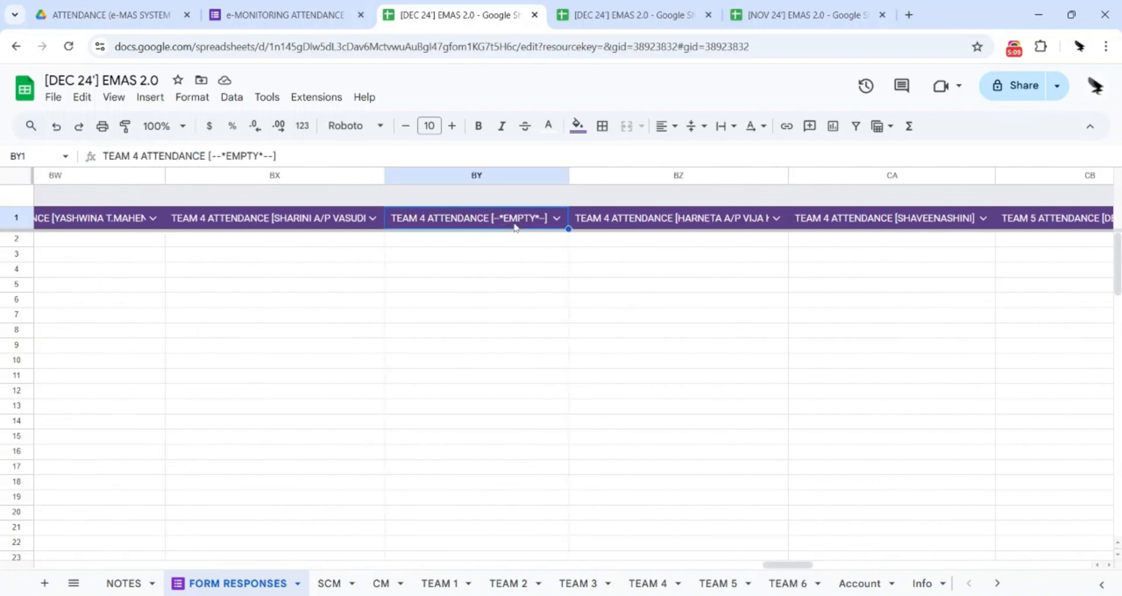
drag(288, 156, 207, 157)
click(456, 306)
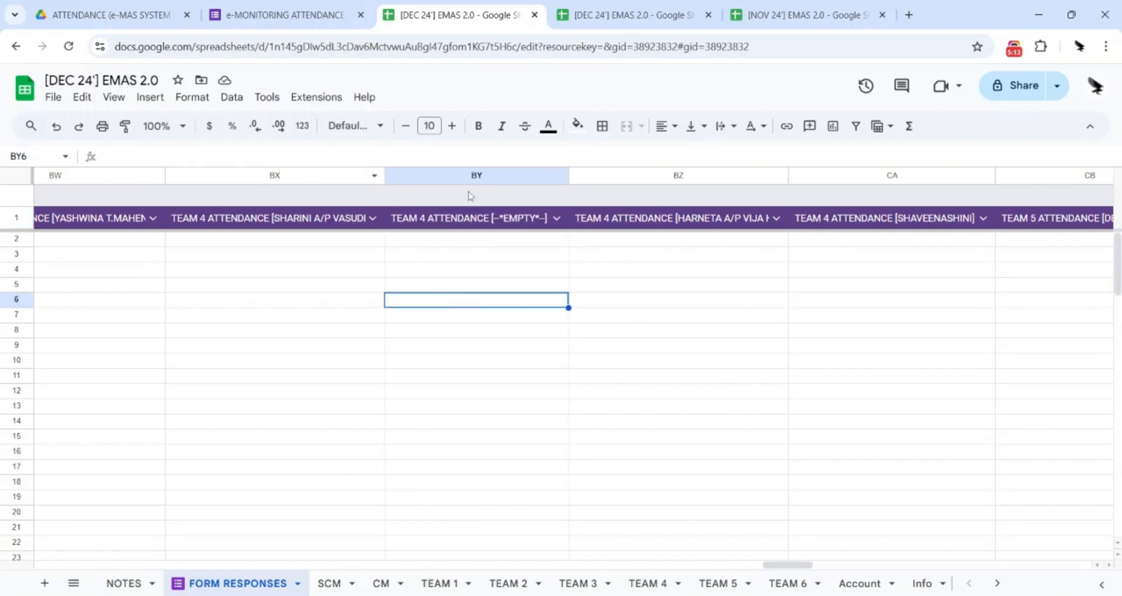
click(465, 175)
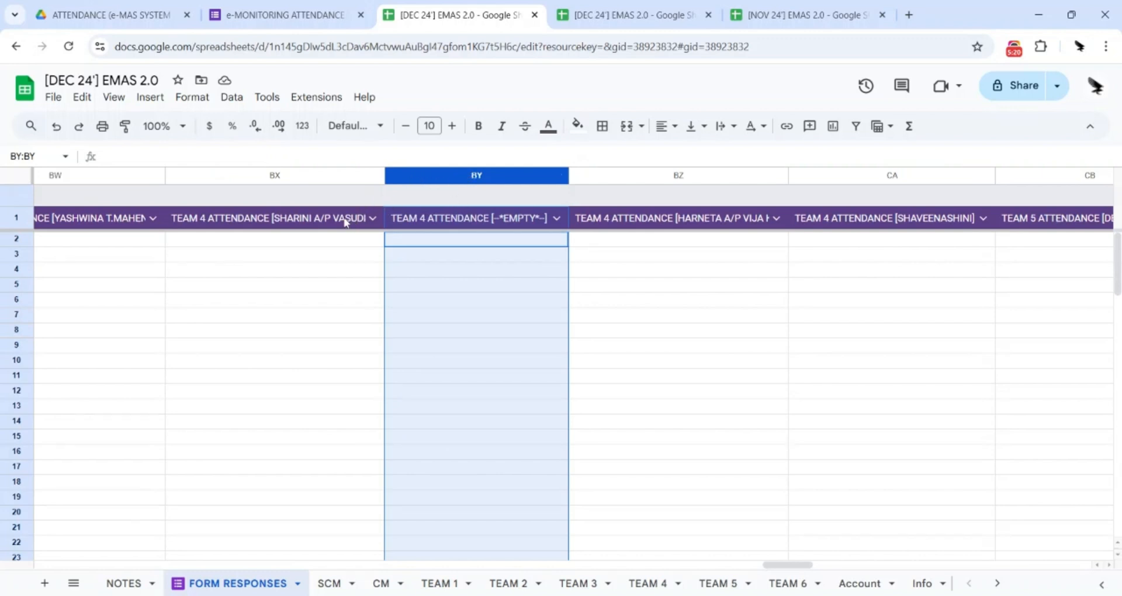
click(451, 225)
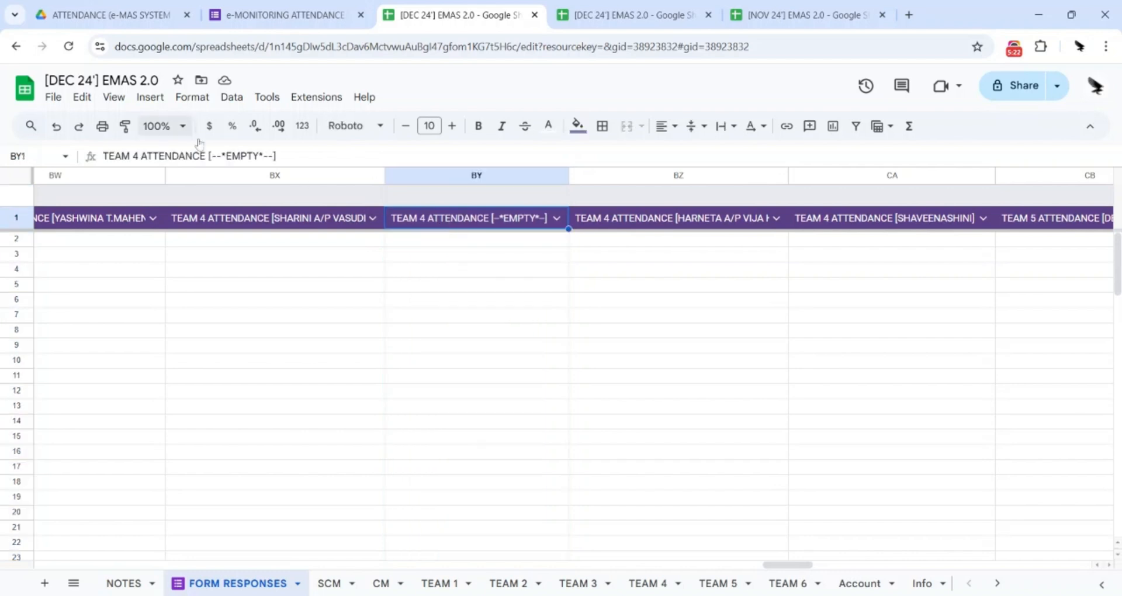
drag(232, 156, 209, 156)
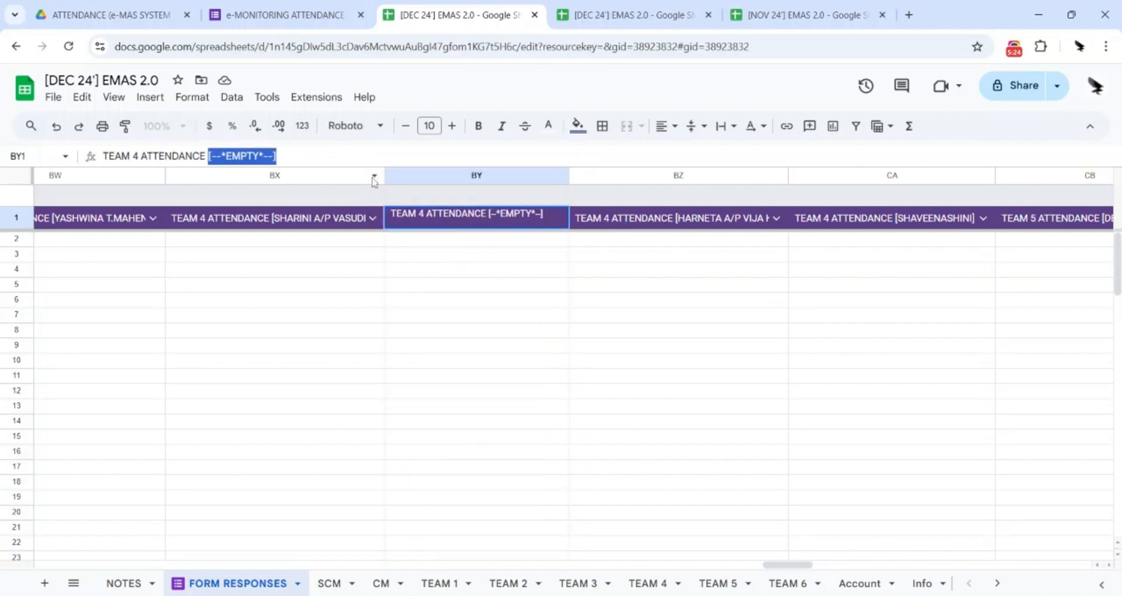
click(421, 335)
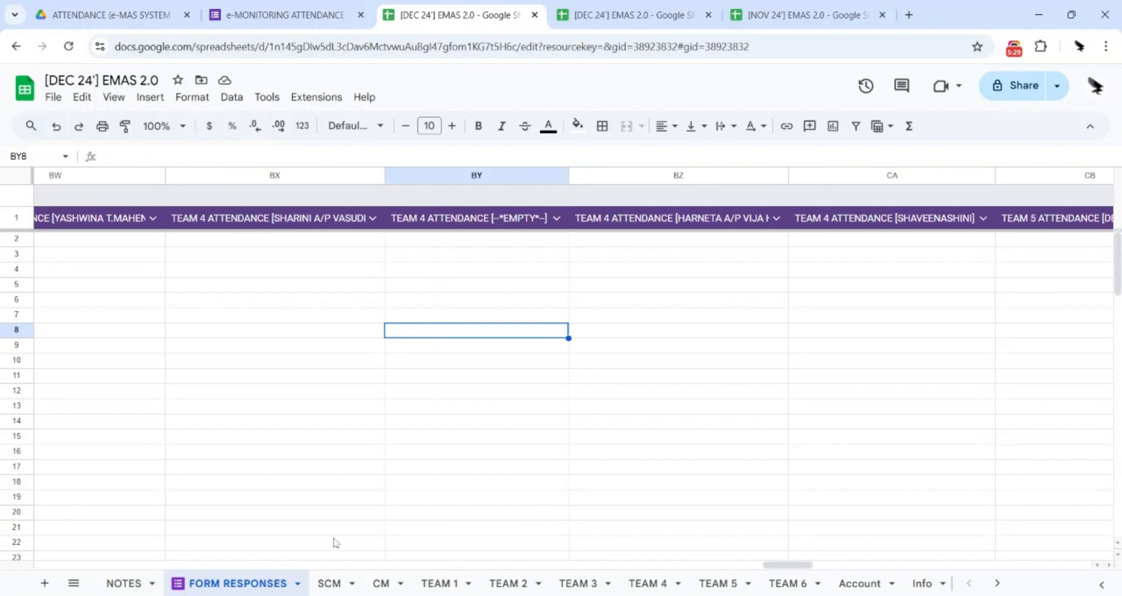
click(484, 178)
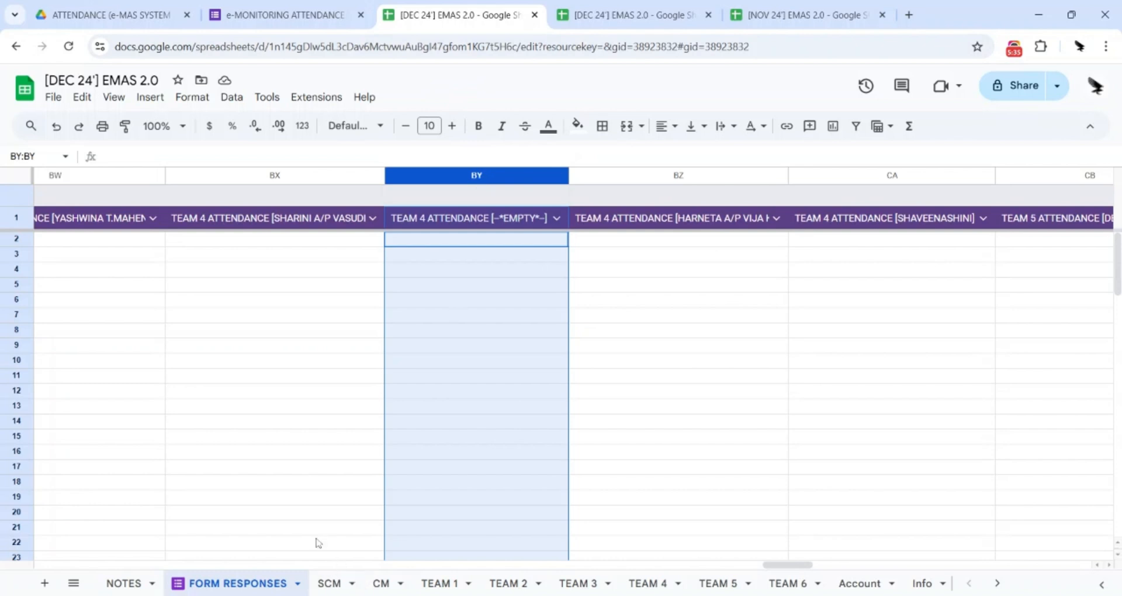
click(545, 280)
drag(789, 565, 40, 533)
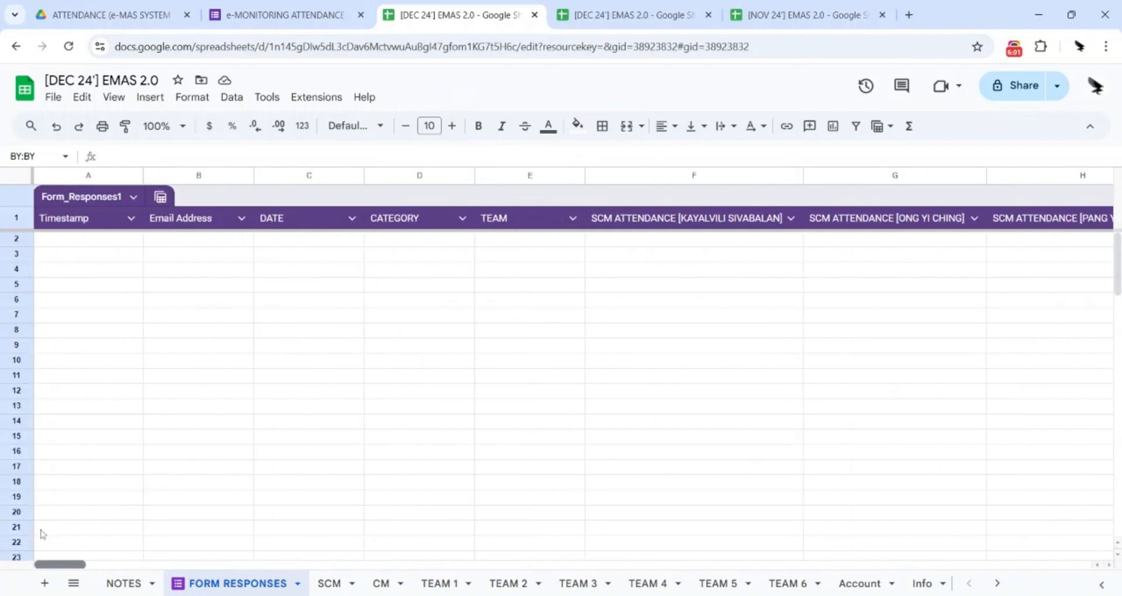
click(79, 249)
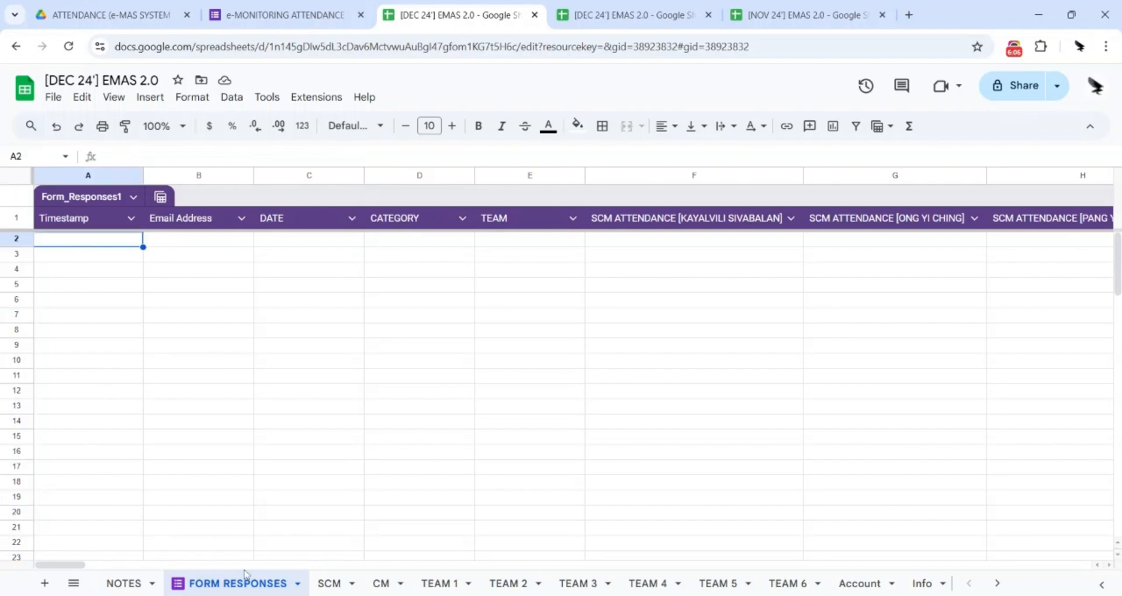
Examine the Assembly Duty Data QUERY formula in SCM cell B31 and the source columns A to F of the FORM RESPONSES sheet
click(330, 583)
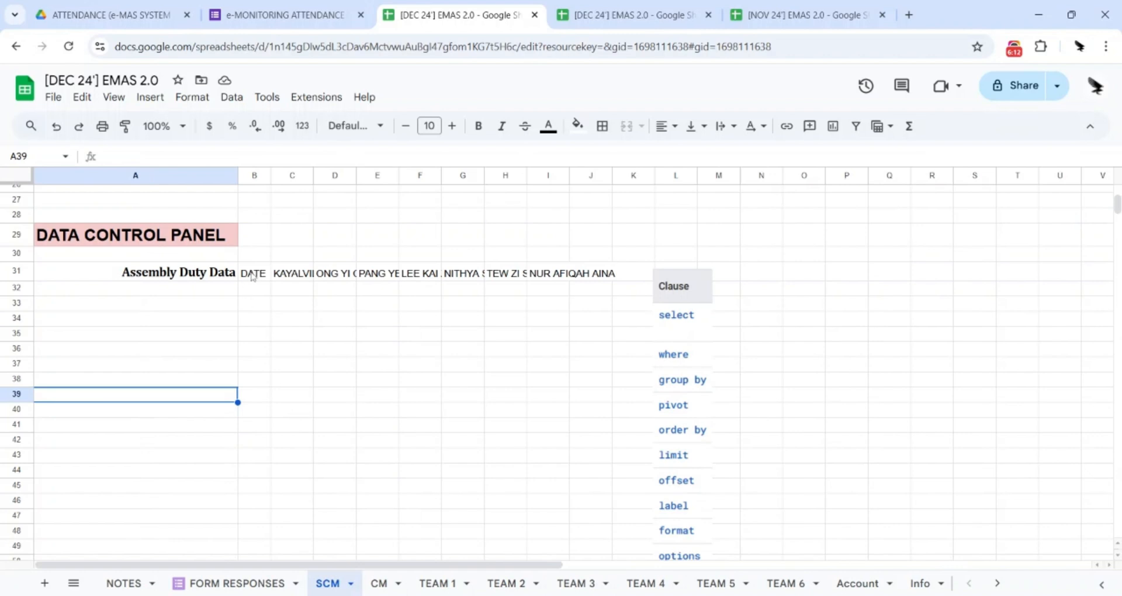
click(252, 276)
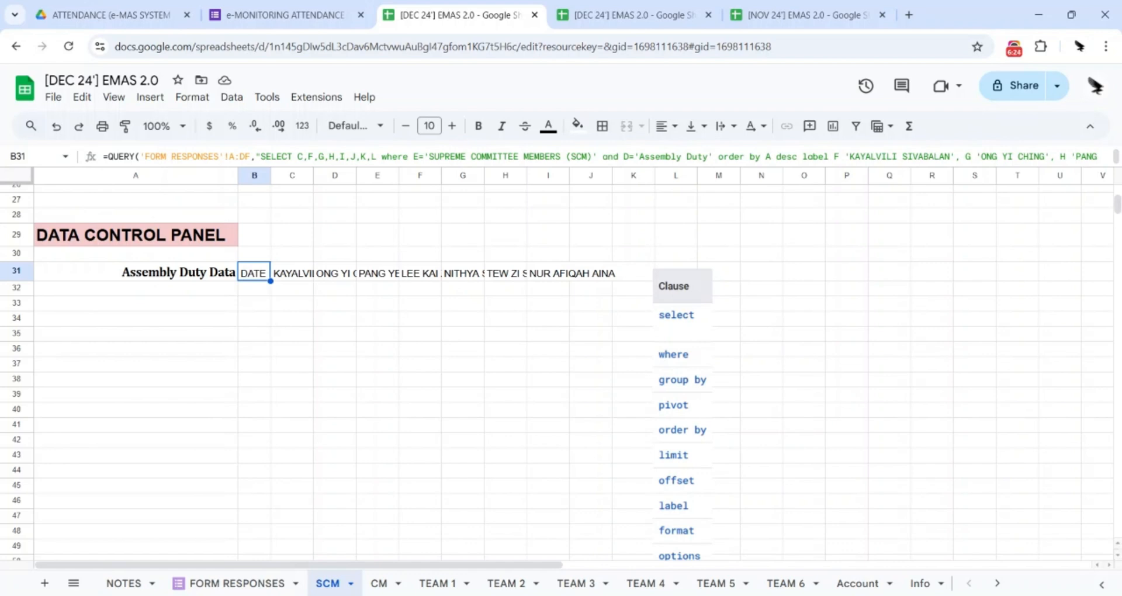
drag(105, 158, 592, 166)
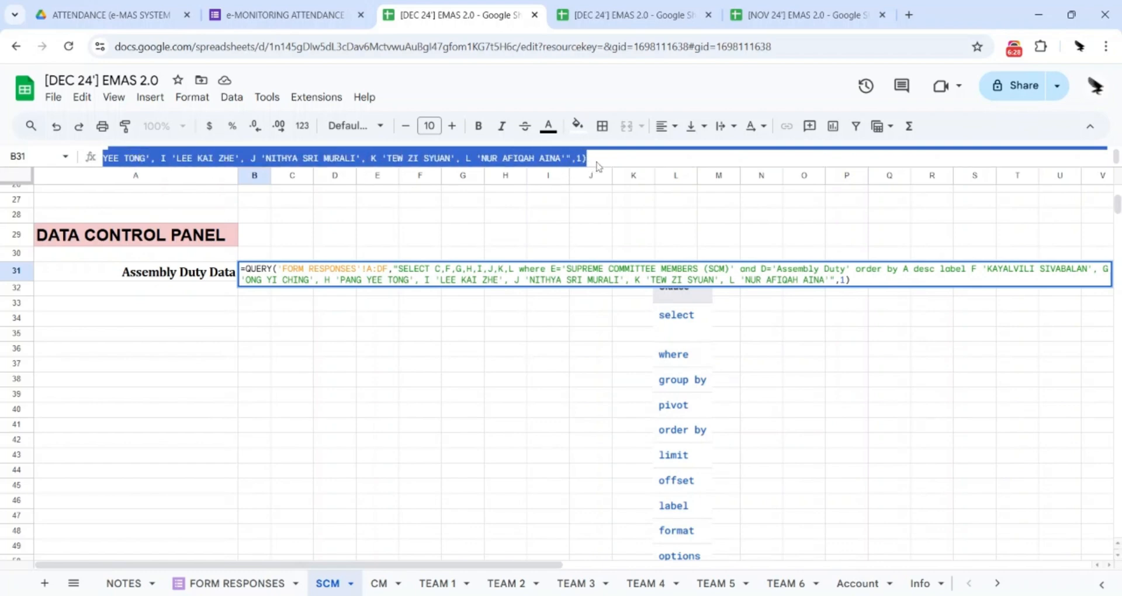
click(596, 163)
click(234, 583)
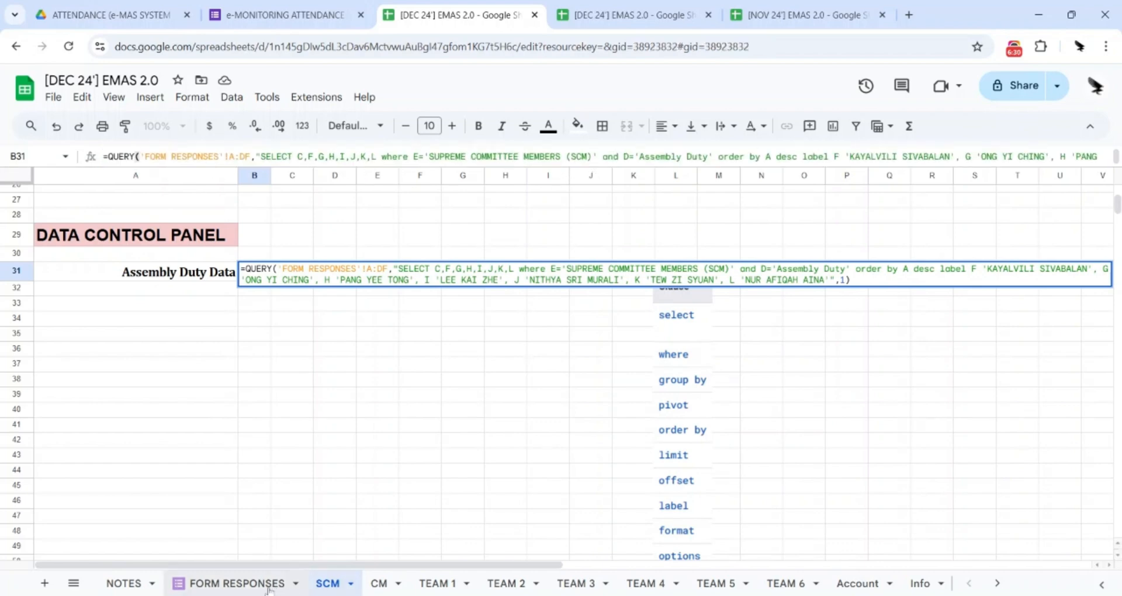
drag(111, 177, 632, 178)
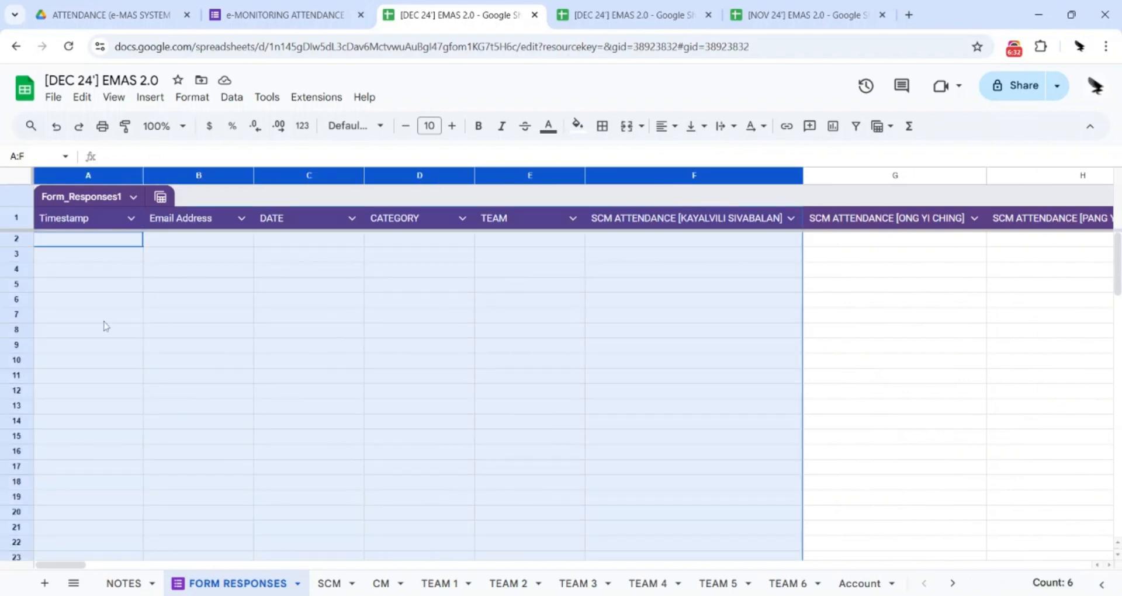
click(87, 330)
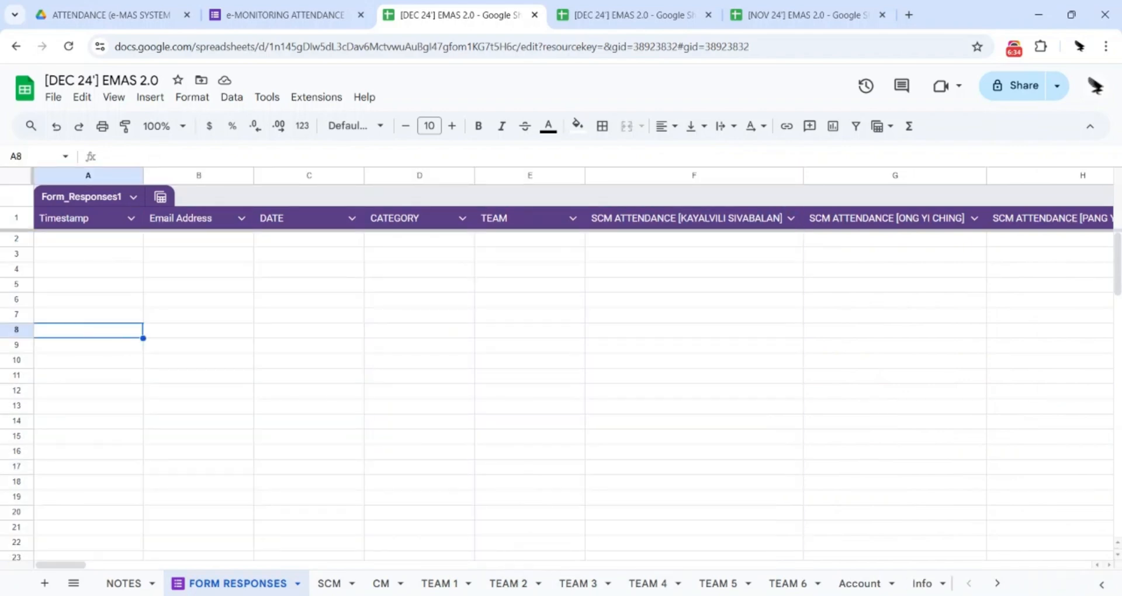
Examine the TEAM 4 ATTENDANCE headers in the FORM RESPONSES sheet, including those in columns BZ and CA
click(329, 584)
click(380, 583)
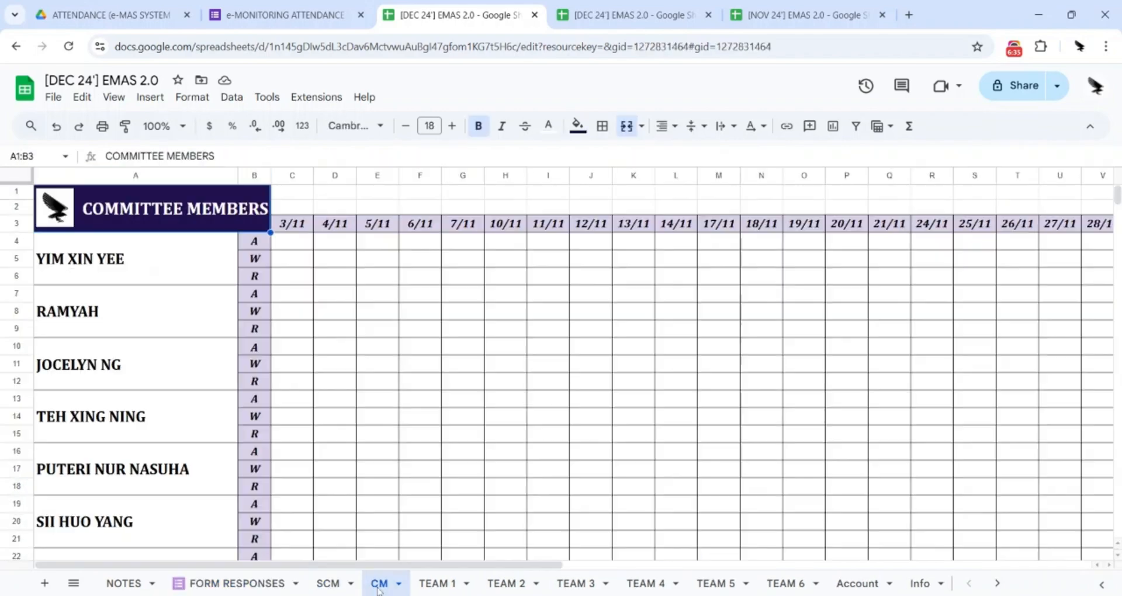
click(328, 584)
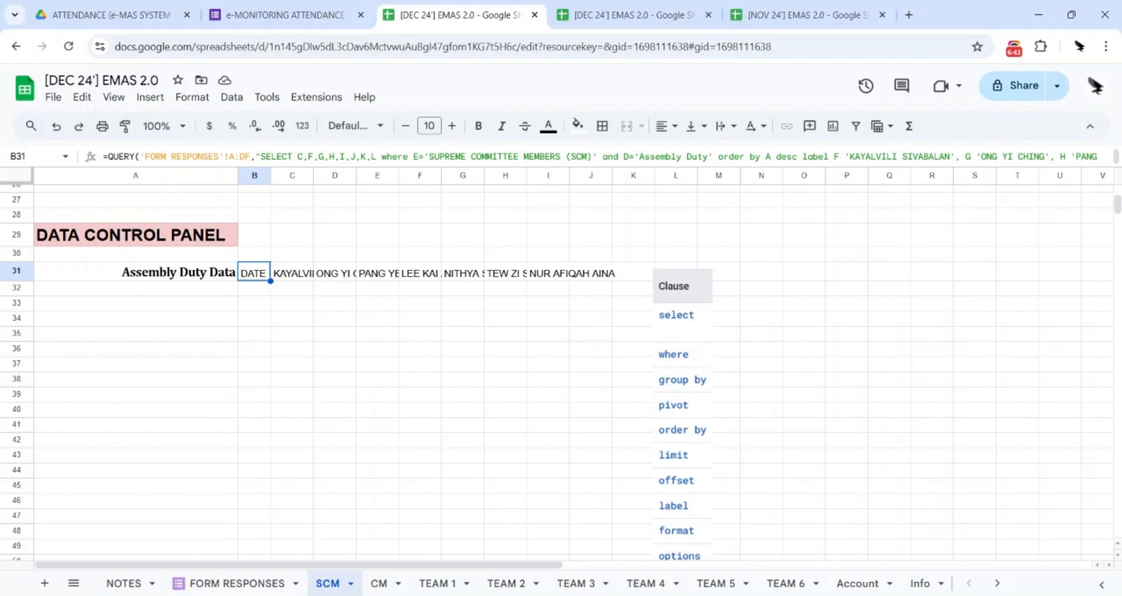
click(646, 585)
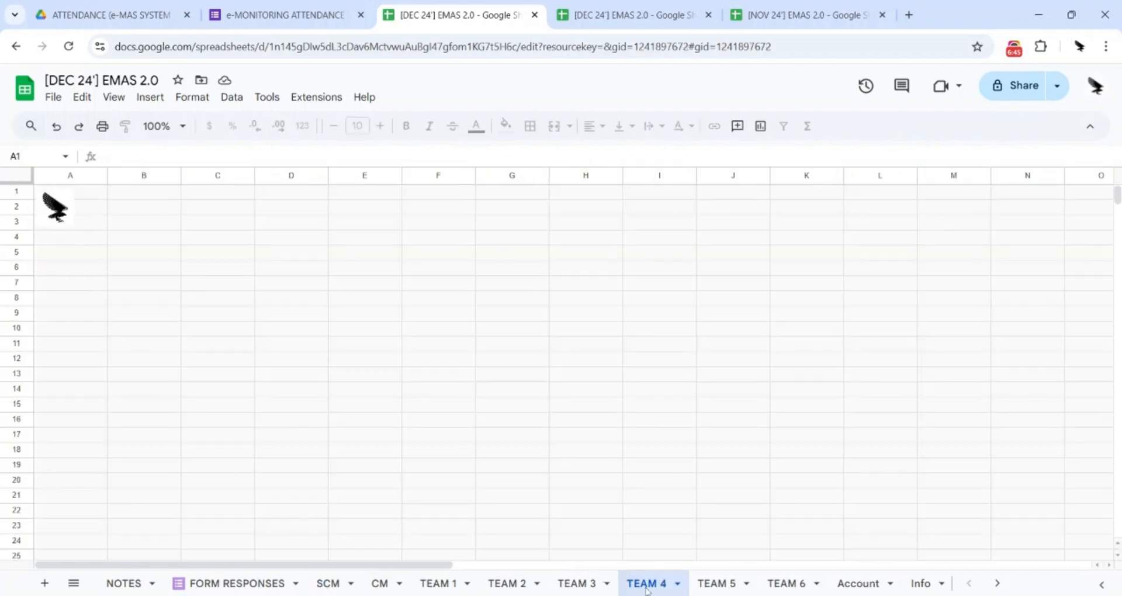
click(228, 584)
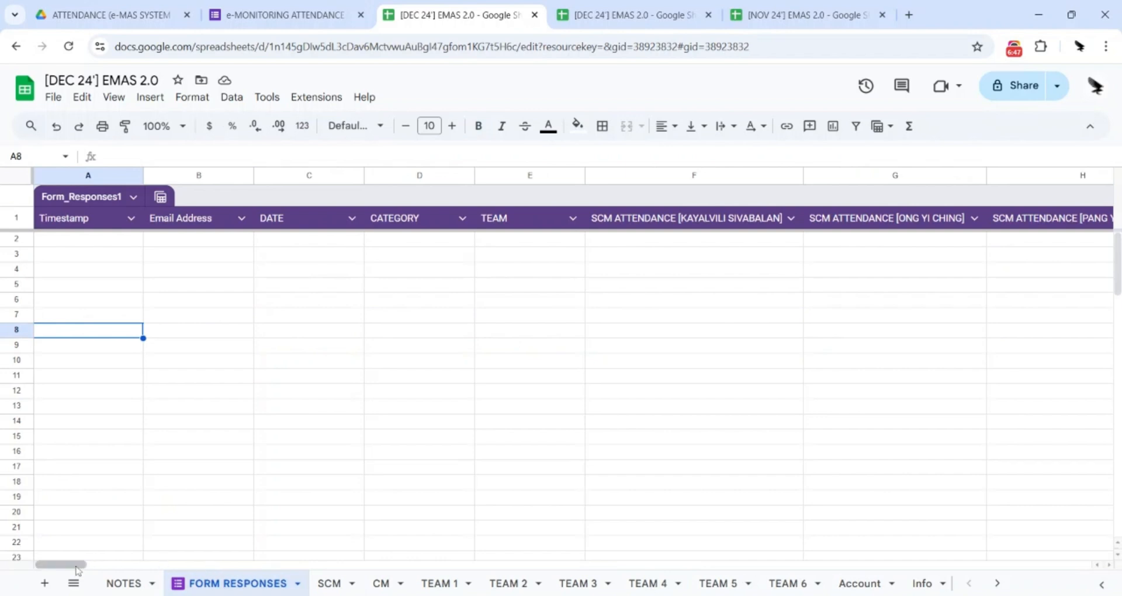
scroll(295, 565, right, 10)
scroll(295, 565, right, 20)
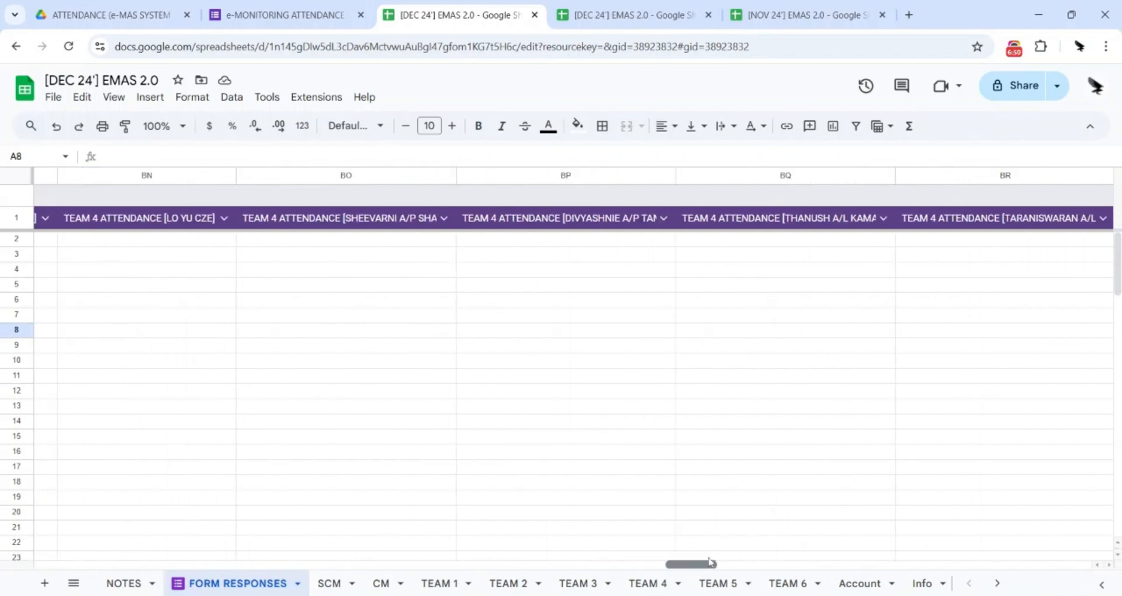
drag(723, 562, 801, 569)
click(400, 218)
click(797, 219)
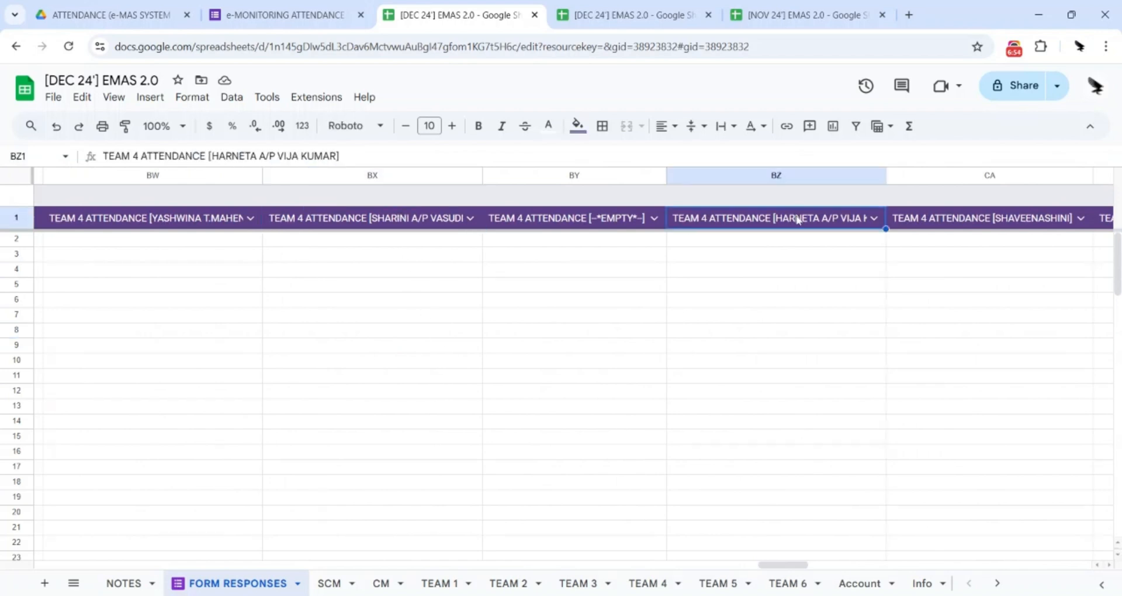
click(939, 227)
Re-enter the Assembly Duty Data QUERY formula in cell B52 of the TEAM 4 sheet to refresh its 'FORM RESPONSES'!A:DF reference
click(648, 583)
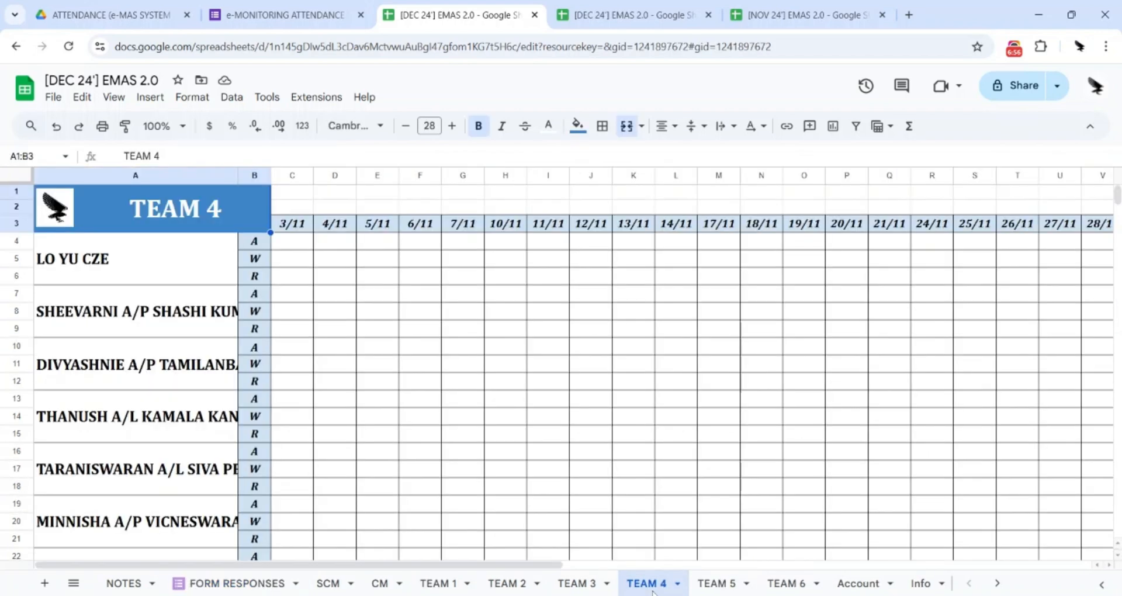
scroll(293, 221, down, 12)
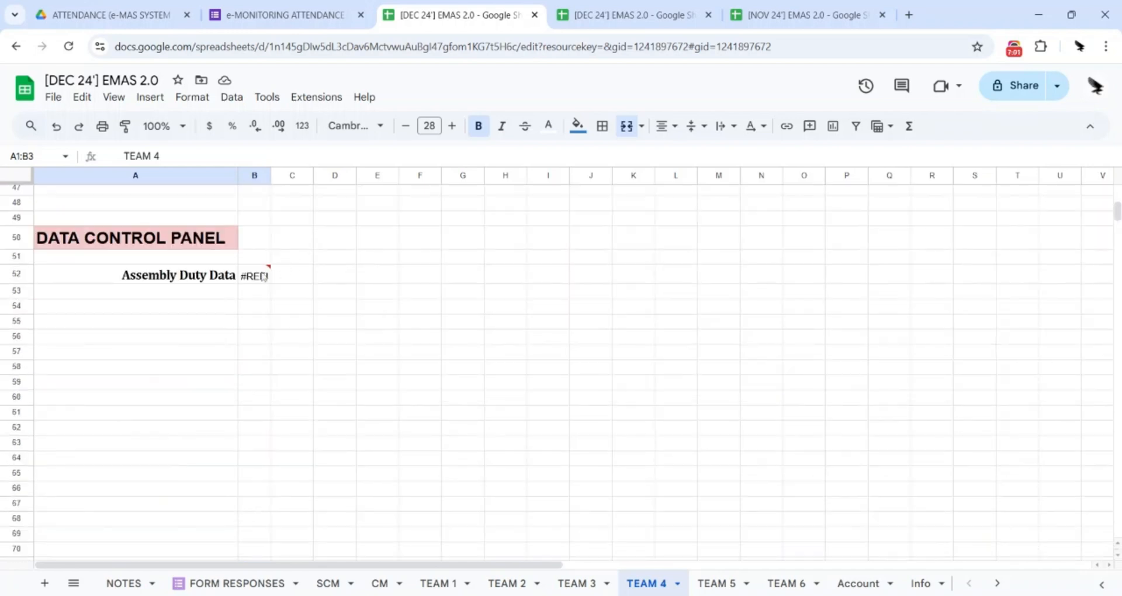
mouse_move(257, 278)
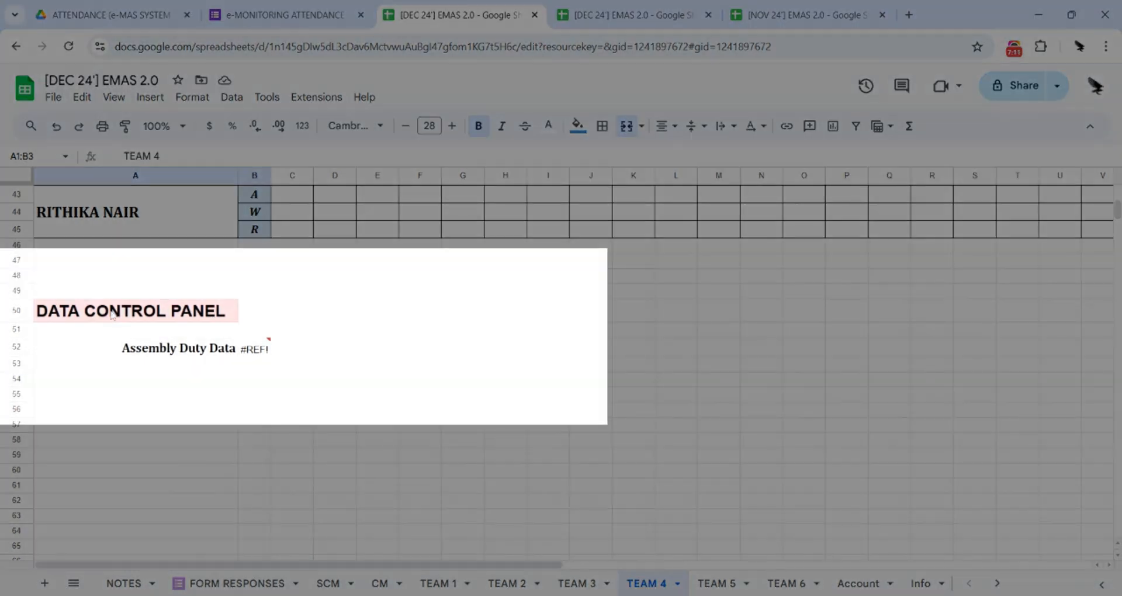
click(258, 353)
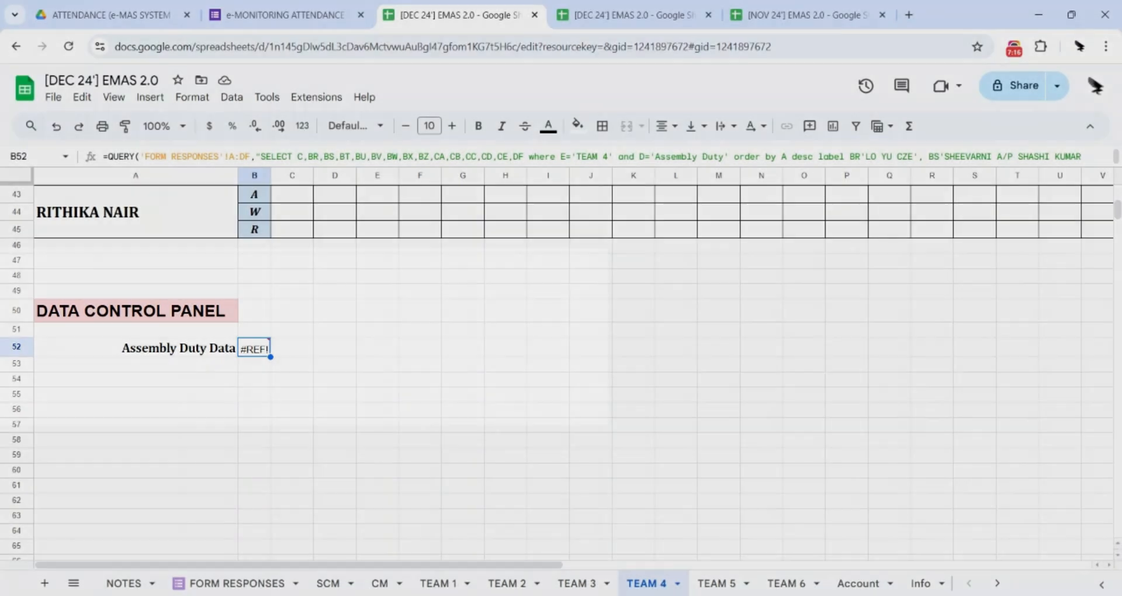
mouse_move(255, 349)
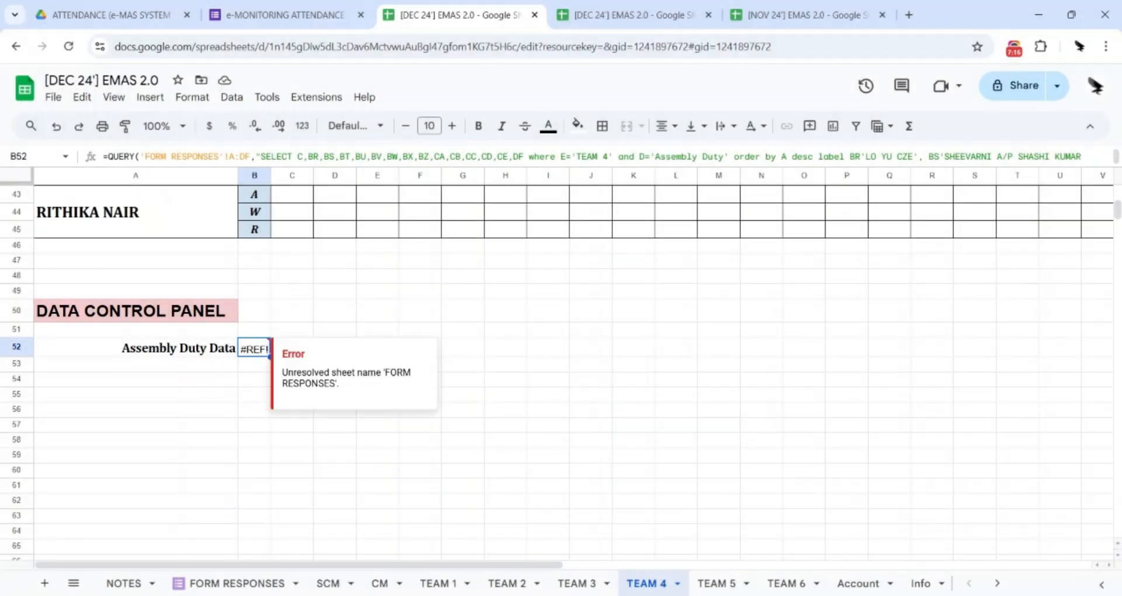
drag(140, 157, 256, 158)
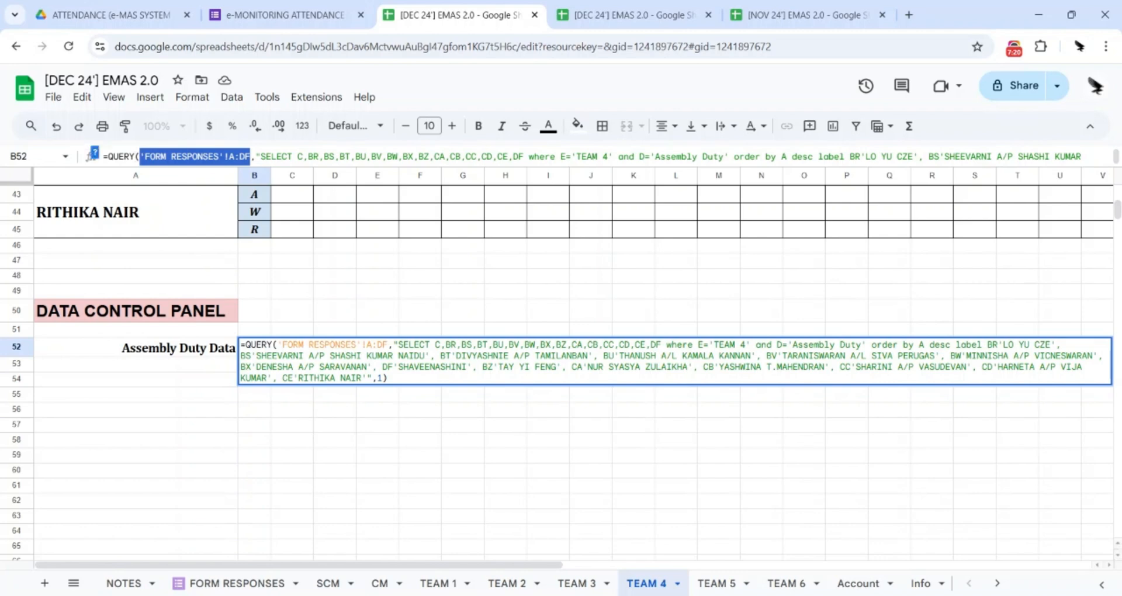
click(263, 157)
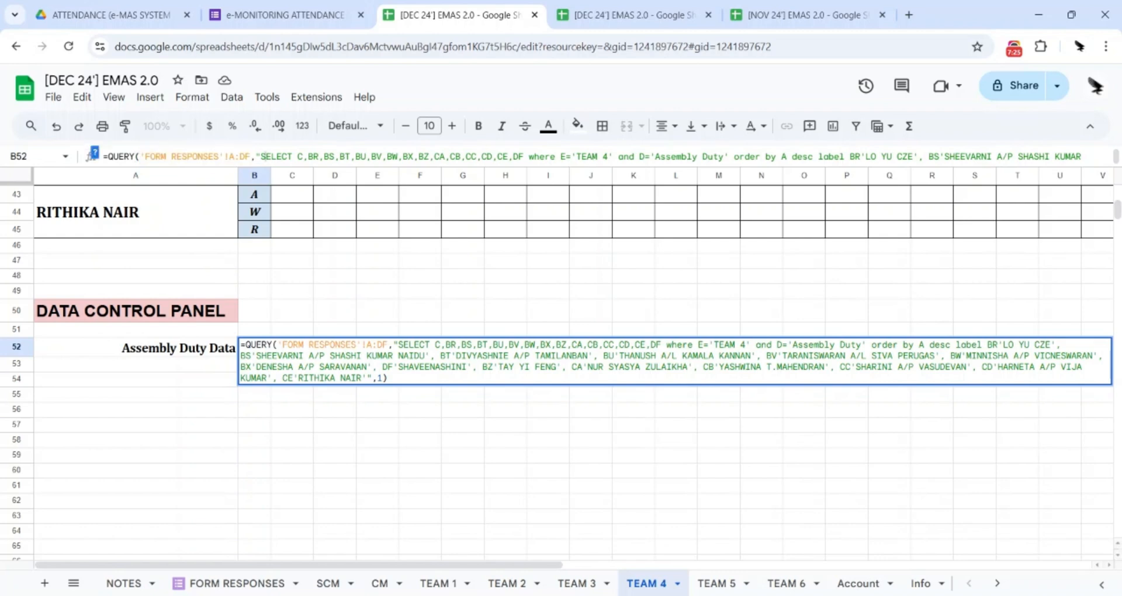
drag(251, 156, 145, 157)
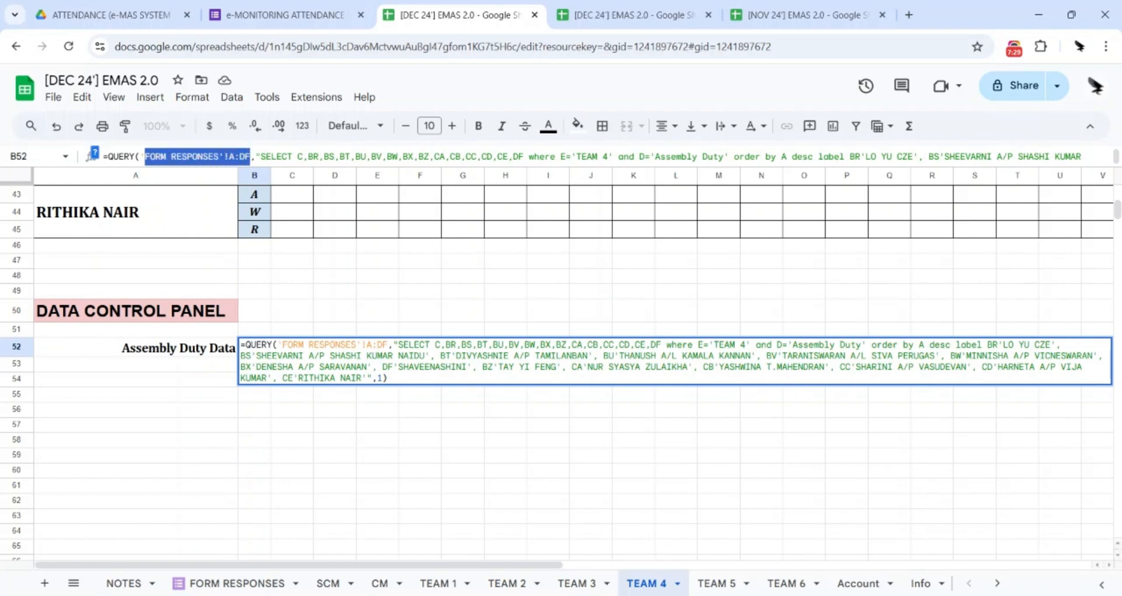
click(258, 157)
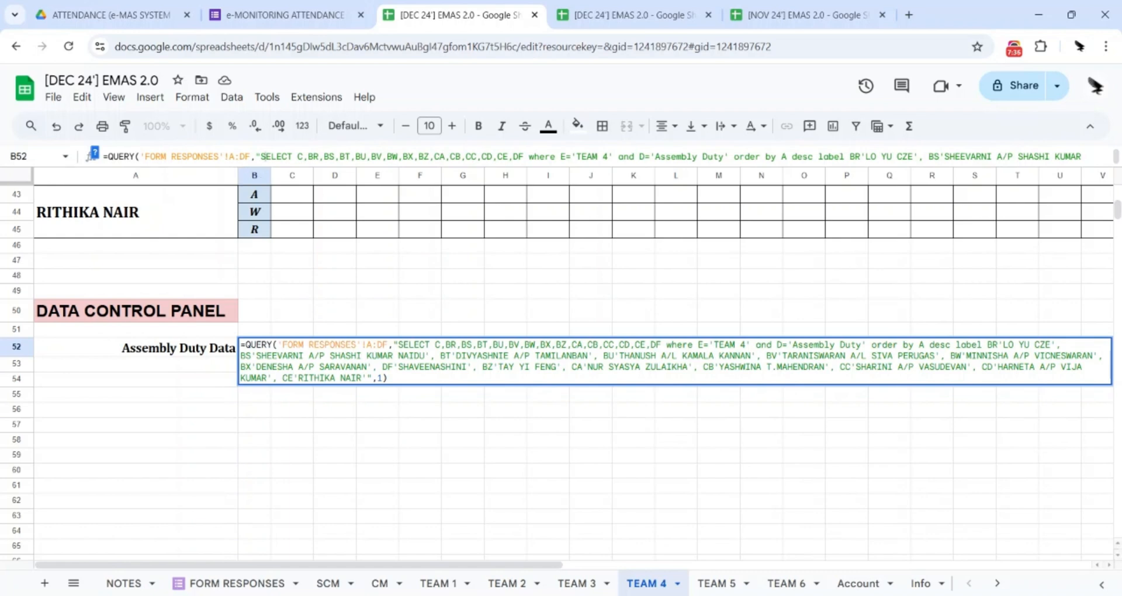
key(Return)
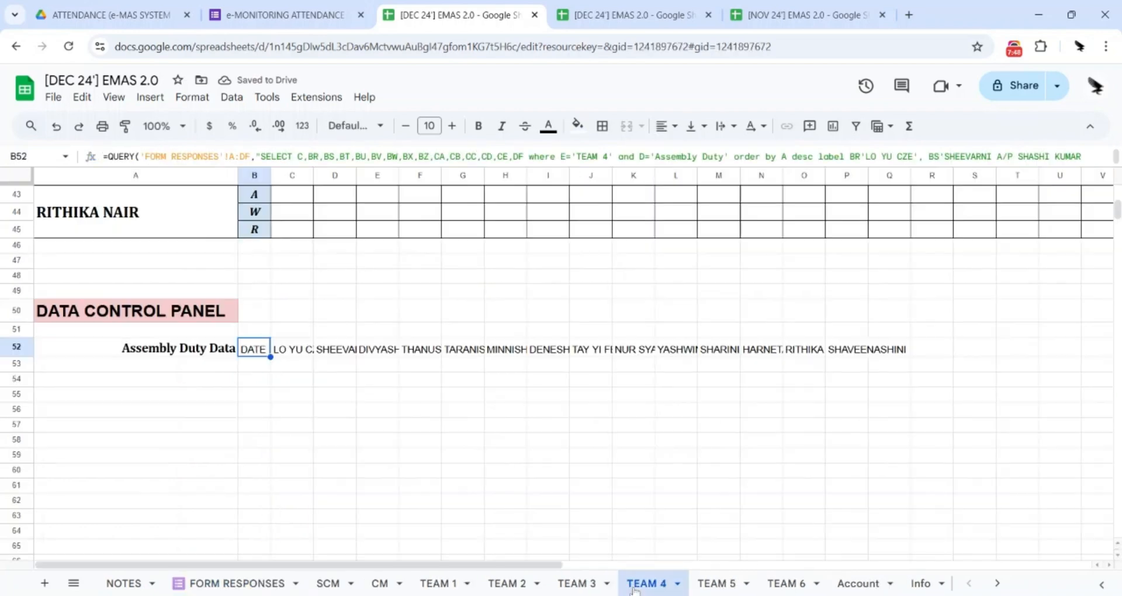
Check the range of TEAM 4 ATTENDANCE columns in FORM RESPONSES, selecting the first column BN and the last column CA
drag(119, 157, 250, 153)
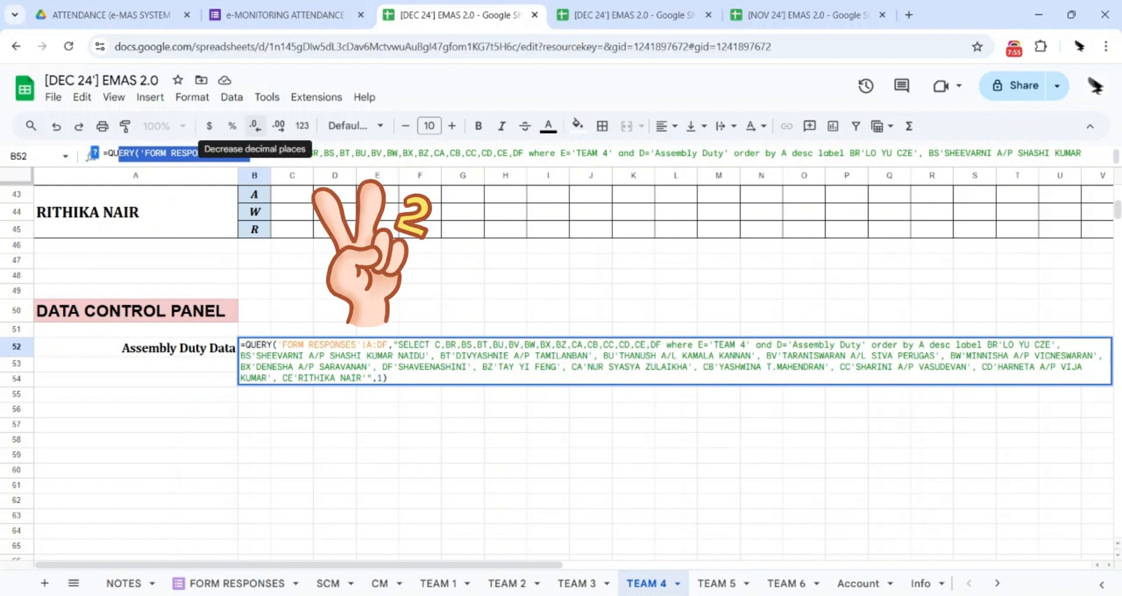
click(206, 578)
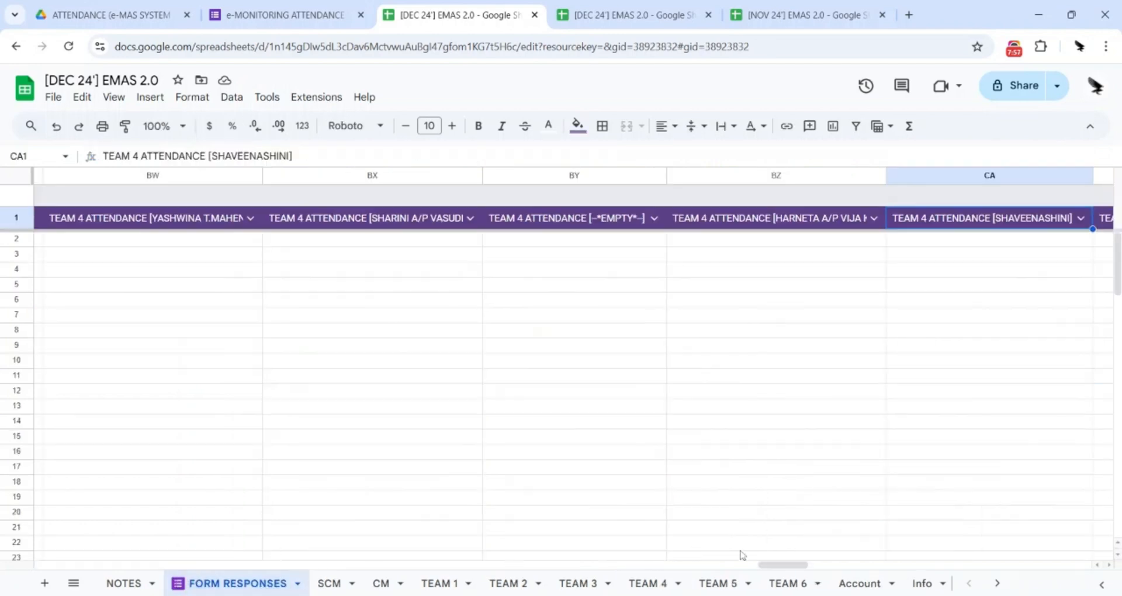
mouse_move(786, 567)
mouse_down()
mouse_move(601, 573)
mouse_move(865, 565)
mouse_move(801, 565)
mouse_up()
click(691, 179)
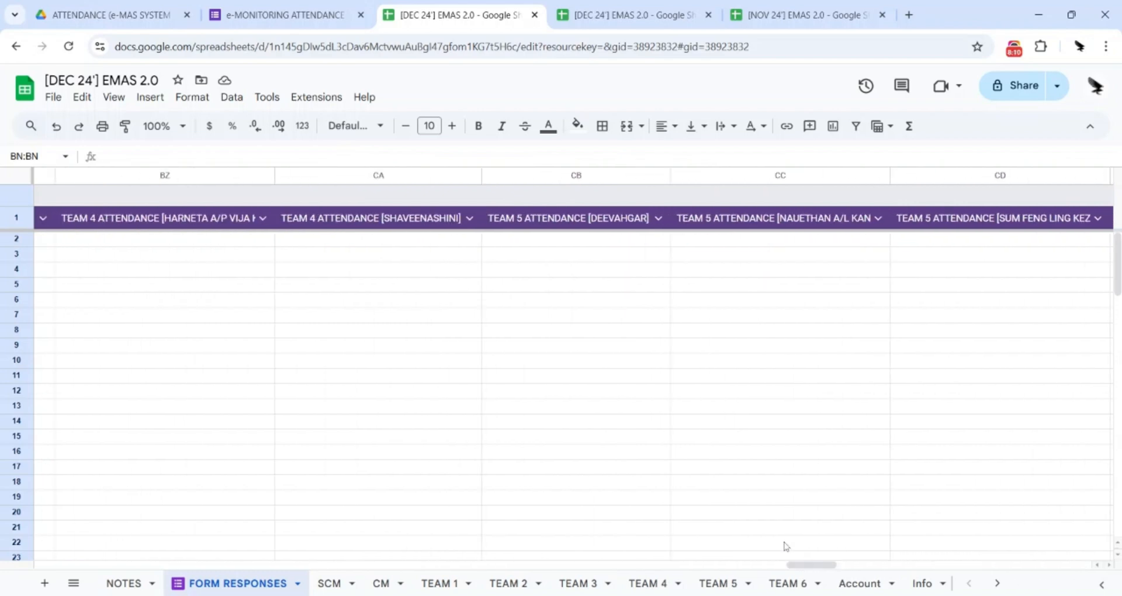
click(376, 172)
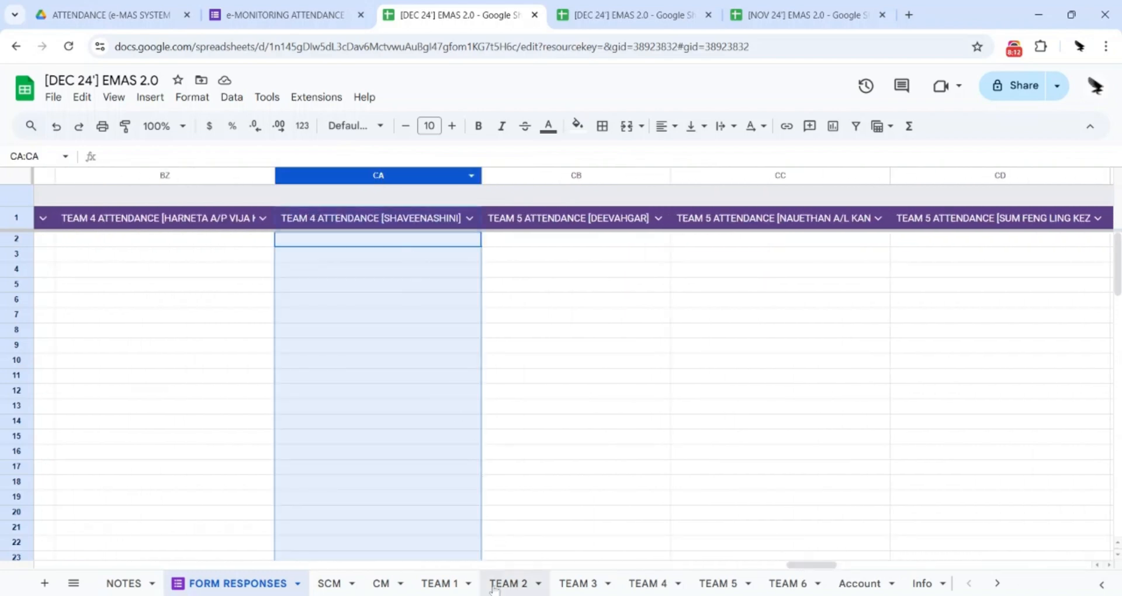
Set the SELECT list of the Assembly Duty Data QUERY in TEAM 4 cell B52 to C,BN,BO,BP,BQ,BR,BS,BT,BU,BV,BW,BX,BZ,CA
click(658, 583)
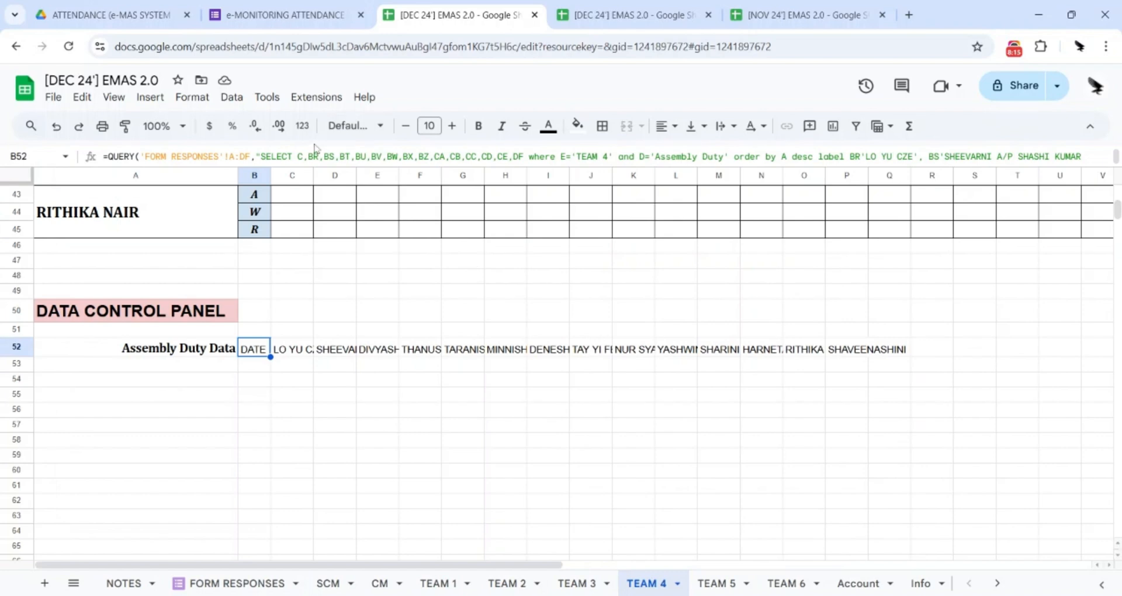
drag(307, 156, 524, 156)
click(308, 156)
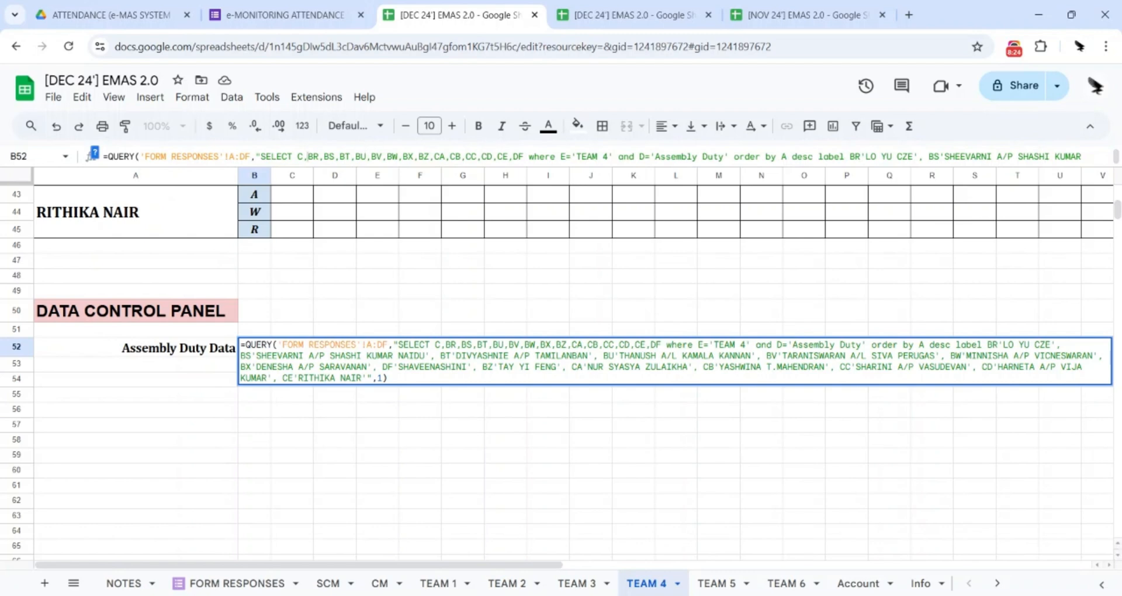
text(BN,)
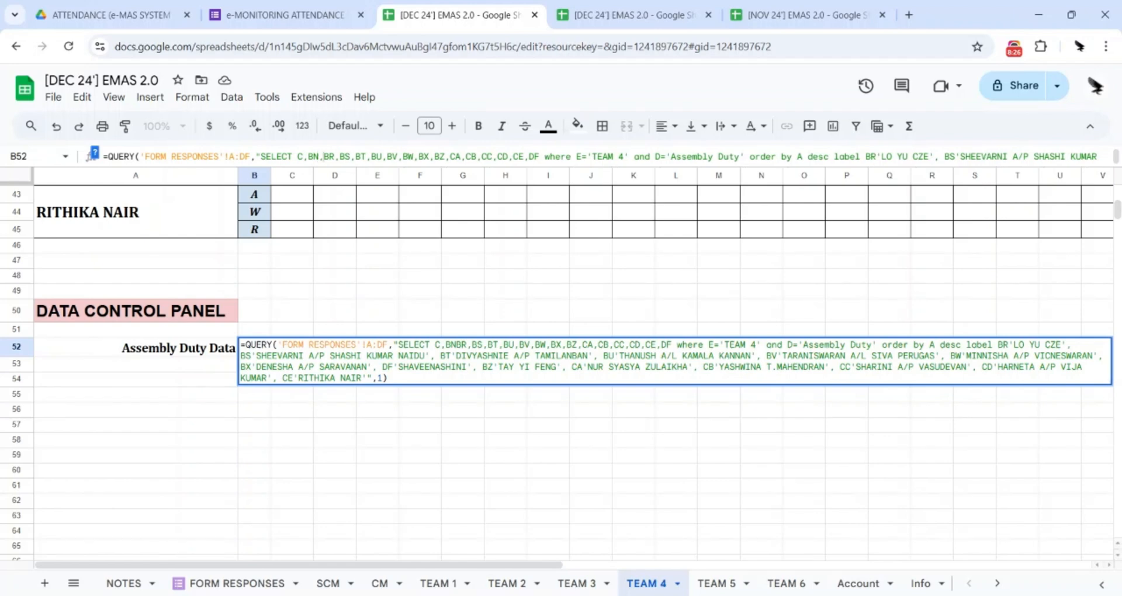
text(BO,B)
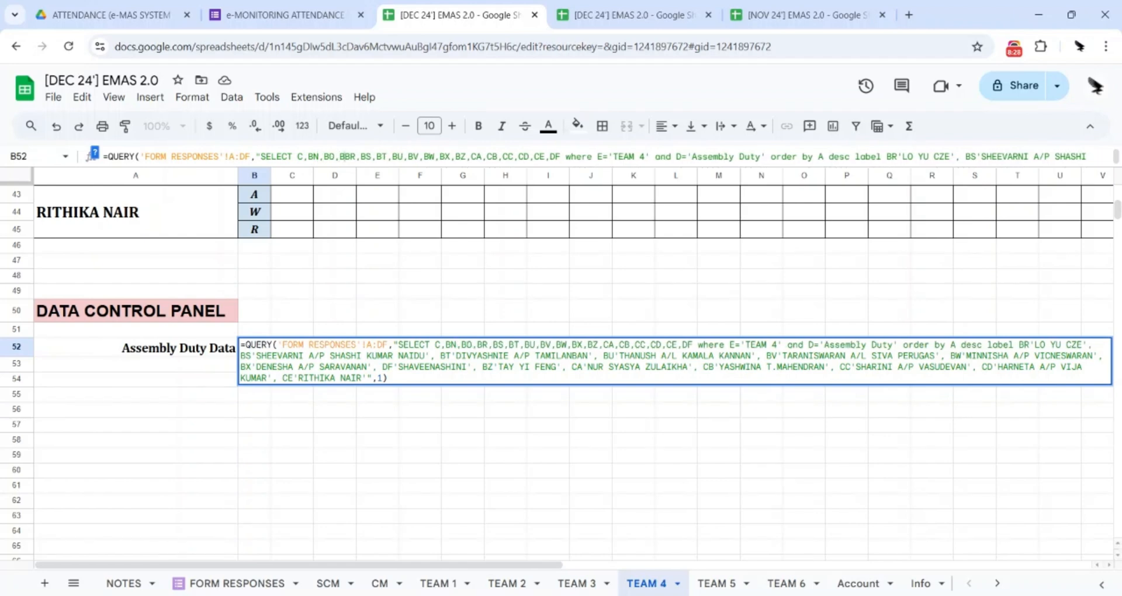
text(P,BQ,)
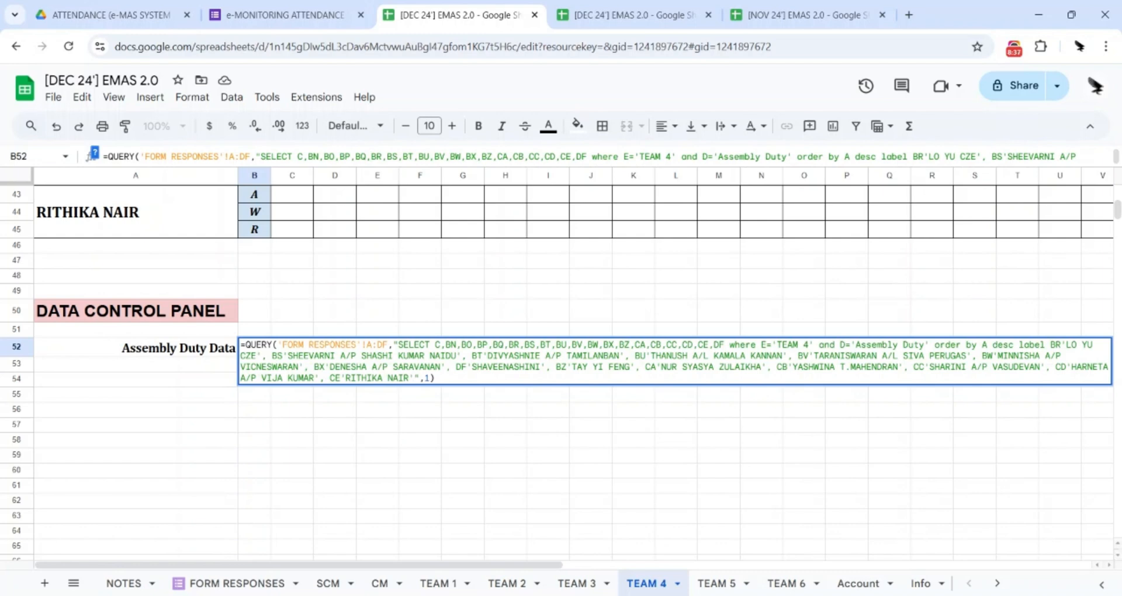
drag(308, 157, 508, 156)
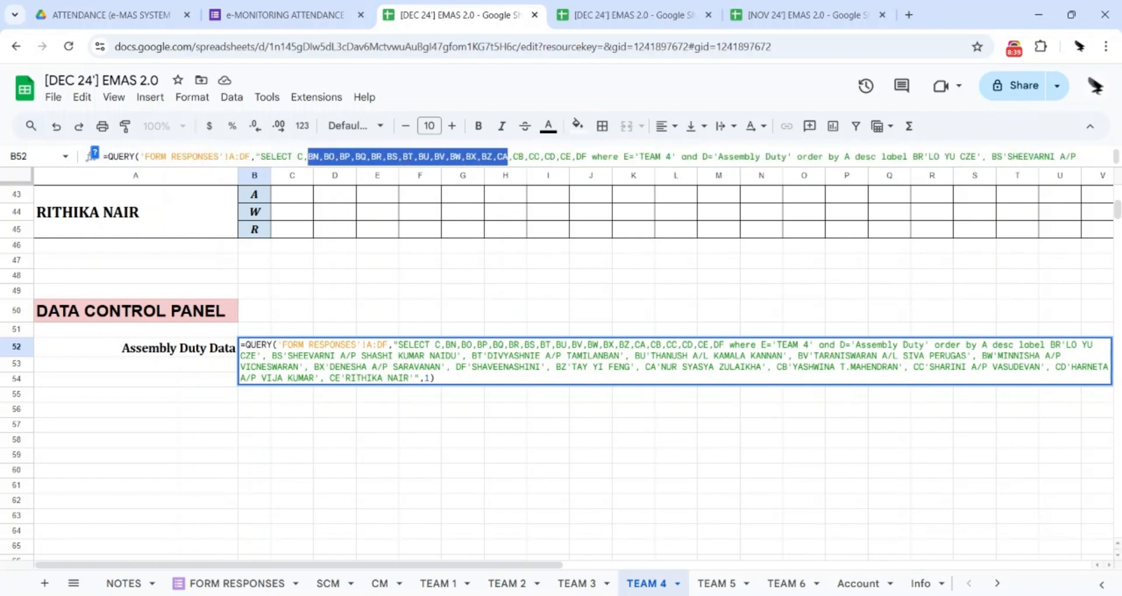
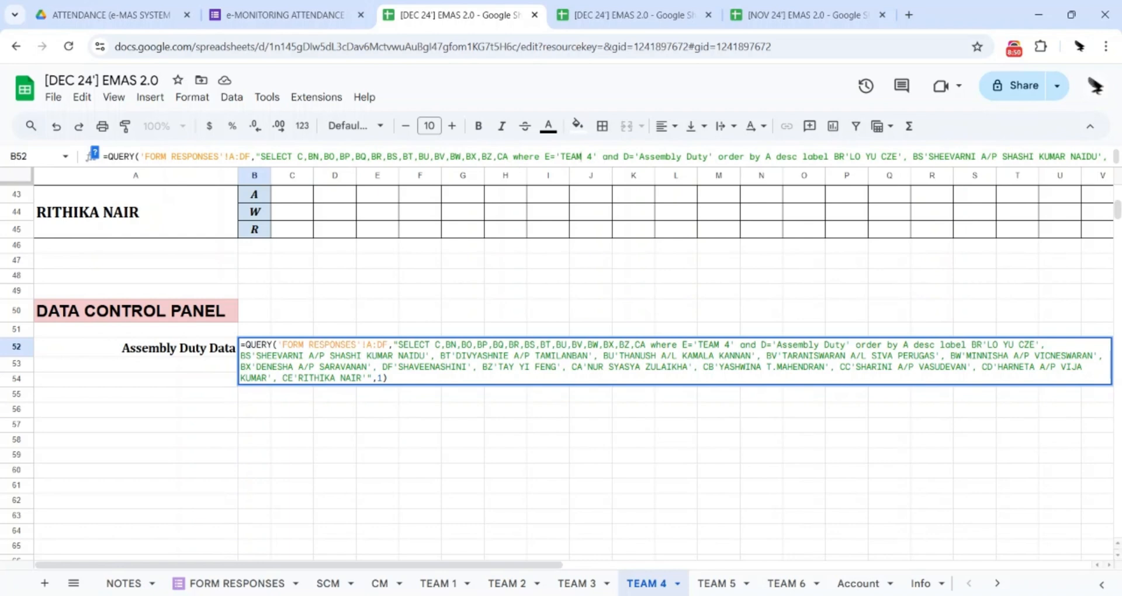
drag(713, 157, 513, 151)
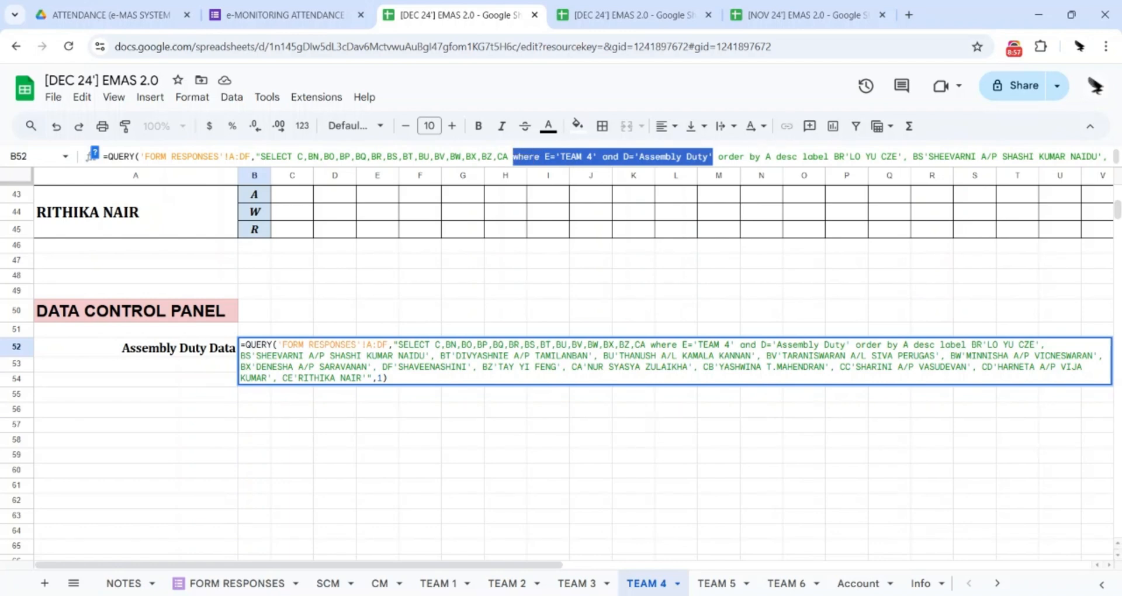
drag(798, 157, 713, 156)
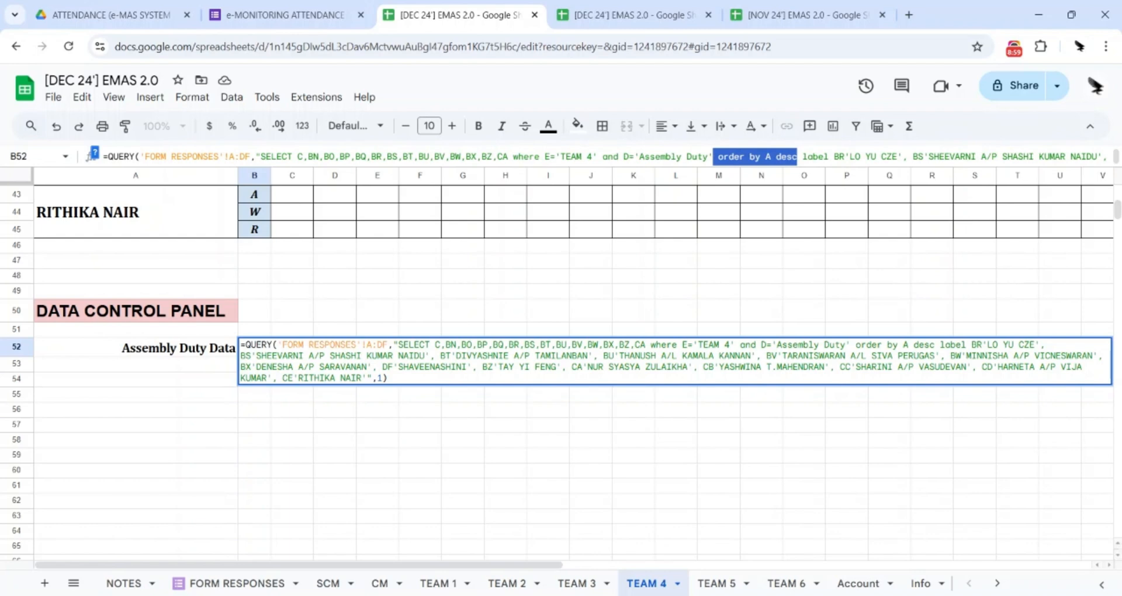
Change the column letters of the first three name labels in the B52 QUERY formula to BN, BO and BP
click(845, 157)
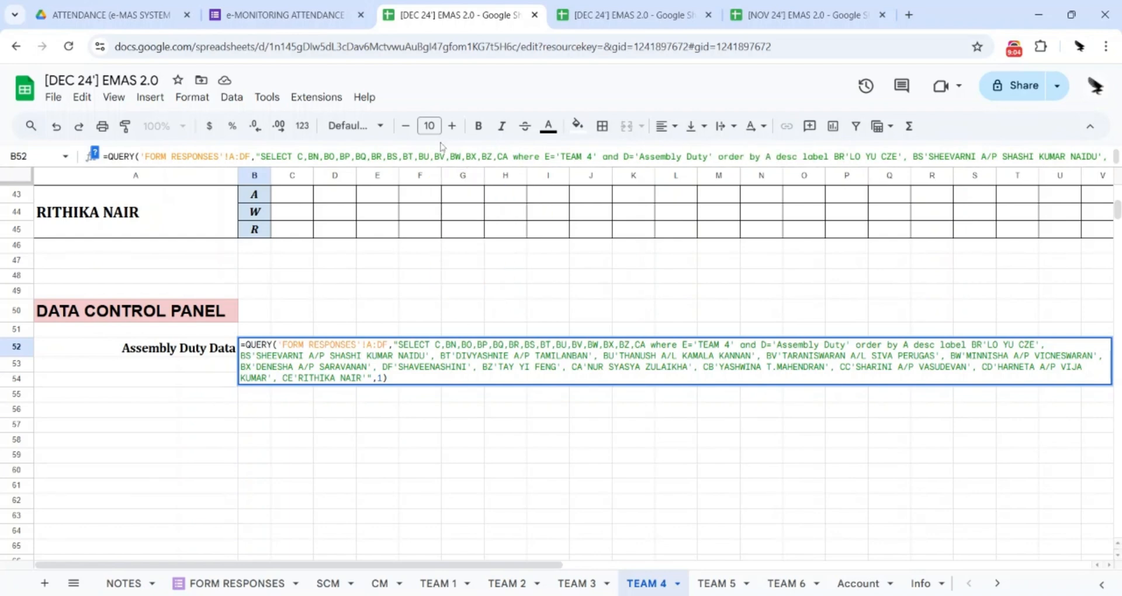
key(BackSpace)
text(N)
key(BackSpace)
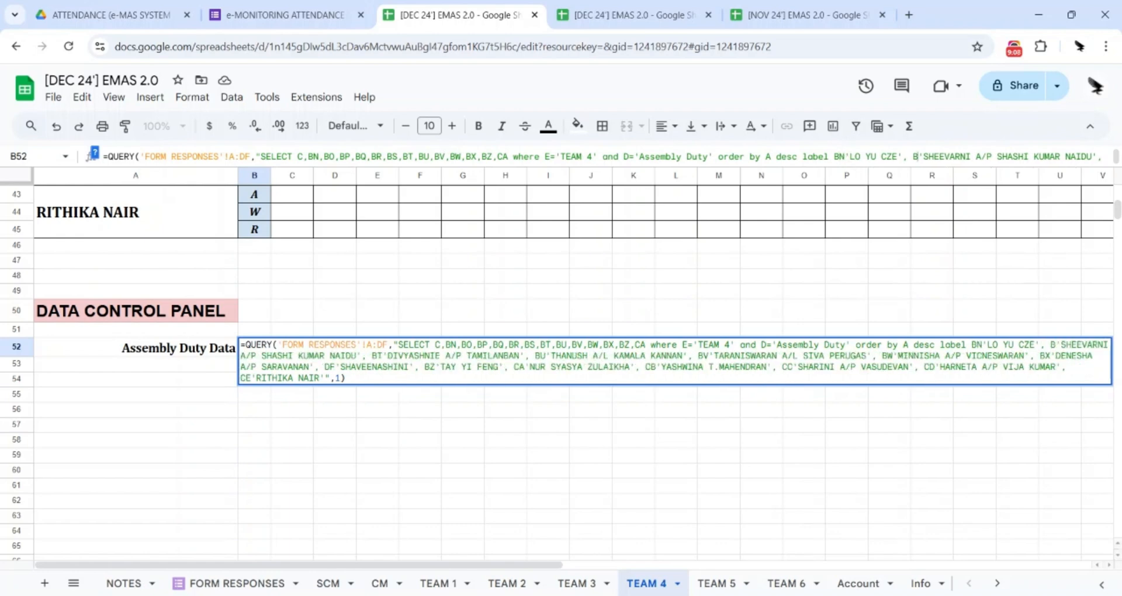
text(O)
key(Right)
key(Right)
key(Right)
key(Right)
key(Right)
key(Right)
key(Right)
key(Right)
key(Right)
key(Right)
key(Right)
key(Right)
key(Right)
key(Right)
key(Right)
key(Right)
key(Right)
key(Right)
key(Right)
key(Right)
key(BackSpace)
text(P)
Change the column letters of the next eight name labels in the formula to BQ, BR, BS, BT, BU, BV, BW and BX
key(BackSpace)
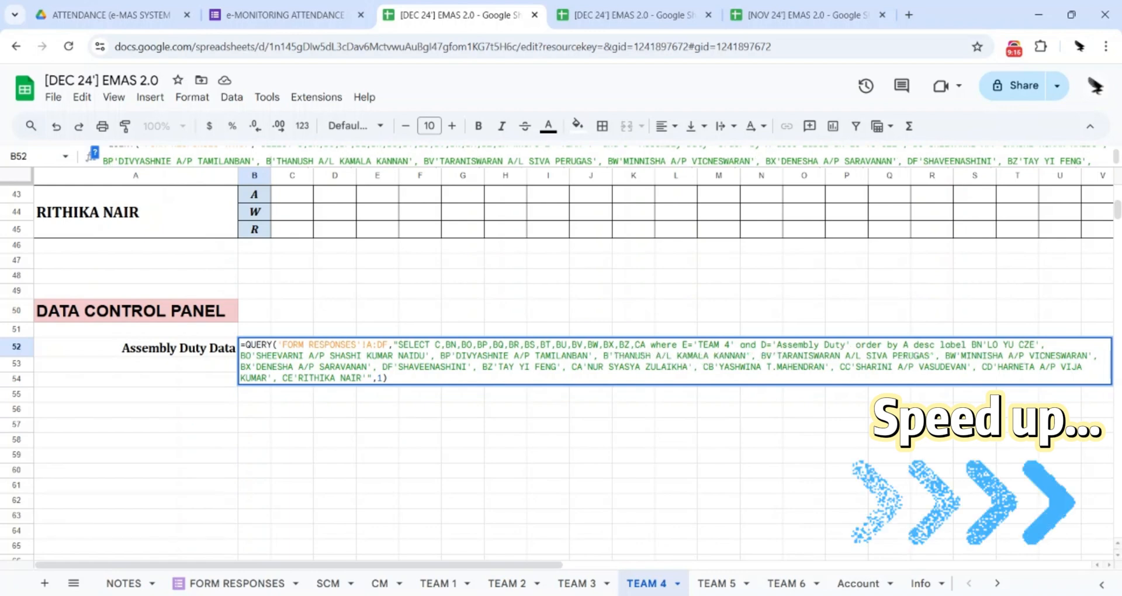
text(Q)
key(BackSpace)
text(R)
key(BackSpace)
text(S)
key(BackSpace)
text(T)
key(BackSpace)
key(BackSpace)
text(BU)
key(BackSpace)
text(V)
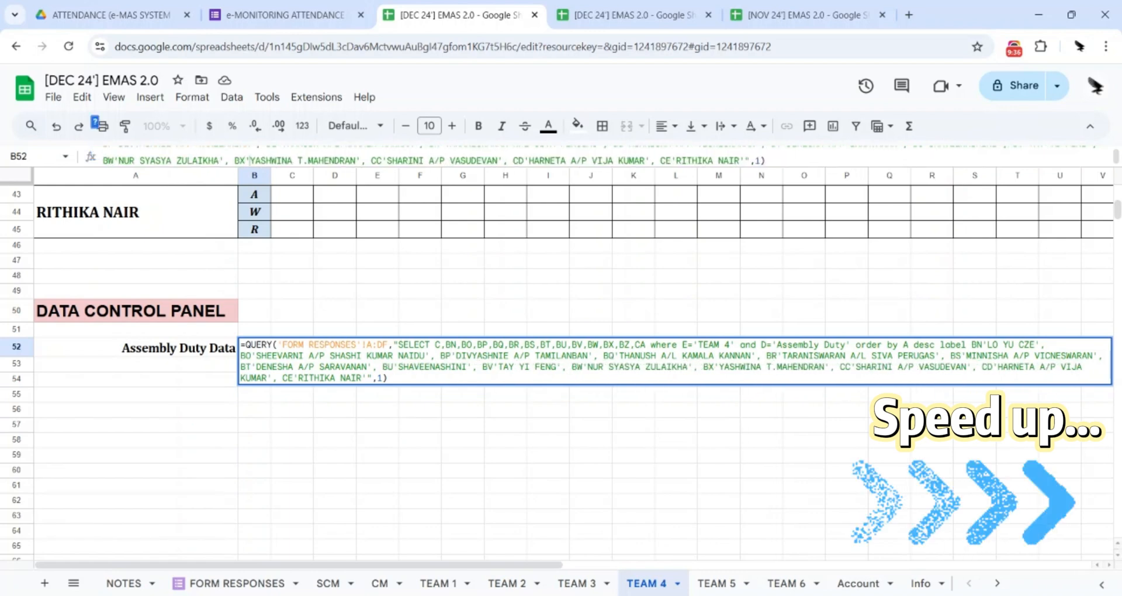
Change the column letters of the two name labels following the BX label to BZ and CA
key(Right)
key(Right)
key(Right)
key(Right)
key(Right)
key(Right)
key(Right)
key(Right)
key(Right)
key(Right)
key(Right)
key(Right)
key(Right)
key(Right)
key(Right)
key(Right)
key(Right)
key(Right)
key(Right)
key(Right)
key(BackSpace)
text(A)
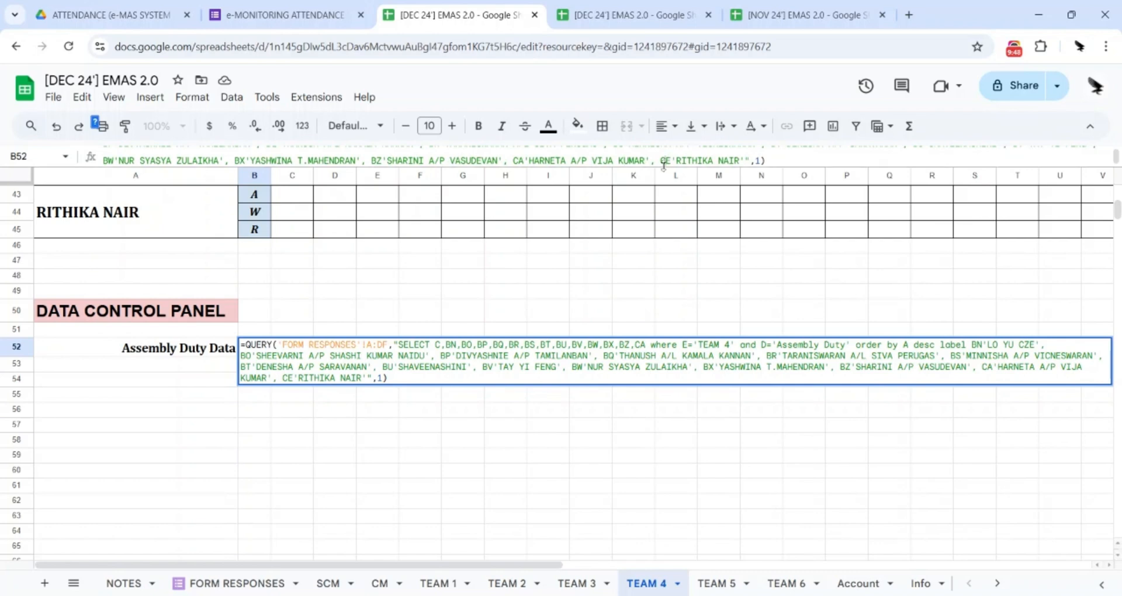
Delete the final CE name label from the B52 QUERY formula and enter the corrected formula
drag(660, 161, 744, 158)
key(BackSpace)
key(BackSpace)
key(BackSpace)
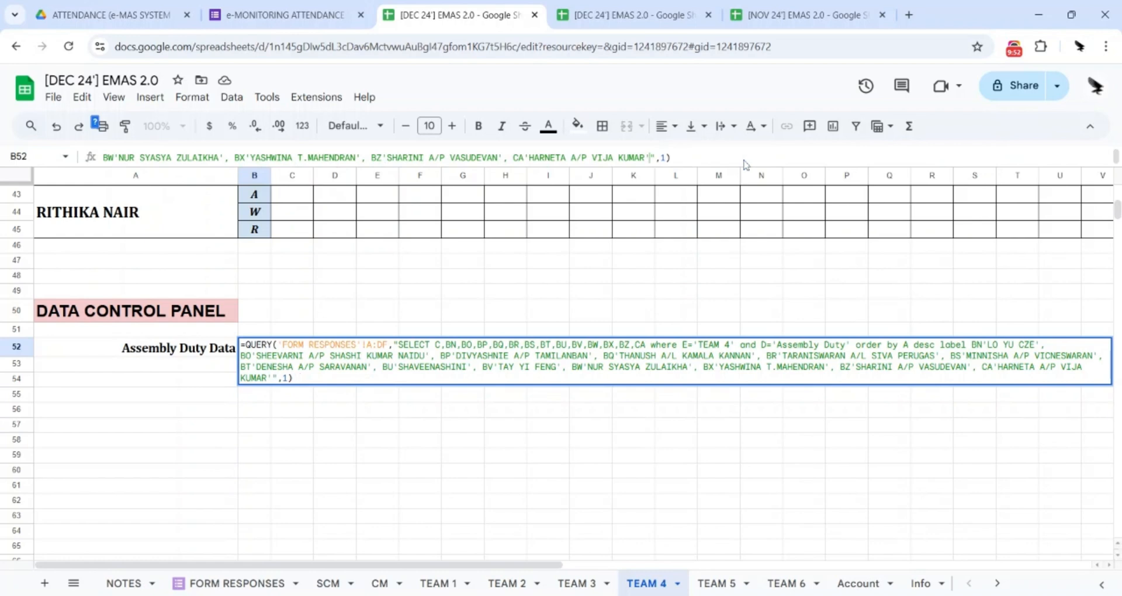
key(Return)
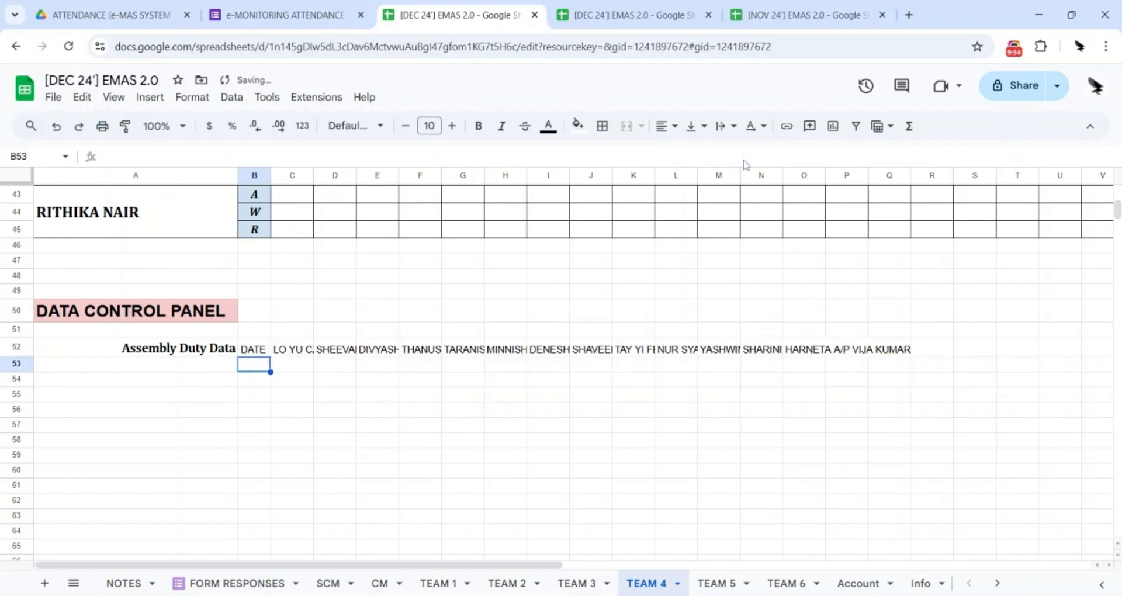
Compare the names in the Assembly Duty Data header row with the member list in column A of the TEAM 4 sheet
drag(244, 349, 883, 357)
scroll(351, 298, up, 10)
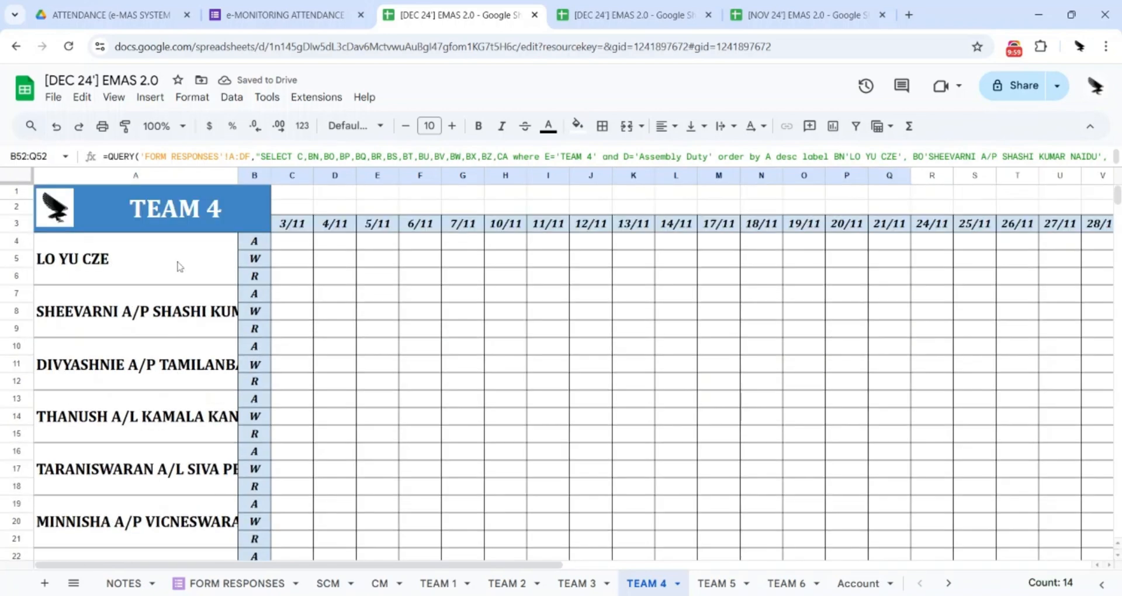
drag(156, 257, 215, 371)
scroll(202, 391, down, 4)
scroll(205, 373, down, 5)
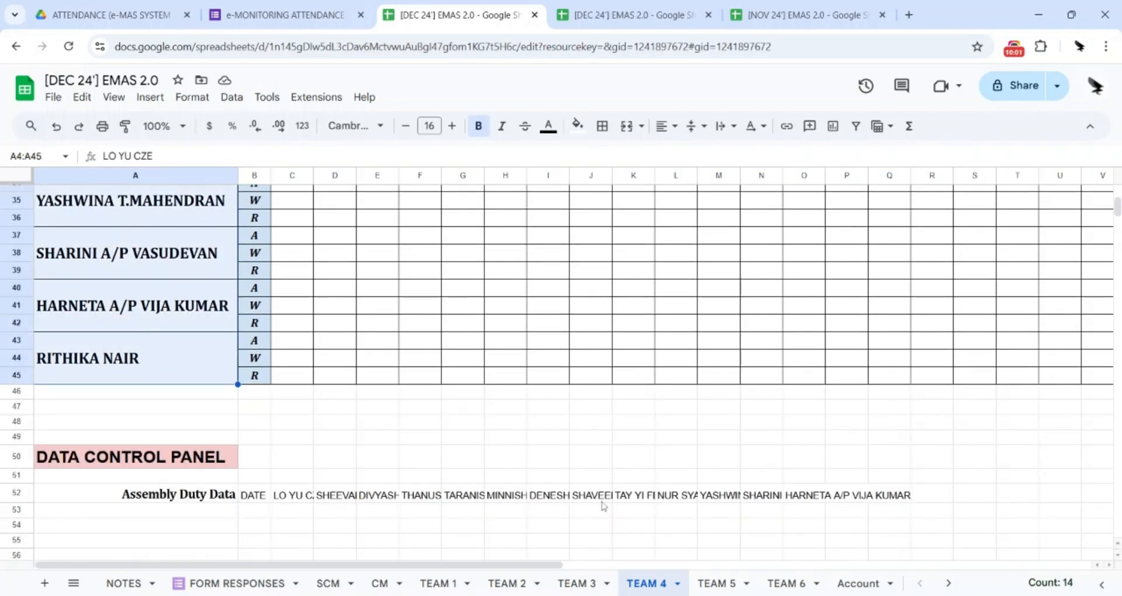
click(602, 462)
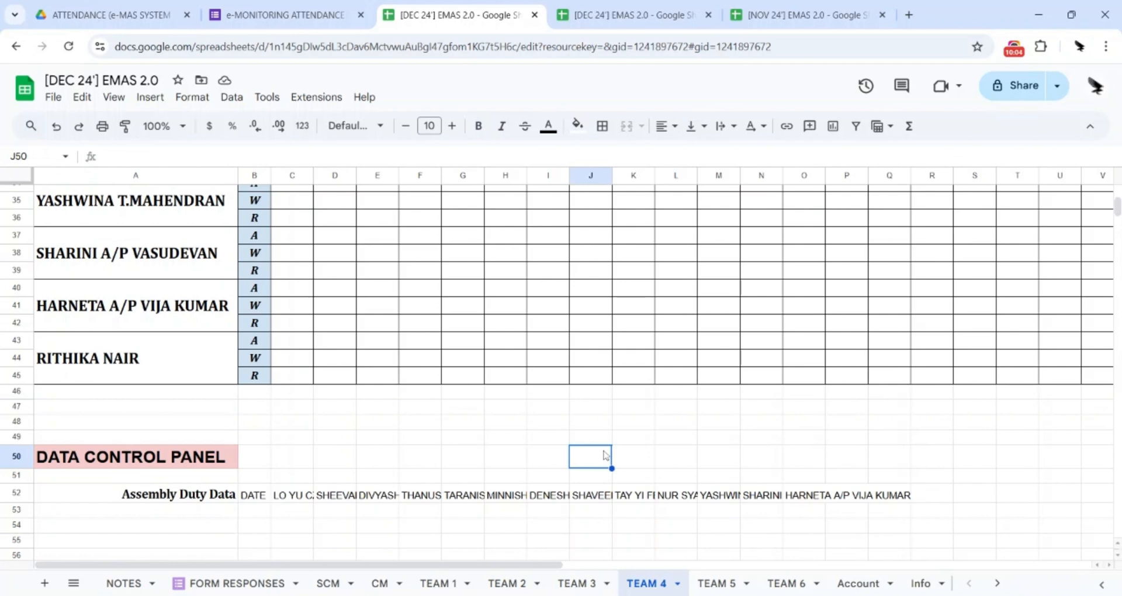
scroll(304, 462, down, 2)
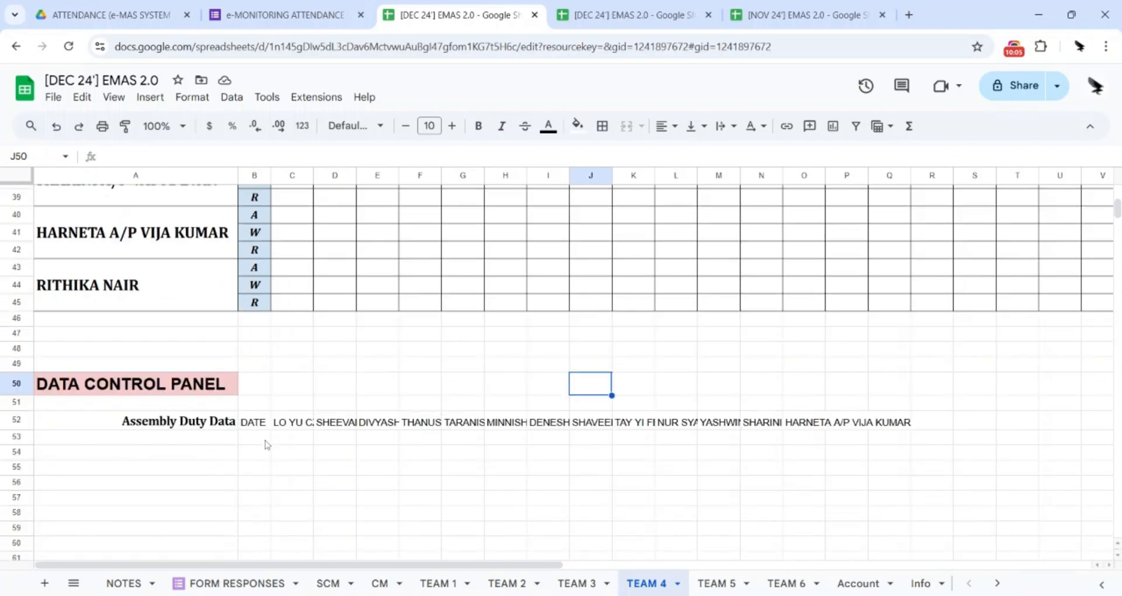
scroll(275, 351, down, 1)
Try to add column BY between BX and BZ in the SELECT list of the B52 QUERY formula
click(258, 283)
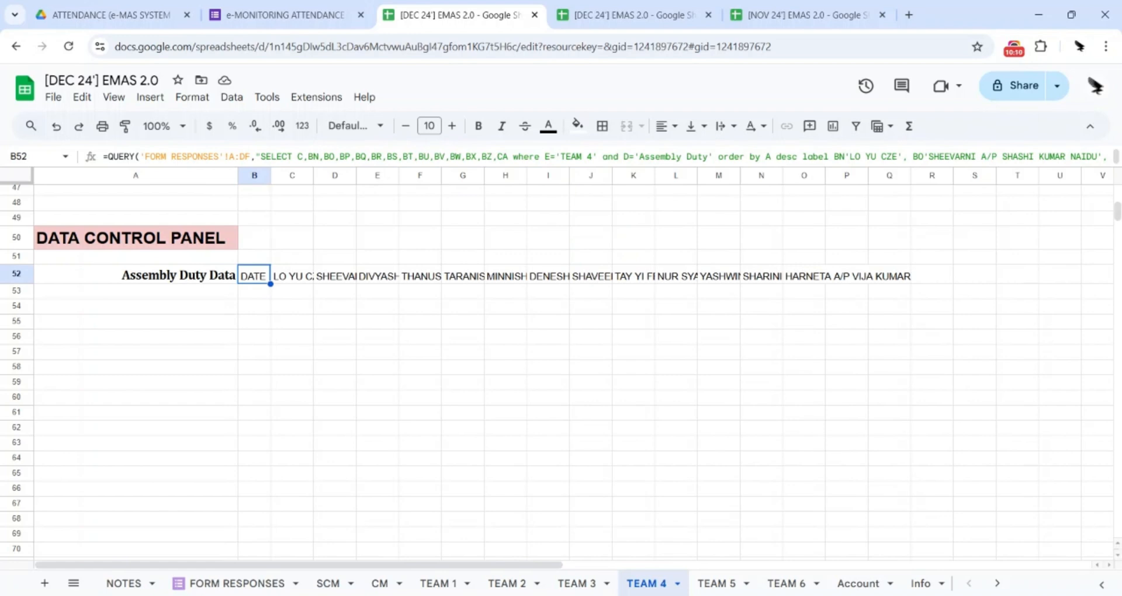
click(497, 157)
text(BY,)
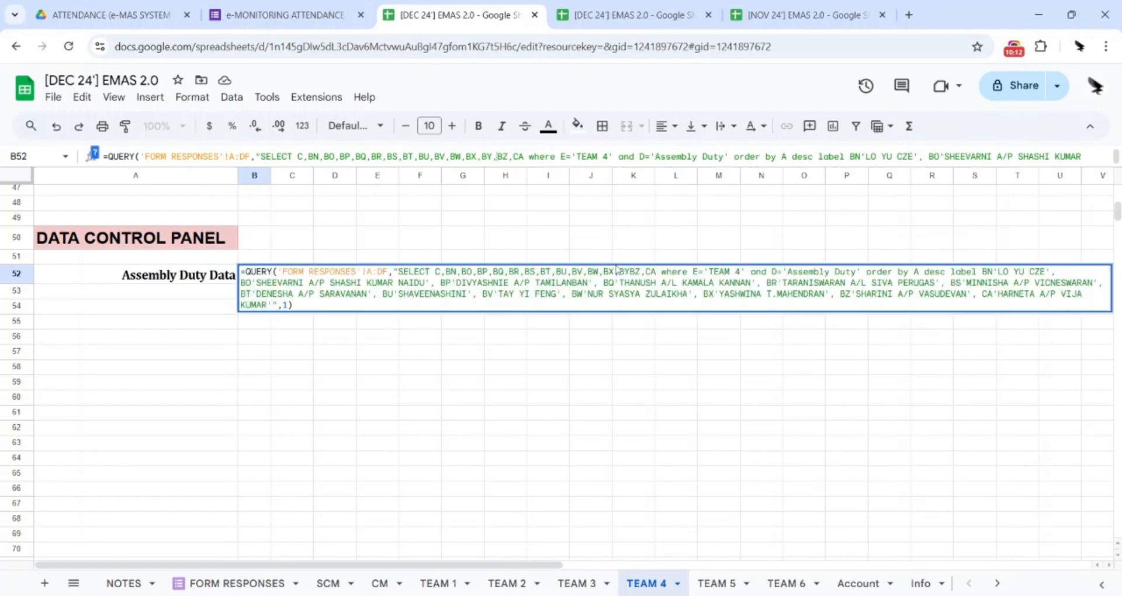
key(Return)
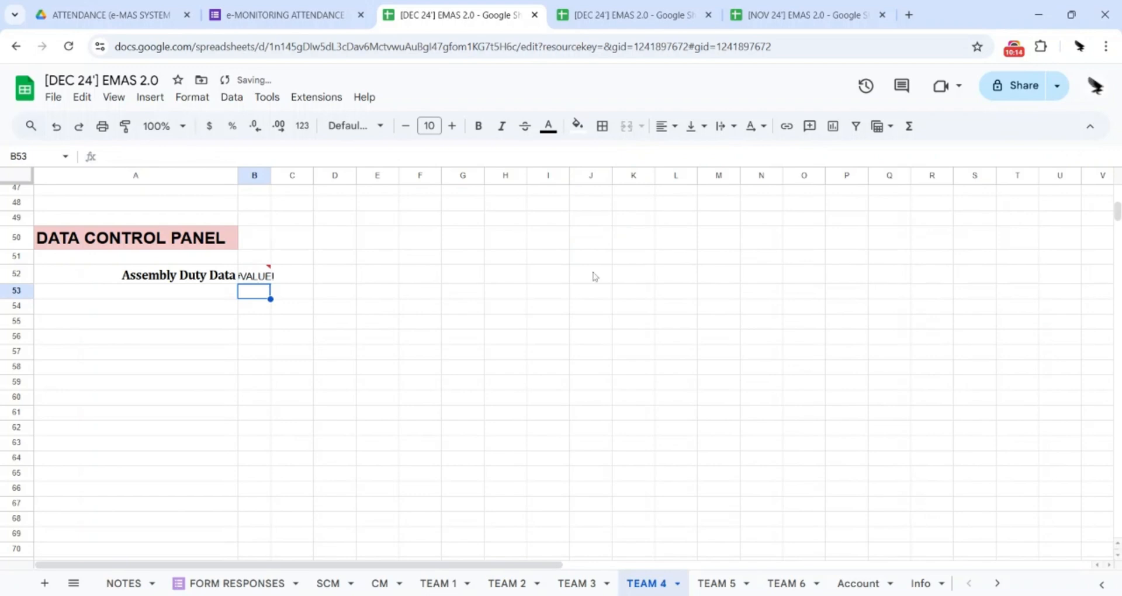
Read the error details of the Assembly Duty Data QUERY formula in cell B52
click(267, 274)
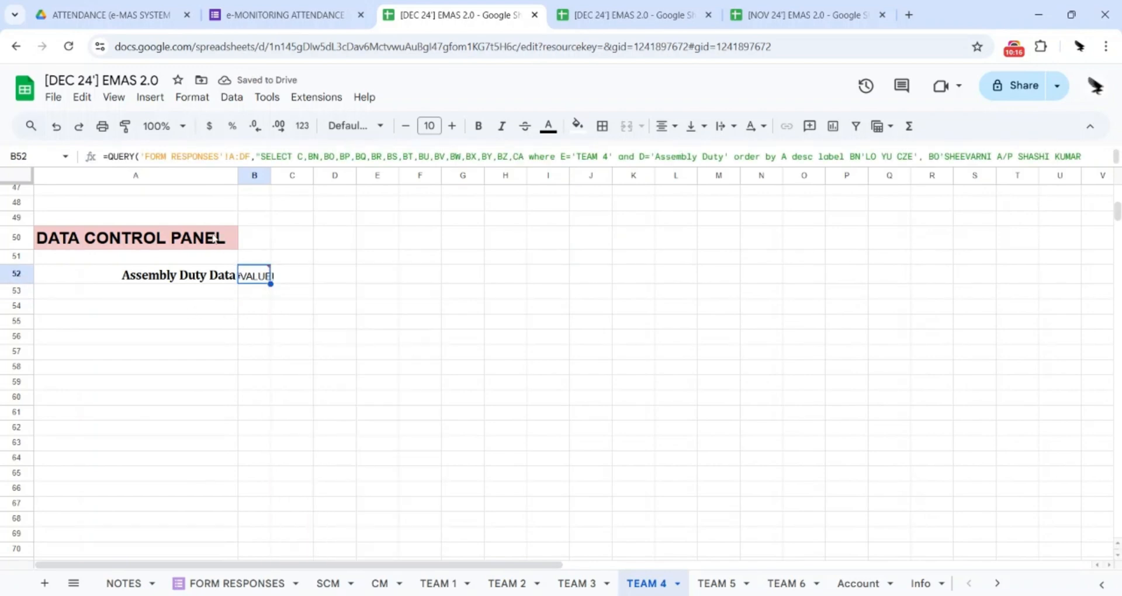
mouse_move(259, 277)
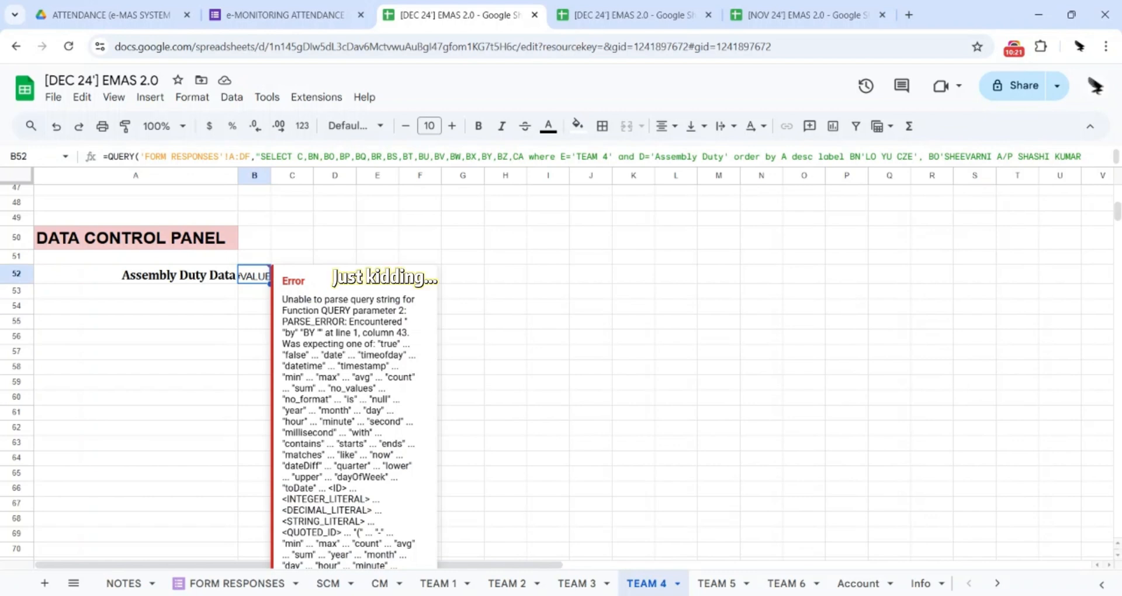
drag(282, 333, 300, 333)
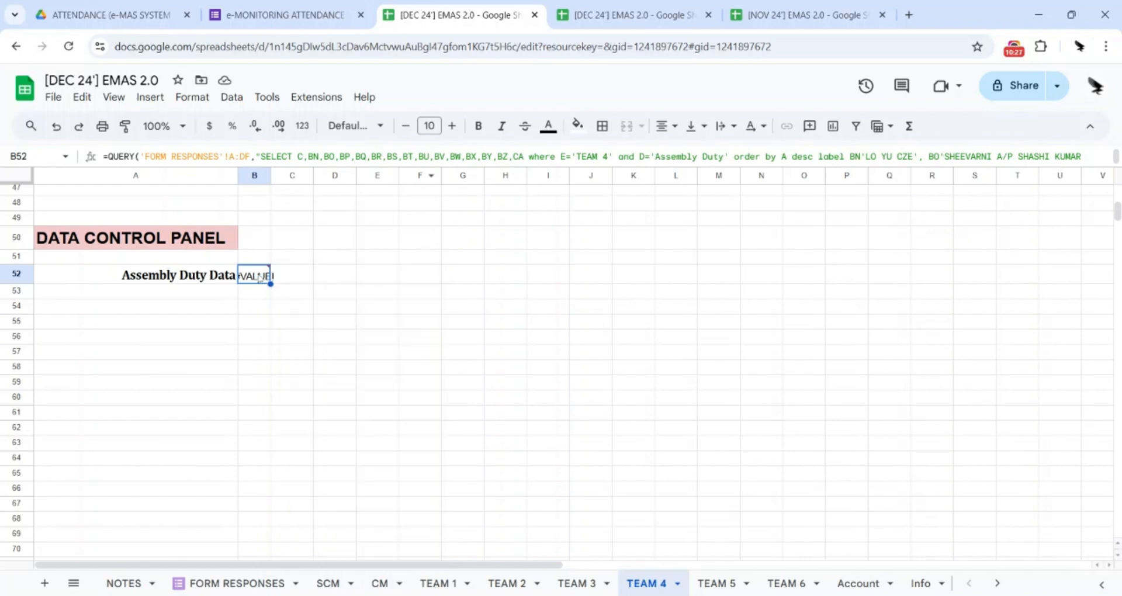
mouse_move(260, 279)
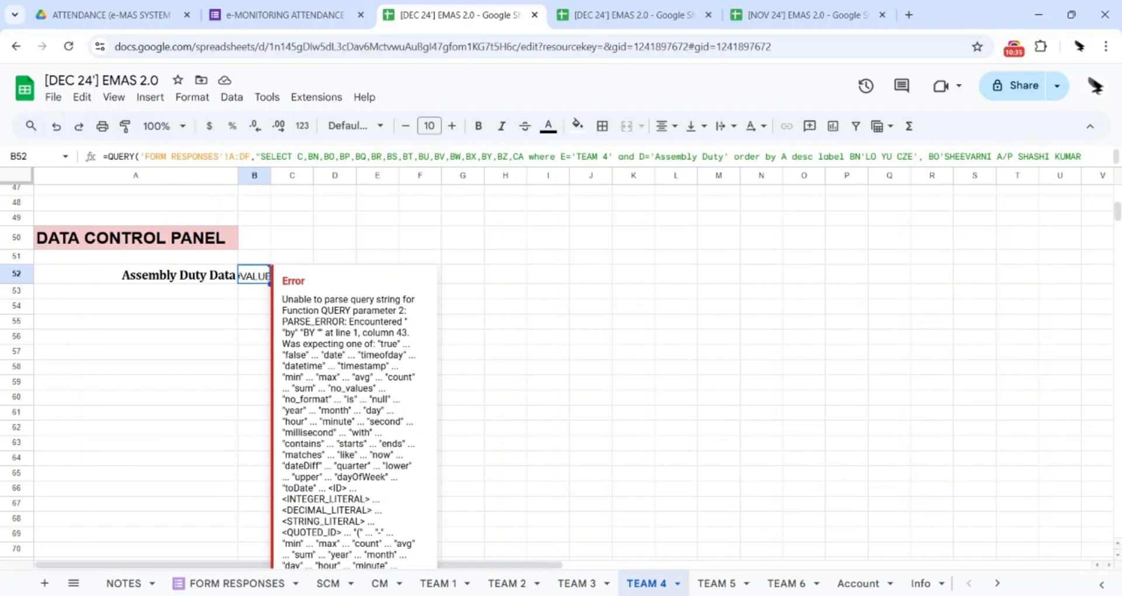
key(Return)
Check the Weekly Duty Data formula in B108 and the Recess Duty Data formula in B153 of the TEAM 4 sheet
scroll(246, 349, down, 15)
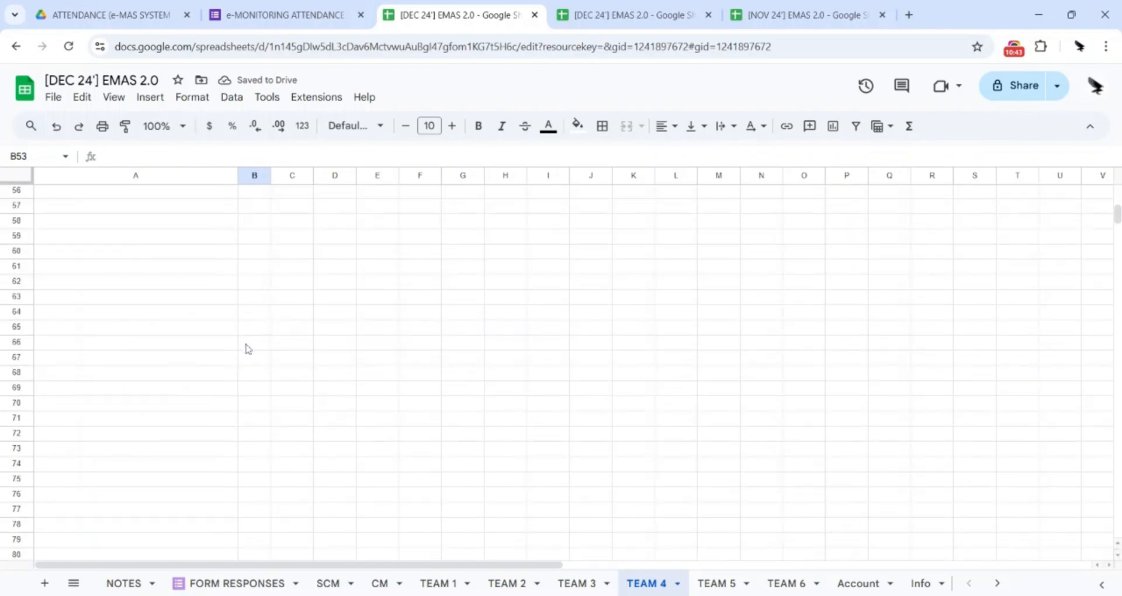
click(260, 327)
scroll(261, 351, down, 13)
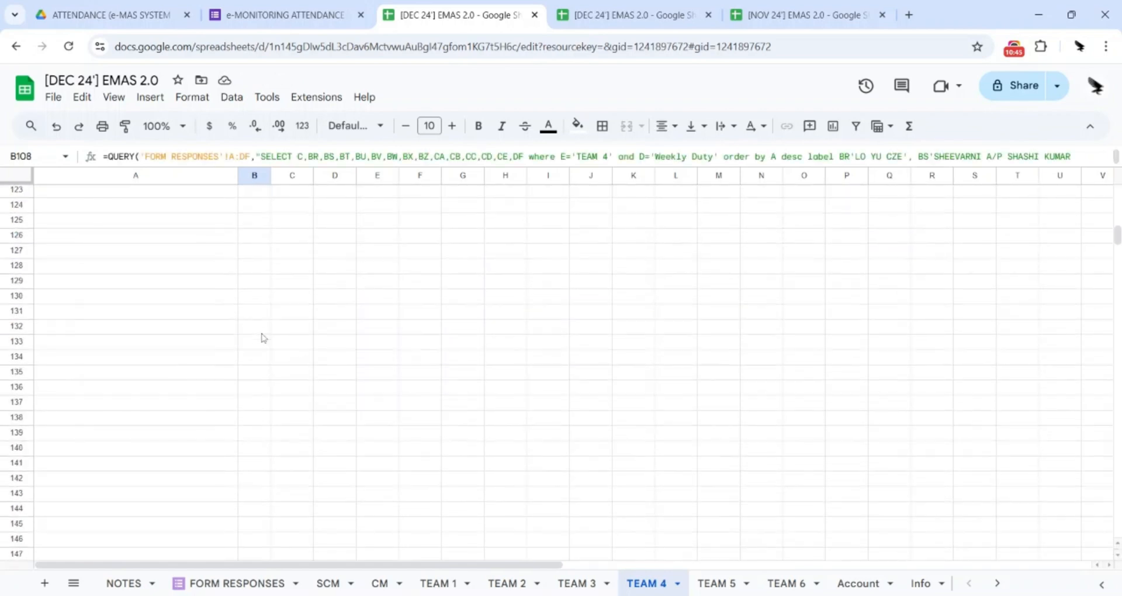
click(253, 433)
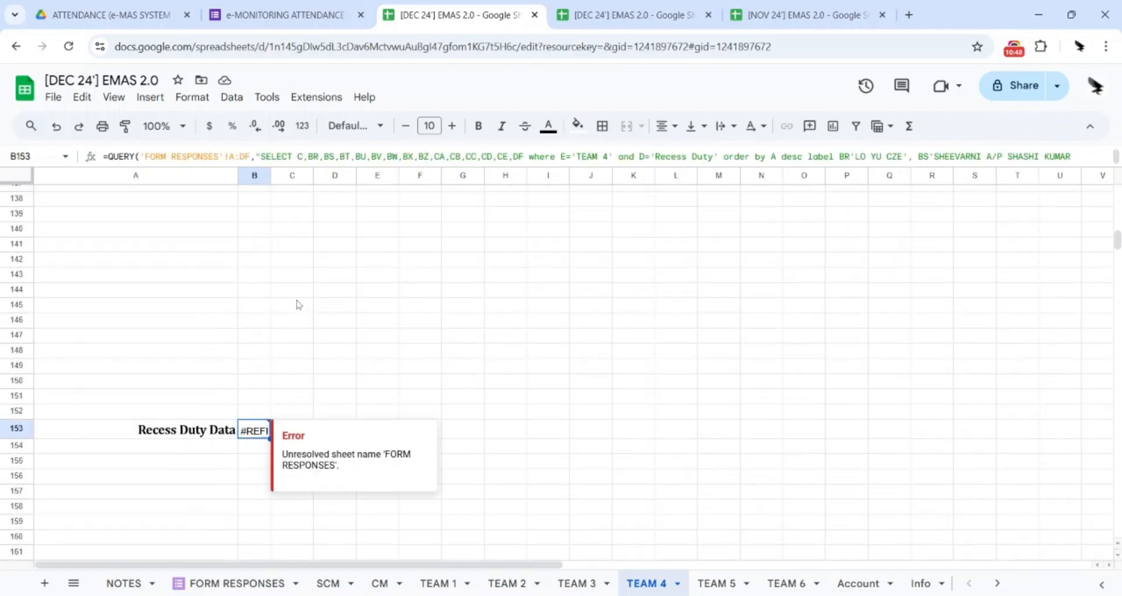
scroll(327, 316, up, 20)
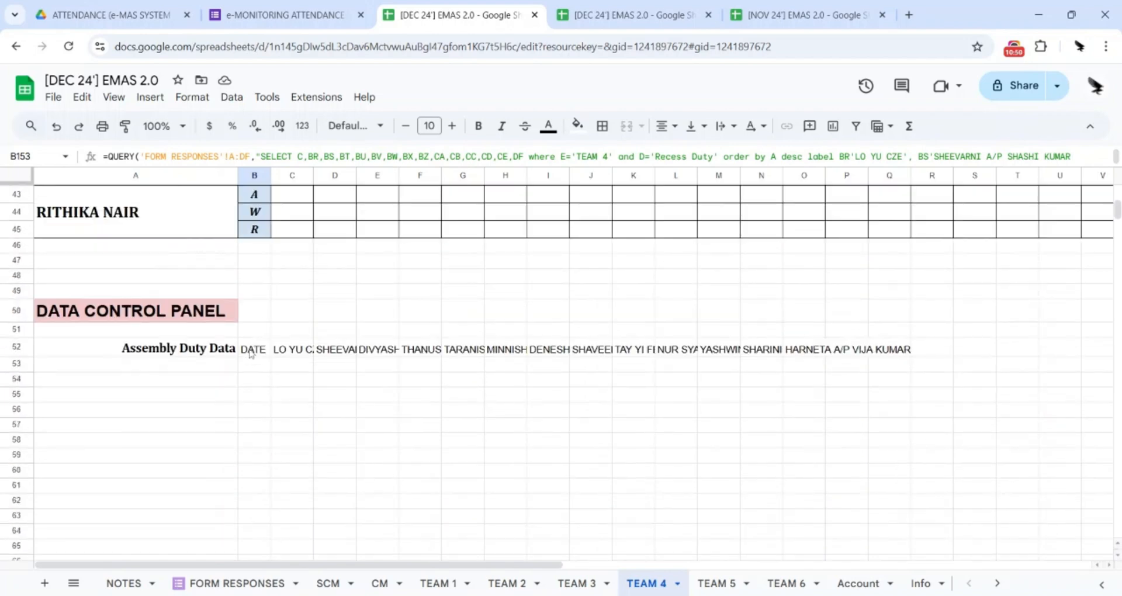
Re-enter the Weekly Duty Data QUERY formula in cell B108 of the TEAM 4 sheet to refresh its 'FORM RESPONSES'!A:DF reference
scroll(252, 350, down, 17)
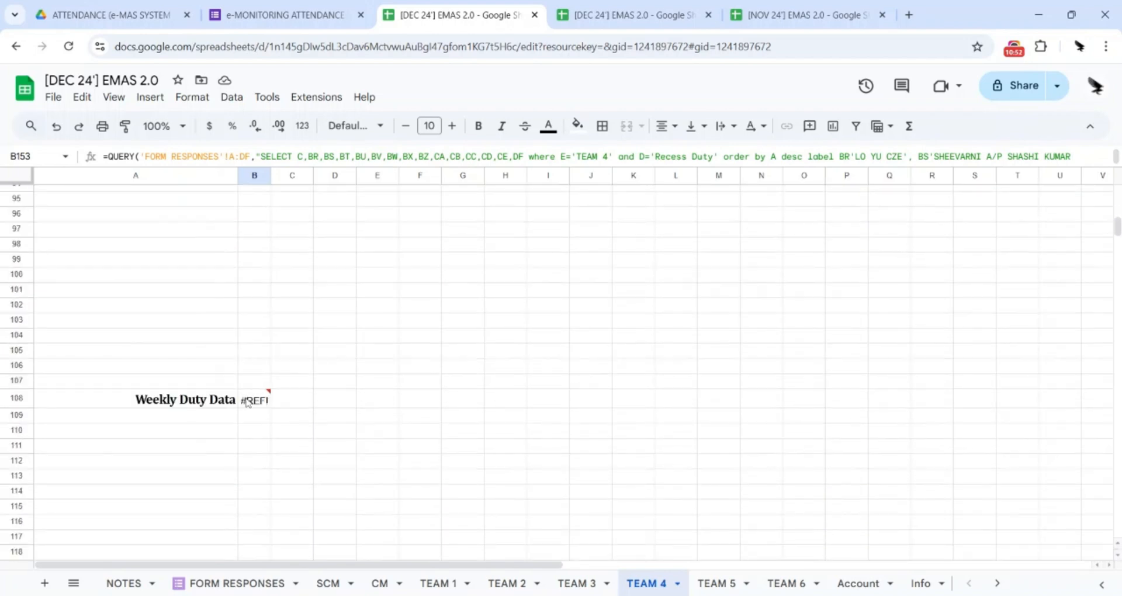
click(250, 400)
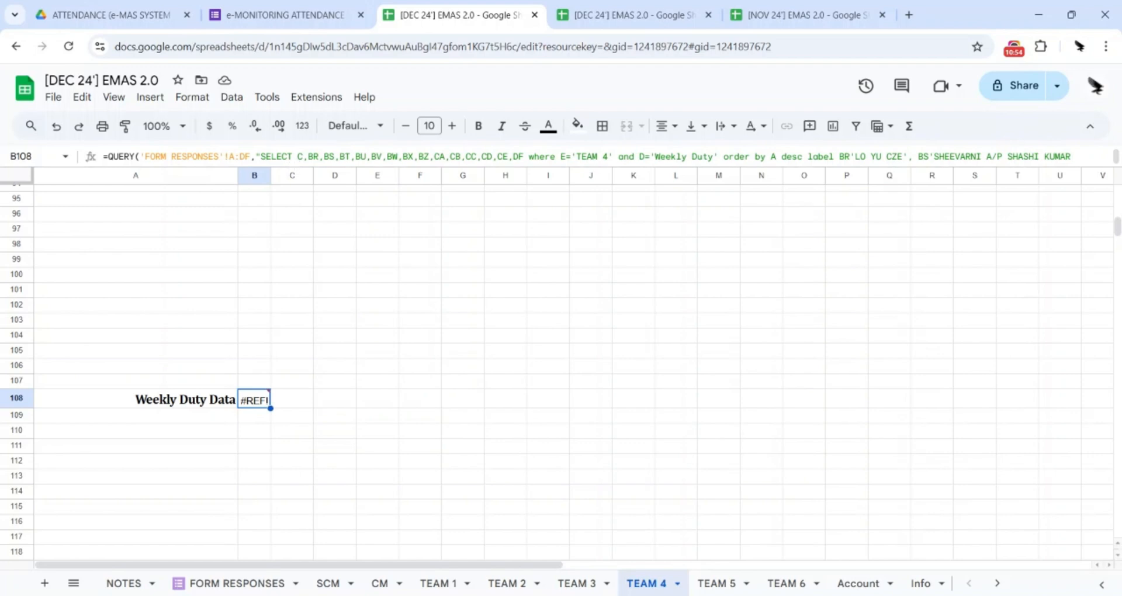
drag(297, 157, 792, 155)
click(792, 155)
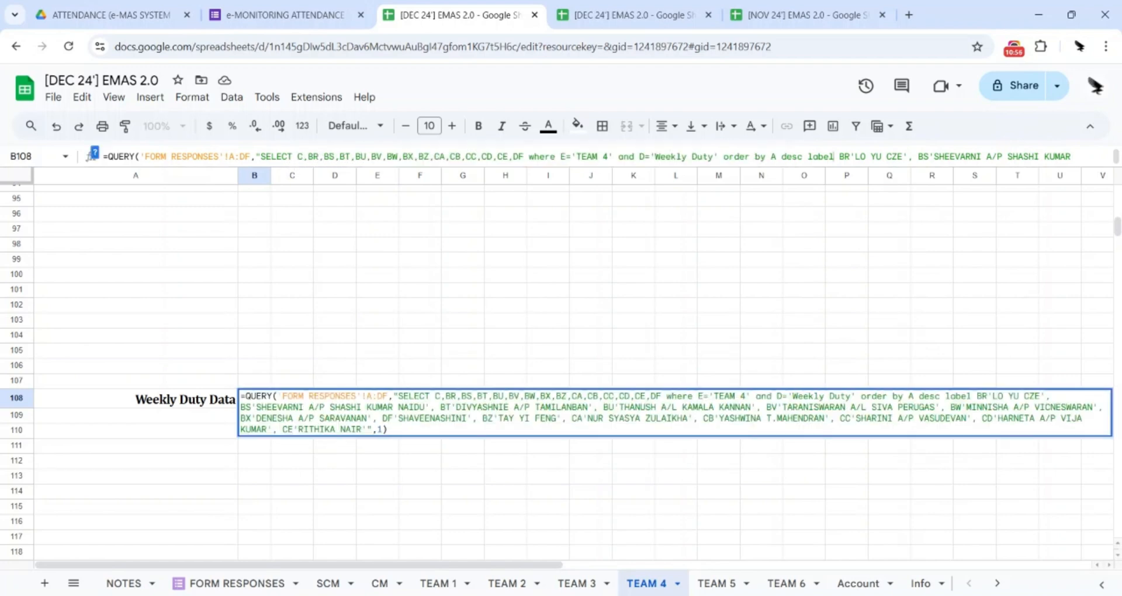
click(708, 292)
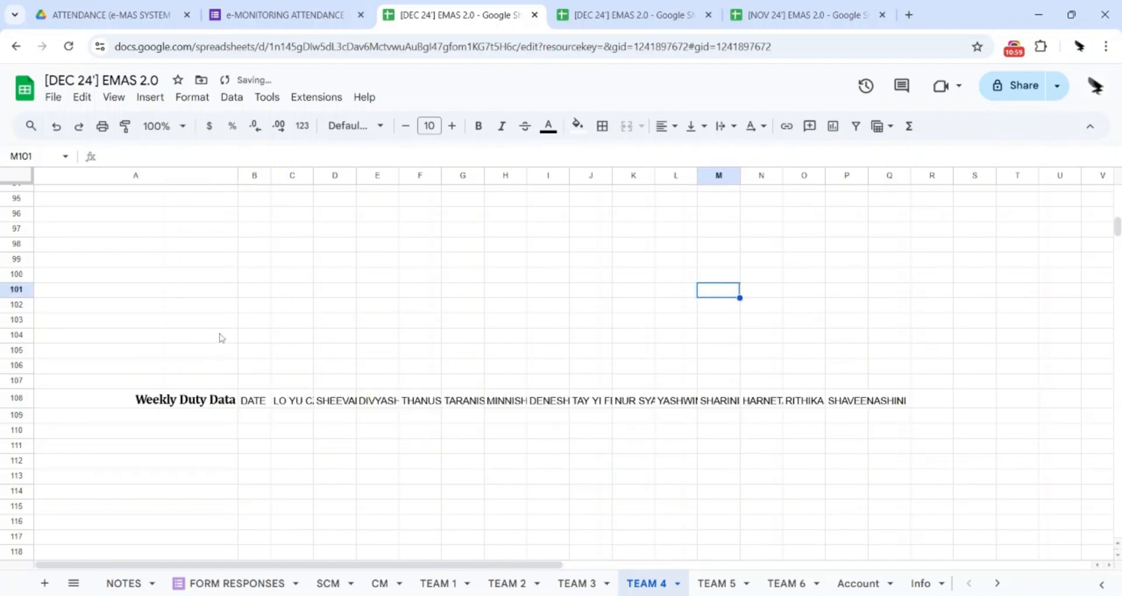
Copy the Assembly Duty Data QUERY formula from B52 into B108 and change its duty condition to 'Weekly Duty'
scroll(298, 354, up, 15)
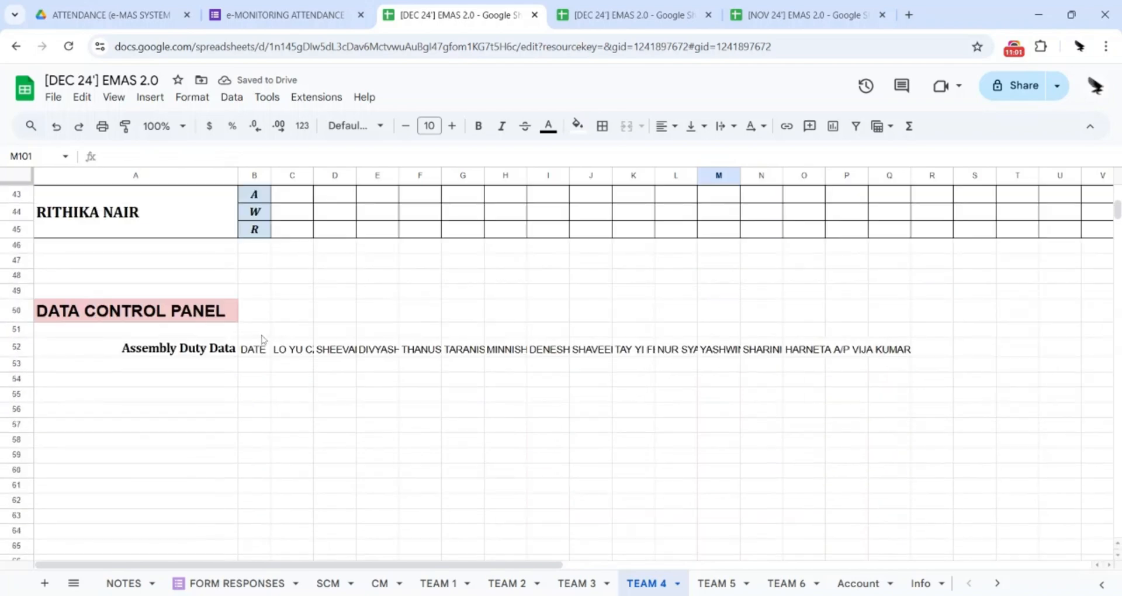
click(263, 350)
scroll(266, 353, down, 15)
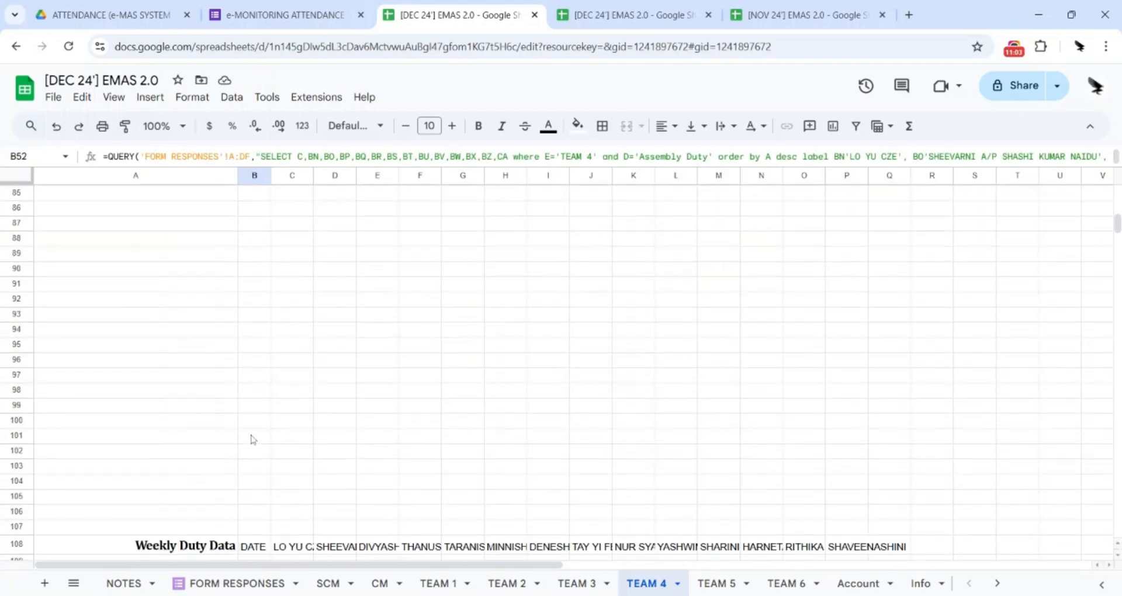
click(263, 400)
key(ctrl+v)
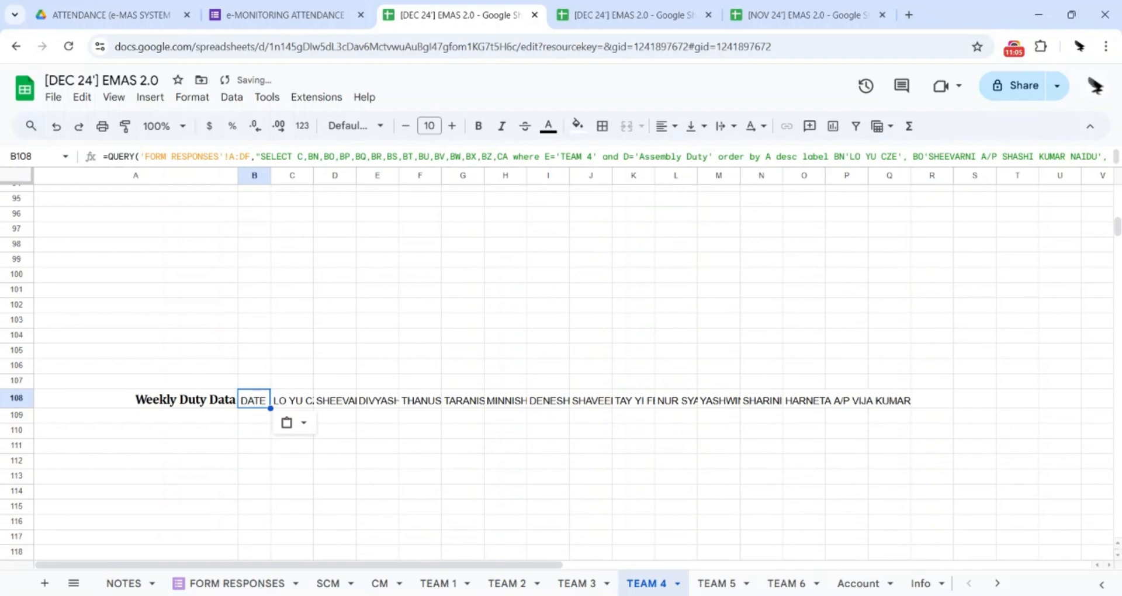
drag(679, 157, 639, 157)
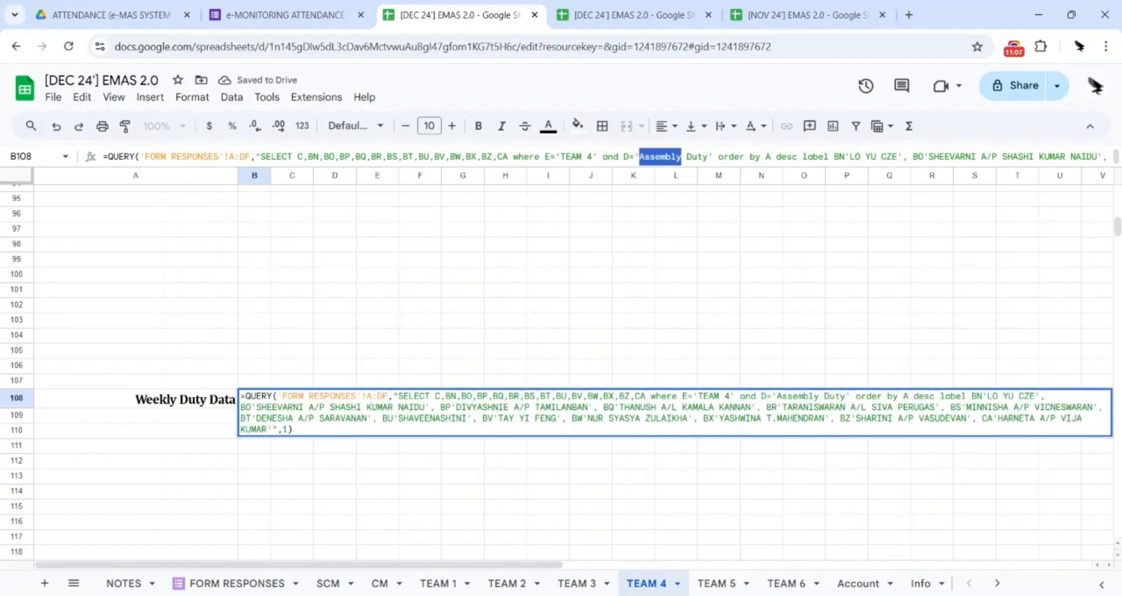
text(weekly)
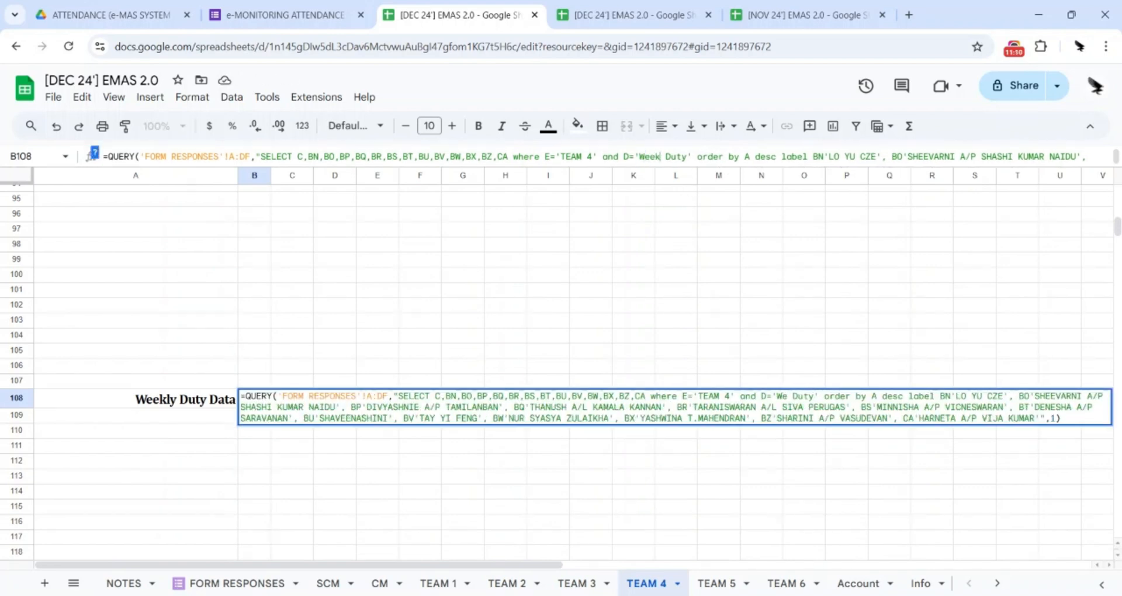
key(Return)
Paste the same QUERY formula into the Recess Duty Data cell B153 and change its duty condition to 'Recess Duty'
scroll(614, 400, down, 10)
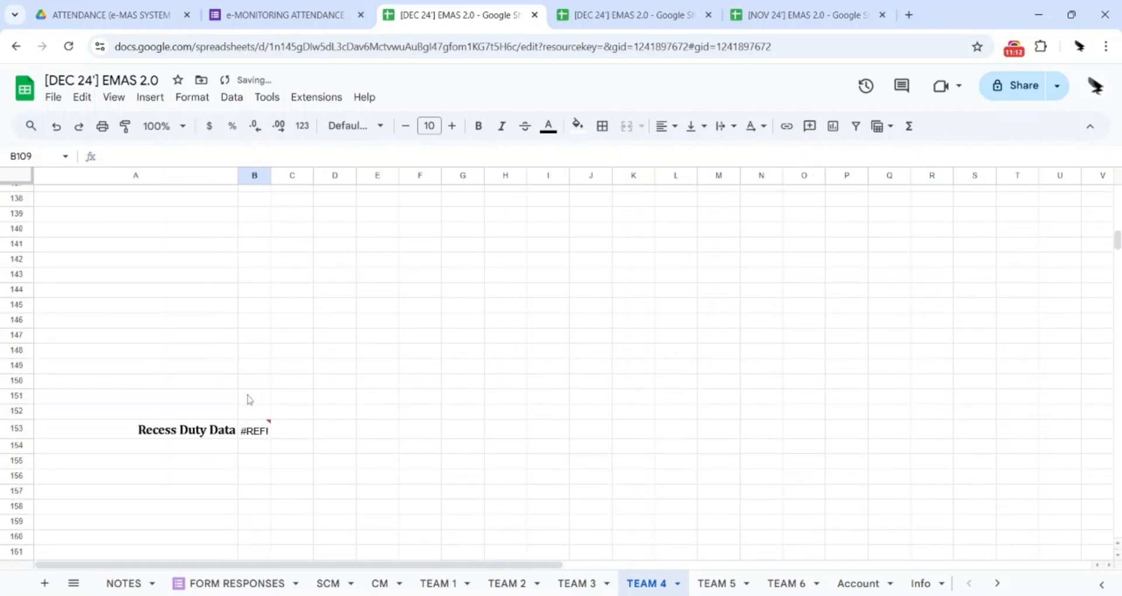
click(255, 429)
key(ctrl+v)
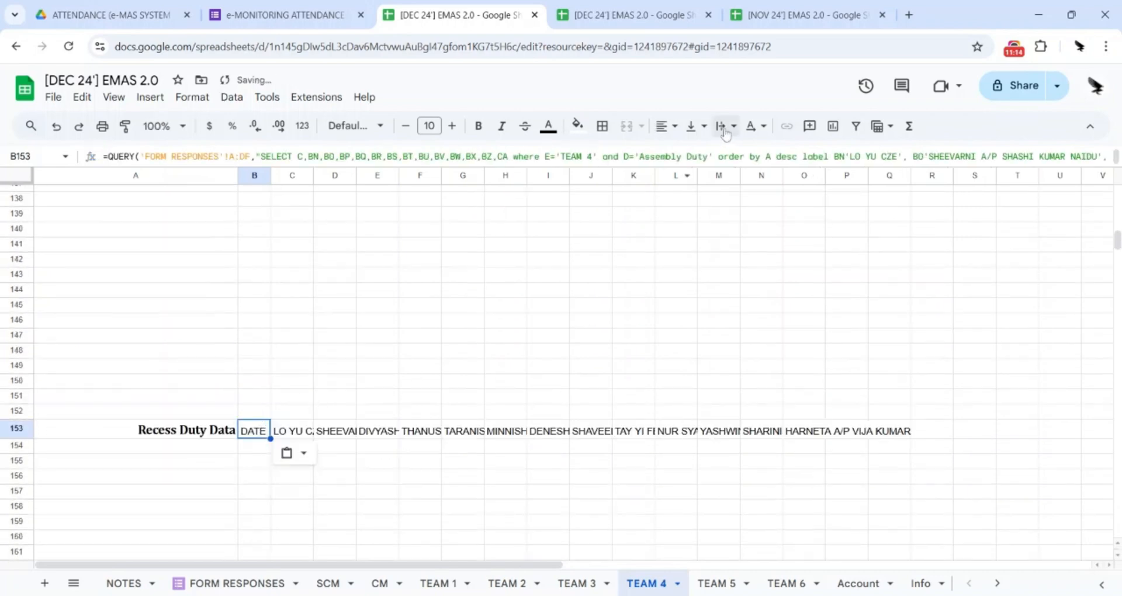
click(681, 157)
key(BackSpace)
key(BackSpace)
key(BackSpace)
key(BackSpace)
key(BackSpace)
key(BackSpace)
key(BackSpace)
key(BackSpace)
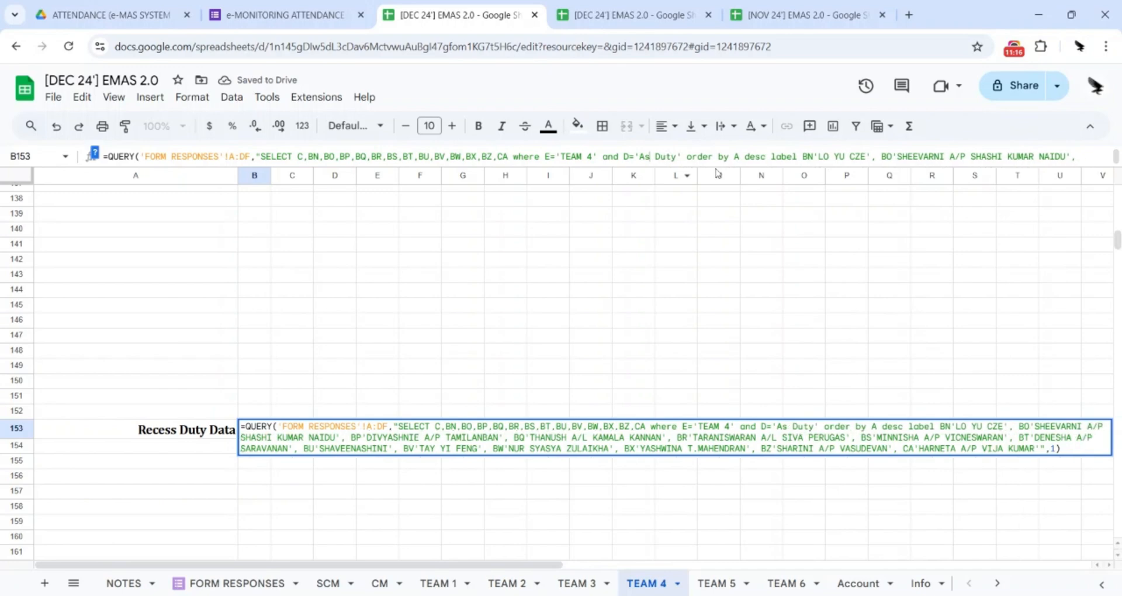
text(Recess)
key(Return)
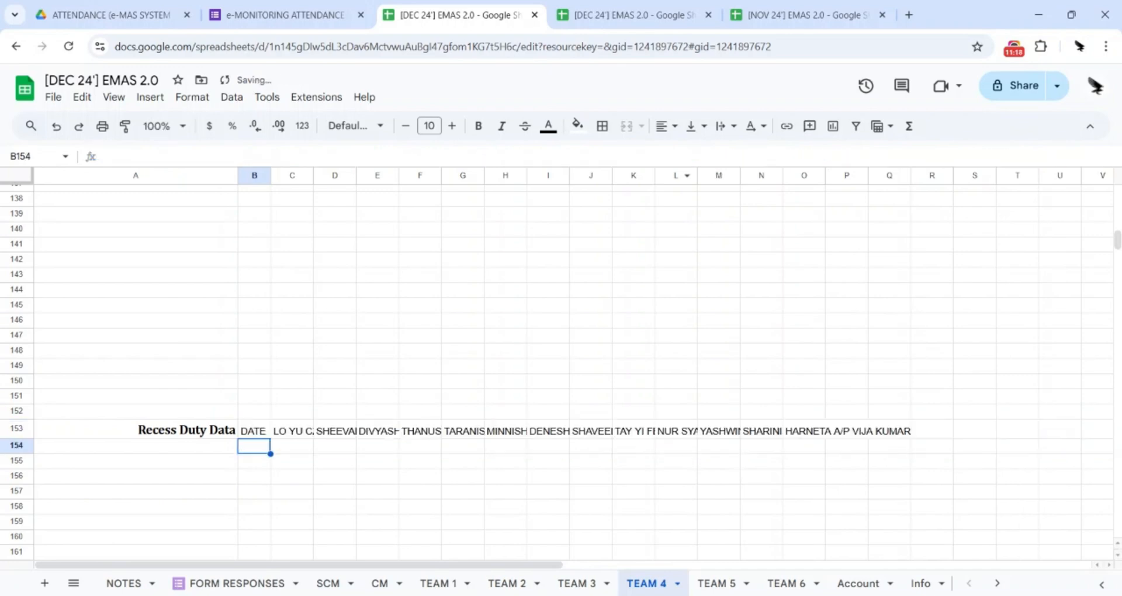
Review the Assembly Duty Data QUERY formula in cell B52 of the TEAM 4 sheet
scroll(463, 270, up, 20)
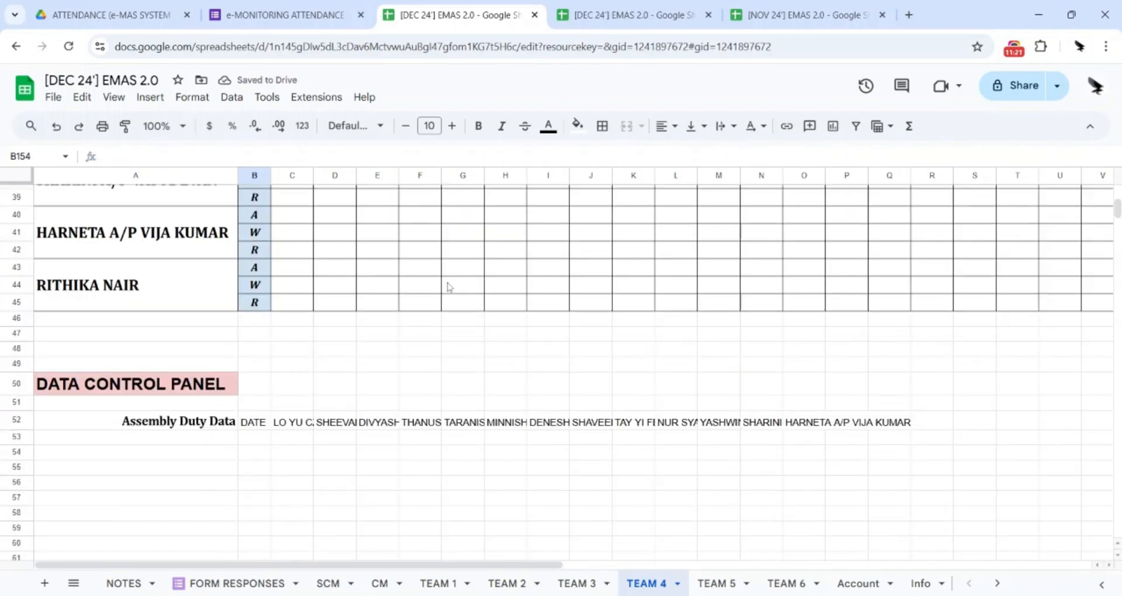
click(253, 421)
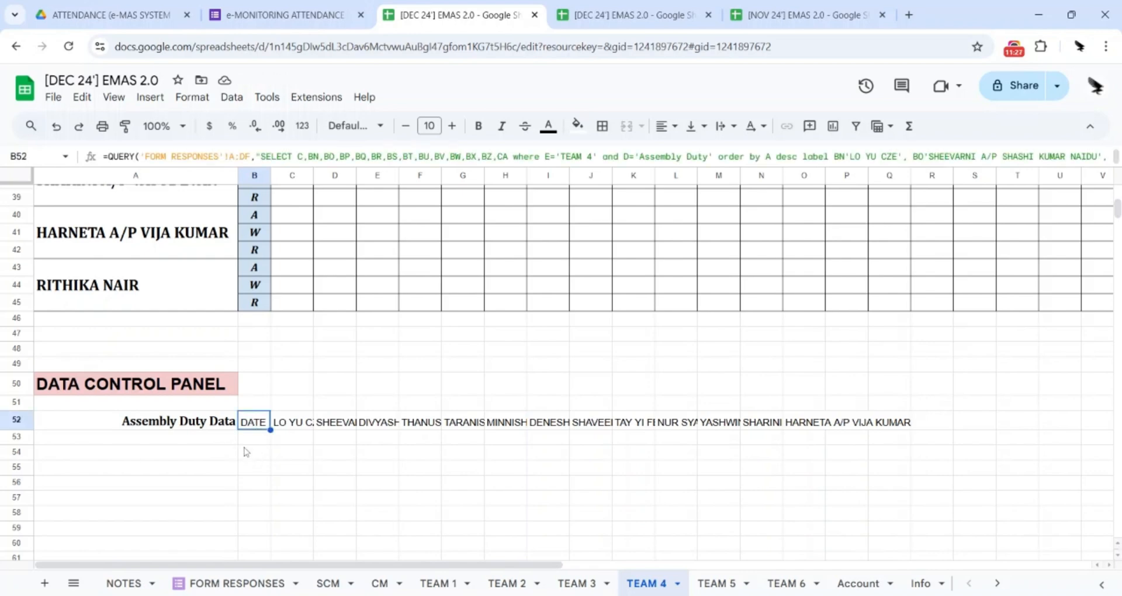
scroll(664, 455, down, 5)
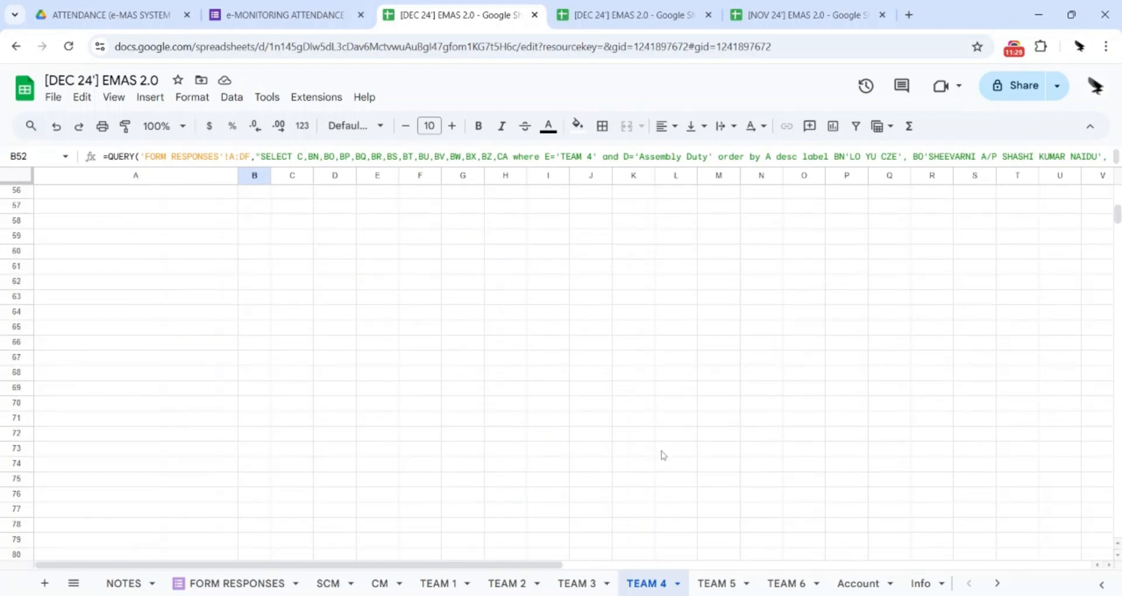
scroll(672, 455, up, 5)
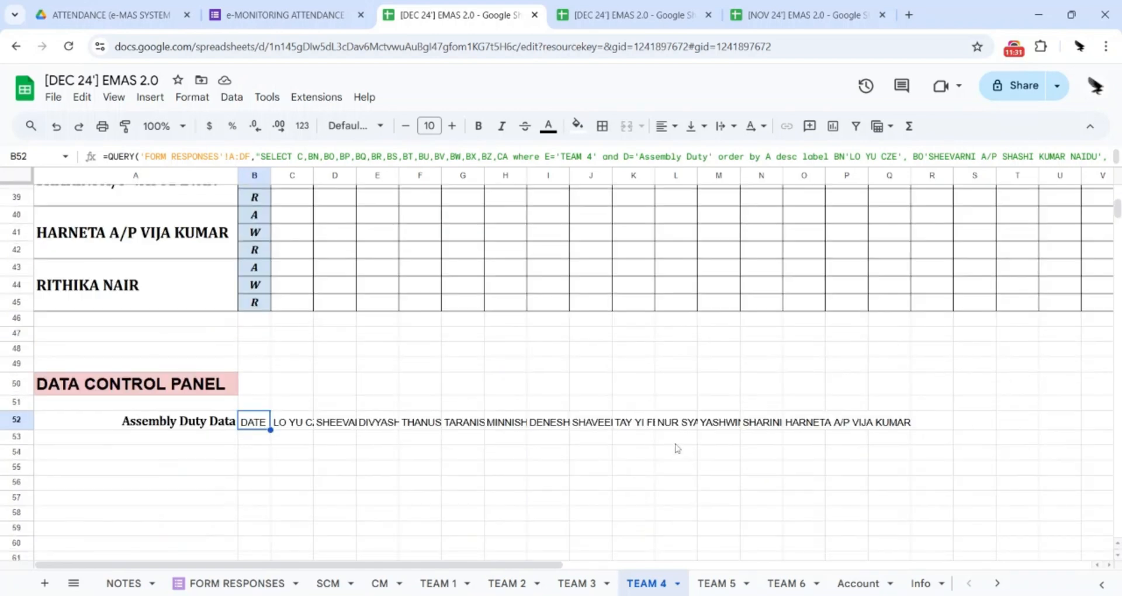
Set the first attendance date in C3 to 12/8/2024 and fill the date series across row 3 to column U
scroll(654, 444, up, 10)
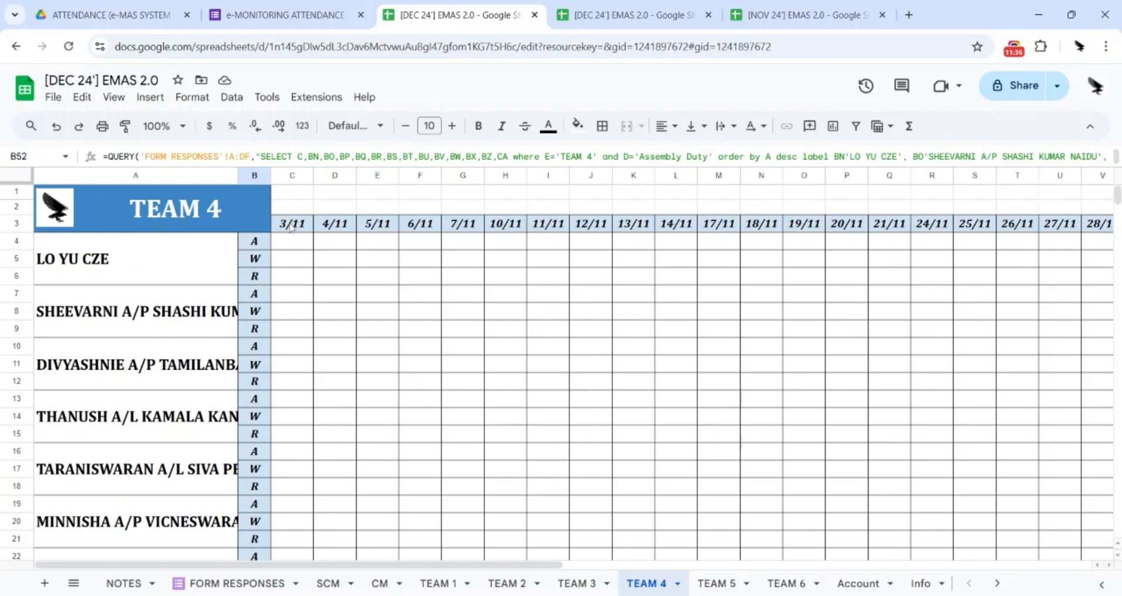
drag(291, 228, 1061, 228)
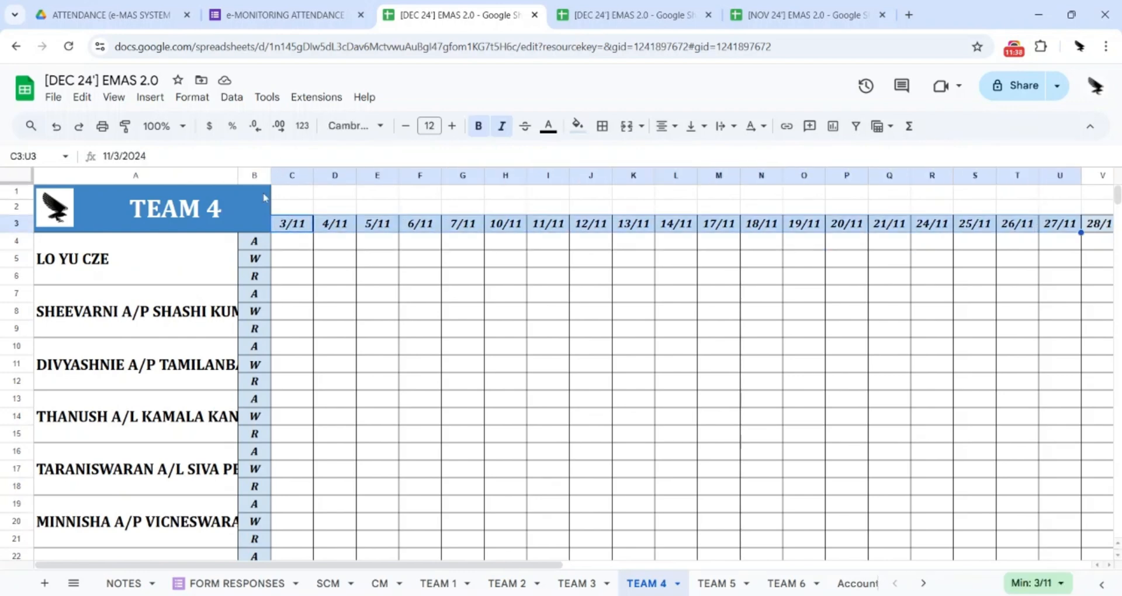
double_click(292, 223)
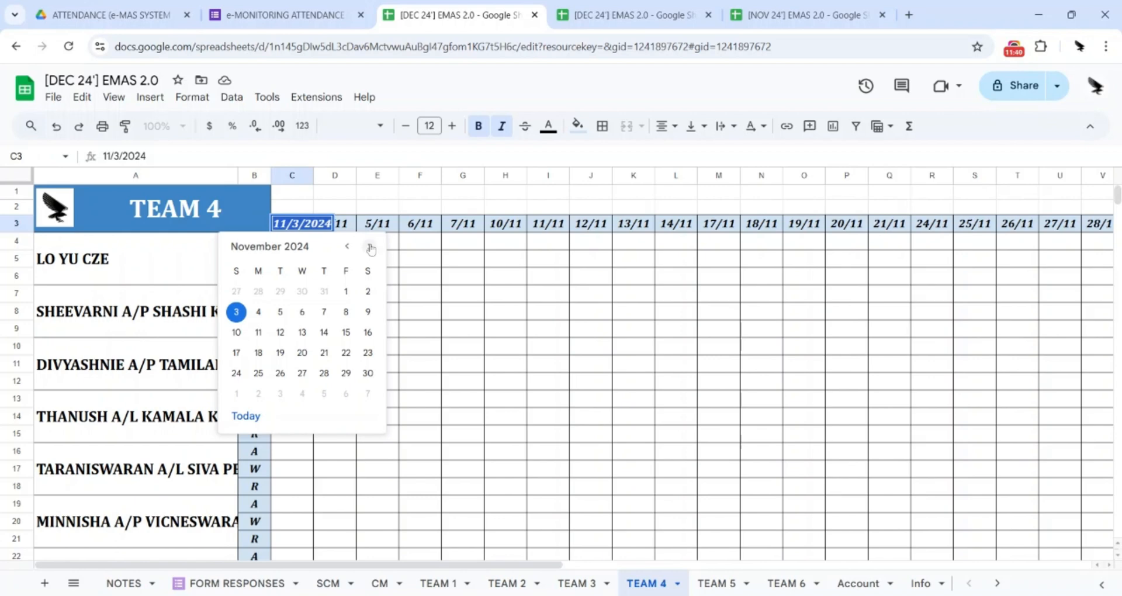
click(367, 246)
click(237, 311)
drag(313, 232, 1061, 228)
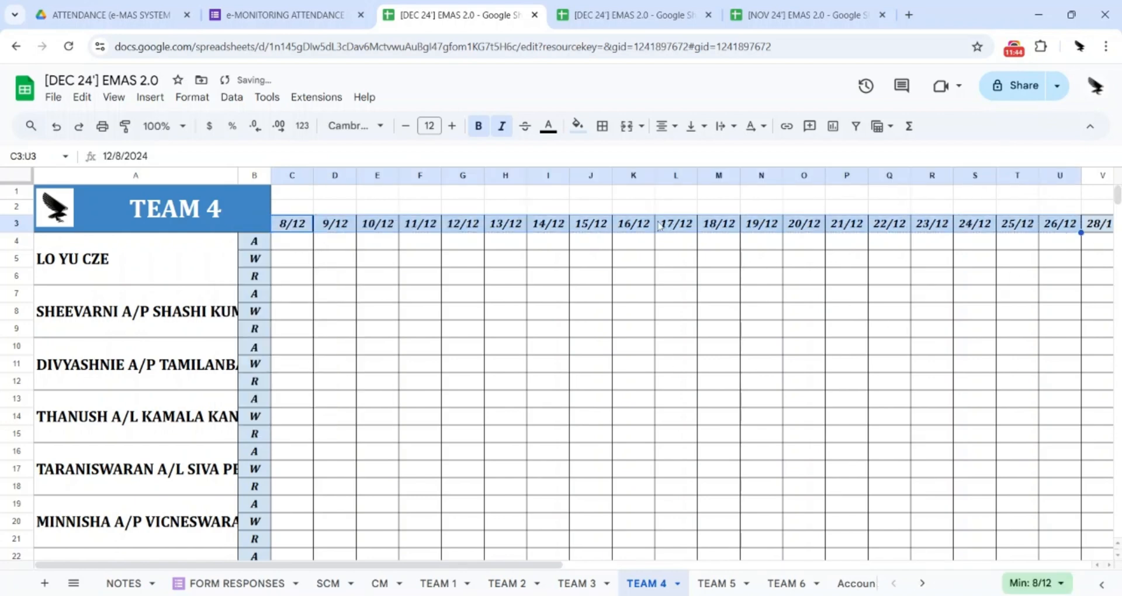
Check the date header row through its last column and the XLOOKUP formula in cell C4
click(626, 192)
drag(534, 566, 728, 568)
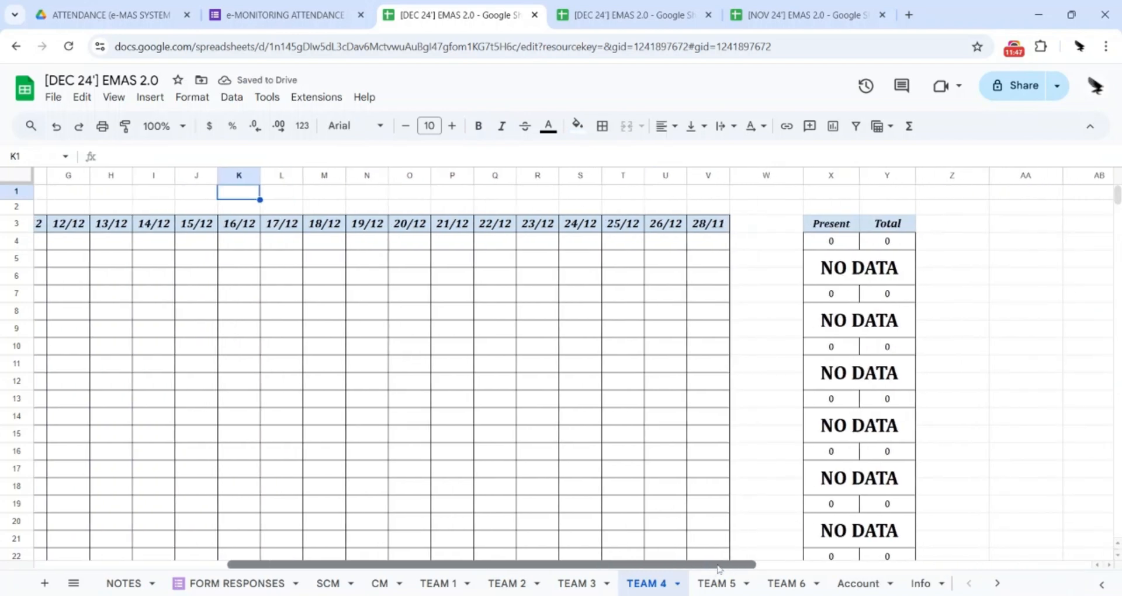
key(ctrl+Home)
click(297, 246)
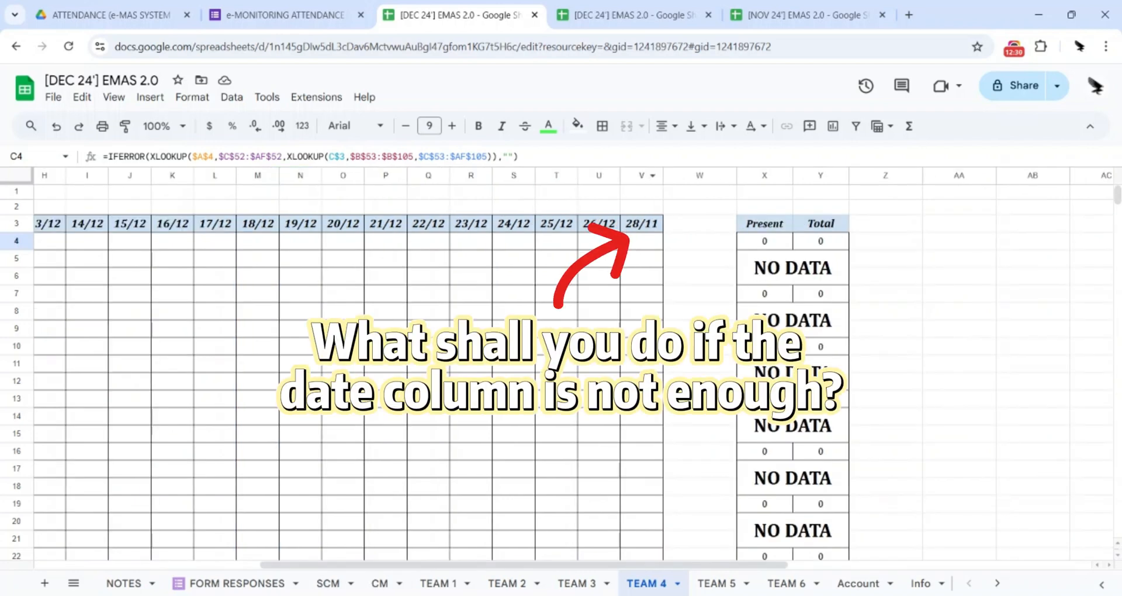
Insert three additional date columns after column V in the TEAM 4 attendance table
click(637, 175)
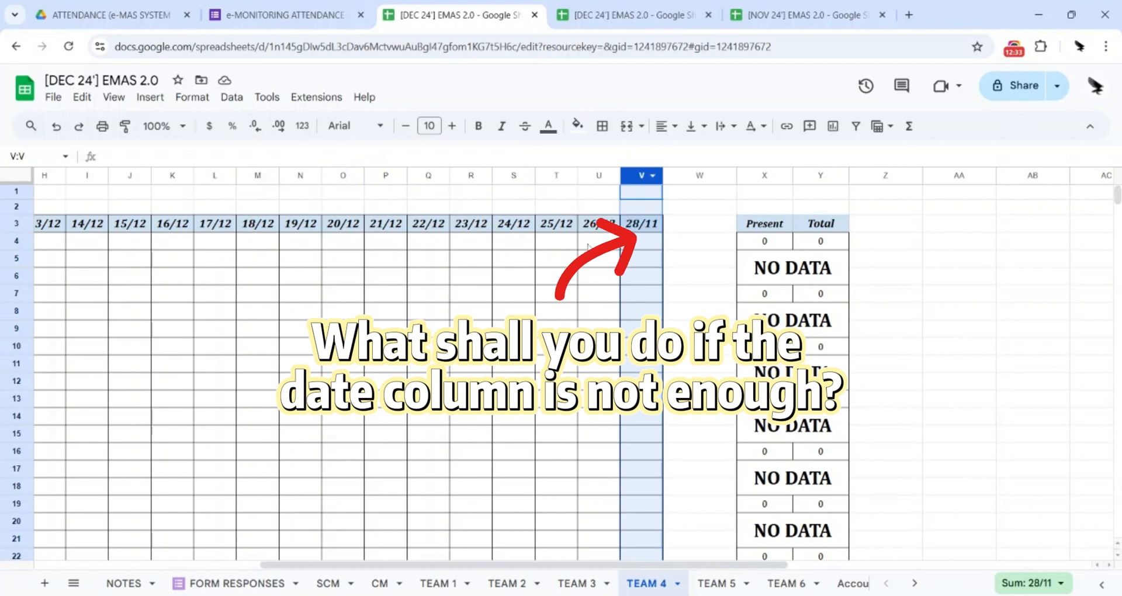
click(643, 227)
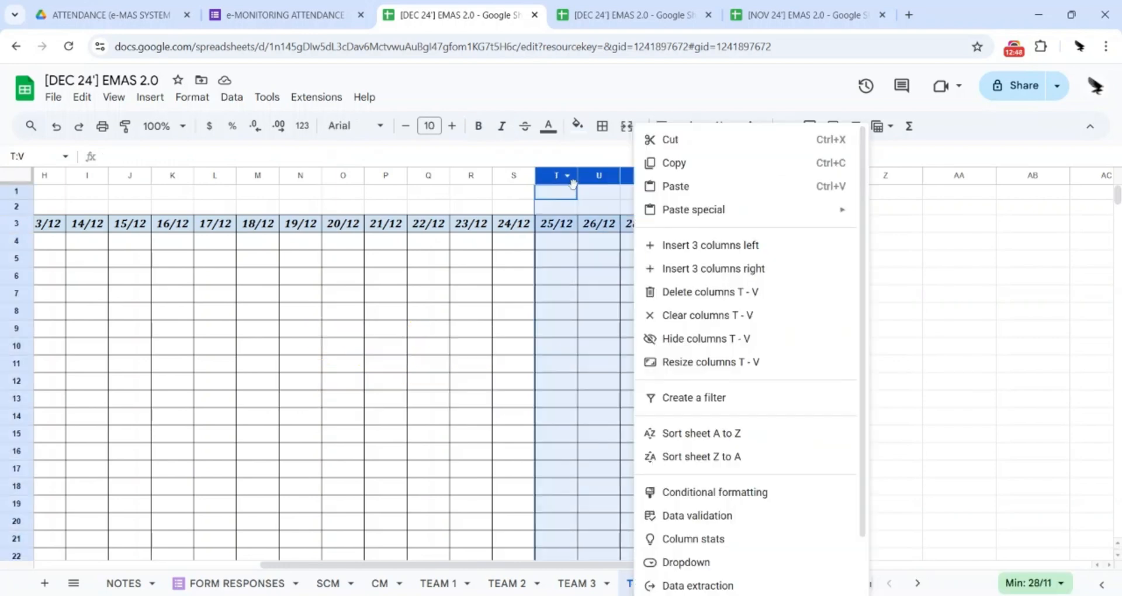
click(658, 272)
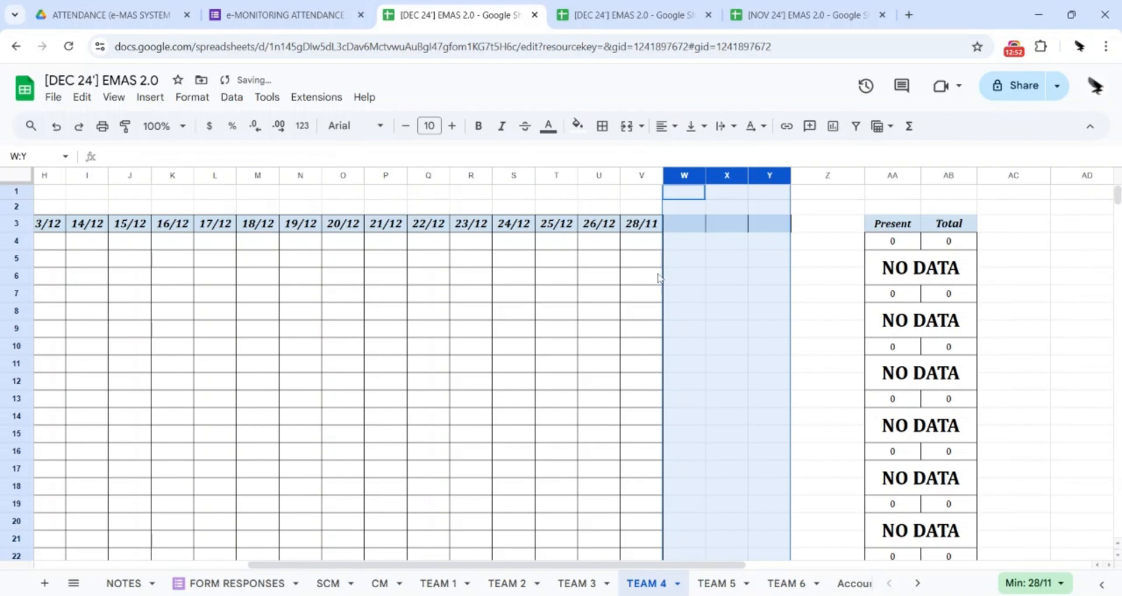
click(694, 252)
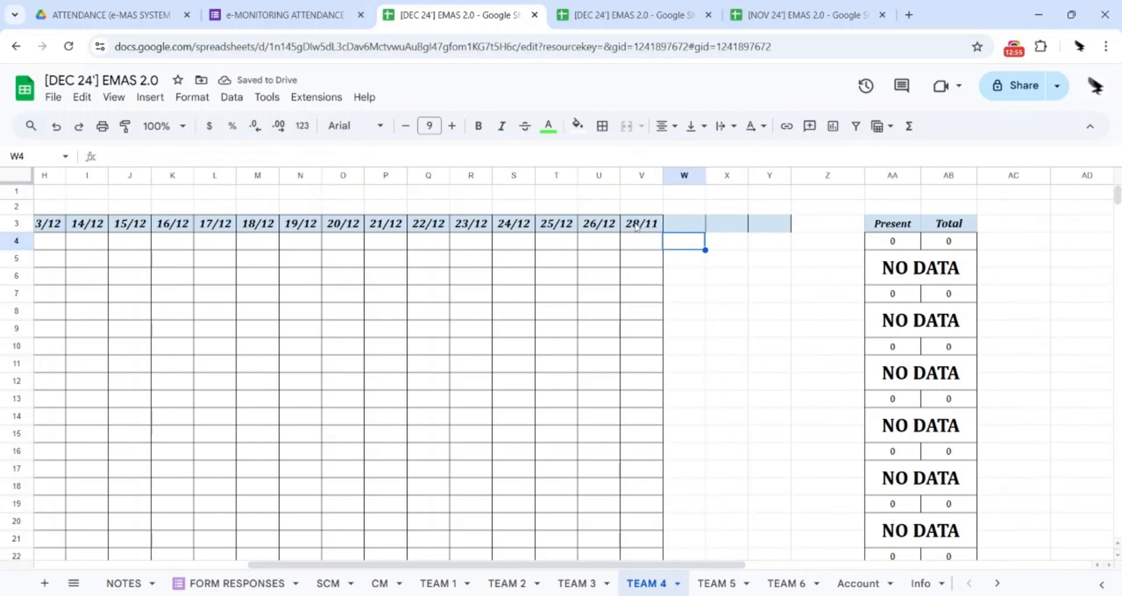
Extend the date header and attendance formulas from V3:V45 across the new columns W to Y, and check the formula in W4
drag(636, 228, 646, 384)
scroll(642, 283, down, 10)
scroll(671, 351, up, 10)
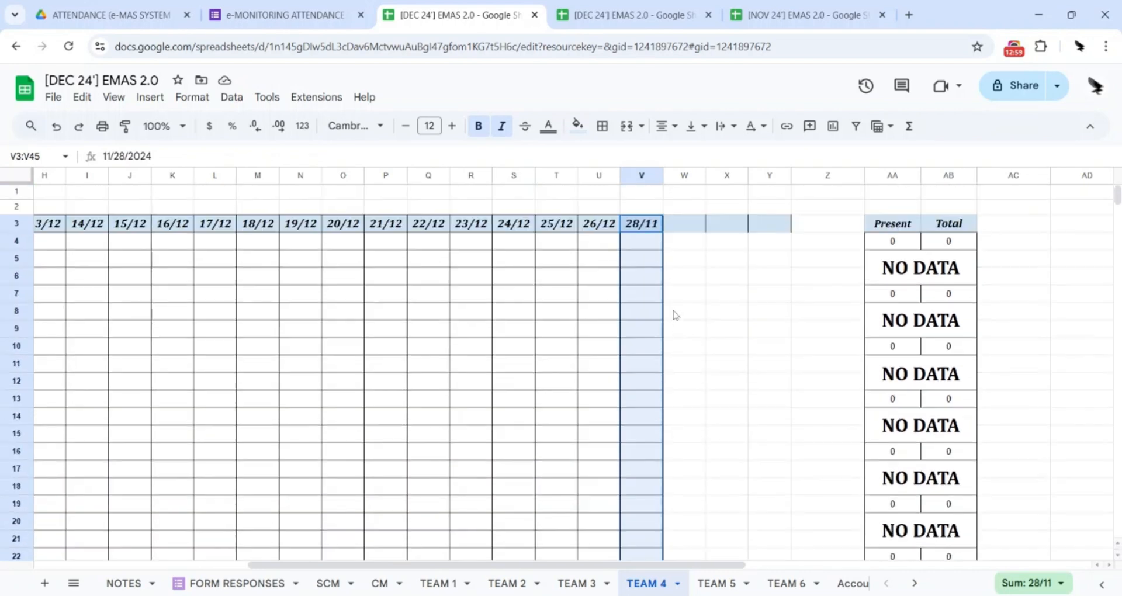
scroll(675, 308, down, 10)
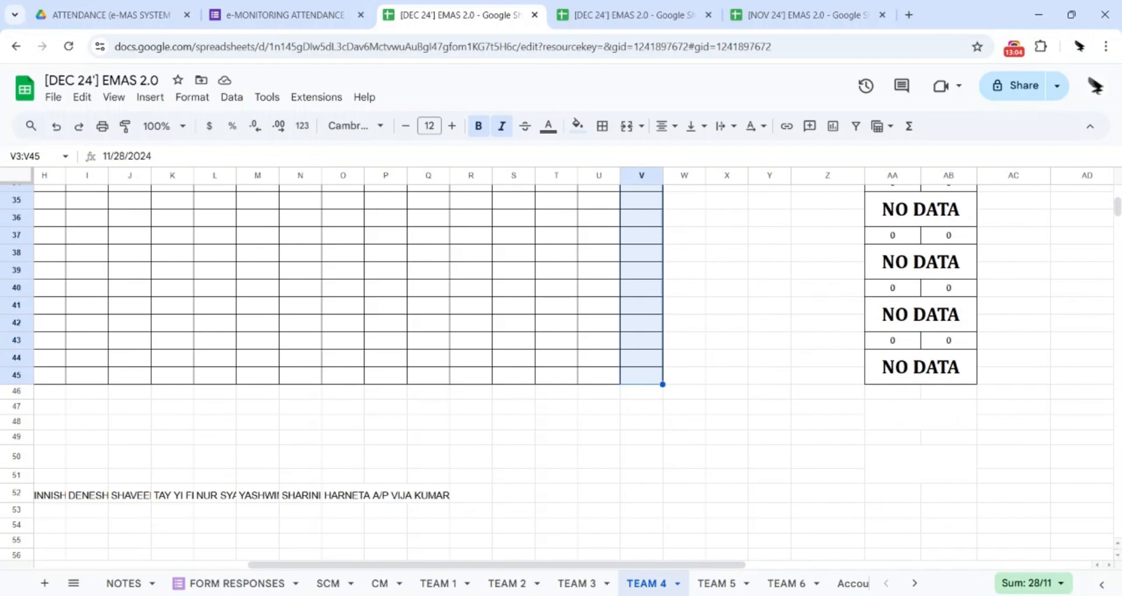
drag(662, 384, 784, 375)
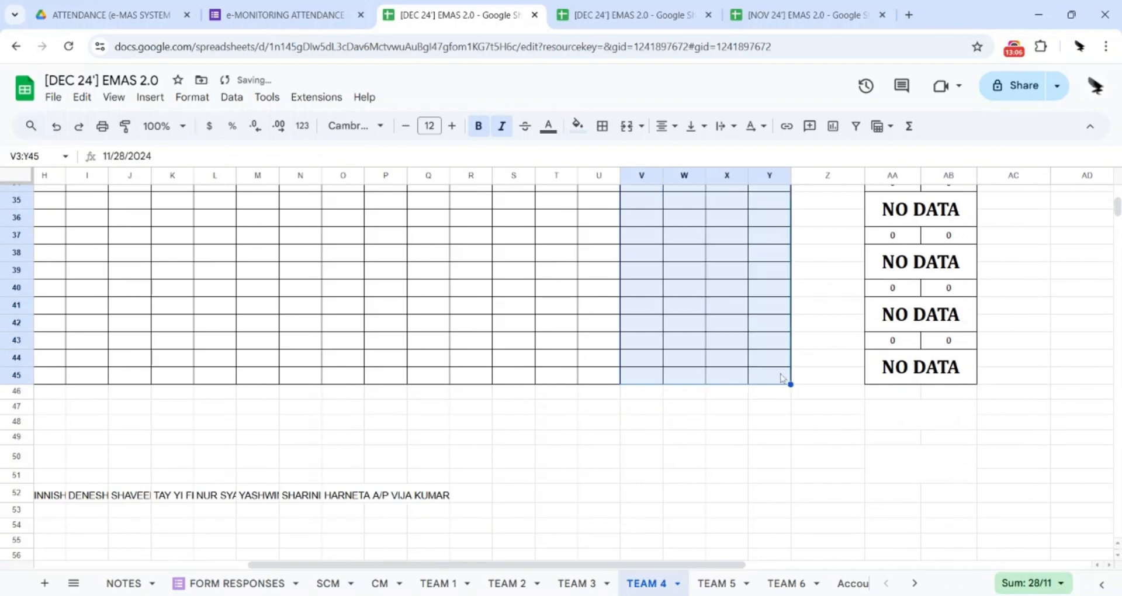
scroll(749, 335, up, 9)
scroll(749, 334, up, 2)
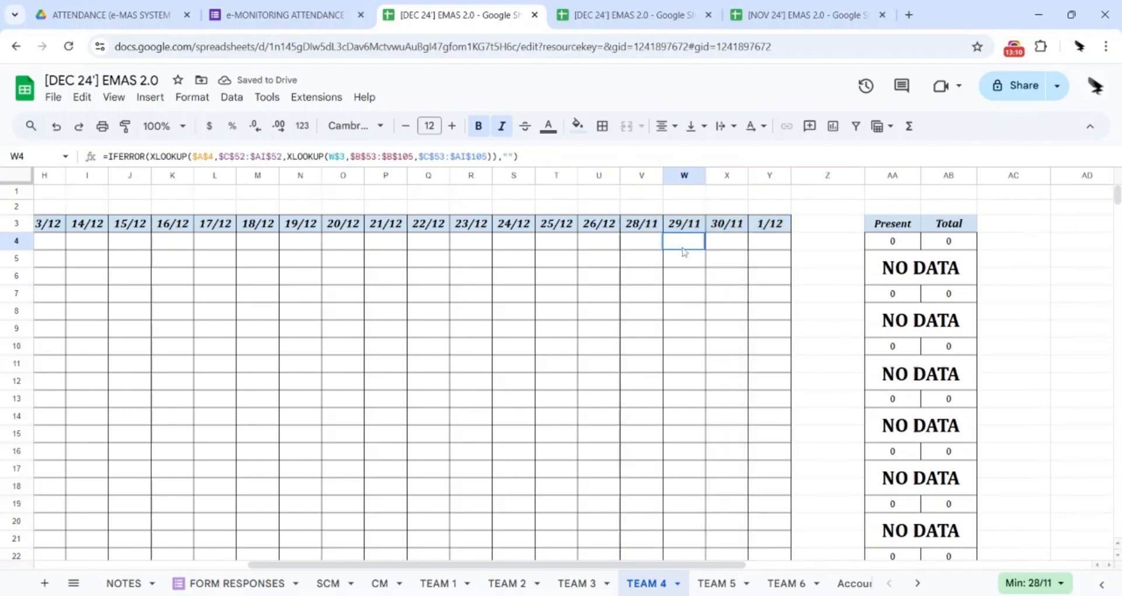
click(688, 244)
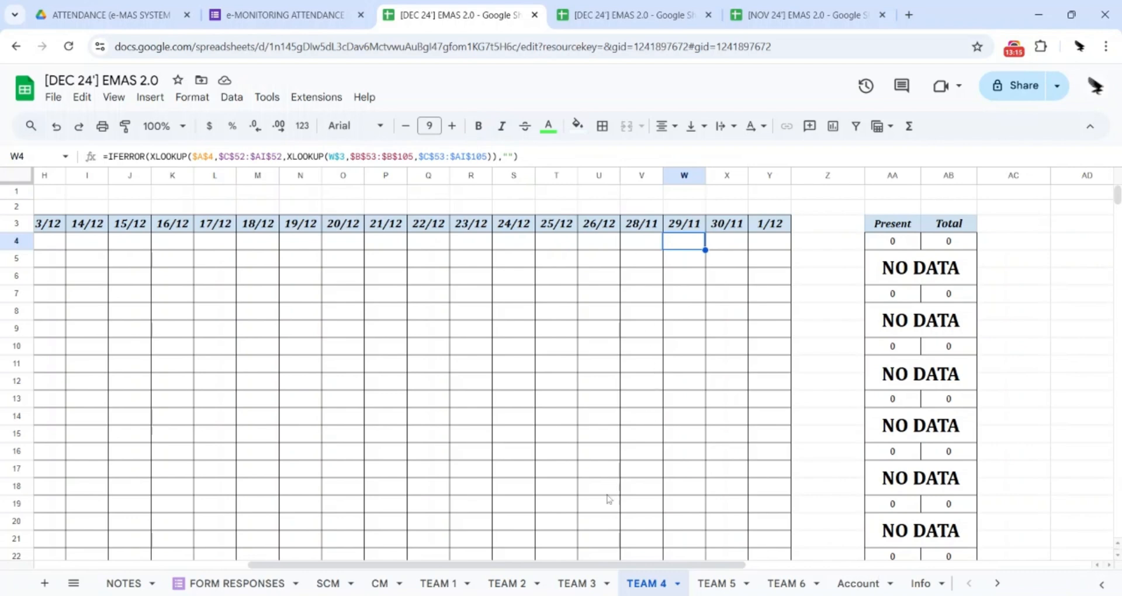
Delete rows 43 to 45 holding the last prefect in the TEAM 4 attendance table, and look over the remaining names
drag(567, 564, 333, 549)
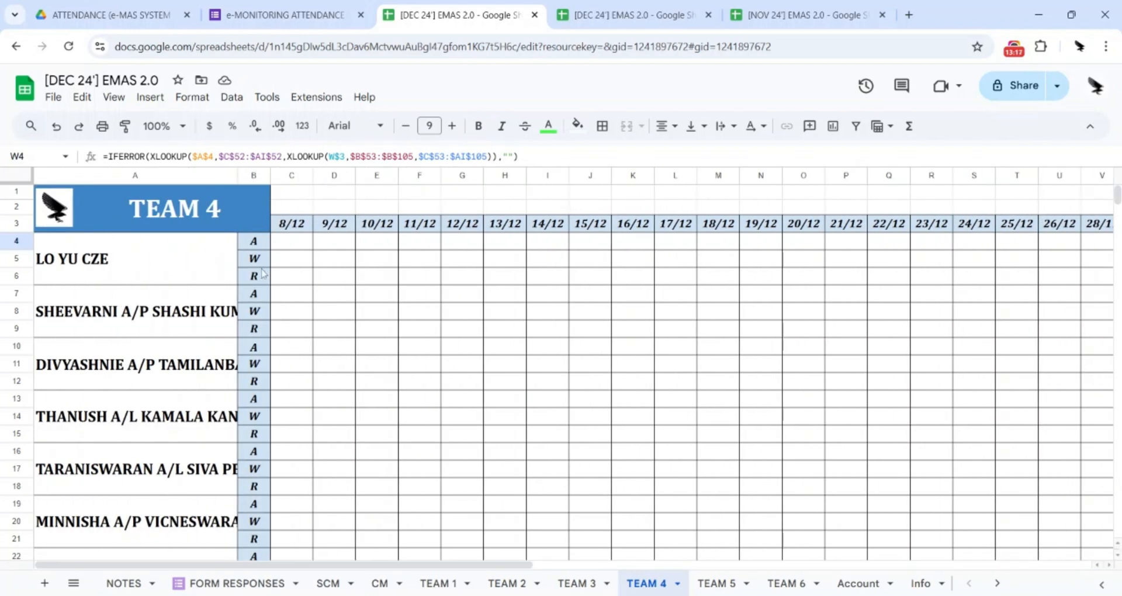
scroll(189, 256, down, 10)
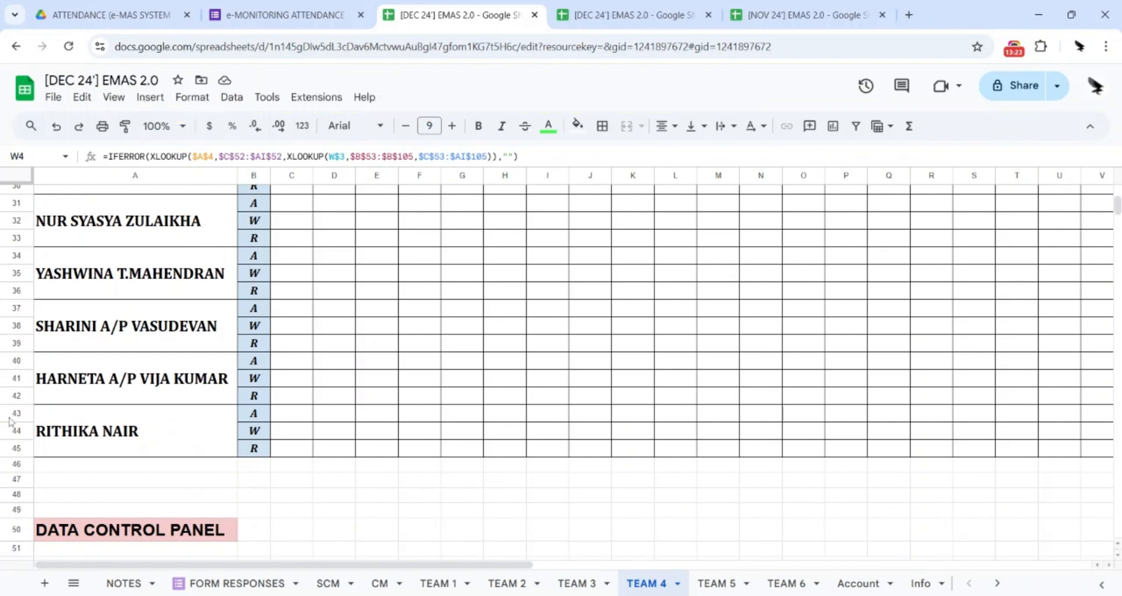
drag(13, 415, 11, 447)
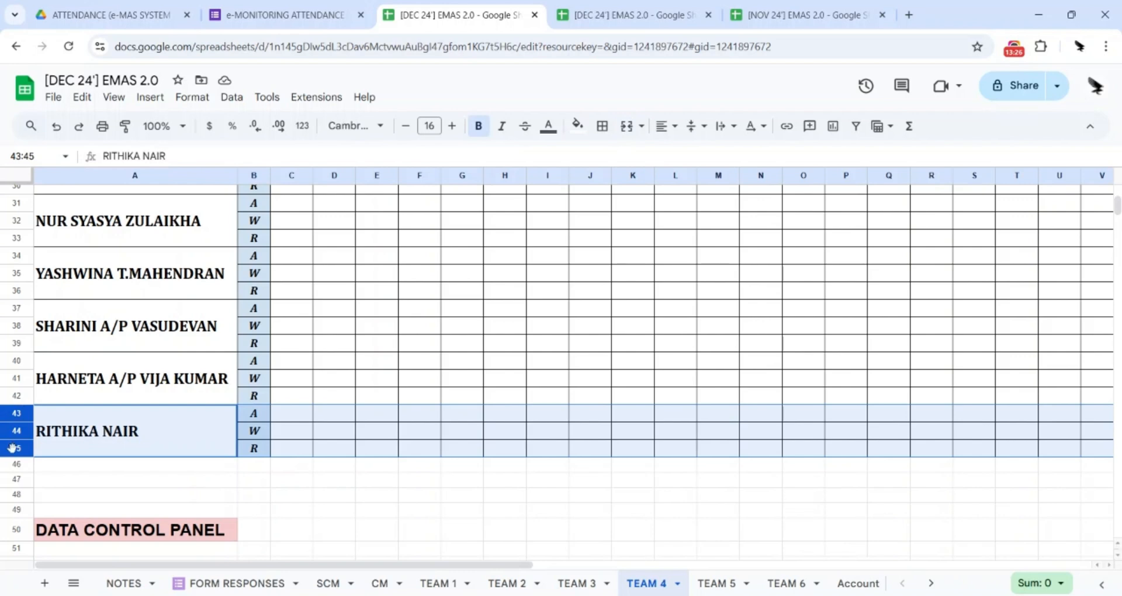
click(20, 414)
right_click(18, 431)
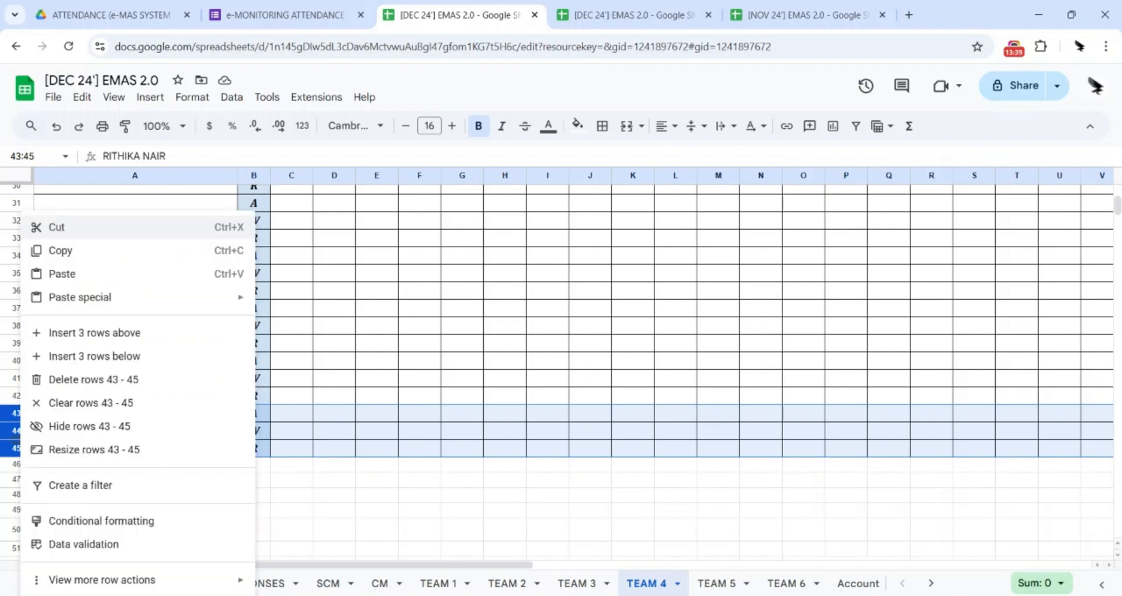
click(91, 381)
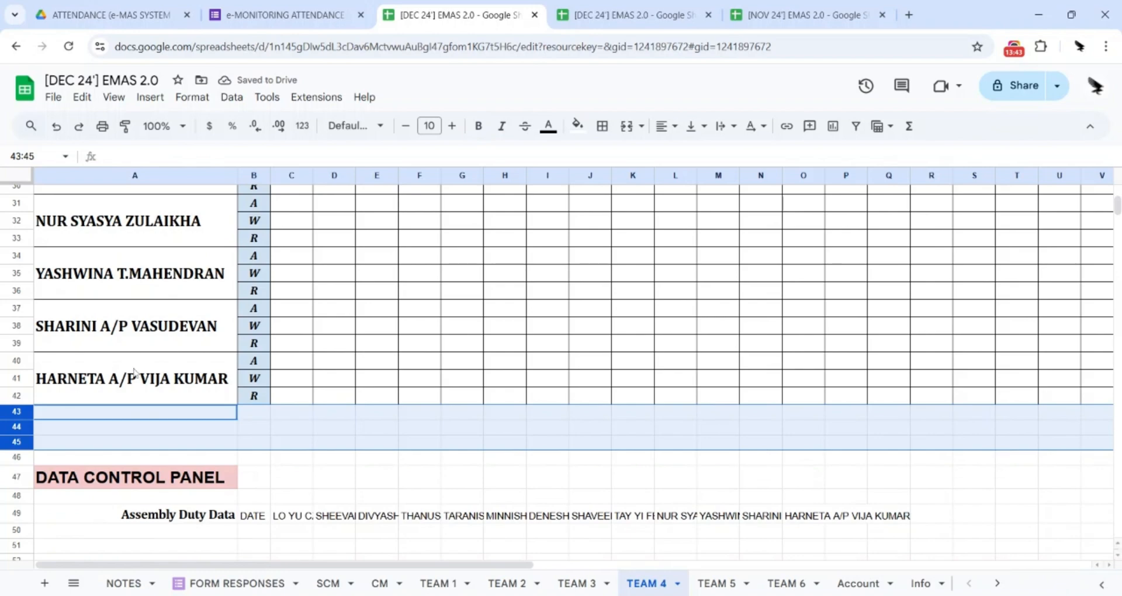
scroll(140, 365, up, 10)
scroll(151, 366, down, 10)
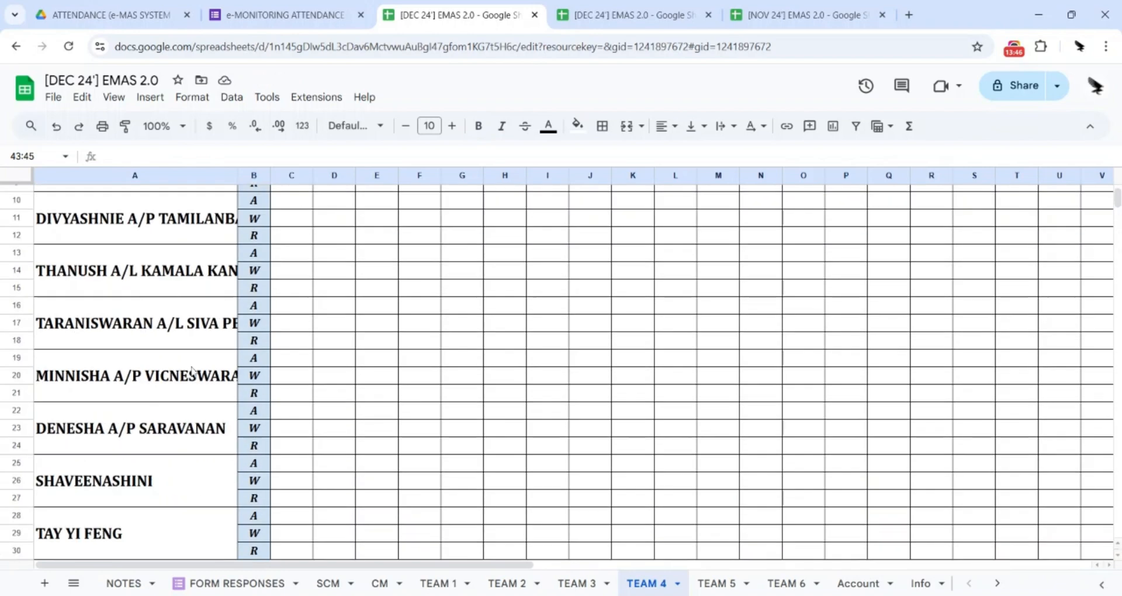
click(202, 435)
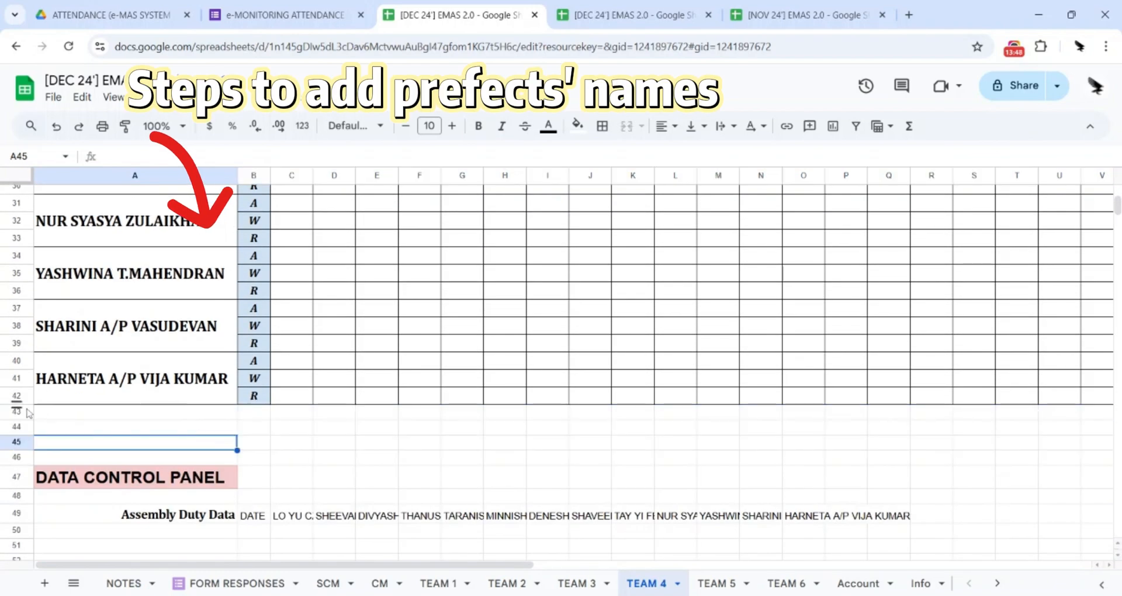
Insert three rows above rows 43 to 45, below the last prefect in the TEAM 4 attendance table
drag(17, 411, 16, 441)
right_click(17, 441)
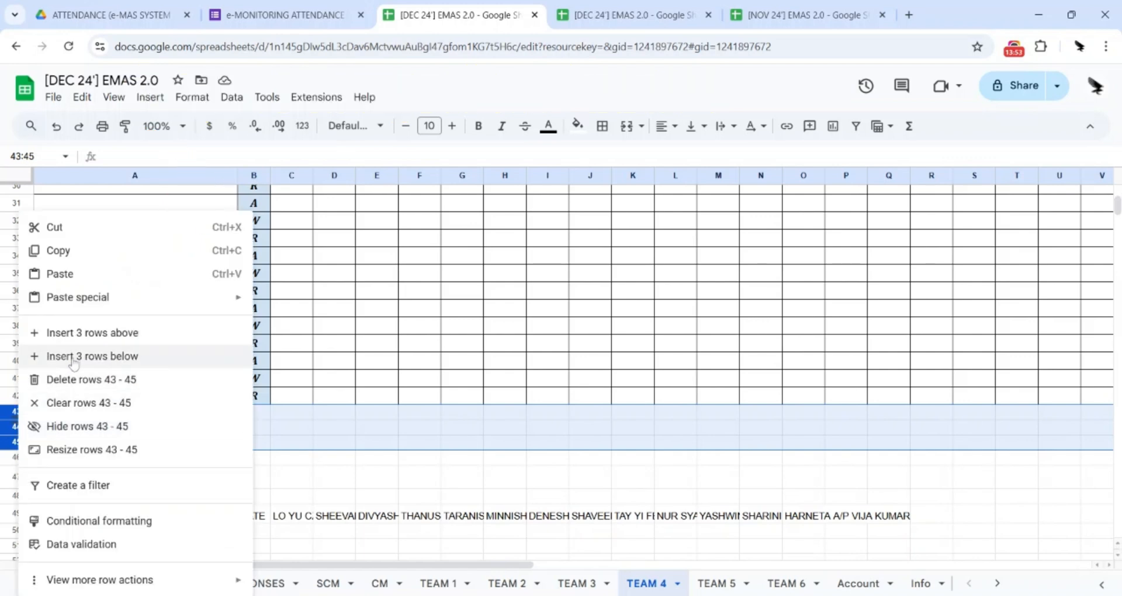
click(82, 333)
click(76, 441)
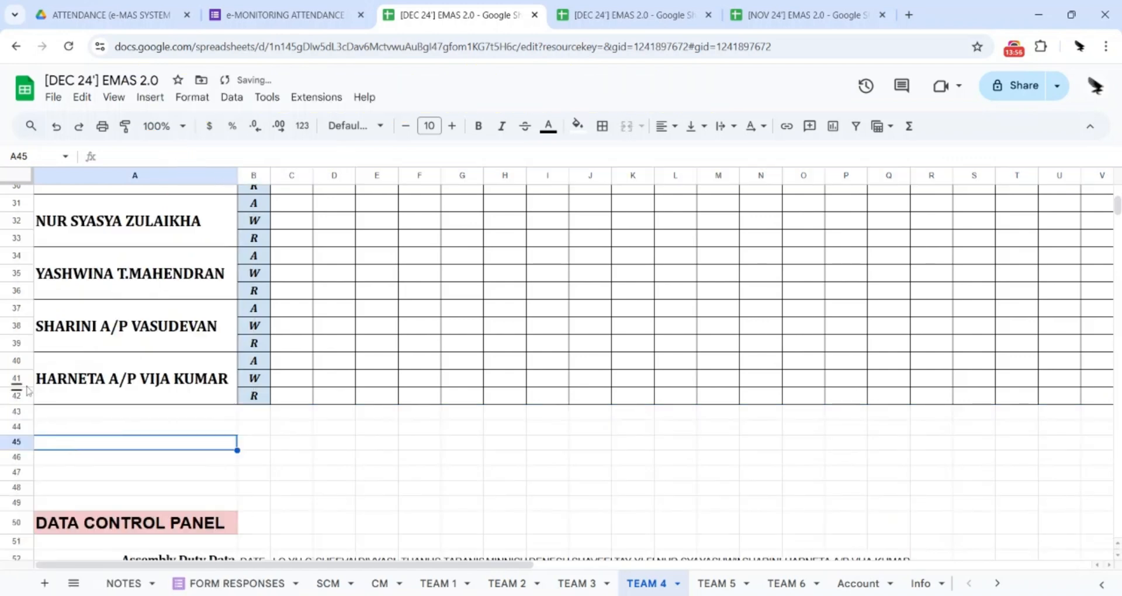
click(28, 361)
click(125, 456)
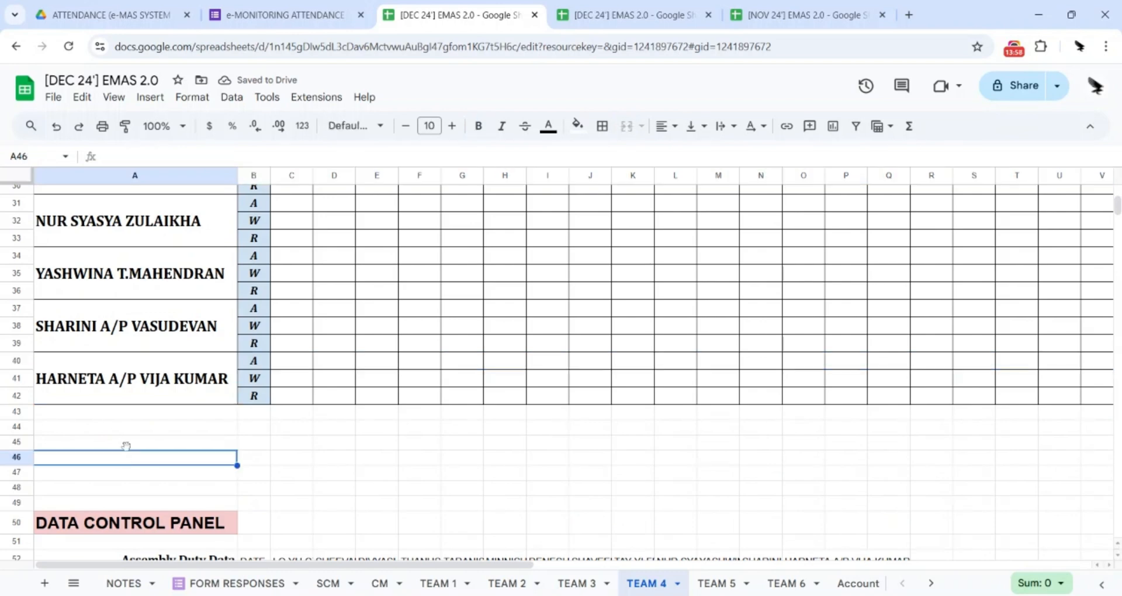
Fill the last prefect's name and A/W/R labels from A40:B42 down to rows 43 to 45
drag(150, 396, 251, 395)
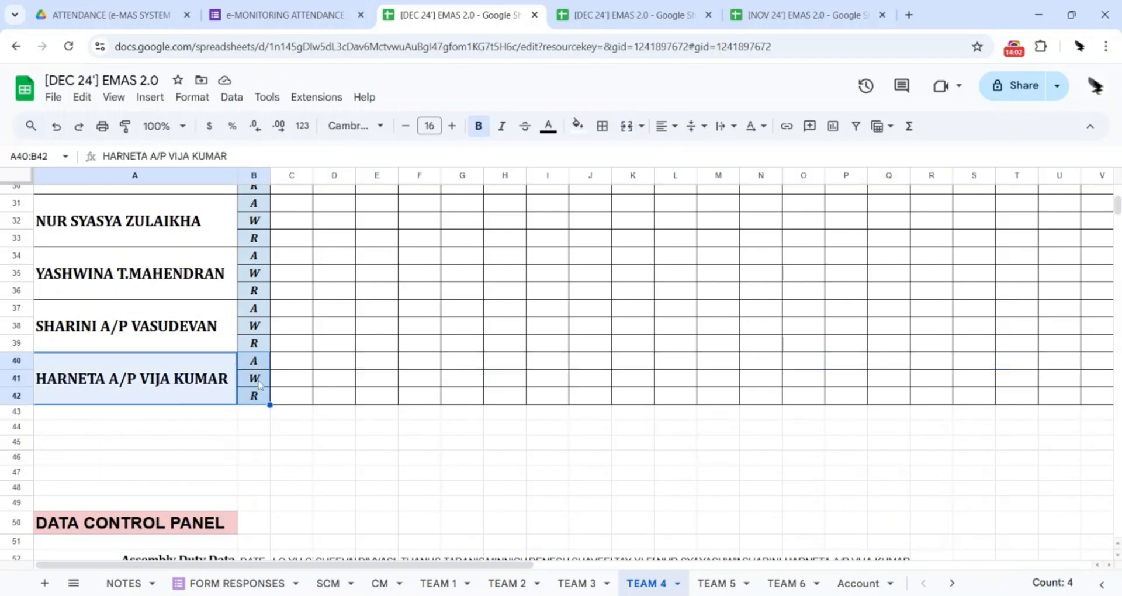
drag(270, 405, 270, 453)
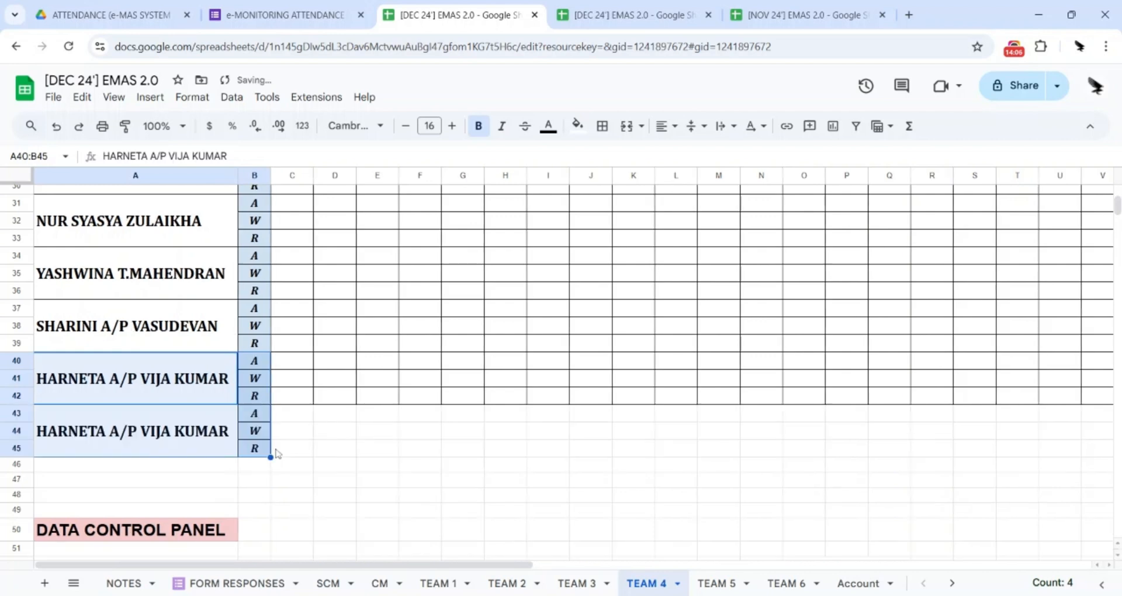
click(200, 467)
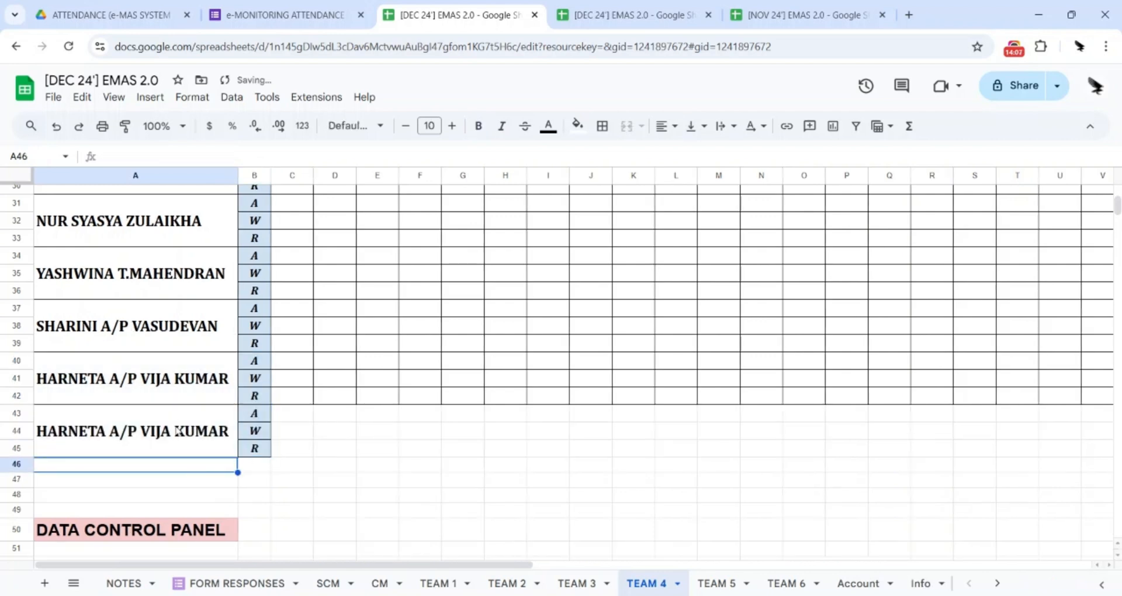
Copy the XLOOKUP formula from C40 to C43 and change its name reference to $A$43
click(293, 367)
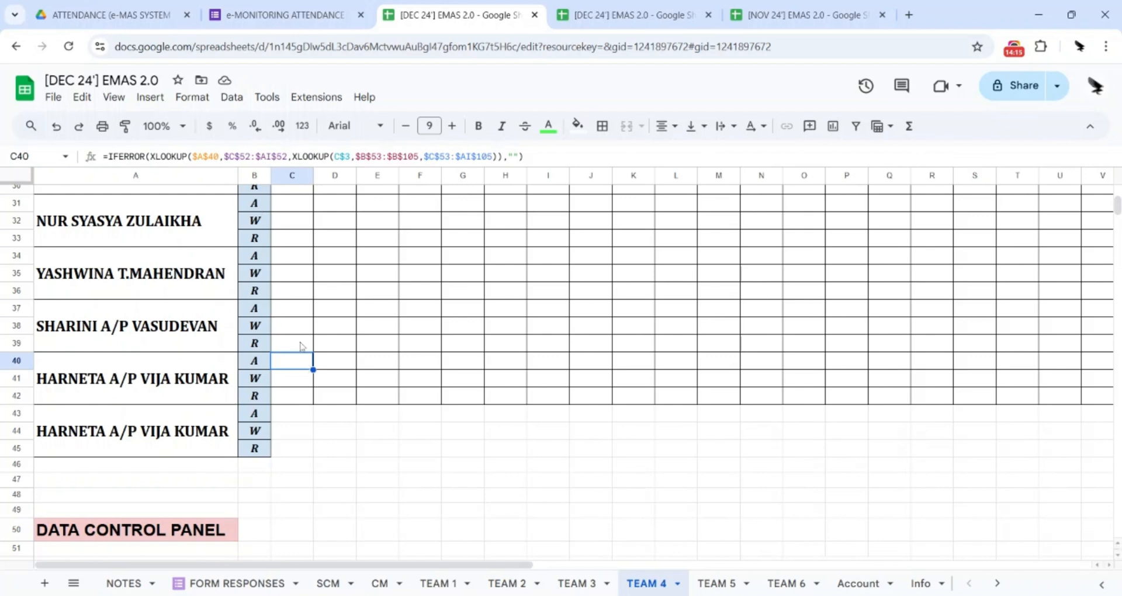
click(290, 416)
key(ctrl+v)
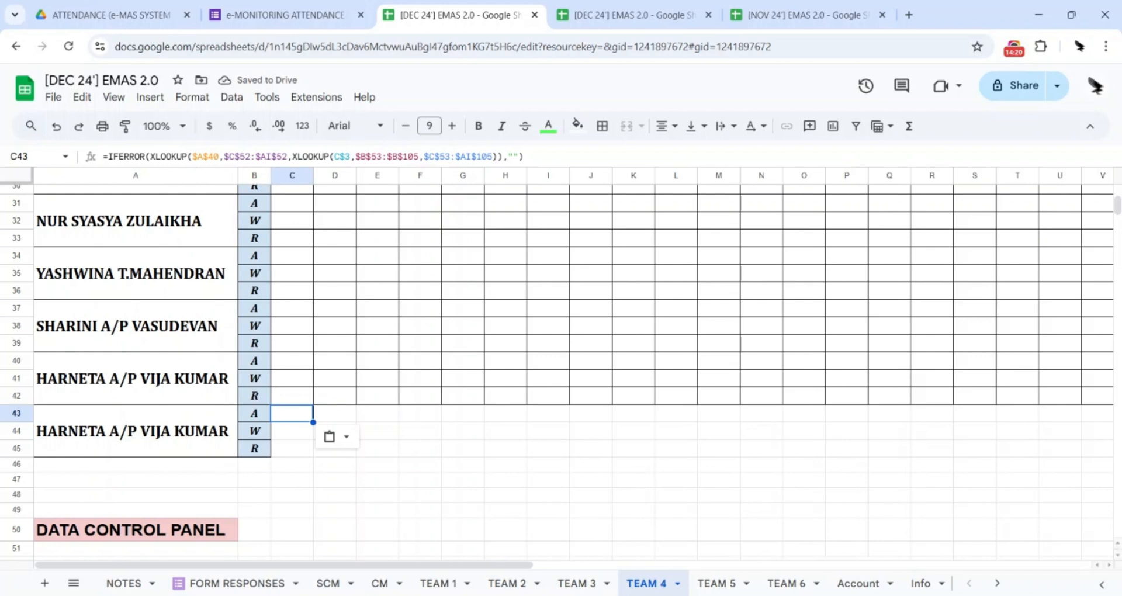
click(212, 156)
double_click(205, 156)
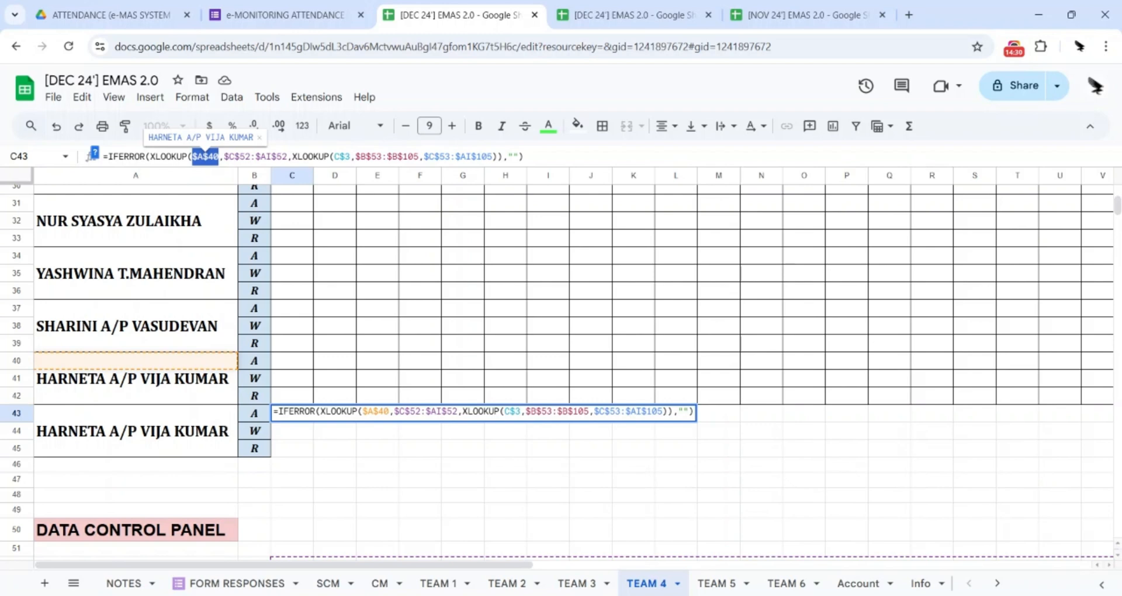
click(223, 157)
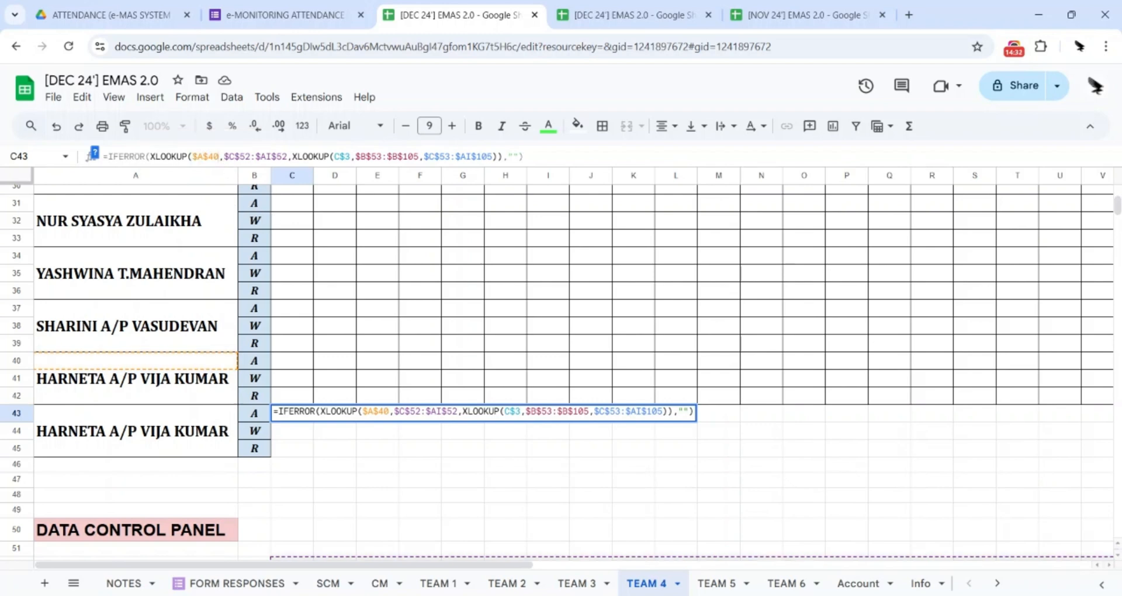
key(Left)
key(BackSpace)
text(3)
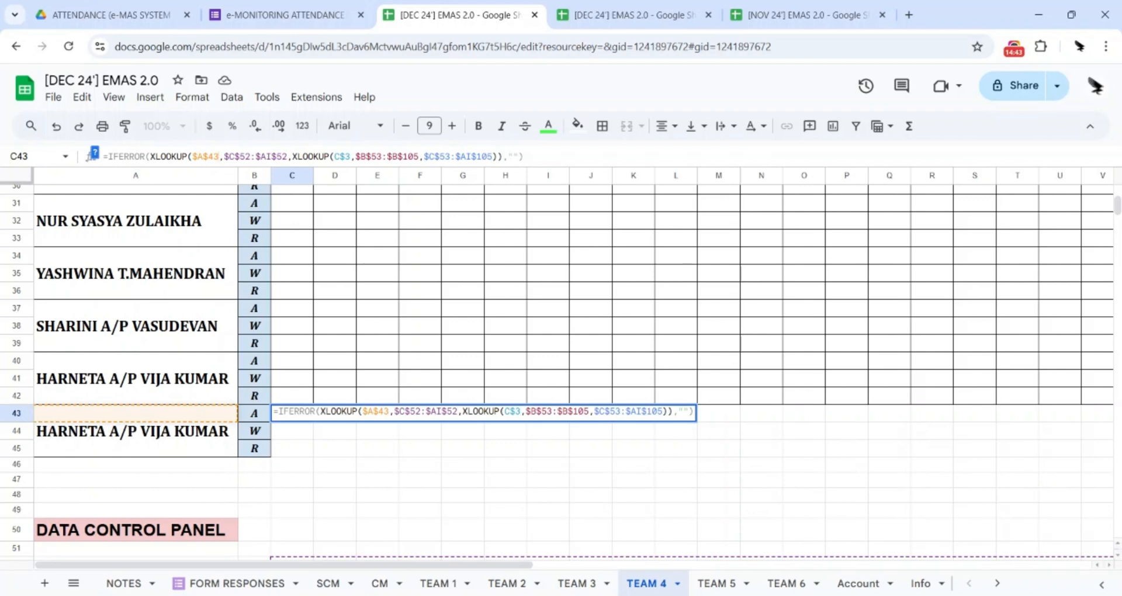
Re-enter the name reference in C43's formula by picking A43 and lock it as the absolute reference $A$43
drag(218, 156, 193, 157)
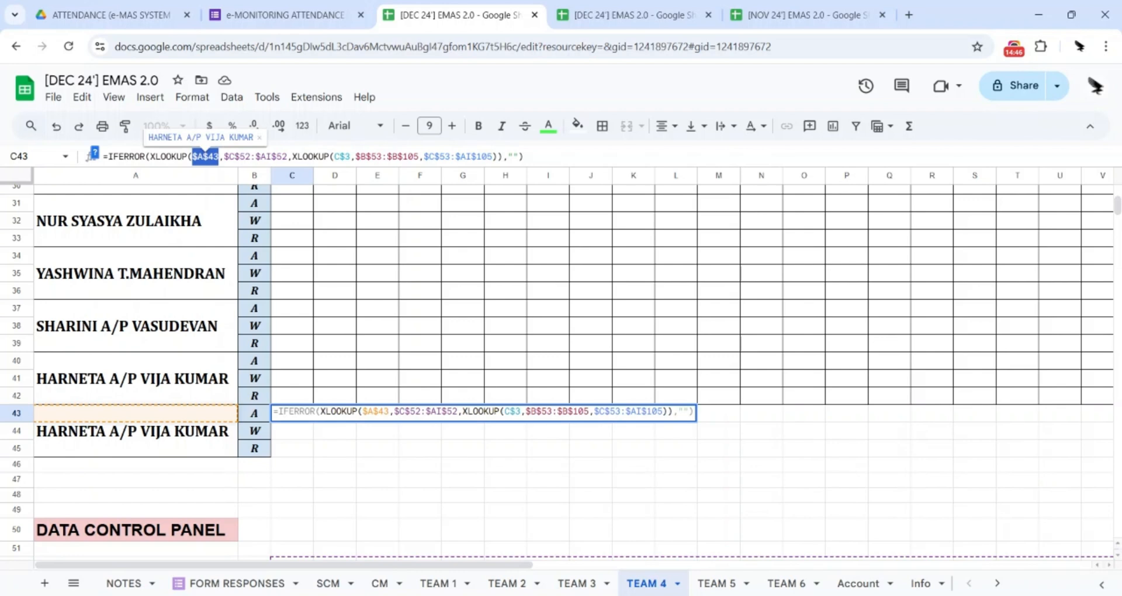
key(BackSpace)
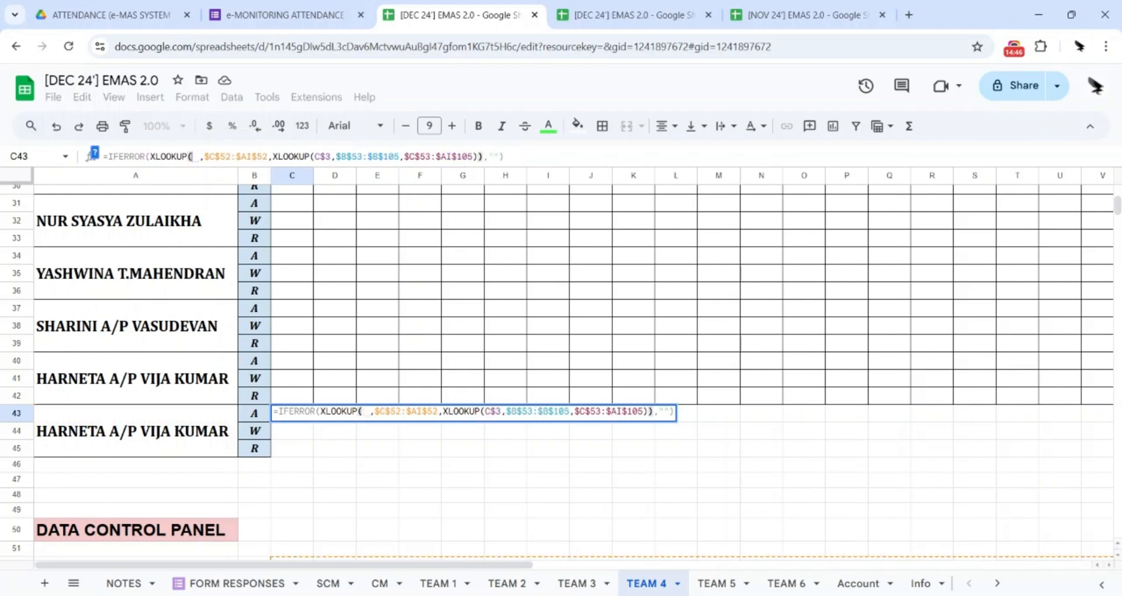
click(190, 416)
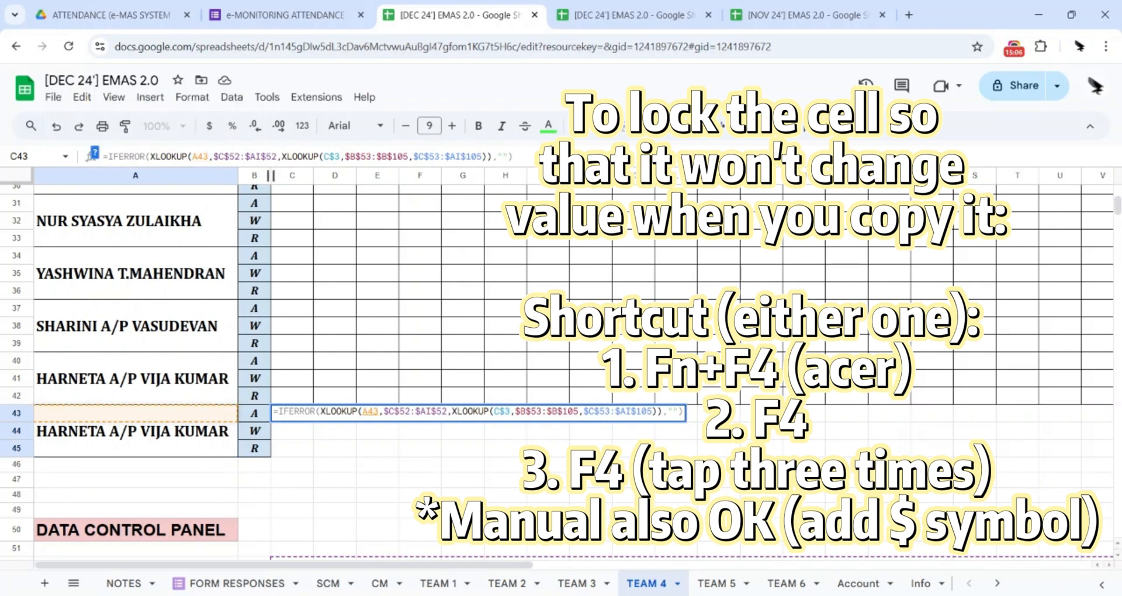
key(F4)
key(F4)
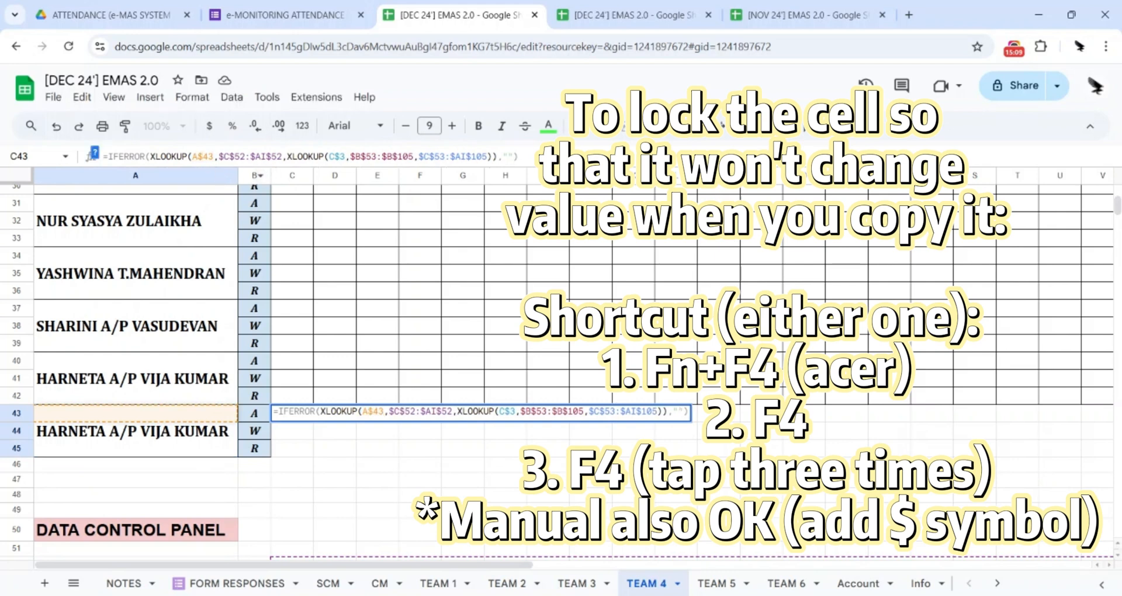
key(F4)
key(F4)
key(F4)
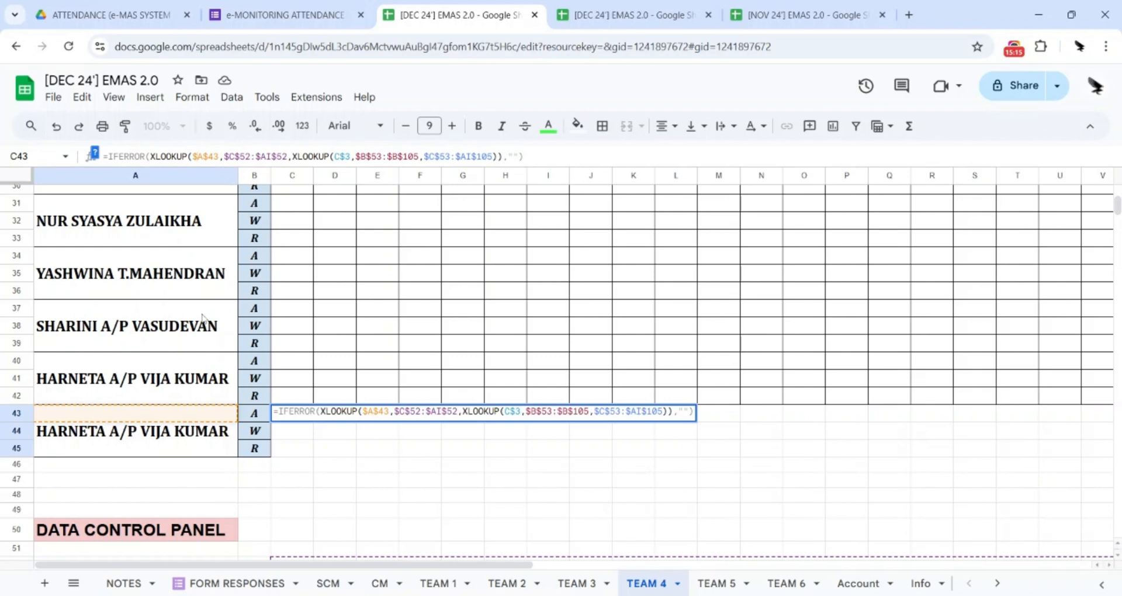
key(Return)
click(310, 418)
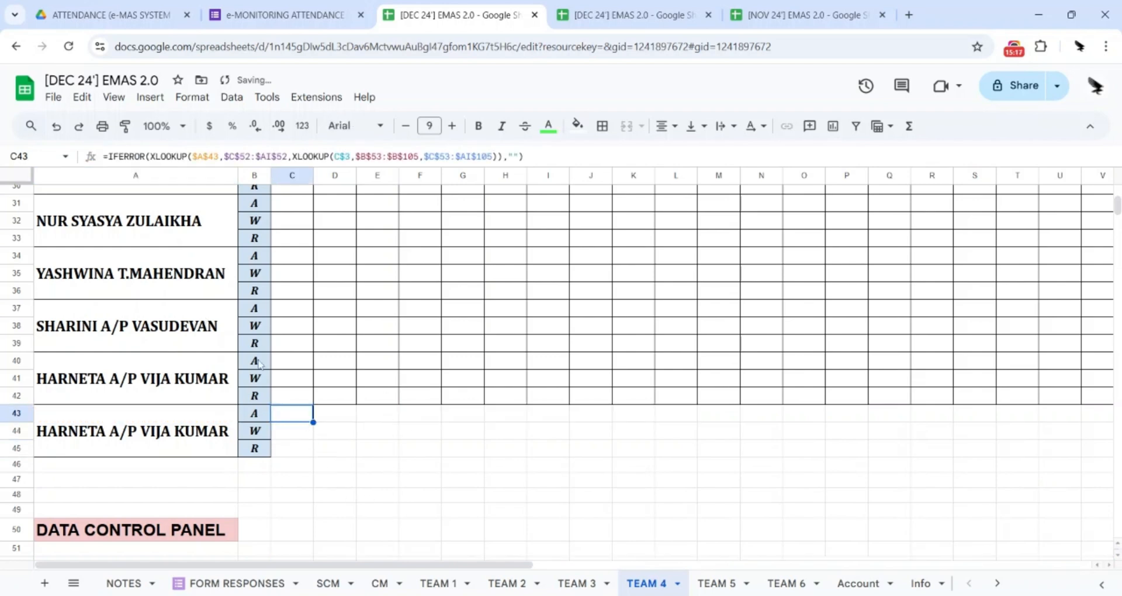
Copy the W and R formulas from C41 and C42 into C44 and C45, pointing the name lookup to $A$43
click(298, 383)
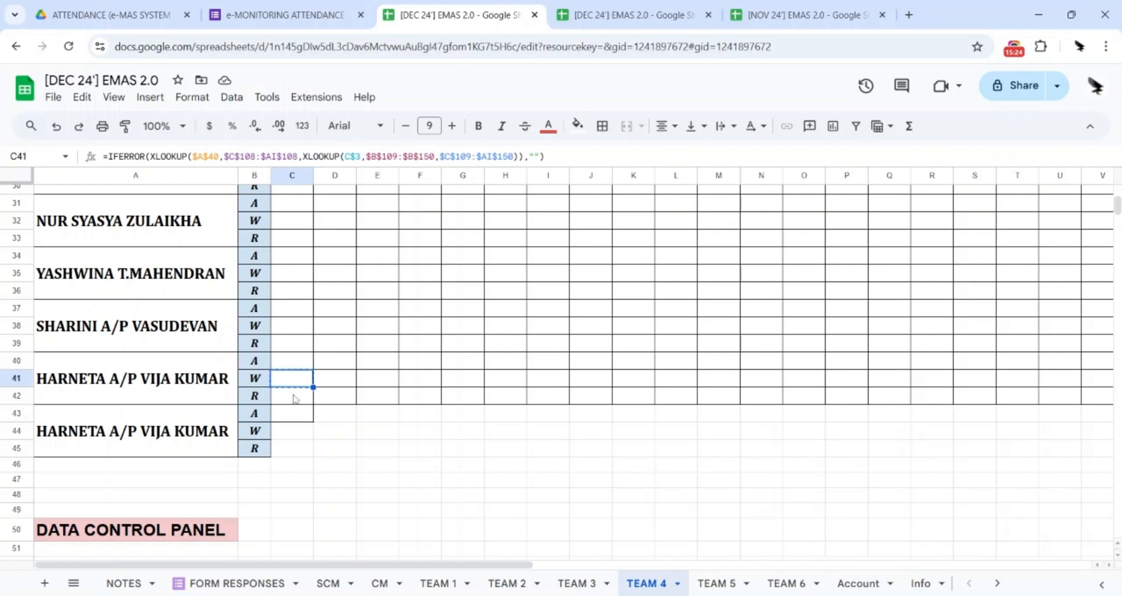
click(290, 432)
key(ctrl+v)
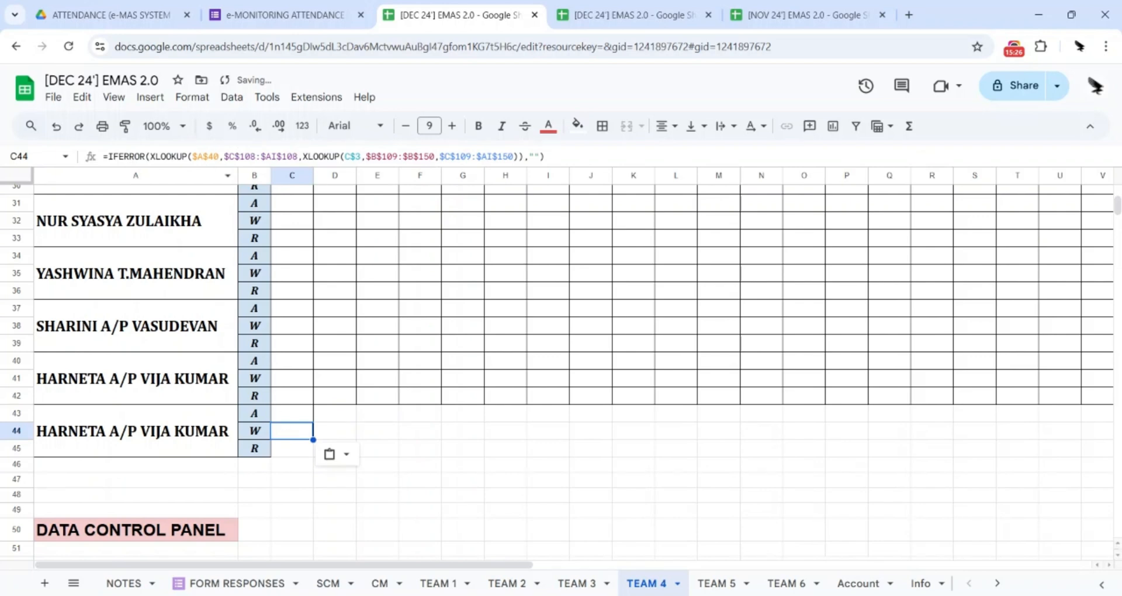
key(Return)
key(Return)
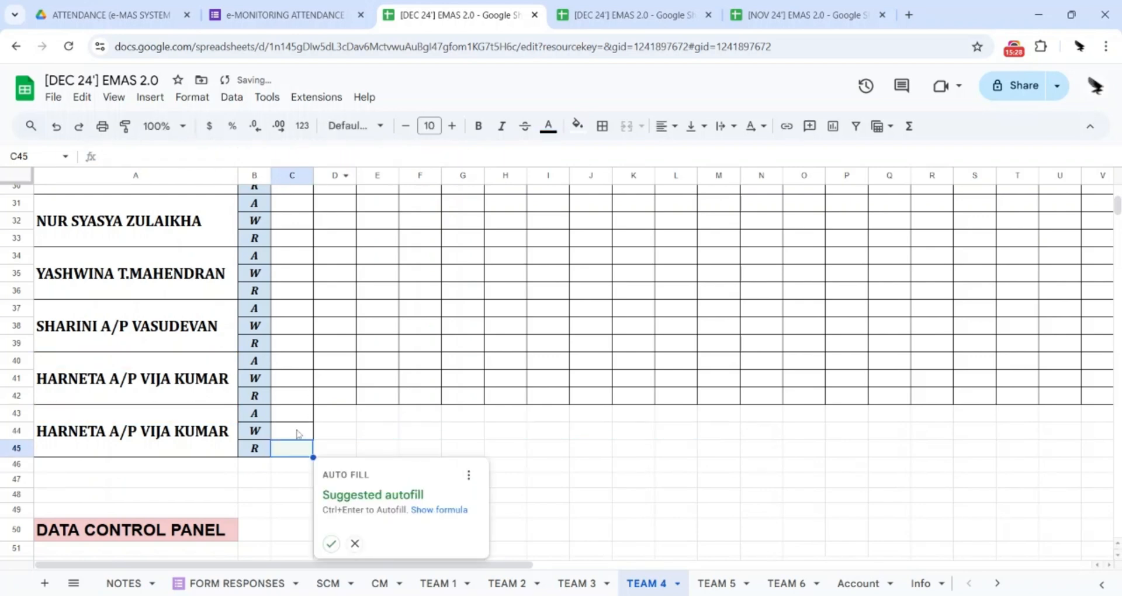
click(291, 399)
key(ctrl+c)
click(299, 454)
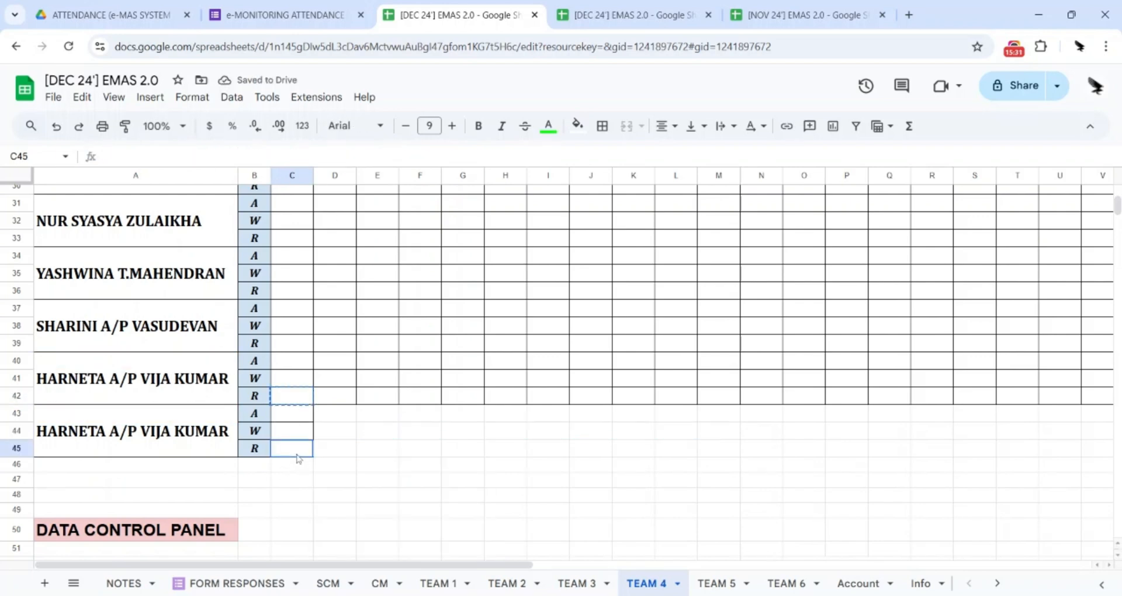
key(ctrl+v)
key(Return)
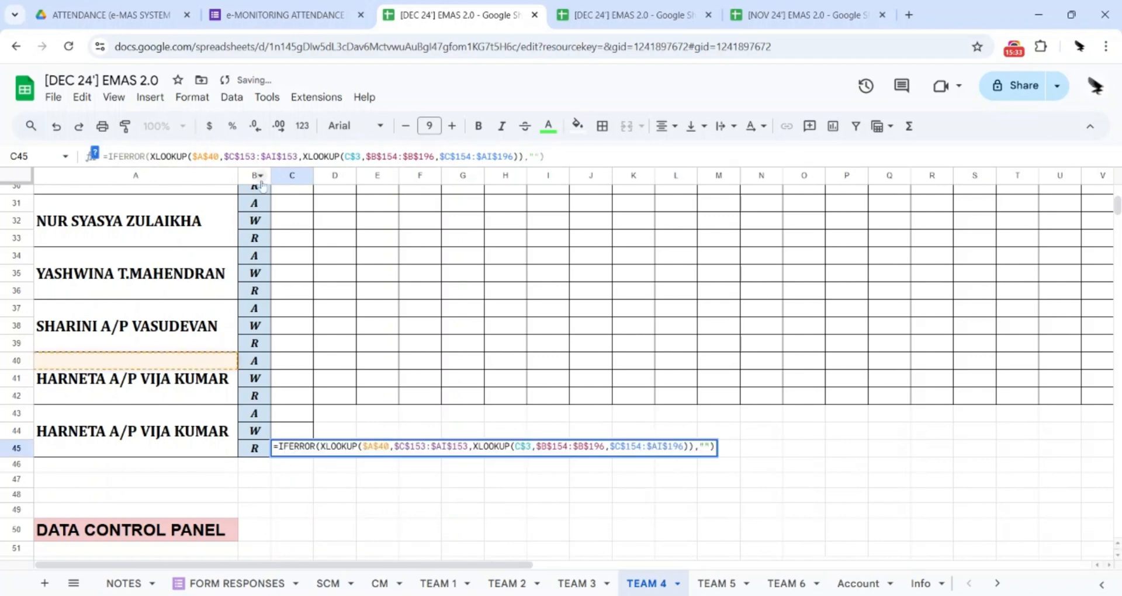
key(Return)
Extend the new prefect's formulas from C43:C45 across to column Y and check the formula in Y45
click(303, 416)
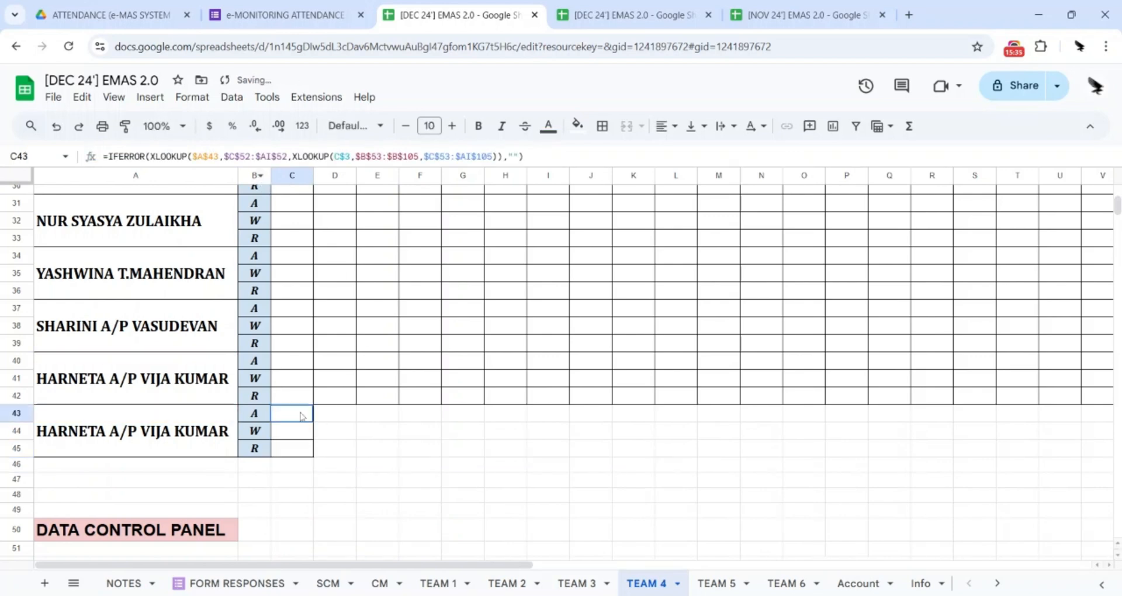
drag(302, 416, 963, 458)
click(960, 485)
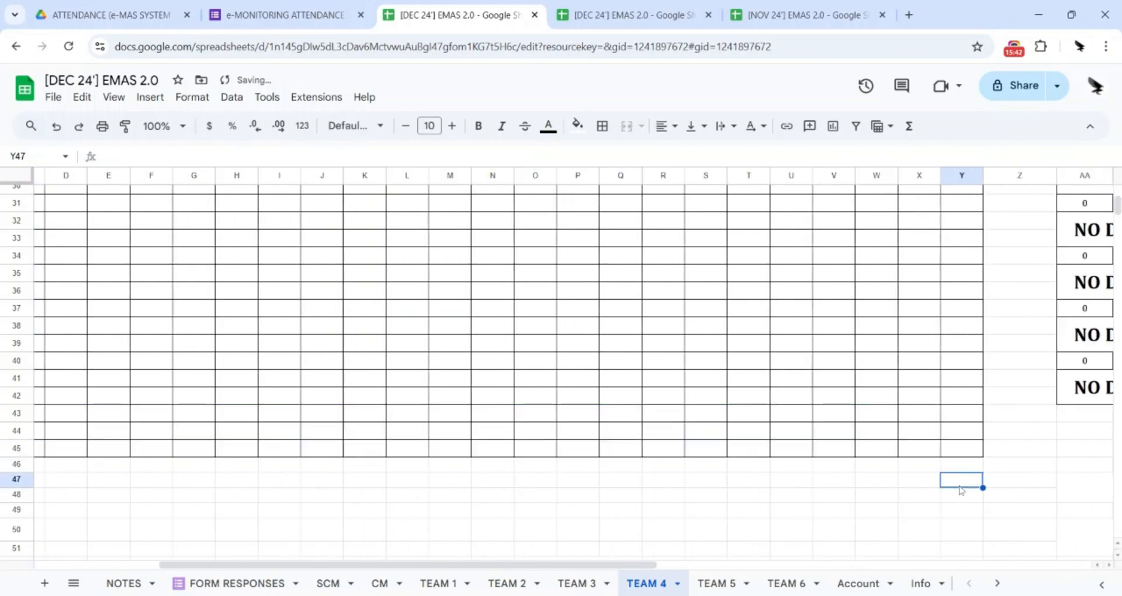
click(956, 453)
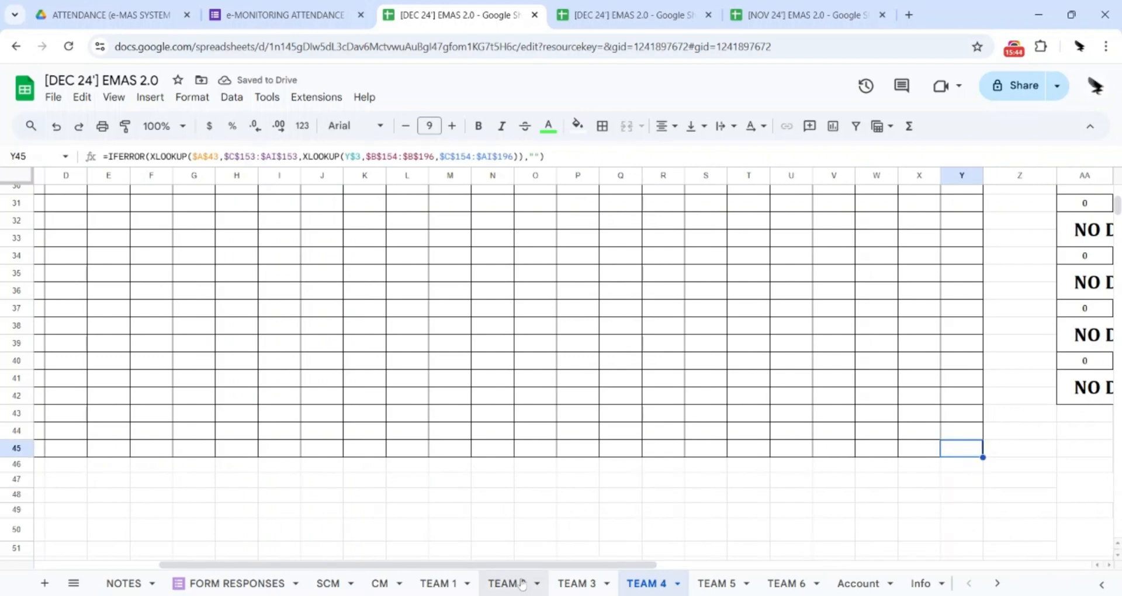
Fill the Present, Total and percentage cells from AA40:AB42 down to rows 43 to 45
drag(532, 567, 755, 579)
drag(610, 364, 672, 386)
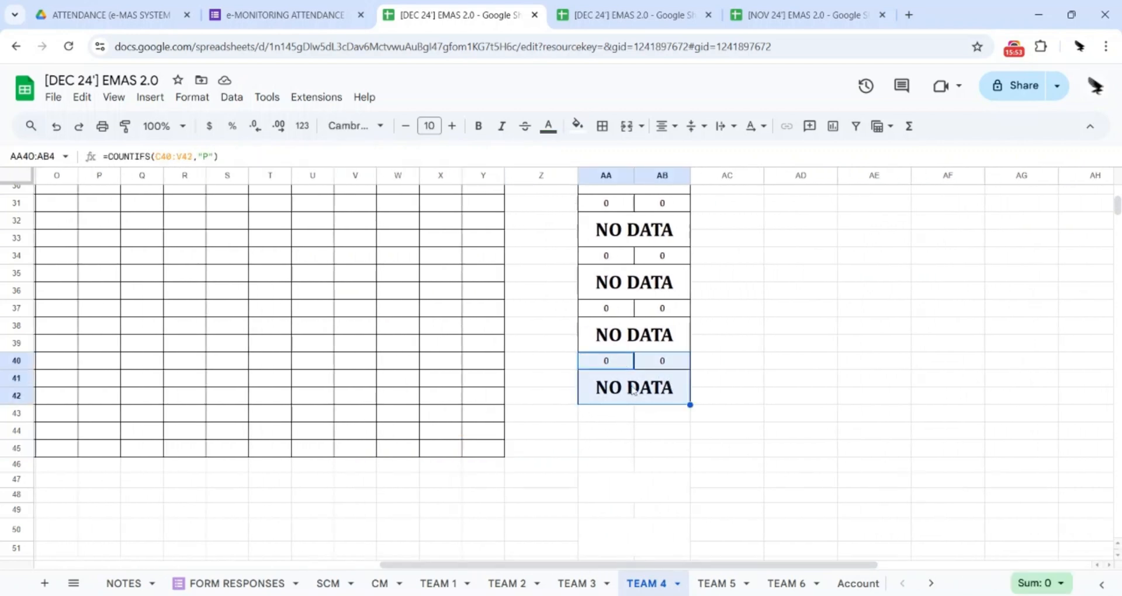
click(640, 447)
drag(614, 370, 671, 402)
drag(690, 405, 690, 456)
click(674, 487)
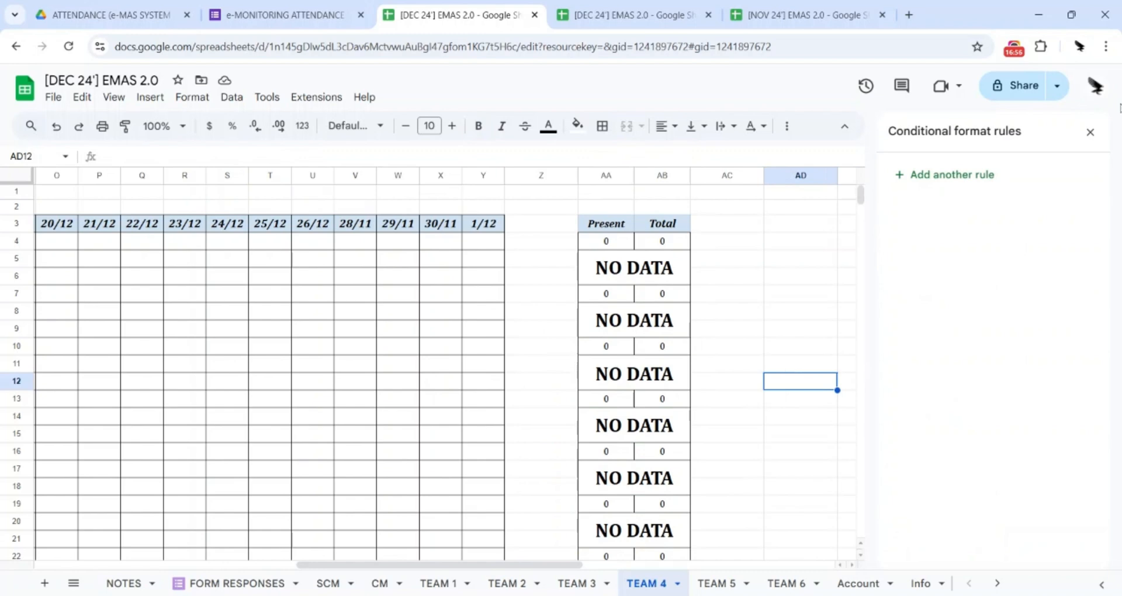
Close the conditional format rules and look over the extended TEAM 4 attendance table
click(1090, 131)
scroll(622, 363, down, 10)
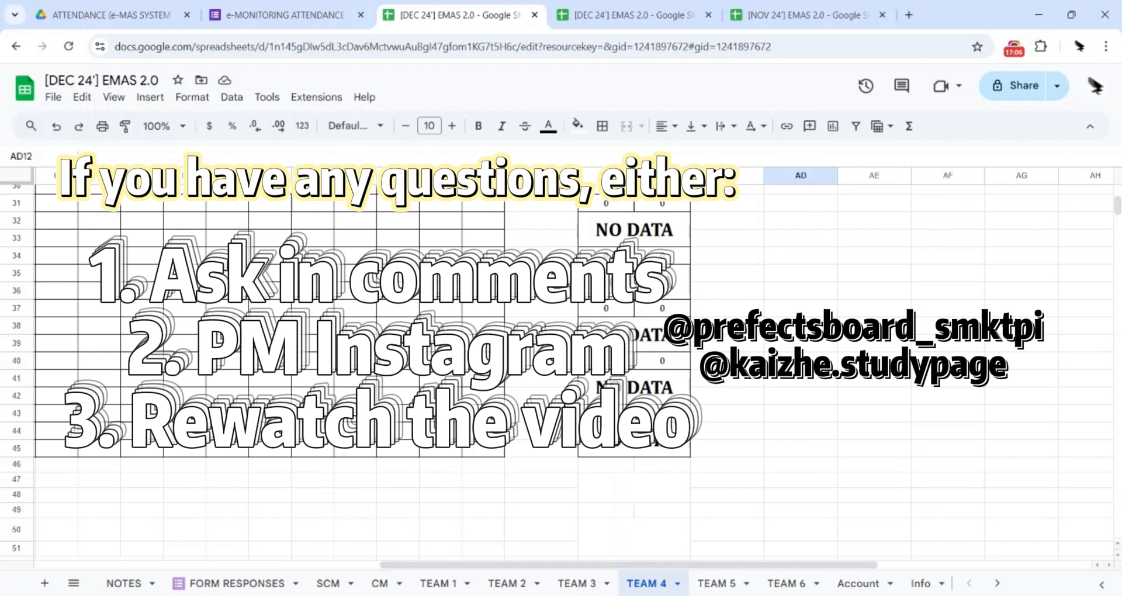
scroll(660, 492, up, 10)
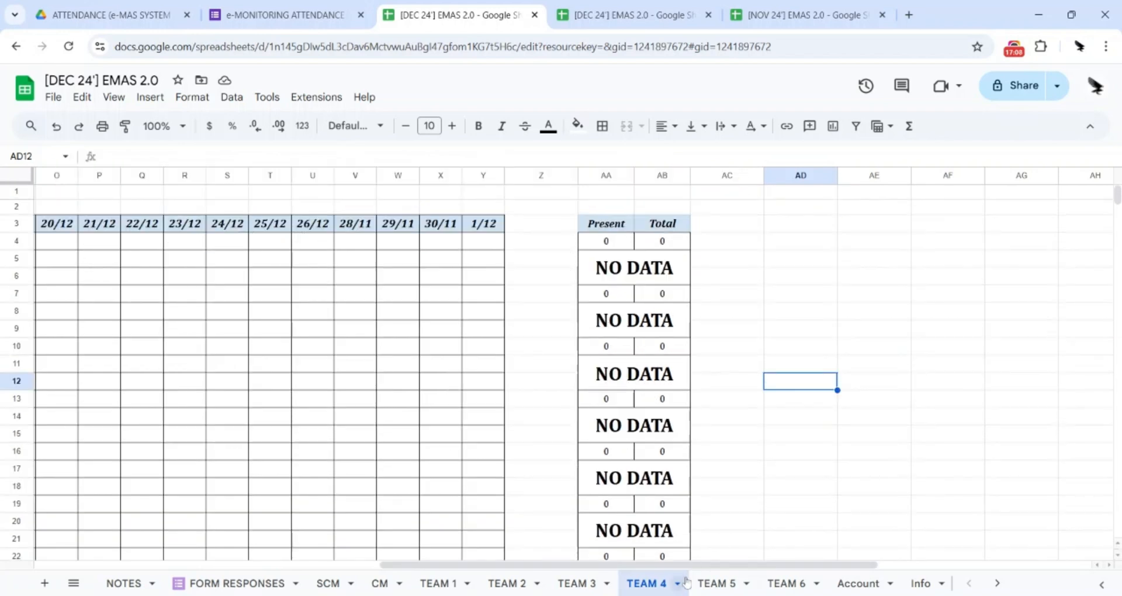
drag(688, 566, 327, 559)
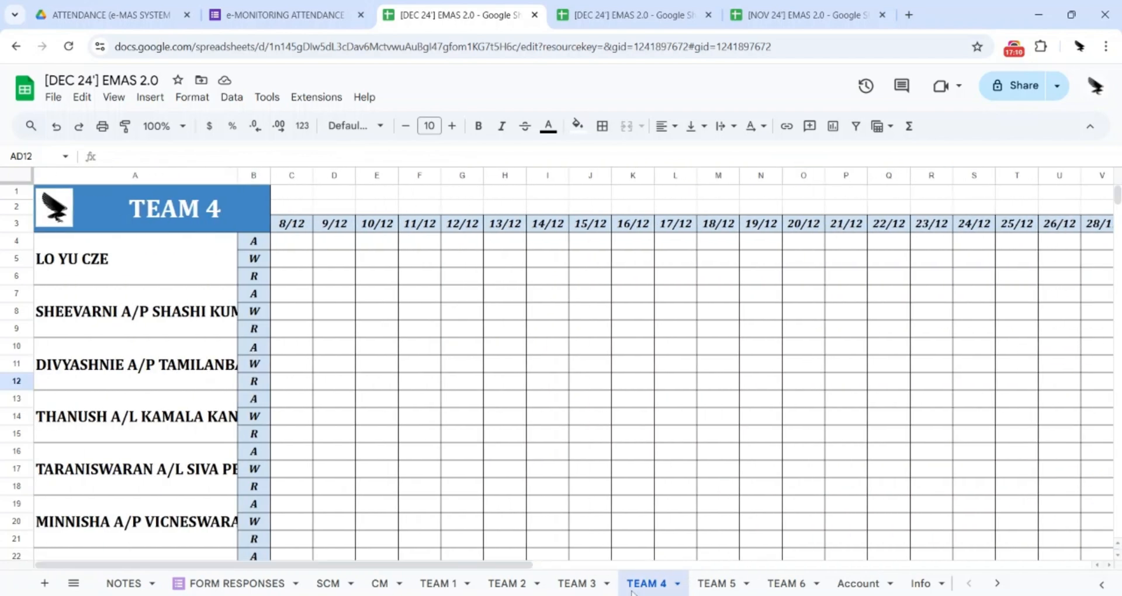
Look through the other team sheets up to TEAM 6 and examine their attendance tables
click(439, 588)
click(508, 584)
click(657, 587)
click(729, 588)
click(777, 587)
scroll(561, 374, down, 15)
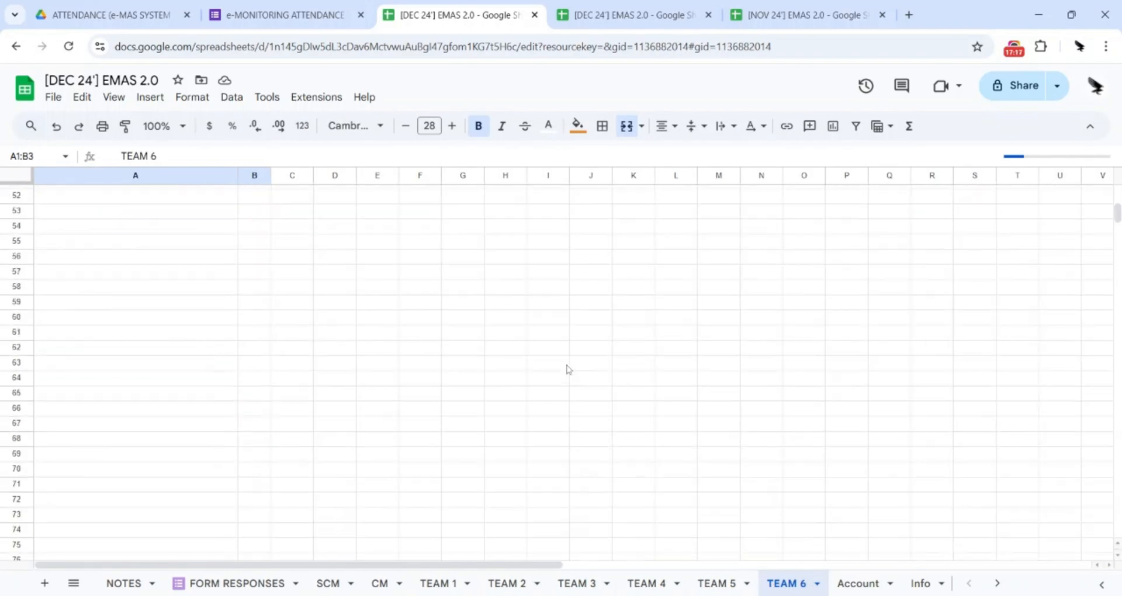
scroll(579, 357, up, 5)
scroll(582, 353, up, 10)
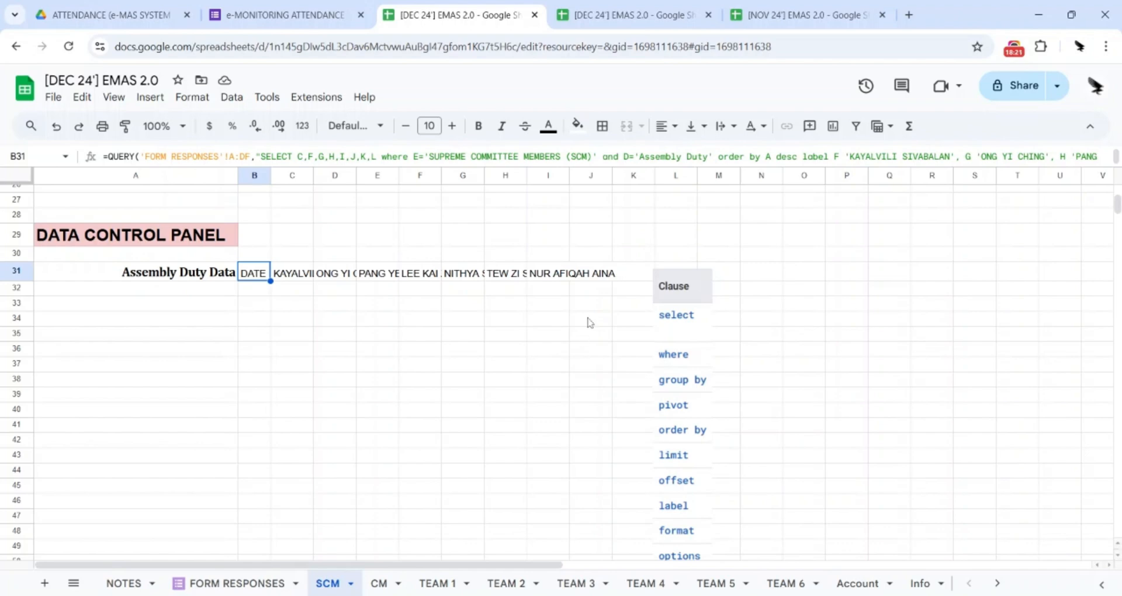
Check the date header row on the SCM sheet, starting from C3:G3
scroll(590, 322, up, 8)
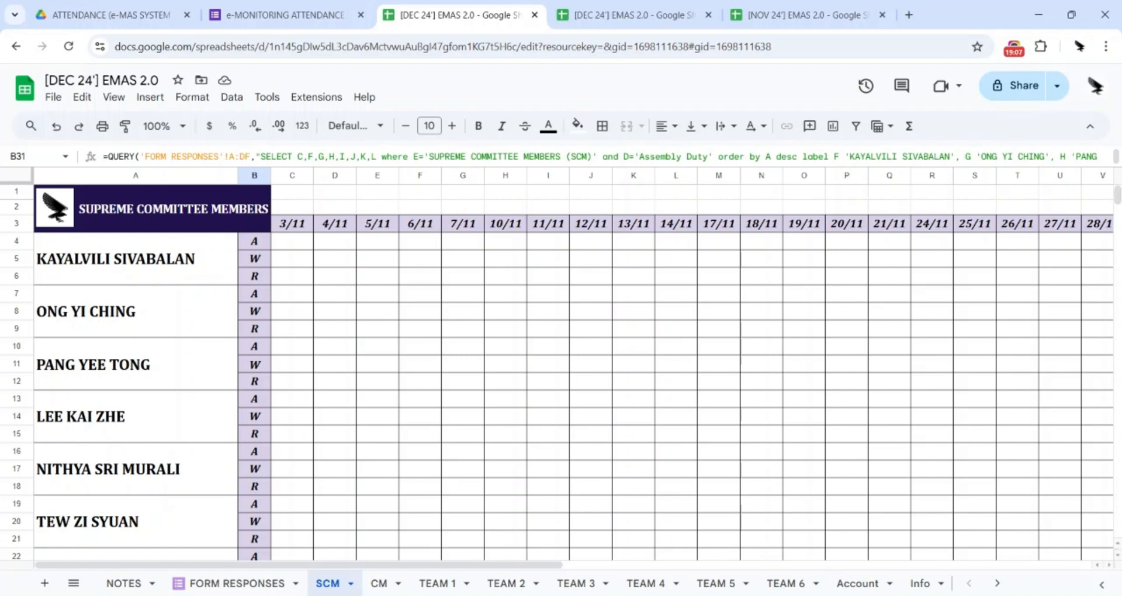
drag(292, 231, 488, 235)
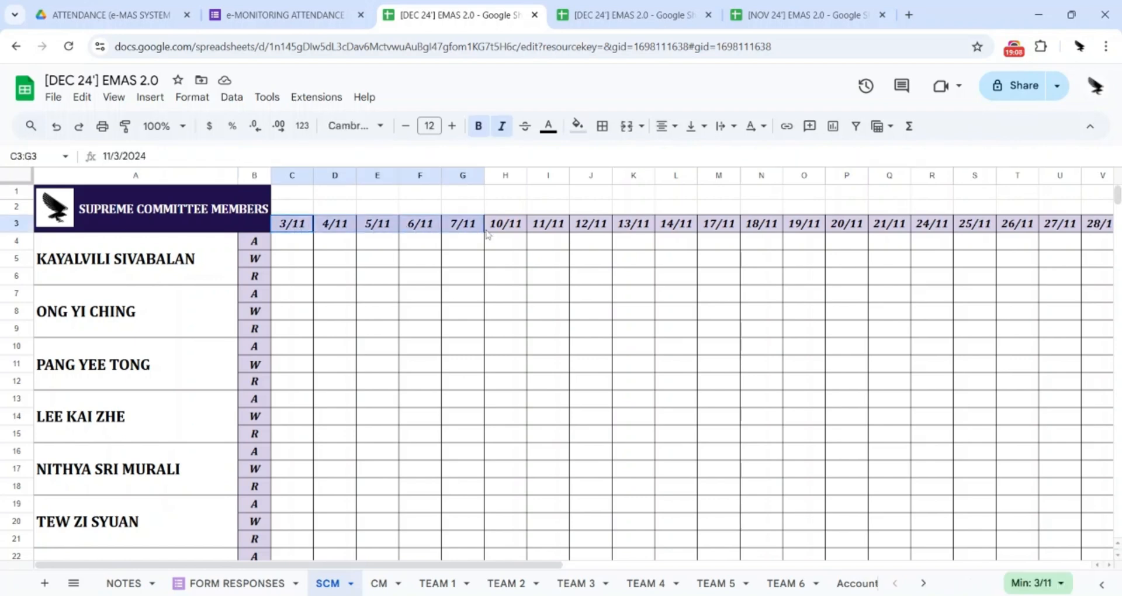
click(508, 194)
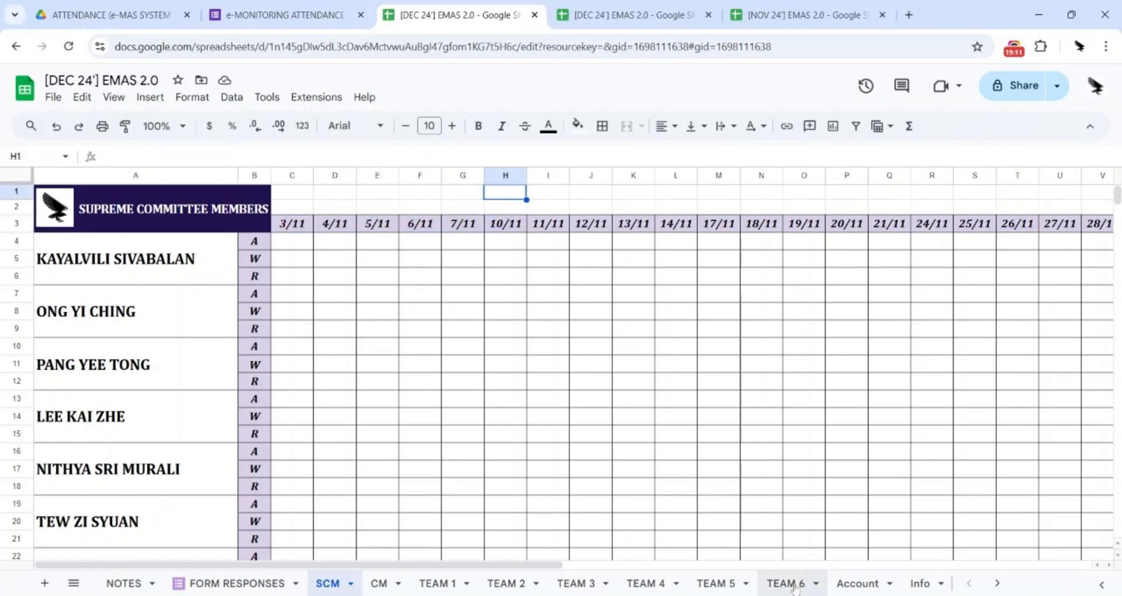
Look over the TEAM 6, Account and Info sheets and bring the remaining sheets into reach
click(791, 585)
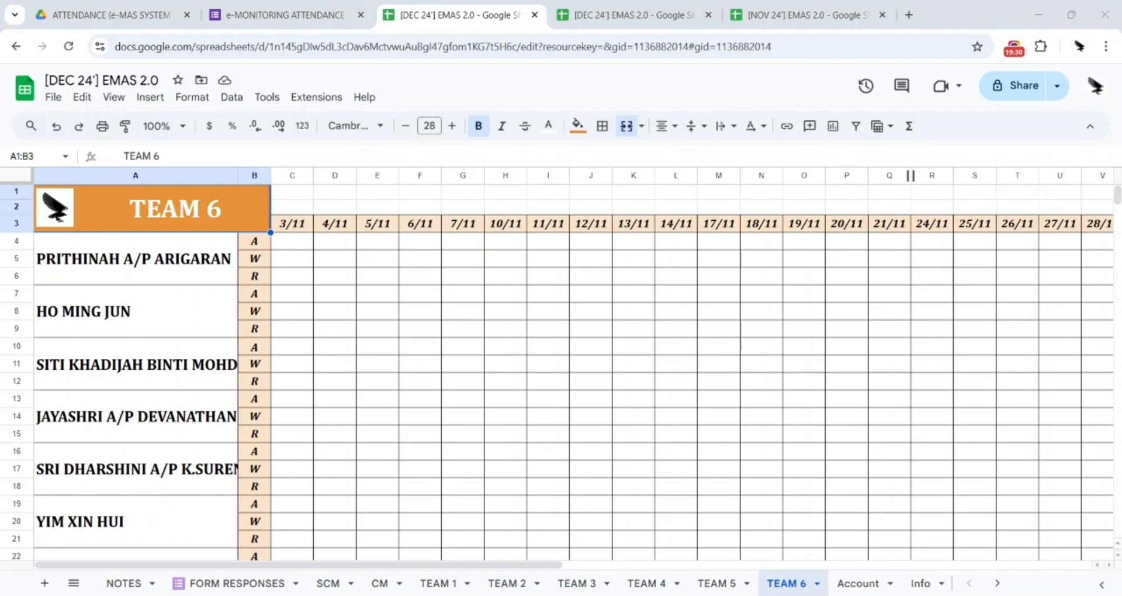
click(855, 583)
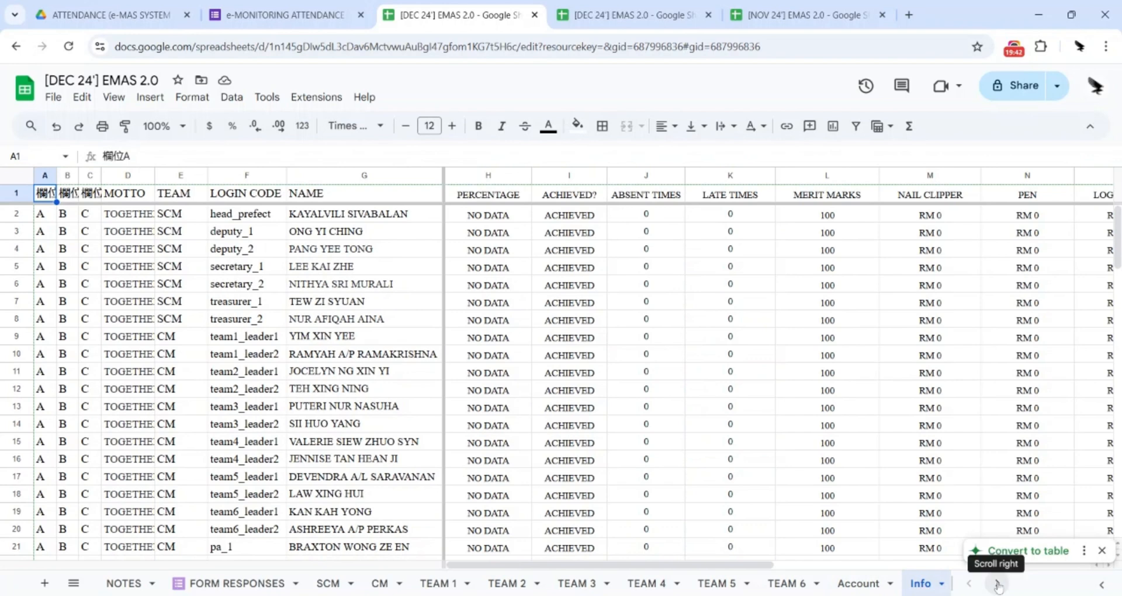
click(998, 584)
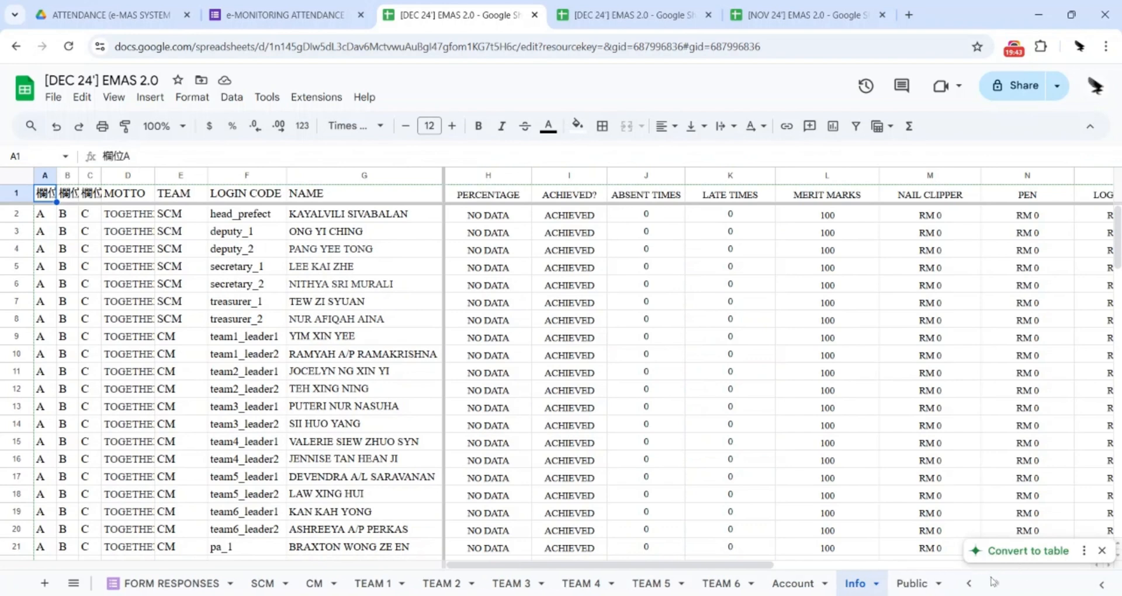